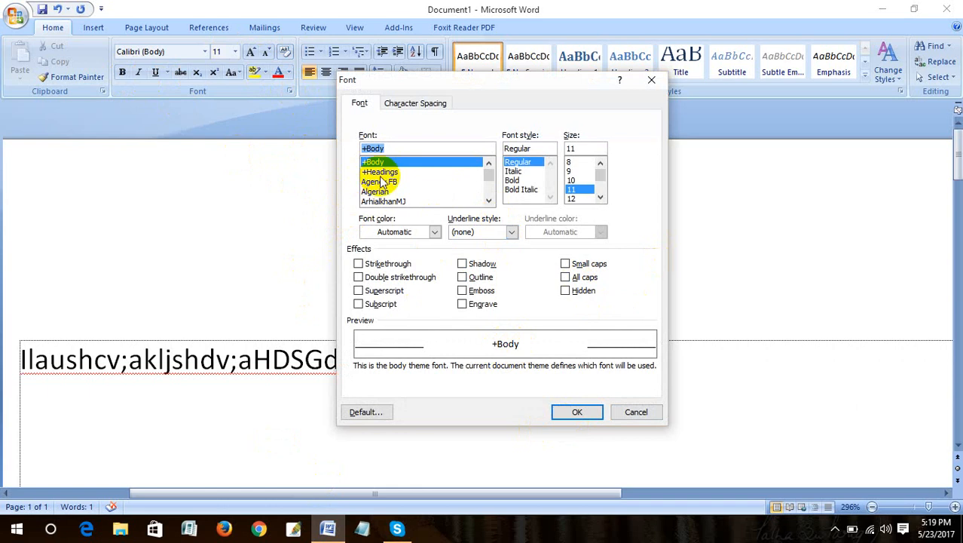
Choose the Algerian font with the Strikethrough effect and apply these font settings
{"action": "left_click", "coordinate": [381, 182]}
{"action": "left_click", "coordinate": [379, 202]}
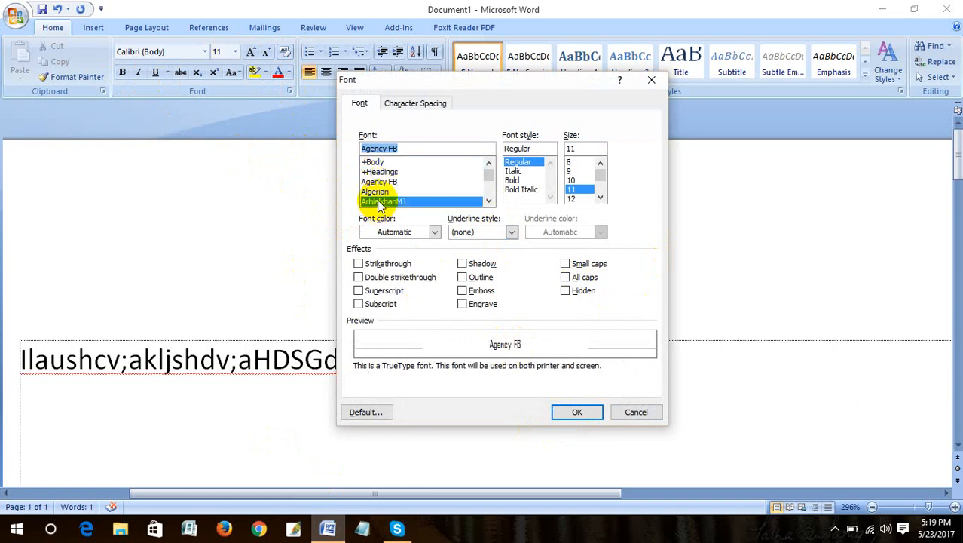
{"action": "left_click", "coordinate": [377, 193]}
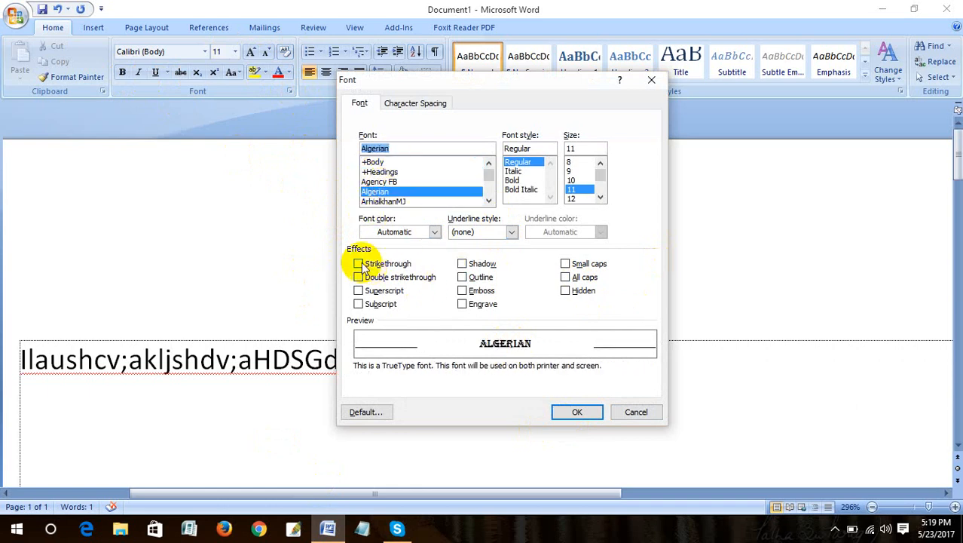
{"action": "left_click", "coordinate": [464, 264]}
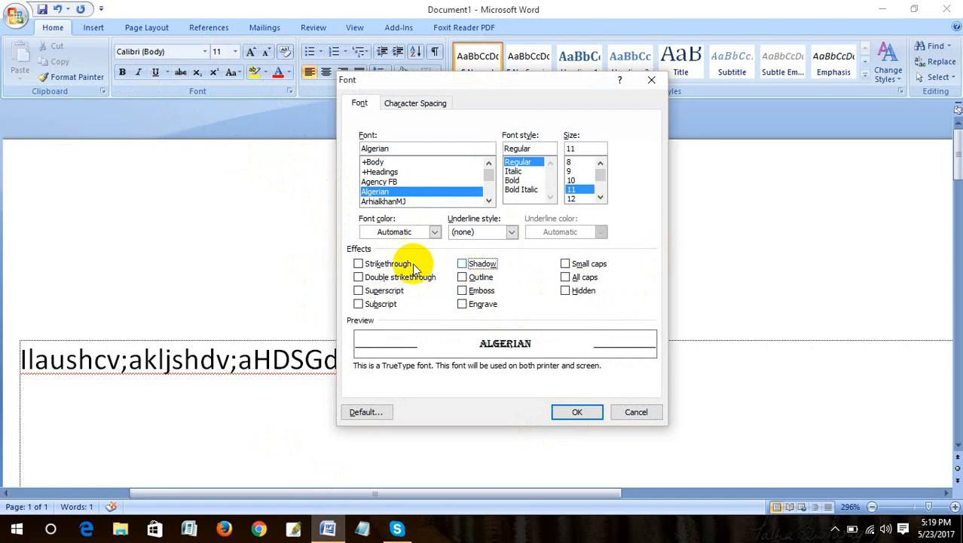
{"action": "left_click", "coordinate": [369, 265]}
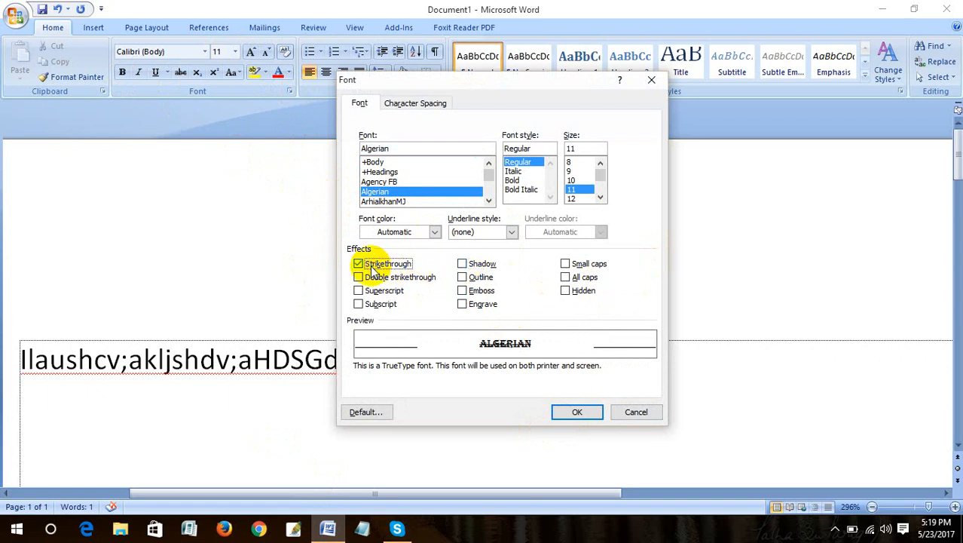
{"action": "left_click", "coordinate": [576, 412]}
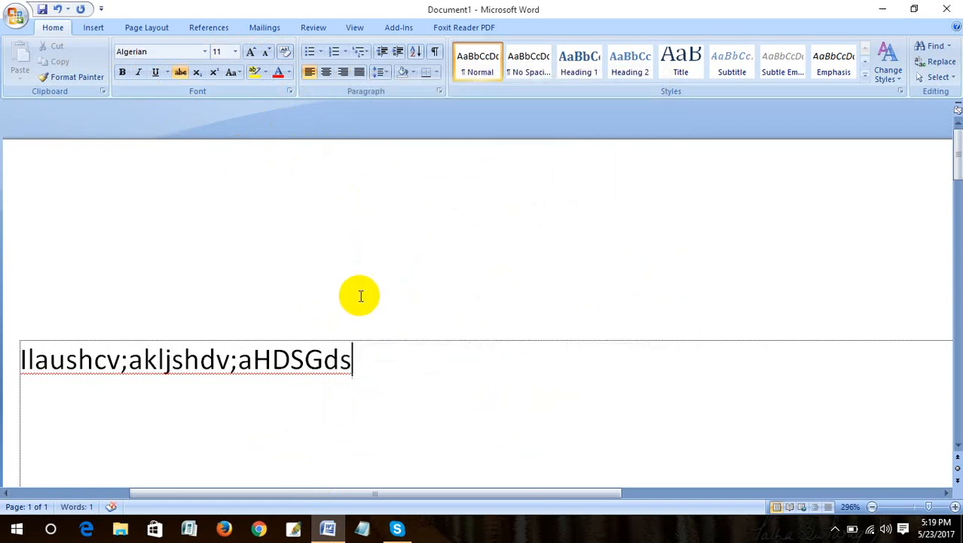
Apply the Strikethrough effect to the whole line of text
{"action": "left_click_drag", "start_coordinate": [354, 362], "coordinate": [7, 381]}
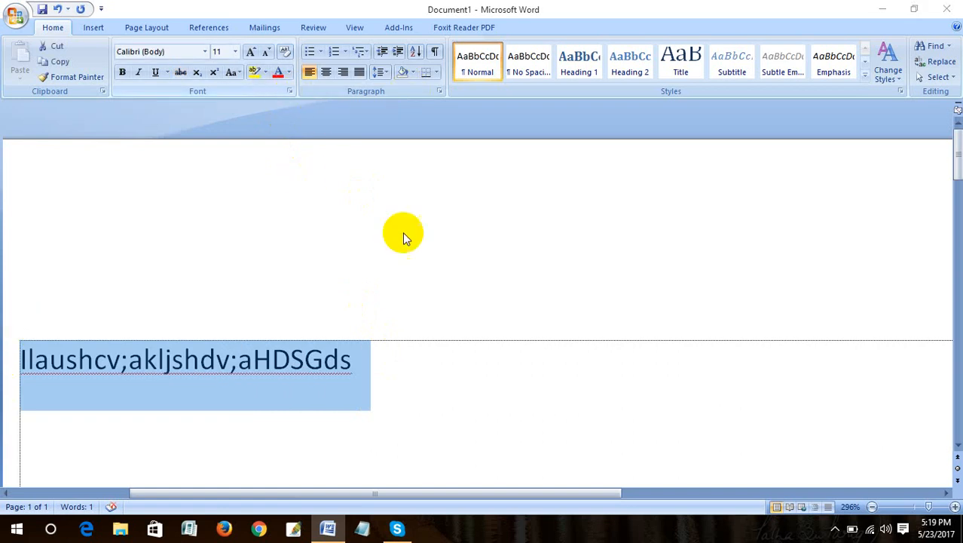
{"action": "key", "text": "ctrl+d"}
{"action": "left_click", "coordinate": [360, 263]}
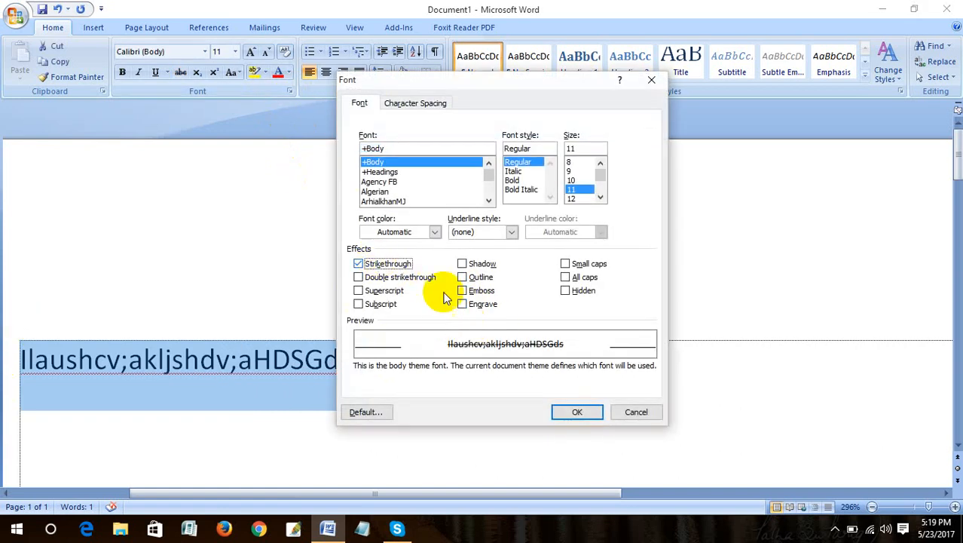
{"action": "left_click", "coordinate": [578, 412]}
{"action": "left_click", "coordinate": [377, 411]}
{"action": "left_click", "coordinate": [349, 362]}
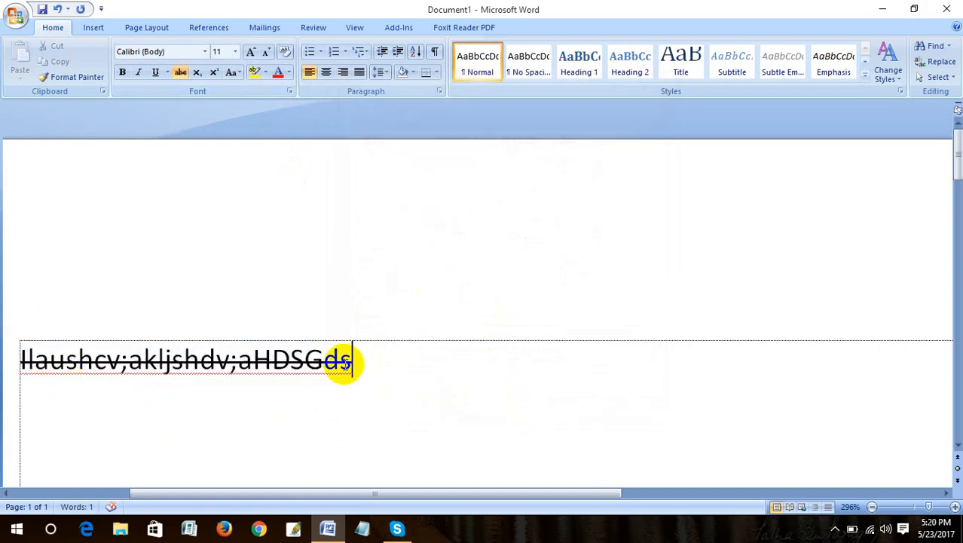
Select the line of text and turn off its Strikethrough and Double strikethrough effects in the font settings
{"action": "left_click_drag", "start_coordinate": [345, 363], "coordinate": [2, 366]}
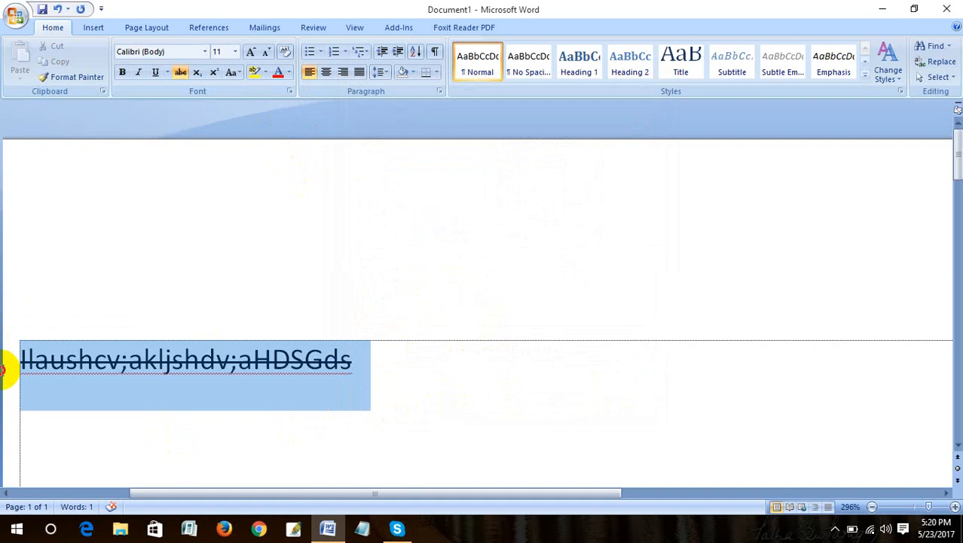
{"action": "left_click", "coordinate": [289, 91]}
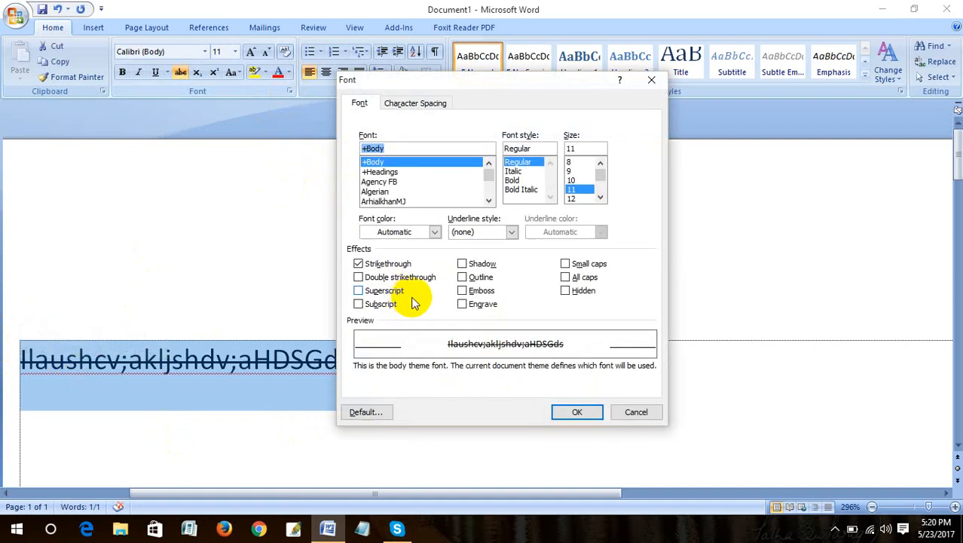
{"action": "left_click", "coordinate": [358, 264]}
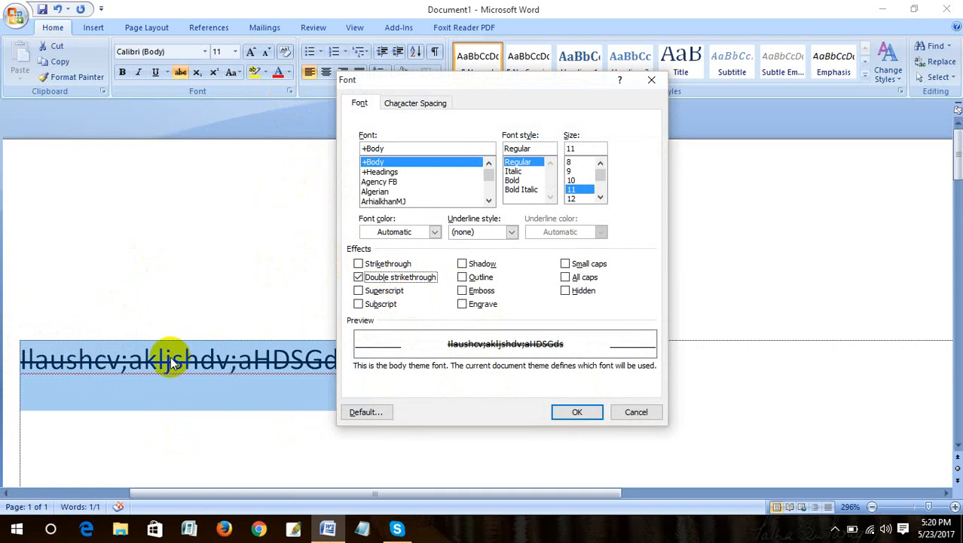
{"action": "left_click", "coordinate": [358, 276]}
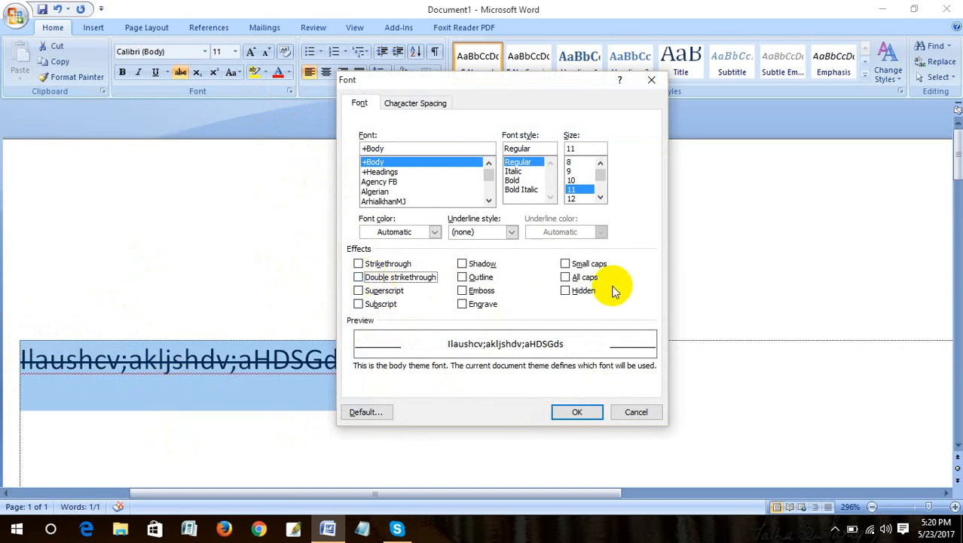
Set the line's font color to the dark blue theme color and apply the font settings
{"action": "left_click", "coordinate": [434, 232]}
{"action": "left_click", "coordinate": [406, 279]}
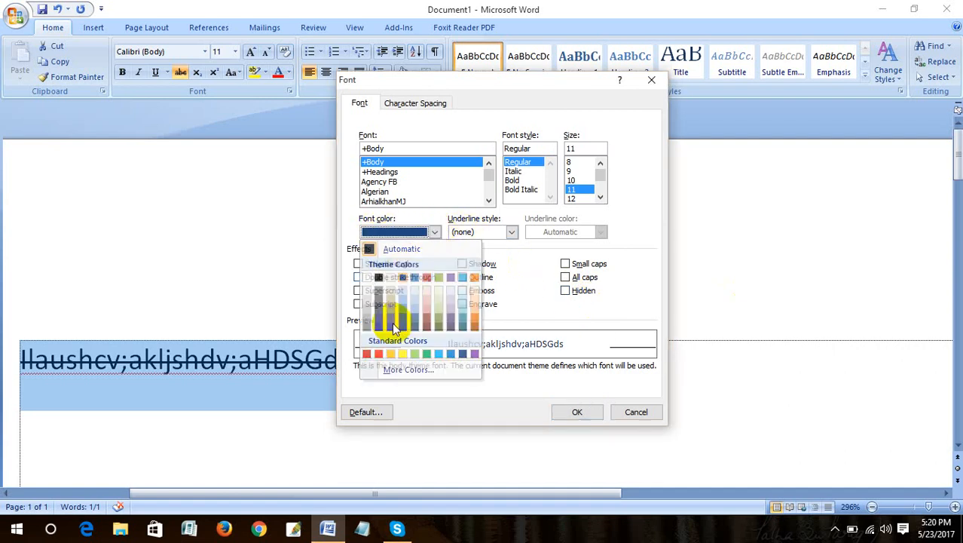
{"action": "left_click", "coordinate": [573, 412]}
{"action": "left_click", "coordinate": [410, 410]}
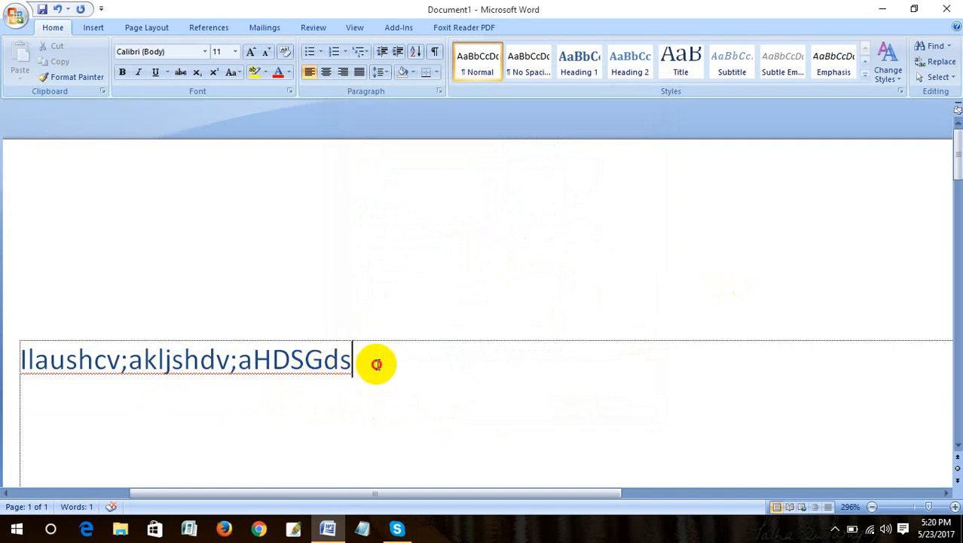
{"action": "left_click", "coordinate": [7, 331]}
{"action": "left_click", "coordinate": [391, 361]}
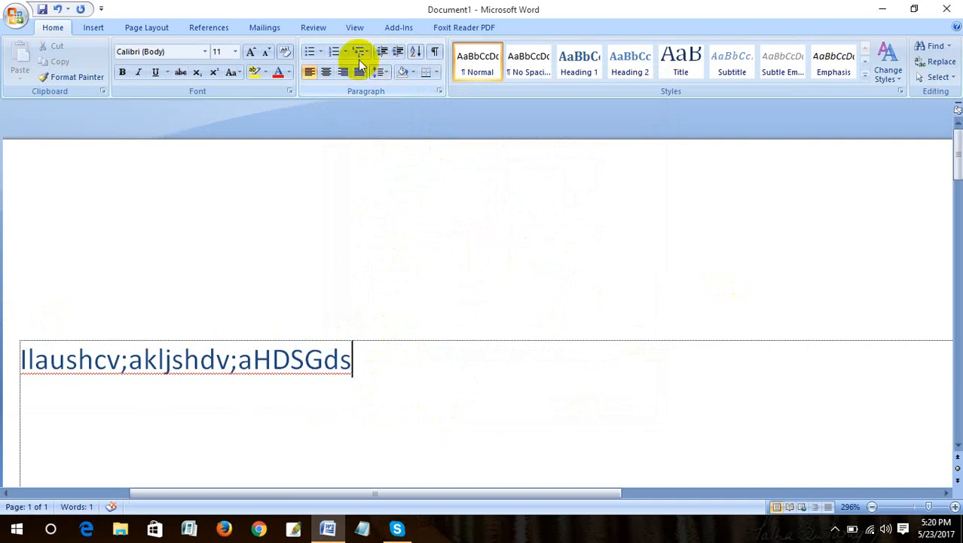
Preview Quick Styles such as Subtle Emphasis and Strong on the selected line without applying one
{"action": "left_click", "coordinate": [579, 64]}
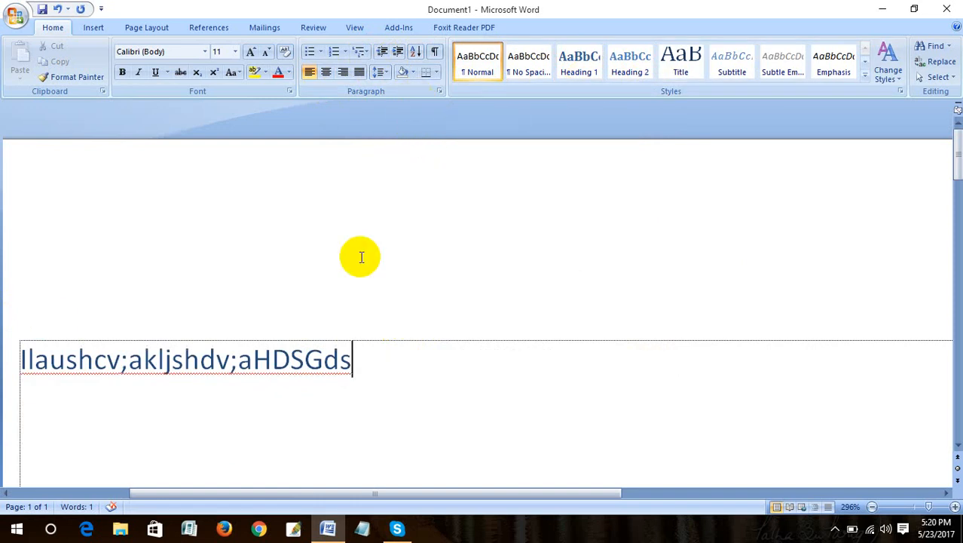
{"action": "left_click_drag", "start_coordinate": [361, 362], "coordinate": [34, 355]}
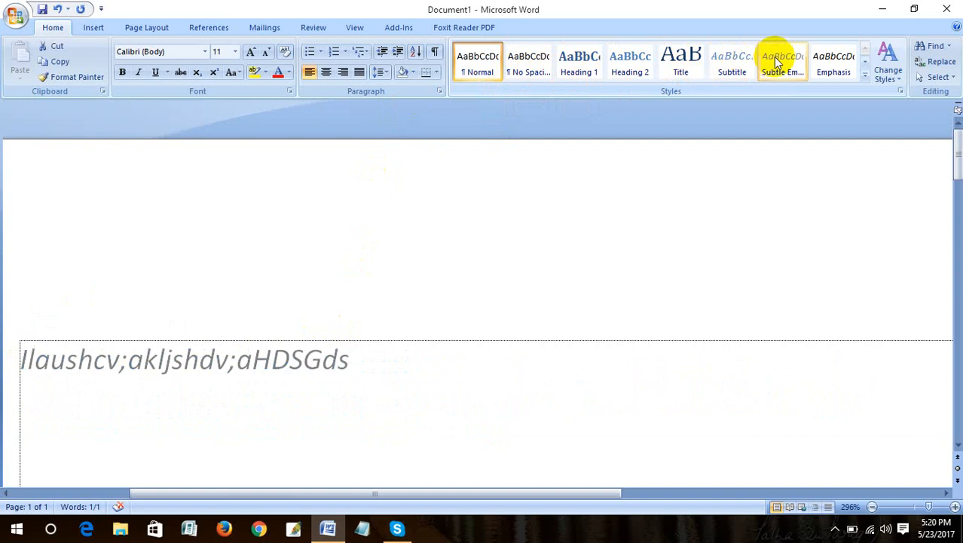
{"action": "key", "text": "ctrl+a"}
{"action": "left_click", "coordinate": [864, 76]}
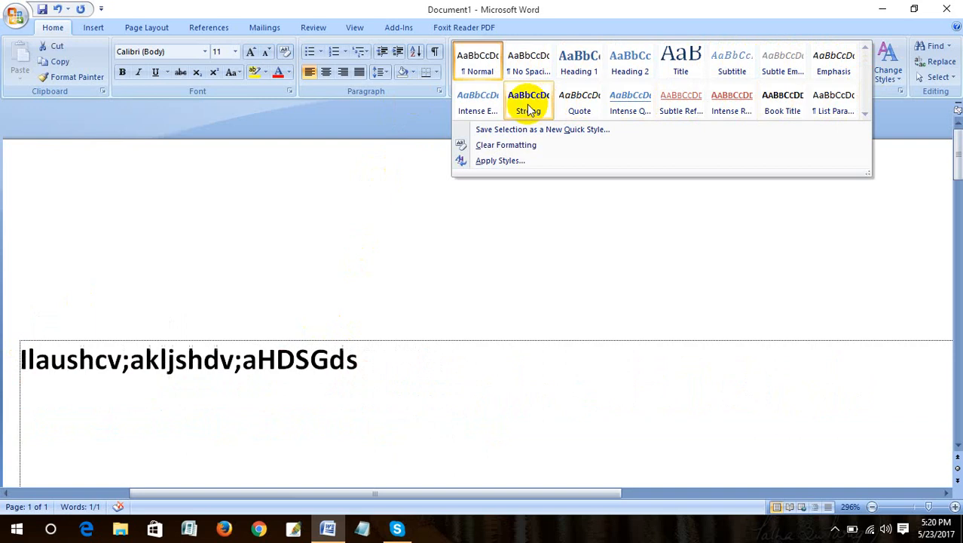
{"action": "left_click", "coordinate": [686, 237]}
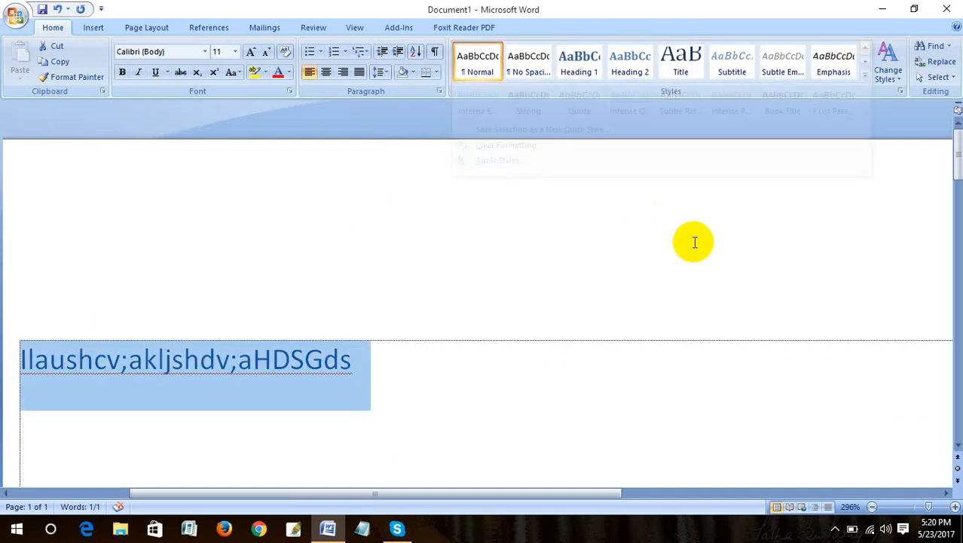
Look through the Change Styles options, including the theme fonts and colors, without applying any
{"action": "left_click", "coordinate": [903, 84]}
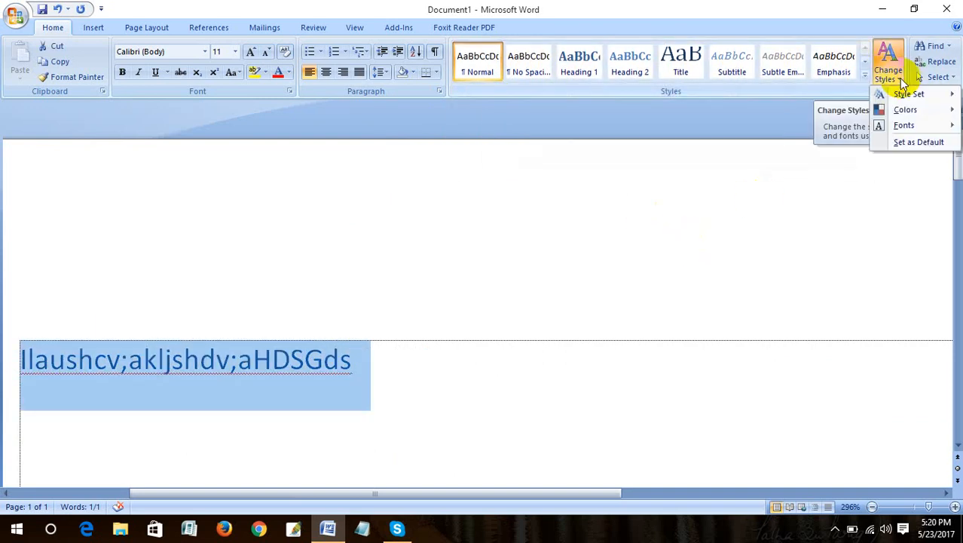
{"action": "mouse_move", "coordinate": [910, 100]}
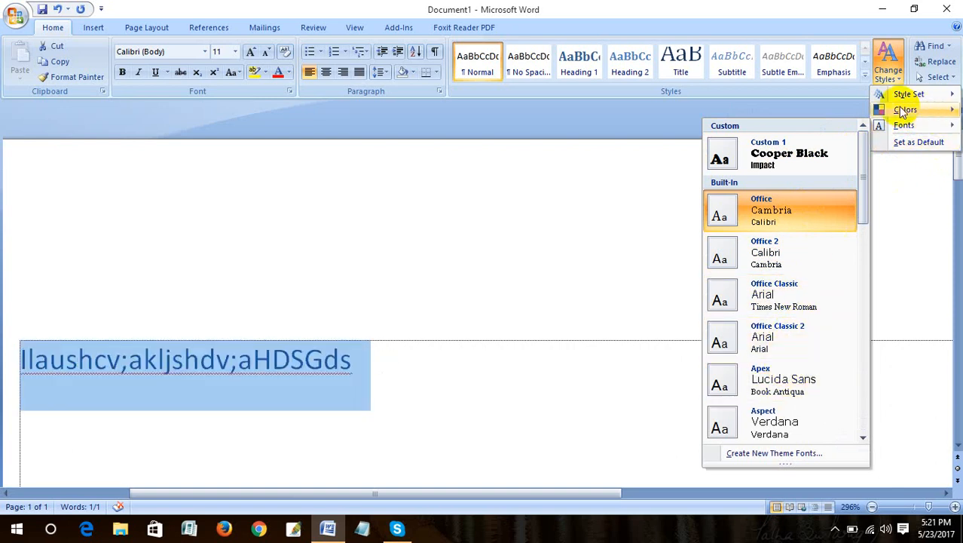
{"action": "left_click", "coordinate": [839, 93]}
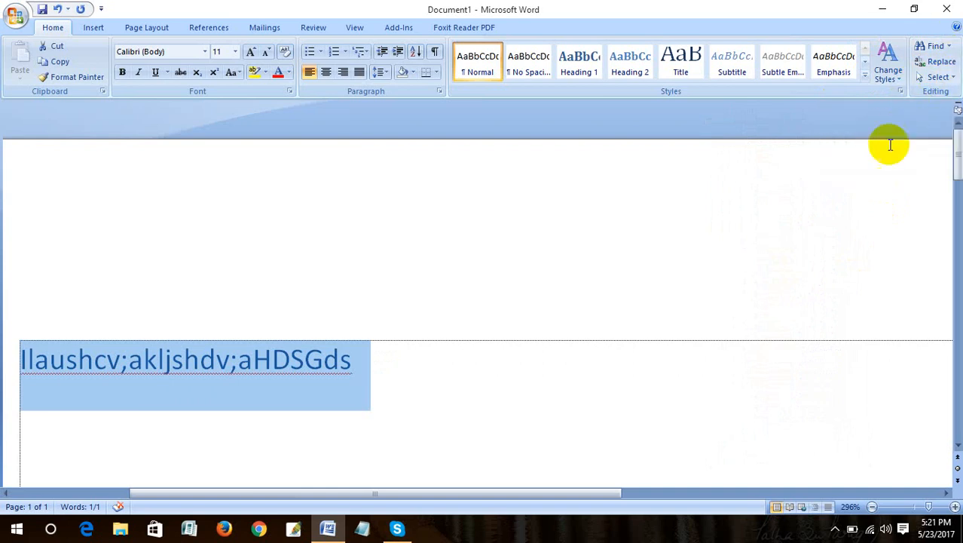
Append filler text after the existing line, including the separate words "cat" and "dog" and a long run of random letters
{"action": "left_click", "coordinate": [555, 377]}
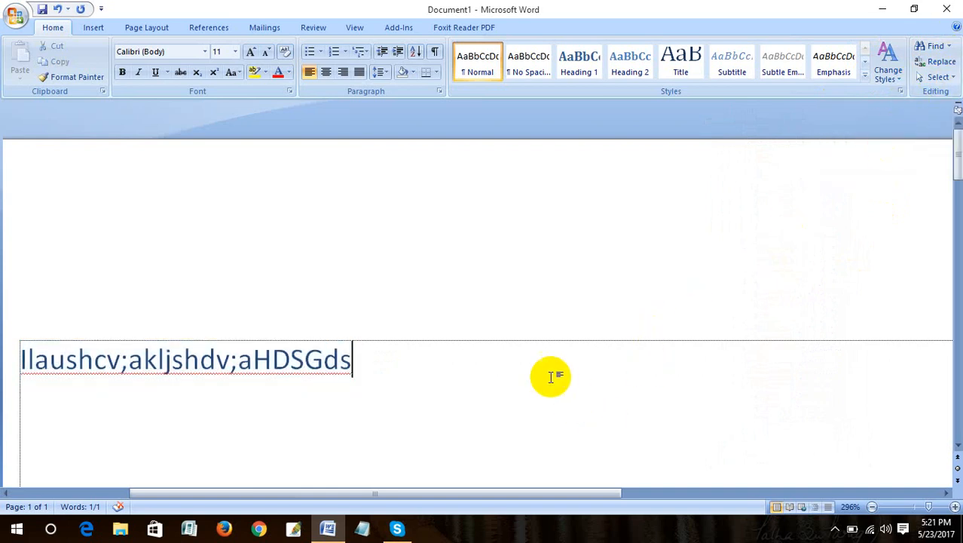
{"action": "type", "text": ";kjad;kghSDLKFHld"}
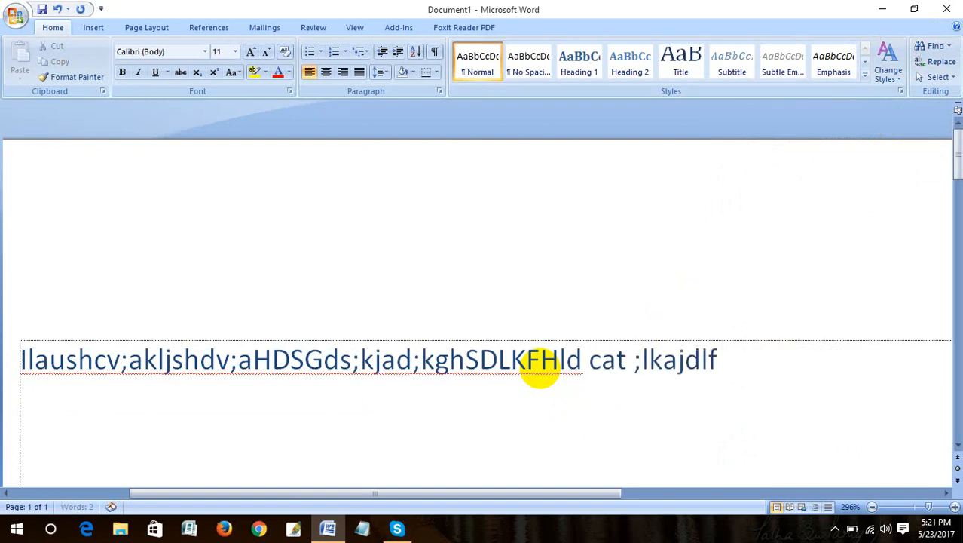
{"action": "type", "text": "cat ;lkajdlfhdkfhakd dog"}
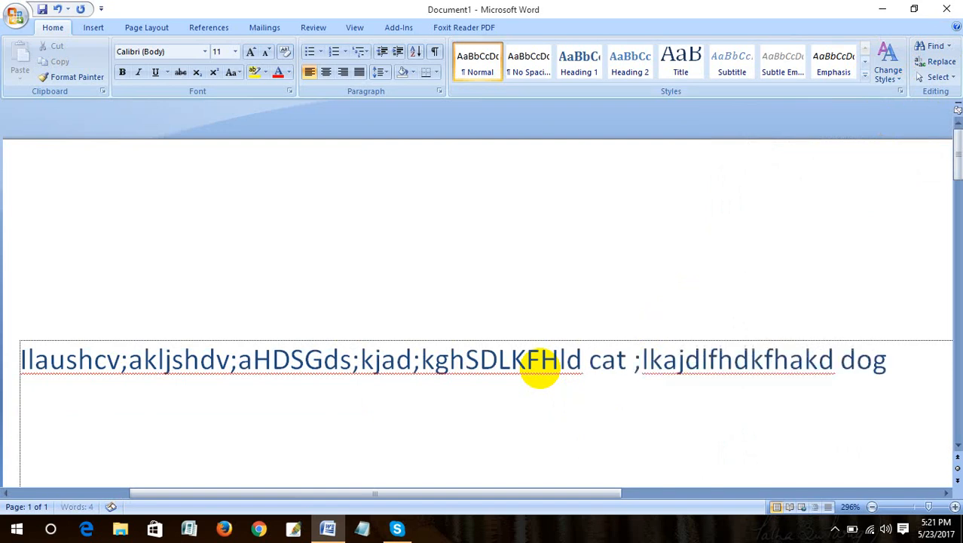
{"action": "type", "text": " lakdsjgladjlf;alkjkdh"}
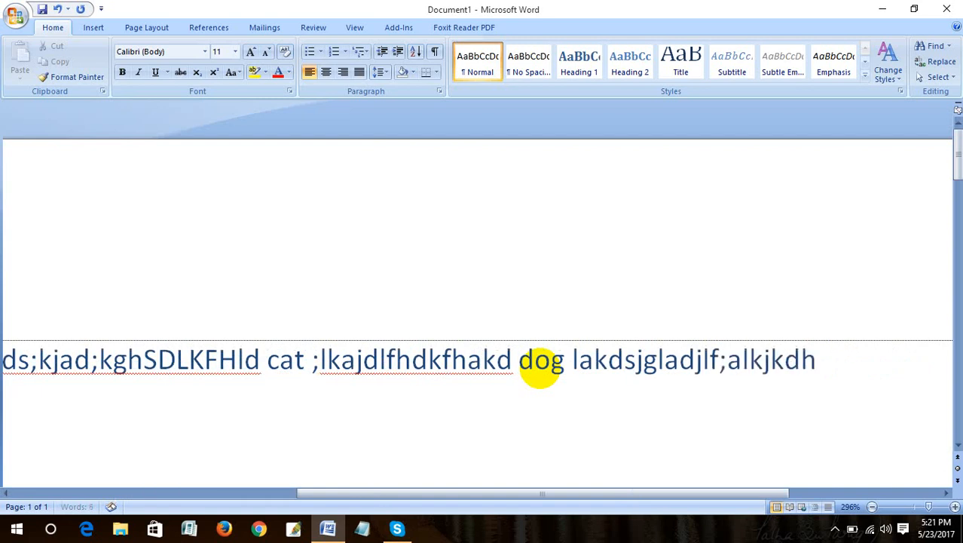
{"action": "type", "text": "galkhdslkkghas;dkjka;kjfhga;lksdjha;ljsdh"}
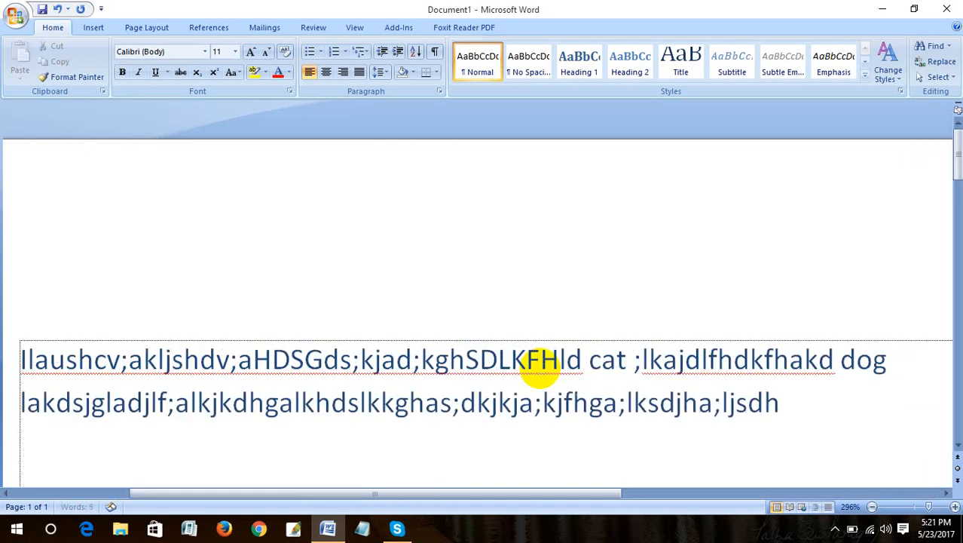
{"action": "type", "text": "a;kljdd;akjdhfkjafd;akjhg;aldsjhglakdshg;lakj"}
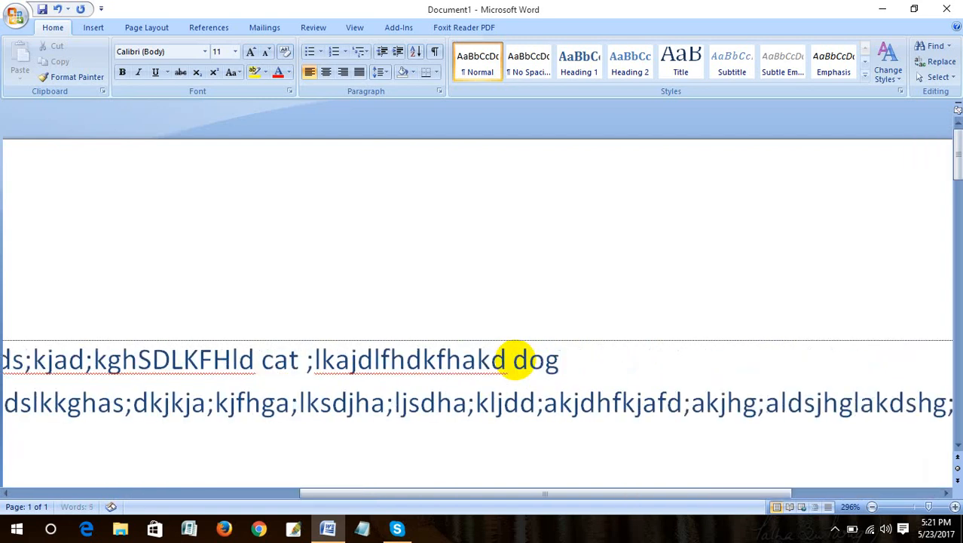
Select all of the text and set its font size to 26
{"action": "scroll", "coordinate": [528, 358], "scroll_direction": "down", "scroll_amount": 10}
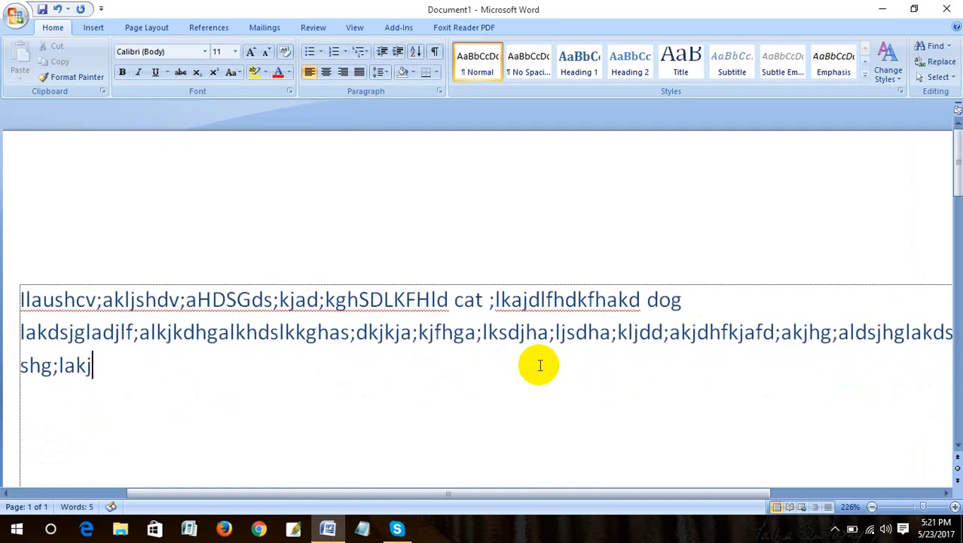
{"action": "left_click_drag", "start_coordinate": [129, 355], "coordinate": [9, 242]}
{"action": "left_click", "coordinate": [235, 52]}
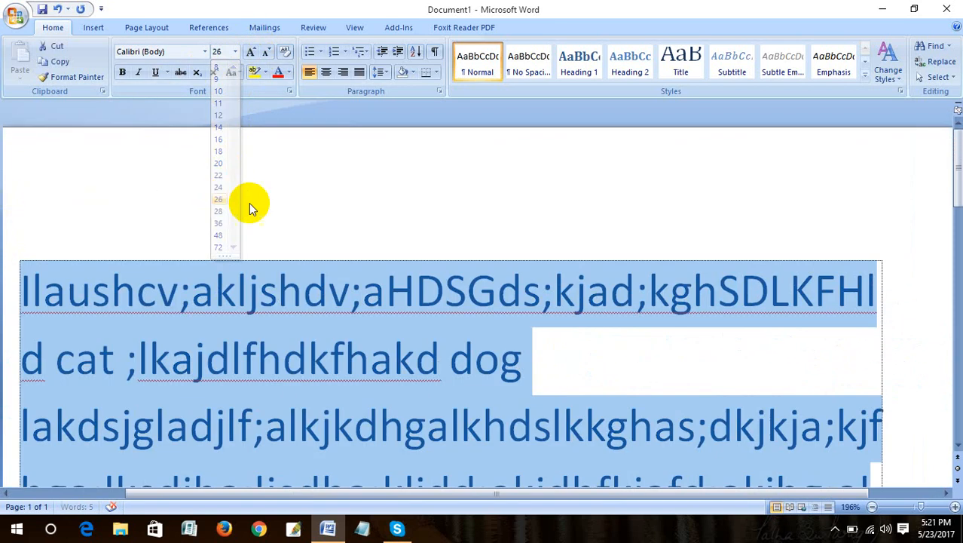
{"action": "left_click", "coordinate": [233, 205]}
{"action": "scroll", "coordinate": [477, 215], "scroll_direction": "up", "scroll_amount": 1}
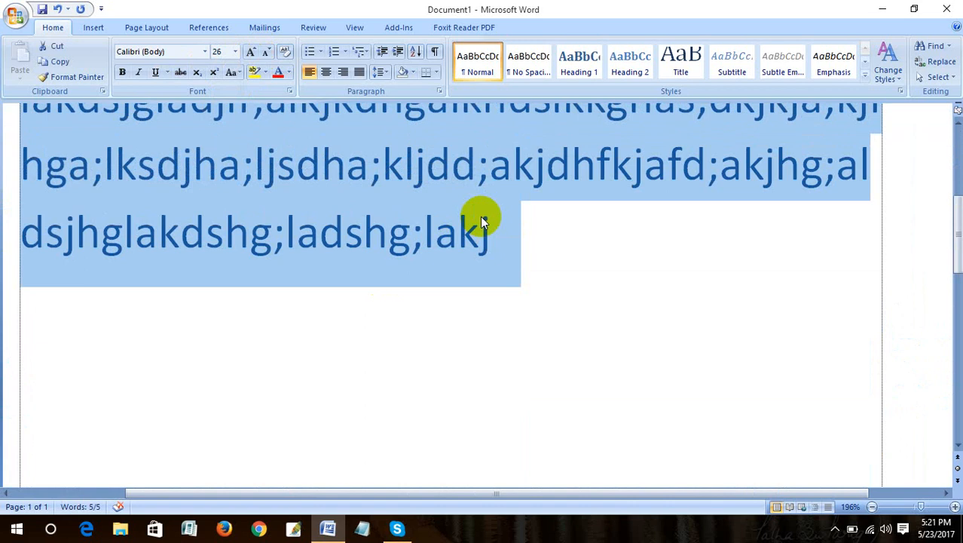
Add more filler text at the end of the paragraph: ";laskkdhg;ljkasdhfkahdskjfhjhksdjhga;kjds"
{"action": "left_click", "coordinate": [597, 268]}
{"action": "type", "text": ";laskkdhg;ljkasdhfkahdskjfhjhksdjhga;kjds"}
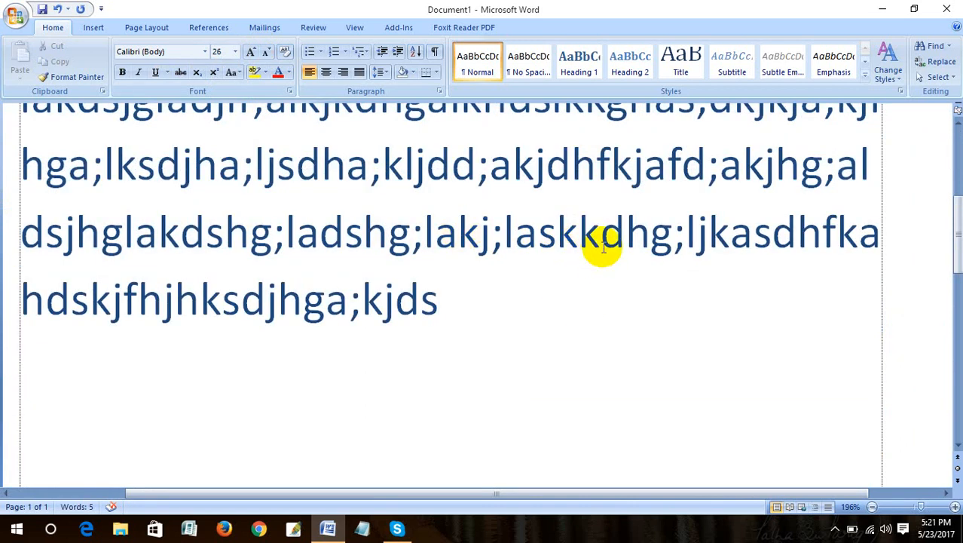
Search the document for the word "cat"
{"action": "scroll", "coordinate": [607, 246], "scroll_direction": "up", "scroll_amount": 5}
{"action": "left_click", "coordinate": [639, 386]}
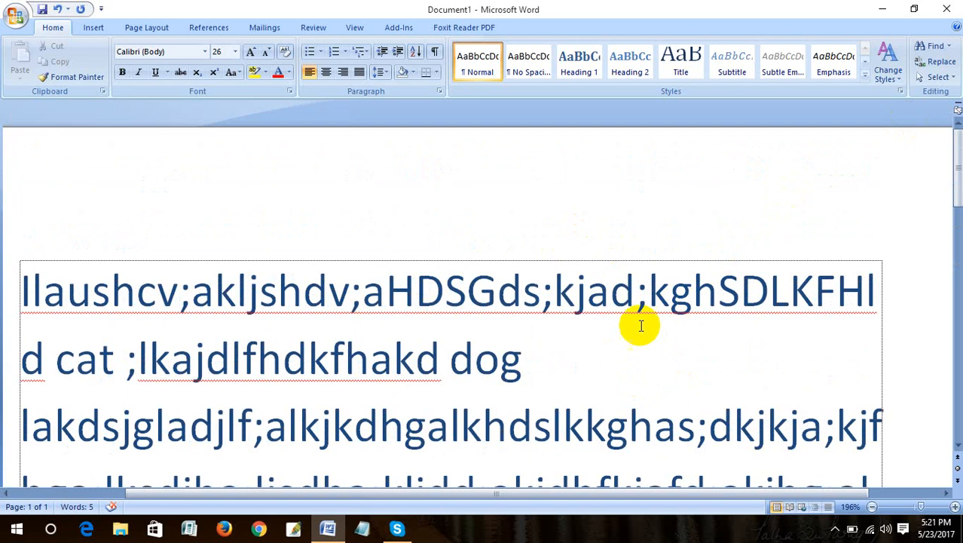
{"action": "left_click", "coordinate": [939, 47]}
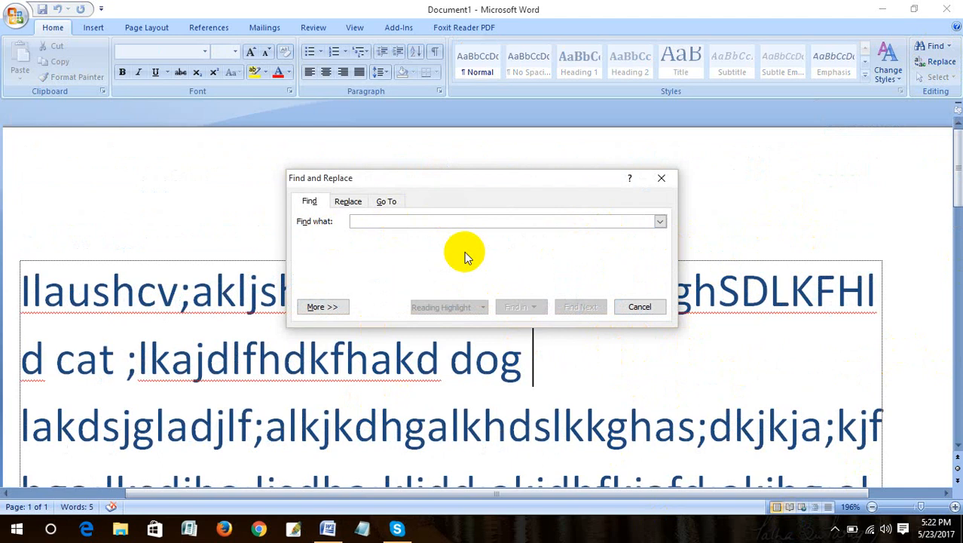
{"action": "type", "text": "cat"}
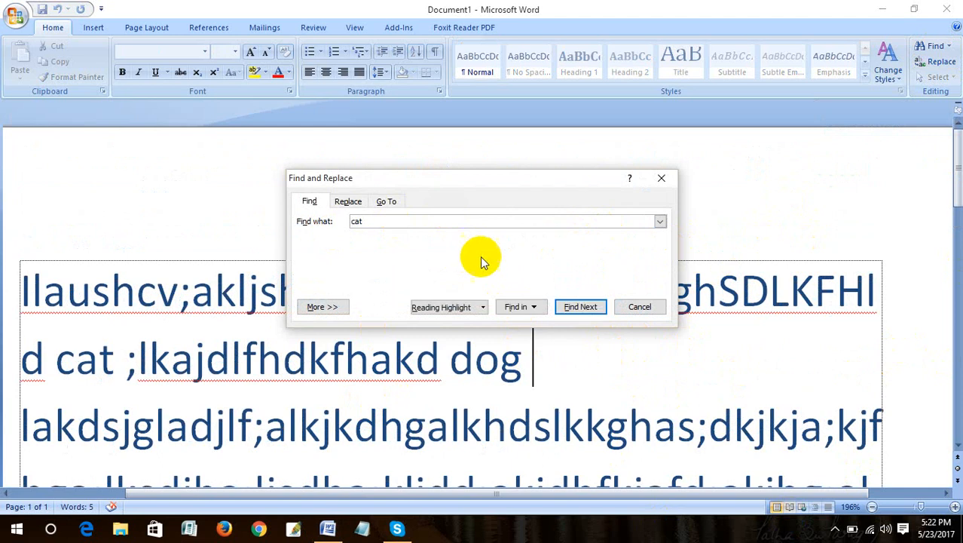
{"action": "left_click", "coordinate": [581, 307]}
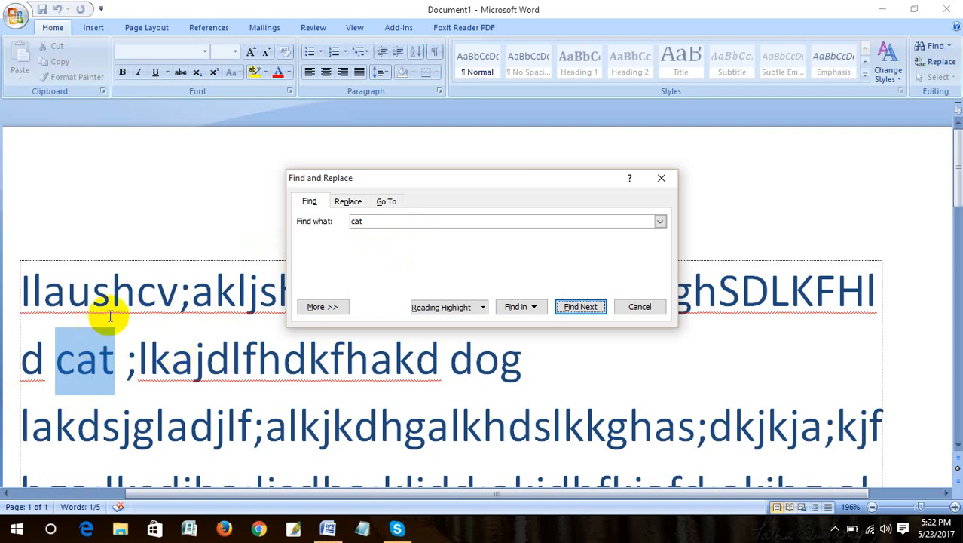
Replace all occurrences of "cat" with "rat" in the document
{"action": "left_click", "coordinate": [343, 200]}
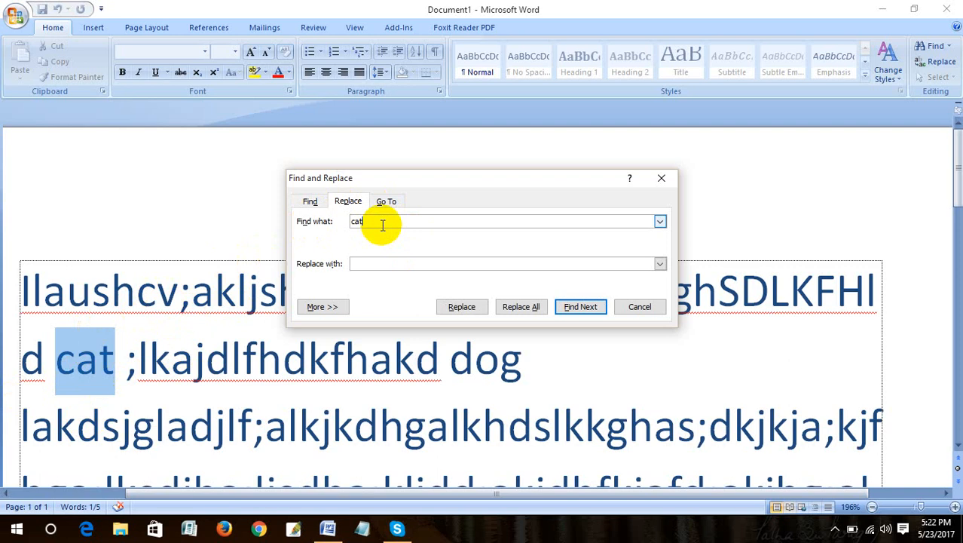
{"action": "left_click", "coordinate": [380, 265]}
{"action": "type", "text": "rat"}
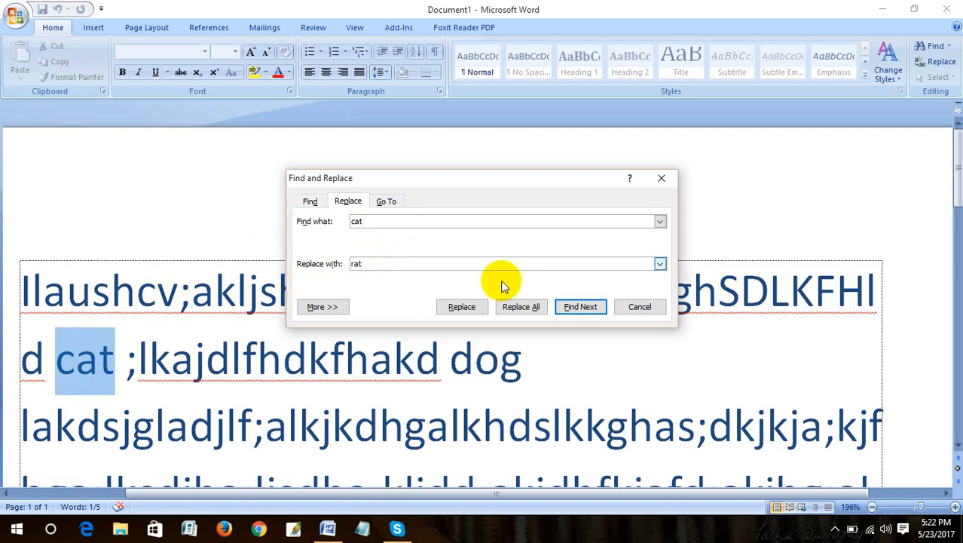
{"action": "left_click", "coordinate": [541, 309]}
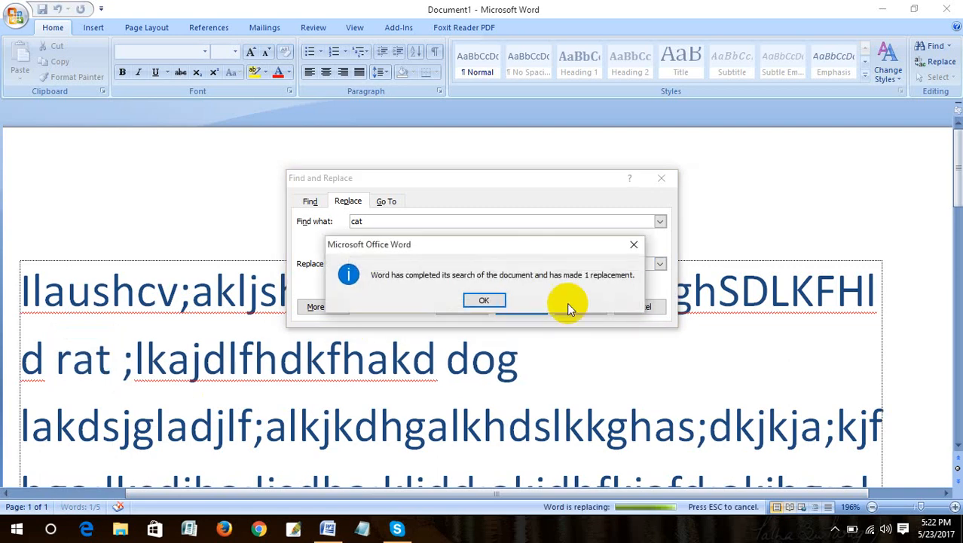
{"action": "left_click", "coordinate": [566, 302]}
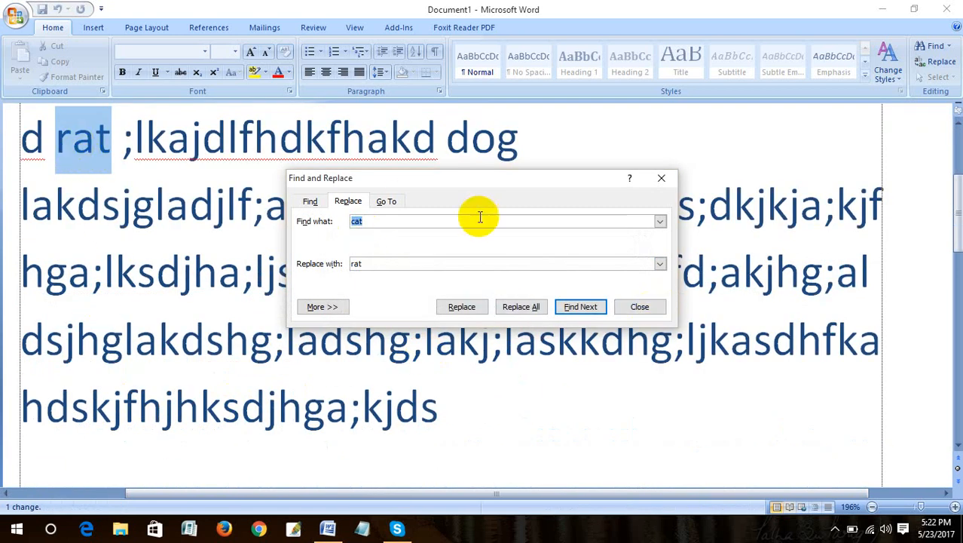
Look through the Go To targets, including Section, Bookmark, Comment, Footnote, Endnote, Field and Table, and close Find and Replace
{"action": "left_click", "coordinate": [389, 202]}
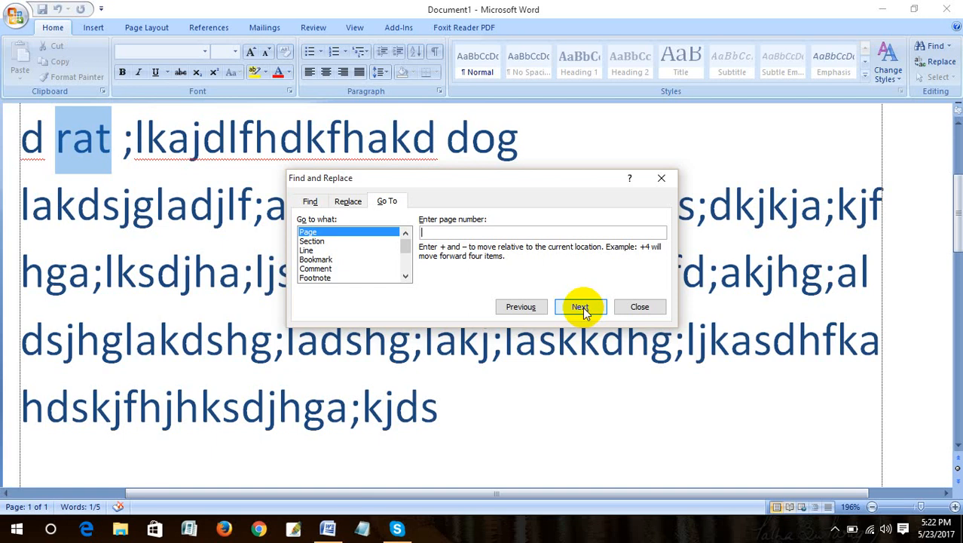
{"action": "left_click", "coordinate": [312, 241]}
{"action": "left_click", "coordinate": [313, 260]}
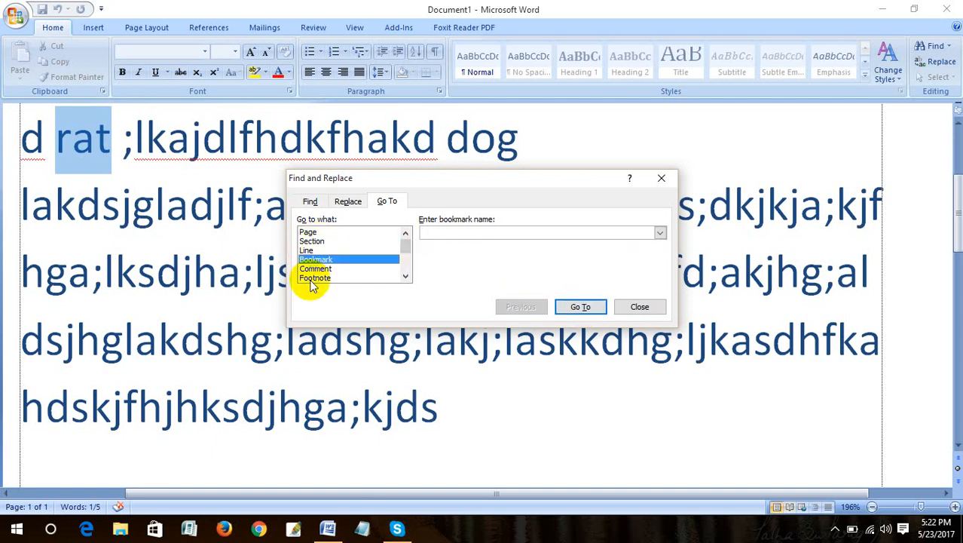
{"action": "left_click", "coordinate": [314, 269]}
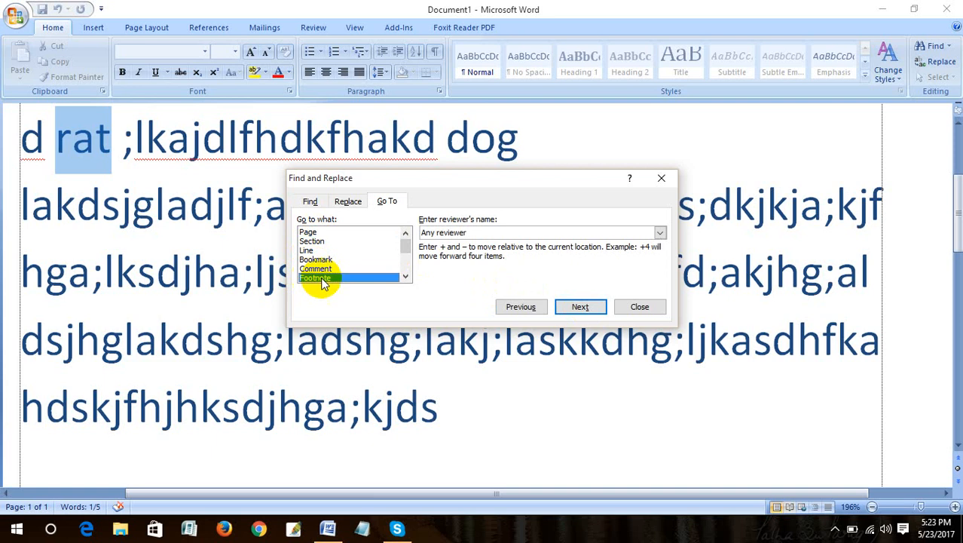
{"action": "left_click", "coordinate": [314, 278]}
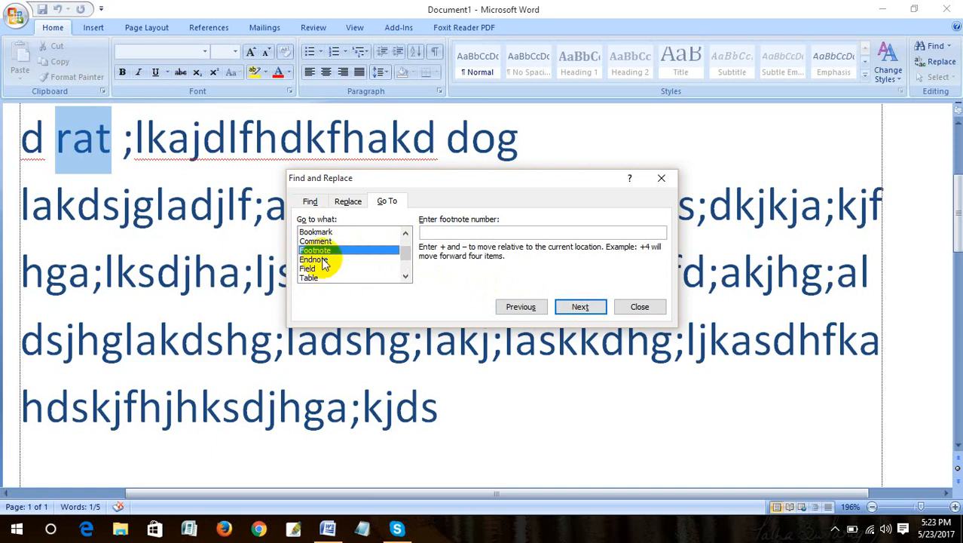
{"action": "left_click", "coordinate": [321, 260]}
{"action": "left_click", "coordinate": [310, 269]}
{"action": "left_click", "coordinate": [309, 278]}
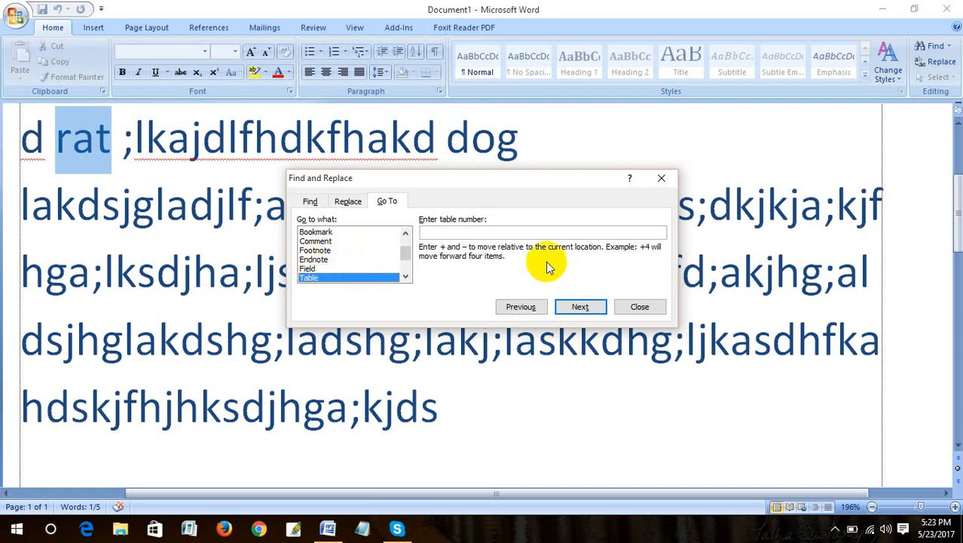
{"action": "left_click", "coordinate": [641, 306]}
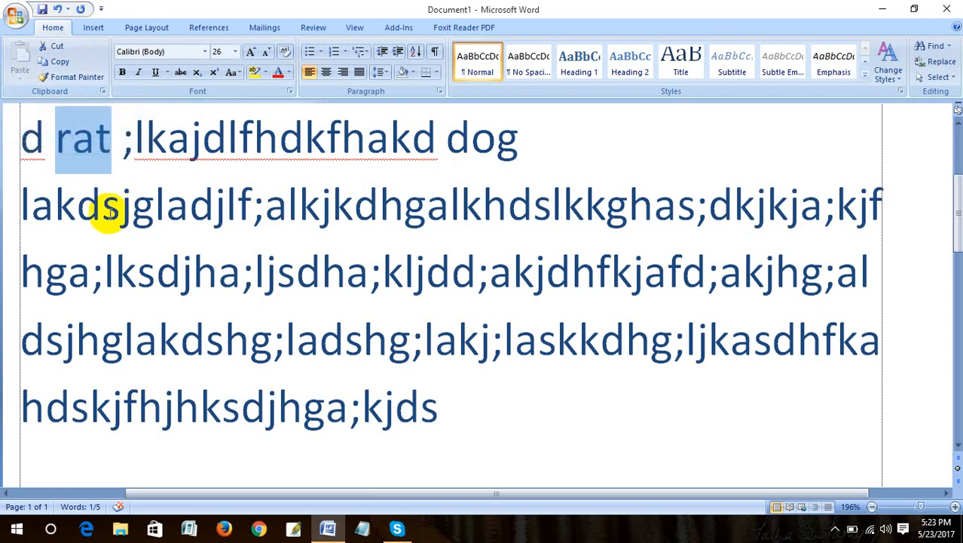
Make "Ilaushcv;akljshdv" at the start of the text bold, switching bold off and on again to compare
{"action": "left_click", "coordinate": [142, 165]}
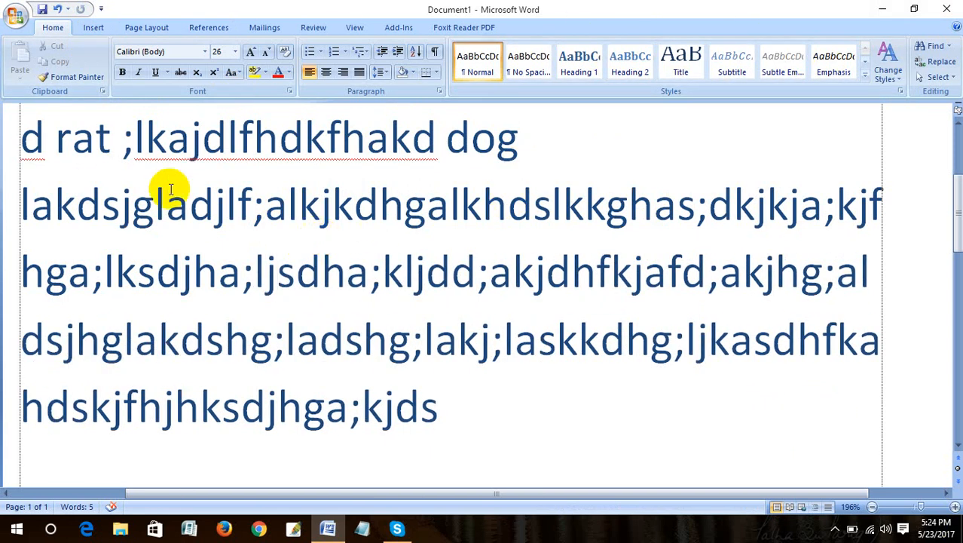
{"action": "scroll", "coordinate": [491, 211], "scroll_direction": "up", "scroll_amount": 1}
{"action": "left_click", "coordinate": [115, 261]}
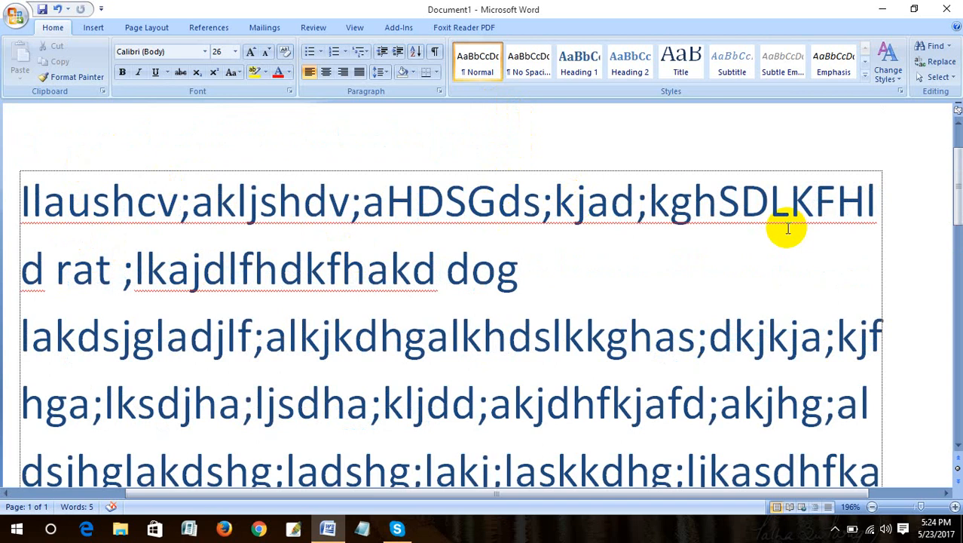
{"action": "left_click", "coordinate": [29, 201]}
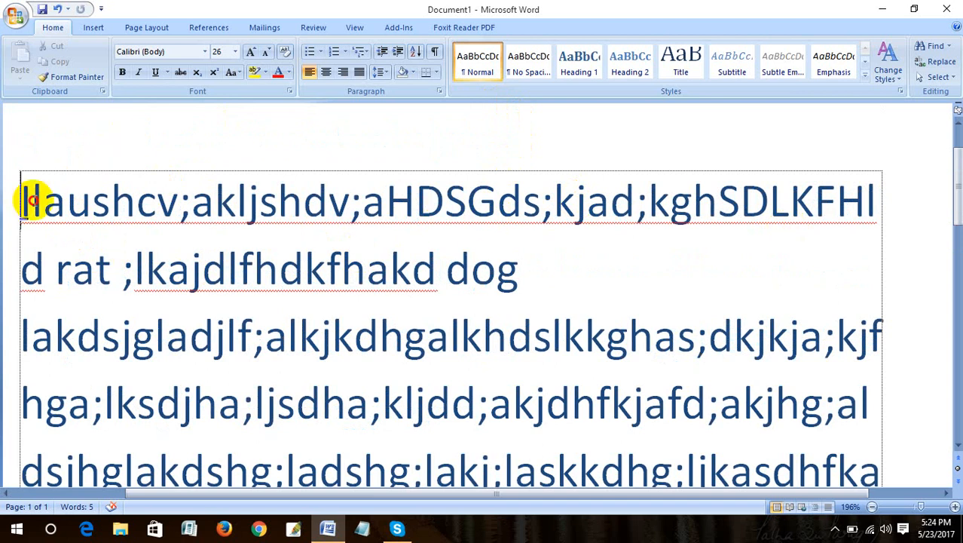
{"action": "left_click_drag", "start_coordinate": [28, 201], "coordinate": [226, 190]}
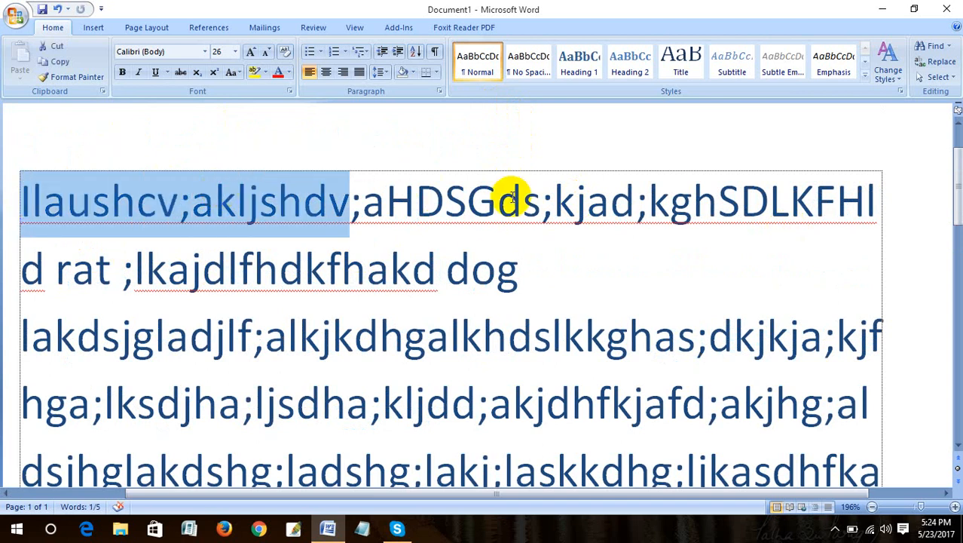
{"action": "left_click", "coordinate": [122, 74]}
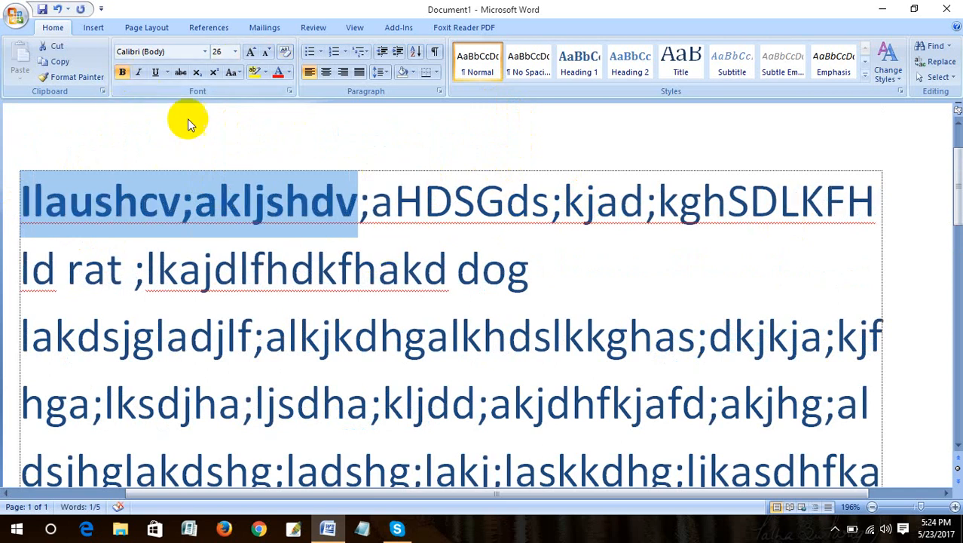
{"action": "left_click", "coordinate": [123, 73]}
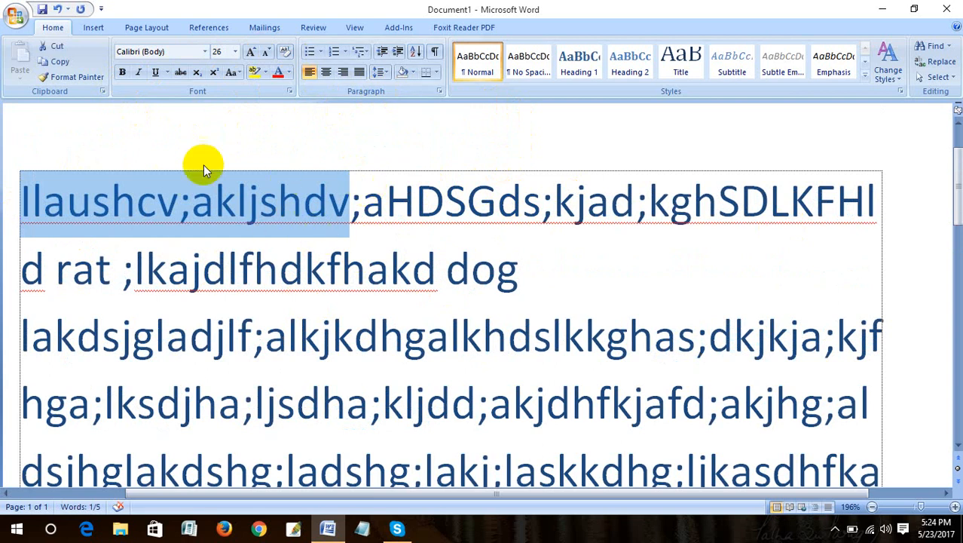
{"action": "left_click", "coordinate": [123, 73]}
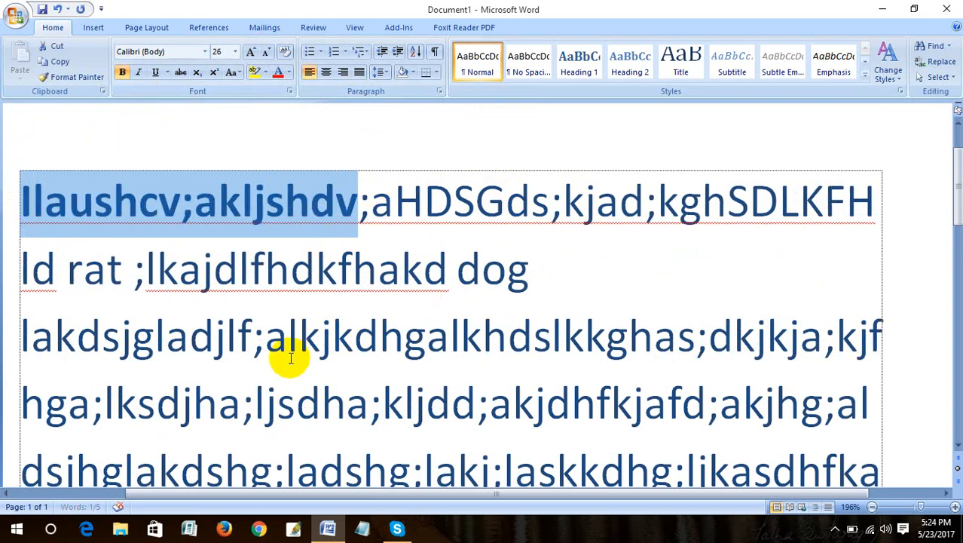
{"action": "left_click", "coordinate": [160, 270]}
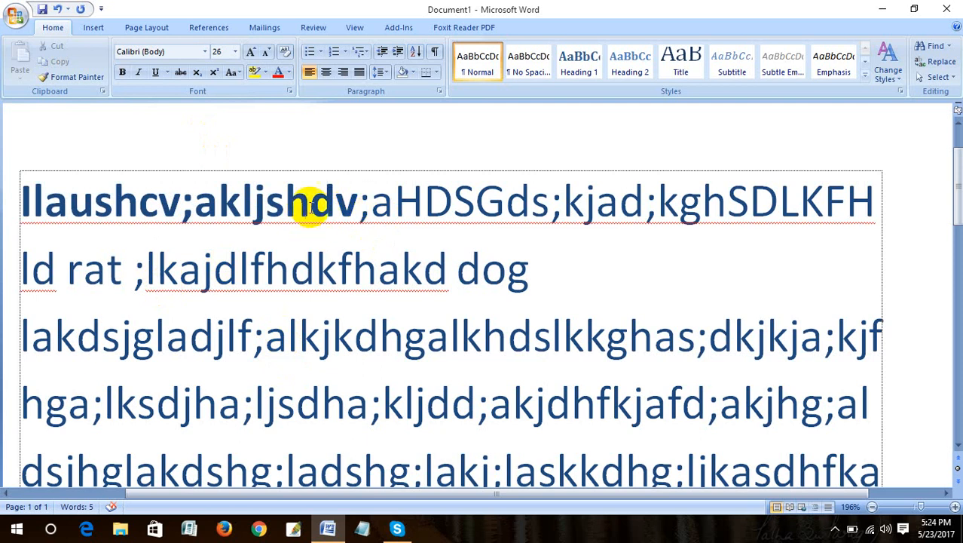
Italicize the bold text "Ilaushcv;akljshdv" at the start of the first line
{"action": "left_click", "coordinate": [359, 201]}
{"action": "left_click_drag", "start_coordinate": [279, 209], "coordinate": [60, 205]}
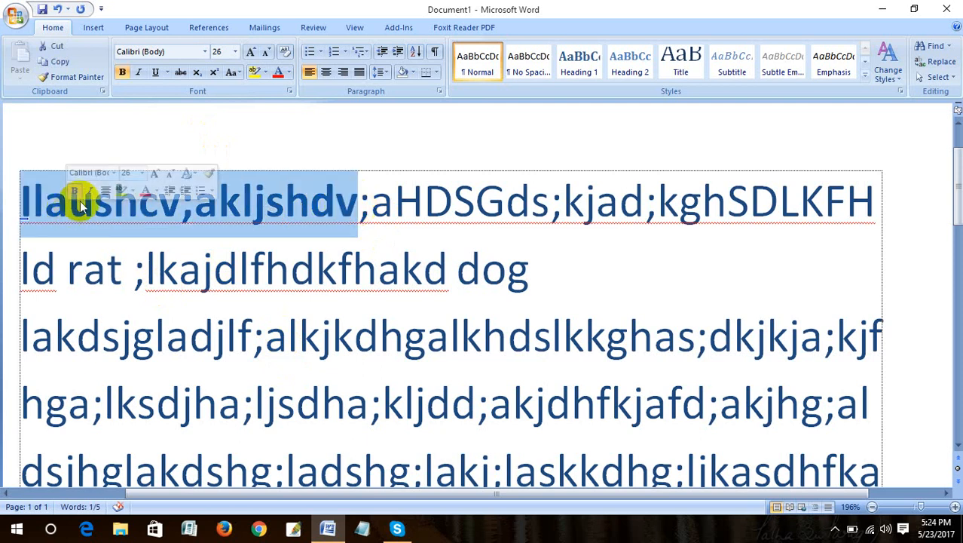
{"action": "left_click", "coordinate": [147, 73]}
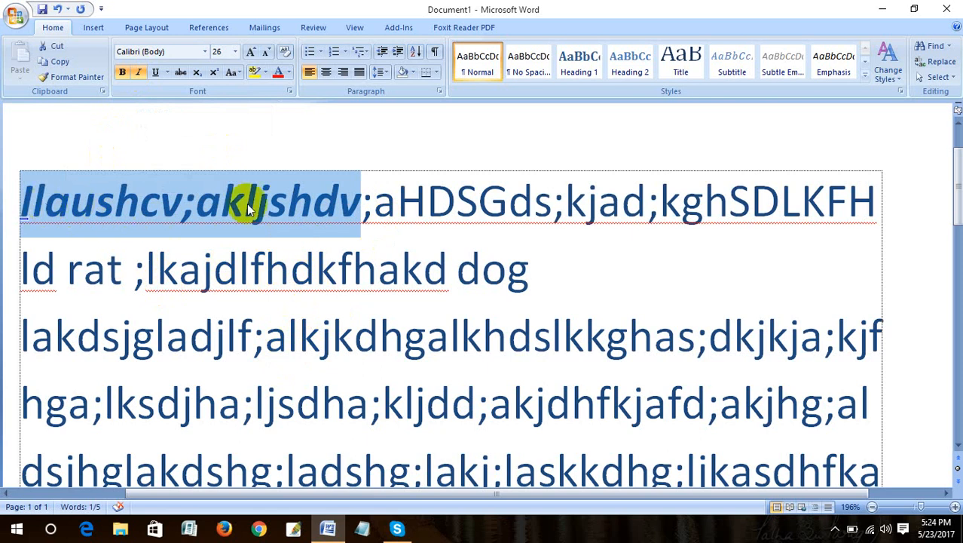
{"action": "left_click", "coordinate": [280, 266]}
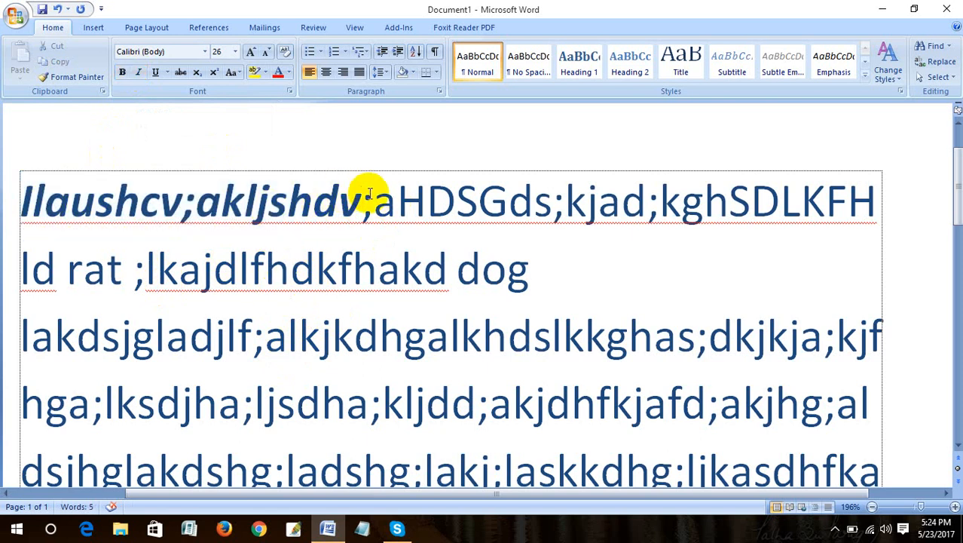
Underline "aHDSGds;kjad" in the first line
{"action": "left_click_drag", "start_coordinate": [375, 202], "coordinate": [623, 202]}
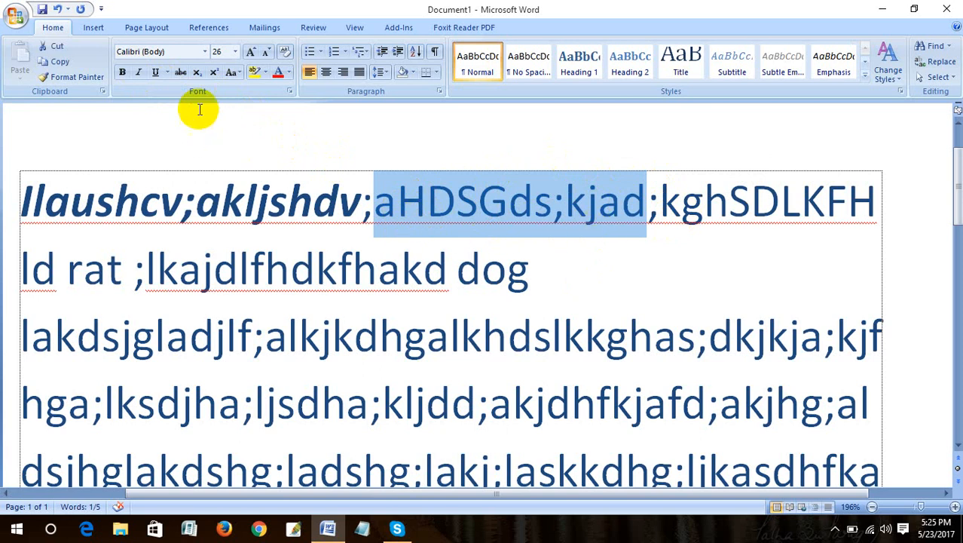
{"action": "left_click", "coordinate": [155, 76]}
{"action": "left_click", "coordinate": [635, 275]}
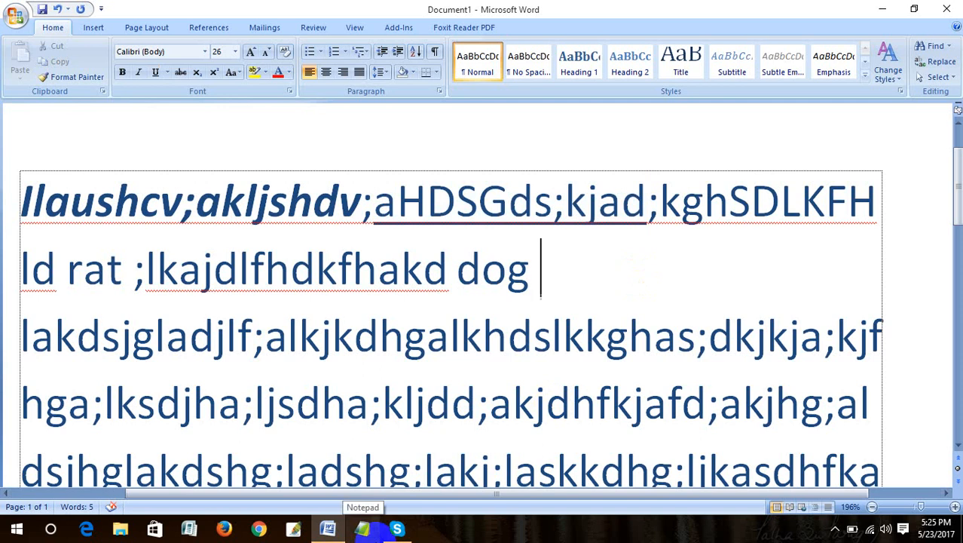
Preview the underline styles on the bold italic text without applying any
{"action": "left_click", "coordinate": [315, 187]}
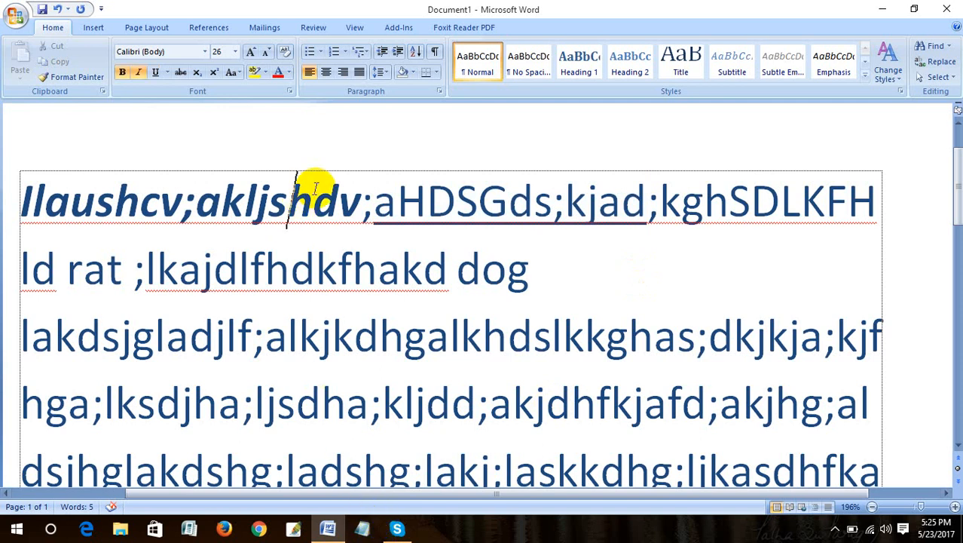
{"action": "left_click", "coordinate": [167, 73]}
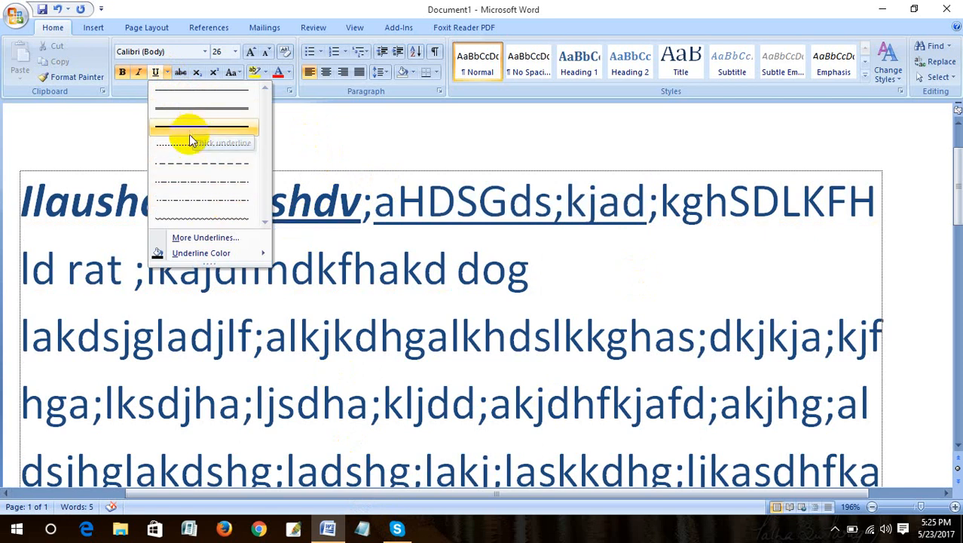
{"action": "left_click", "coordinate": [400, 238]}
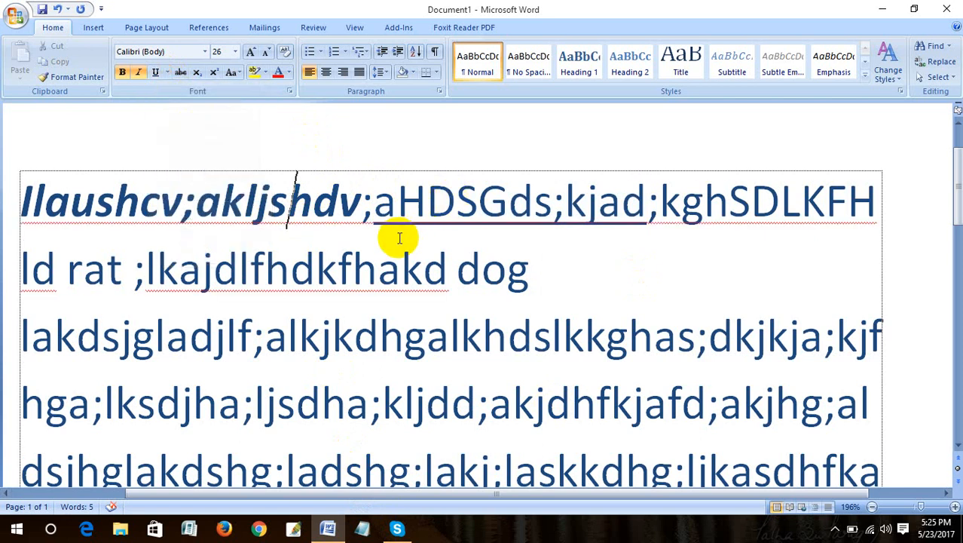
Preview the underline styles on "aHDSGds;kjad" and look through the full font settings under More Underlines, without applying any
{"action": "left_click_drag", "start_coordinate": [377, 209], "coordinate": [623, 198]}
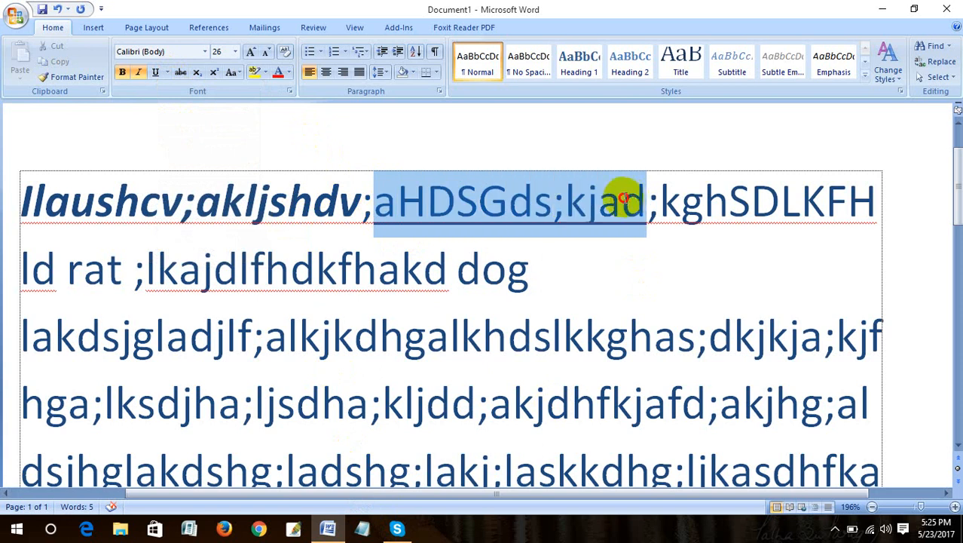
{"action": "left_click", "coordinate": [167, 72]}
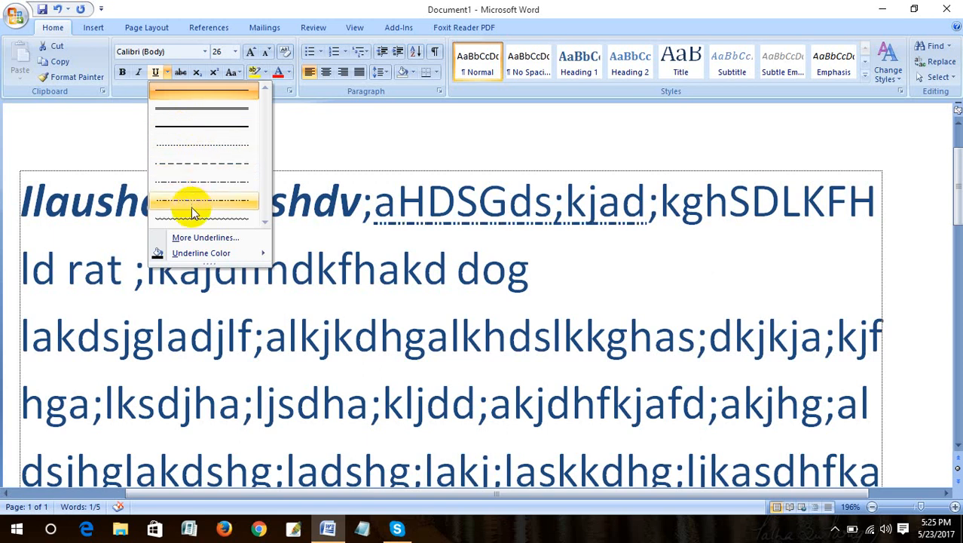
{"action": "mouse_move", "coordinate": [211, 253]}
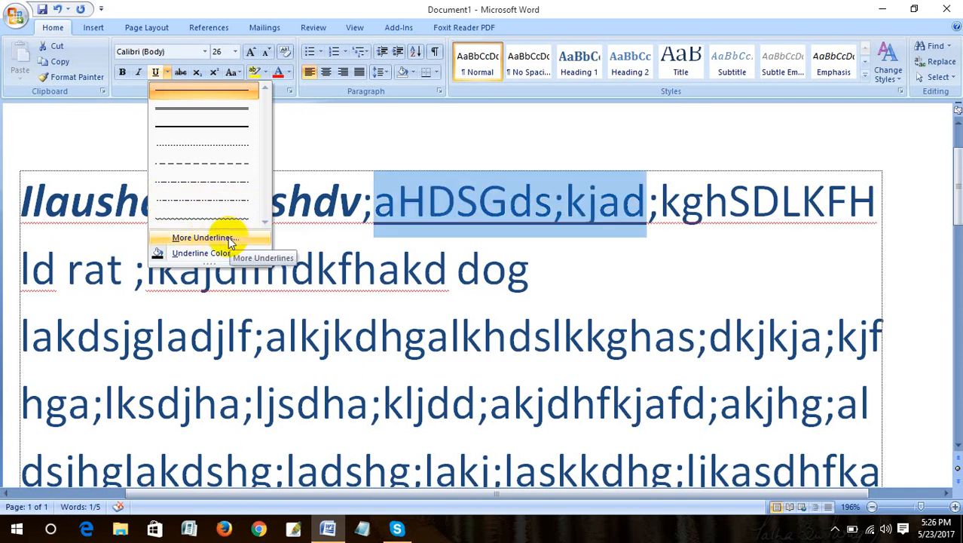
{"action": "left_click", "coordinate": [229, 238]}
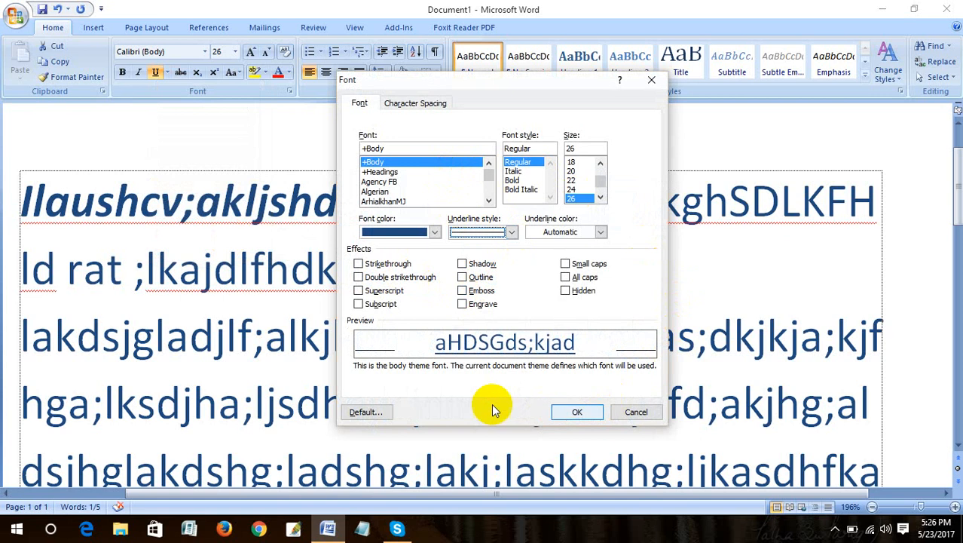
{"action": "left_click_drag", "start_coordinate": [398, 86], "coordinate": [416, 76]}
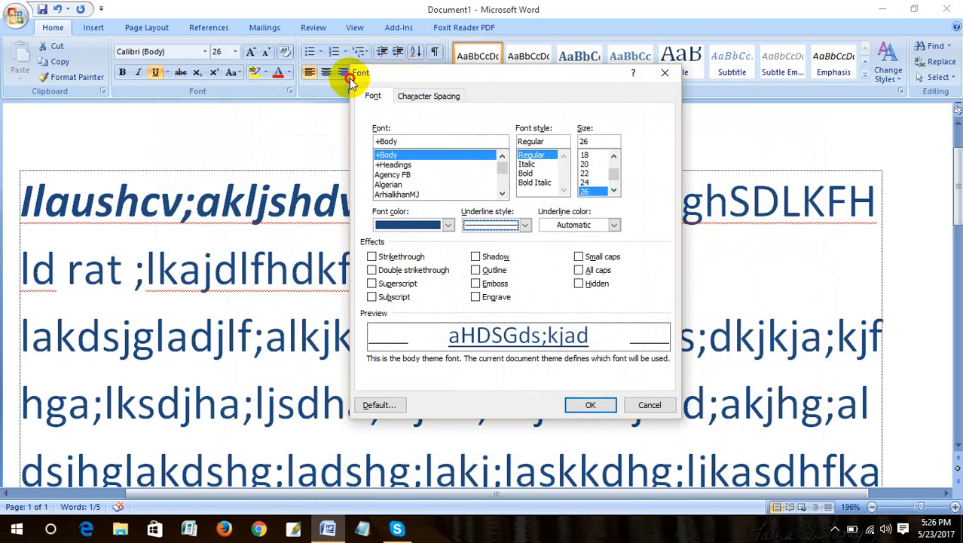
{"action": "left_click", "coordinate": [387, 76]}
{"action": "left_click_drag", "start_coordinate": [387, 76], "coordinate": [359, 132]}
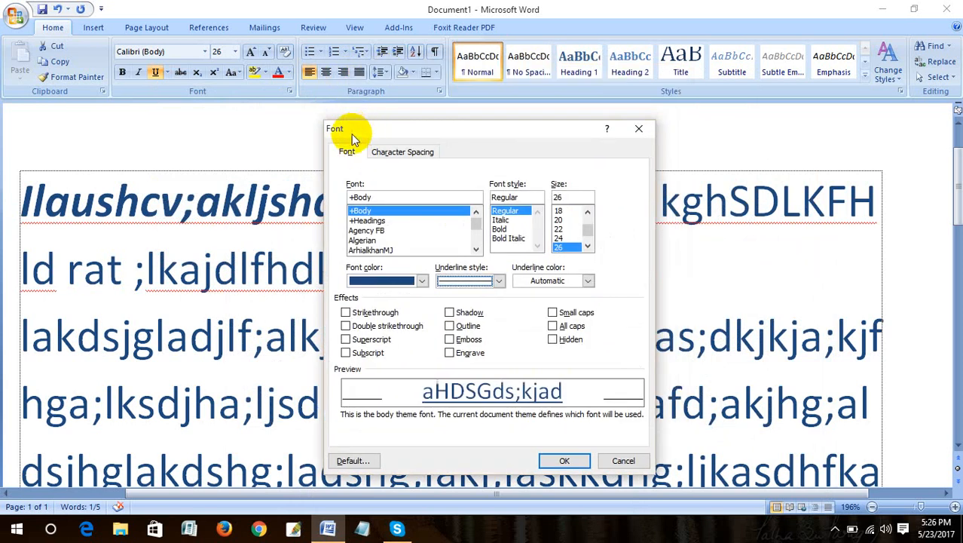
{"action": "left_click", "coordinate": [639, 129]}
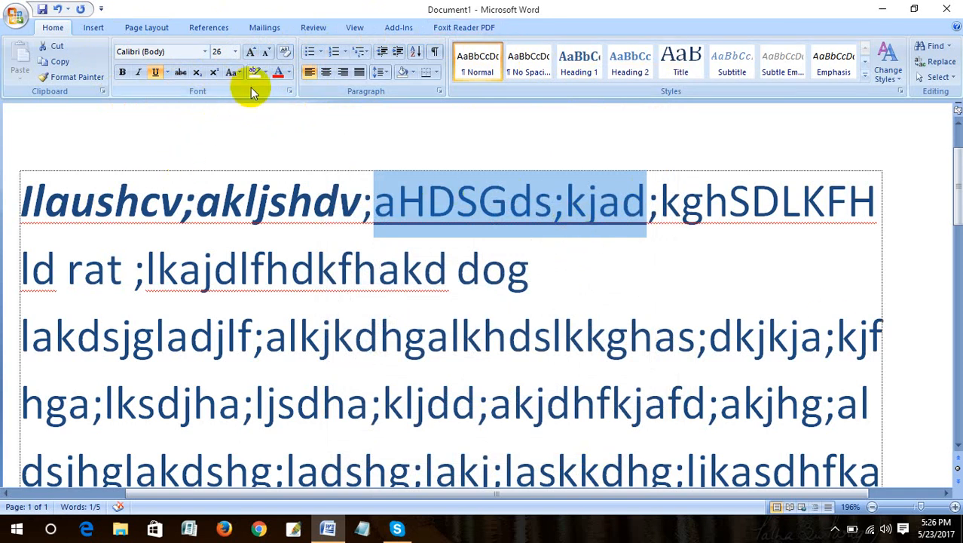
Set the underline style of "aHDSGds;kjad" in the first line to a double wavy line through the Font dialog
{"action": "left_click", "coordinate": [291, 91]}
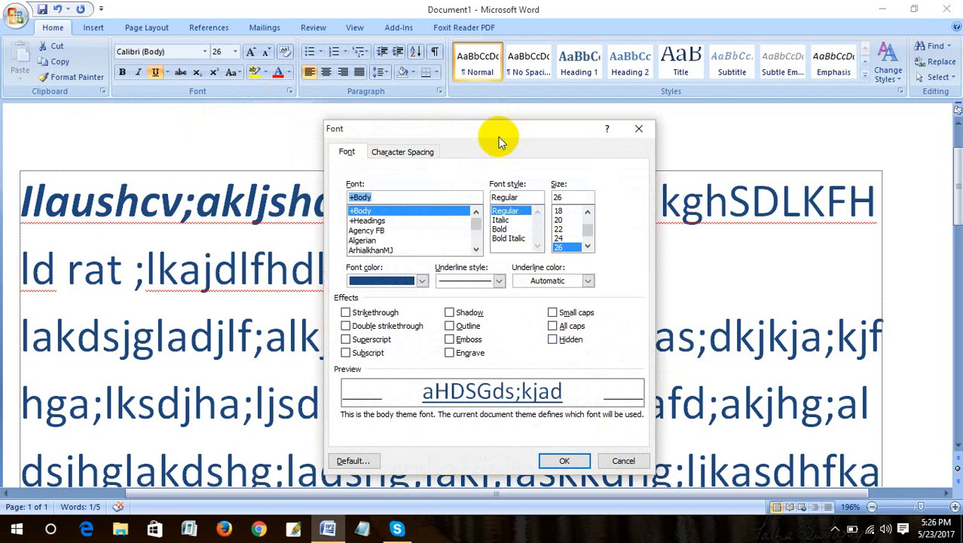
{"action": "left_click_drag", "start_coordinate": [499, 141], "coordinate": [238, 117]}
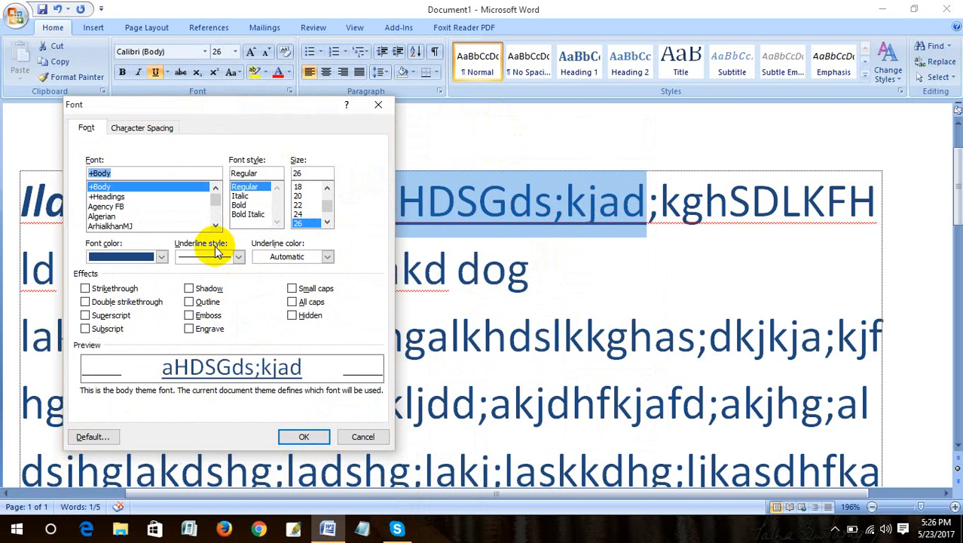
{"action": "left_click", "coordinate": [239, 256]}
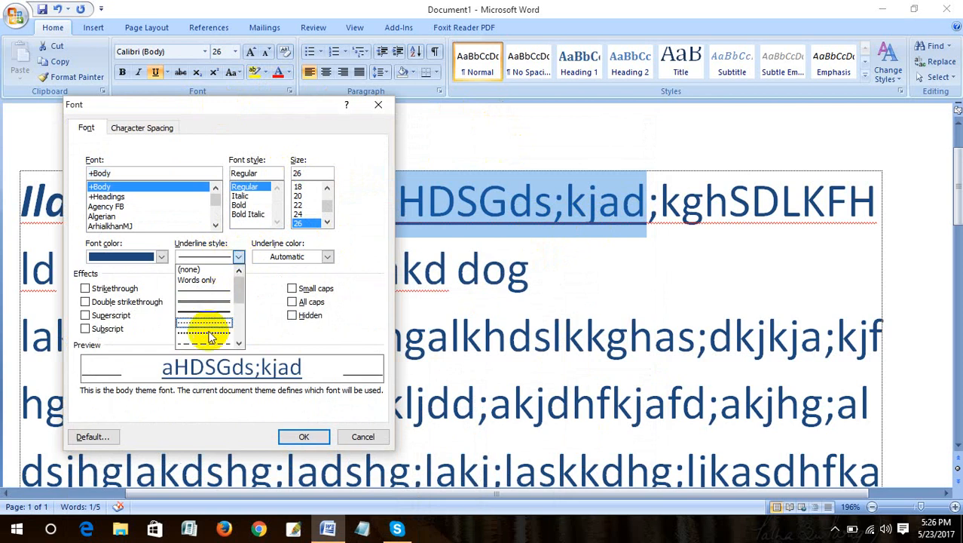
{"action": "scroll", "coordinate": [211, 337], "scroll_direction": "down", "scroll_amount": 4}
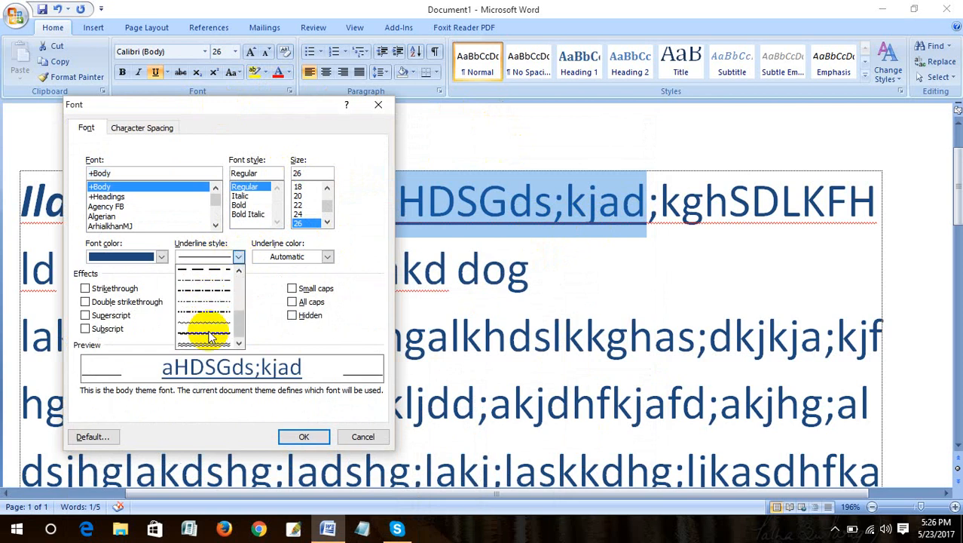
{"action": "left_click", "coordinate": [205, 340]}
{"action": "left_click", "coordinate": [306, 437]}
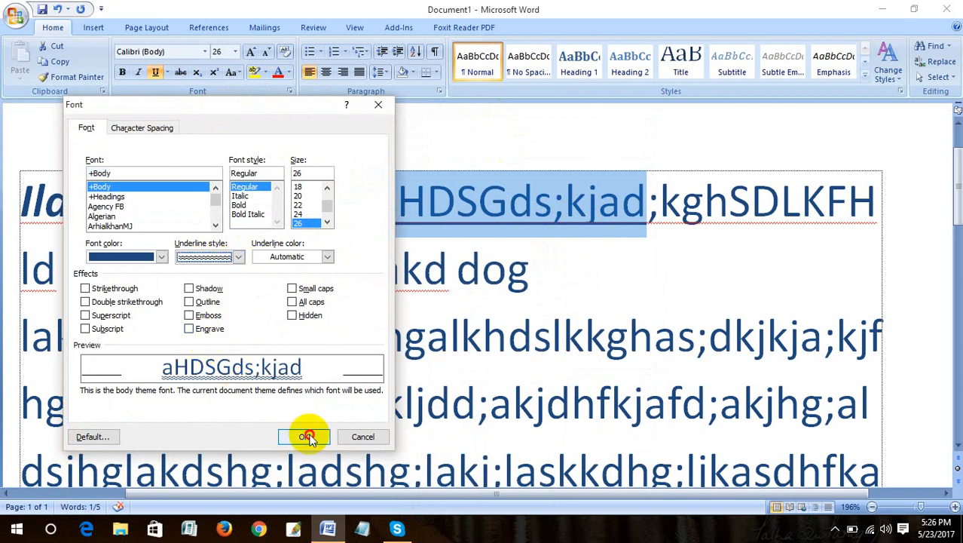
{"action": "left_click", "coordinate": [449, 271]}
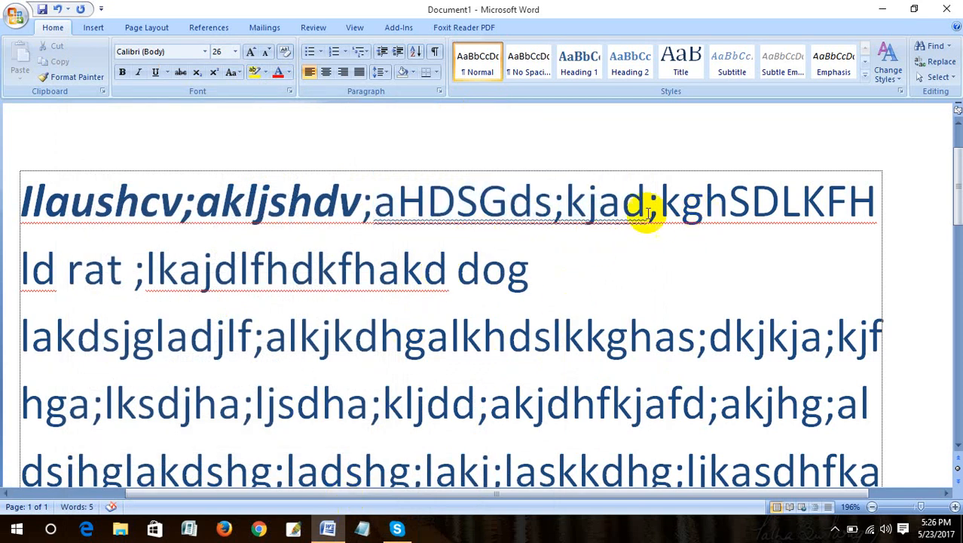
Preview font colors on "aHDSGds;kjad" and examine the color palette in the Font dialog without applying any color
{"action": "left_click_drag", "start_coordinate": [647, 213], "coordinate": [393, 216]}
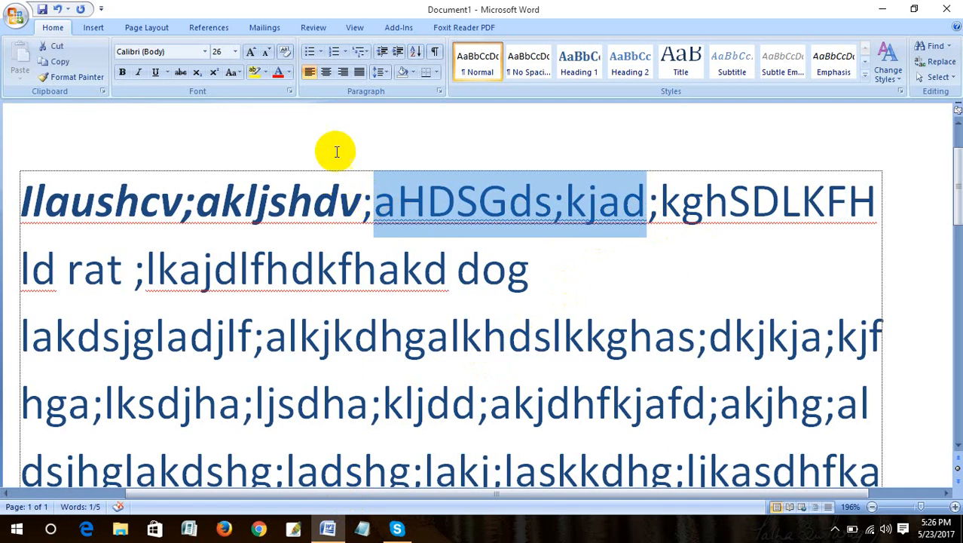
{"action": "left_click", "coordinate": [289, 72]}
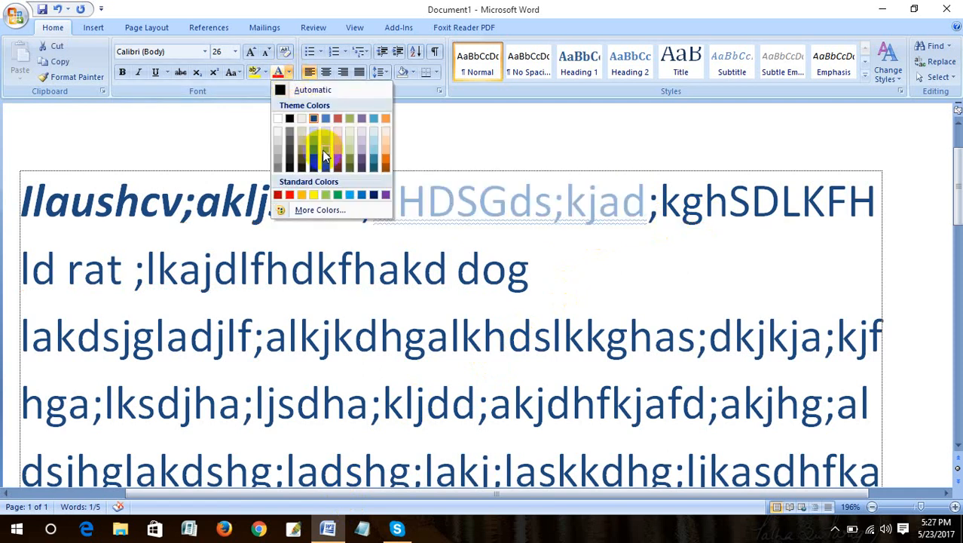
{"action": "left_click", "coordinate": [285, 98]}
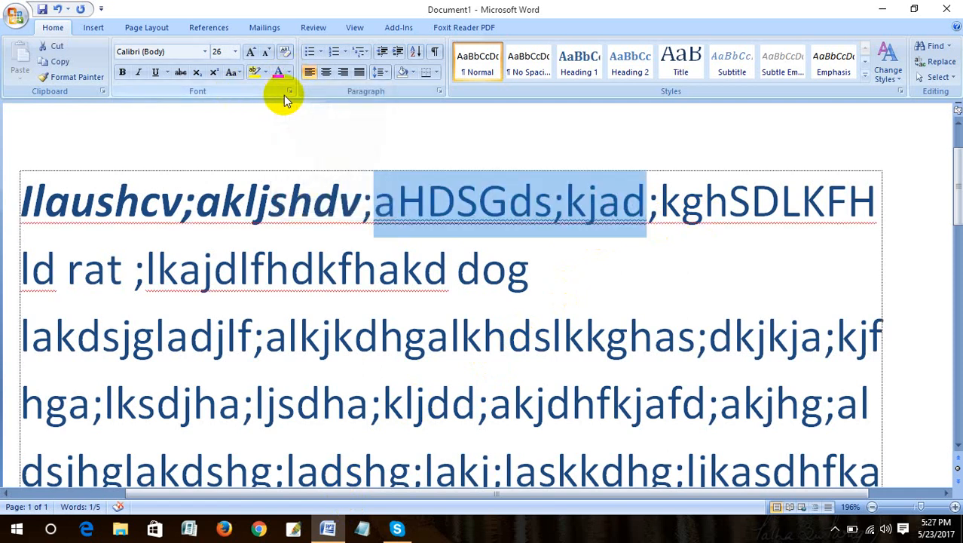
{"action": "left_click", "coordinate": [289, 92]}
{"action": "left_click_drag", "start_coordinate": [280, 97], "coordinate": [537, 90]}
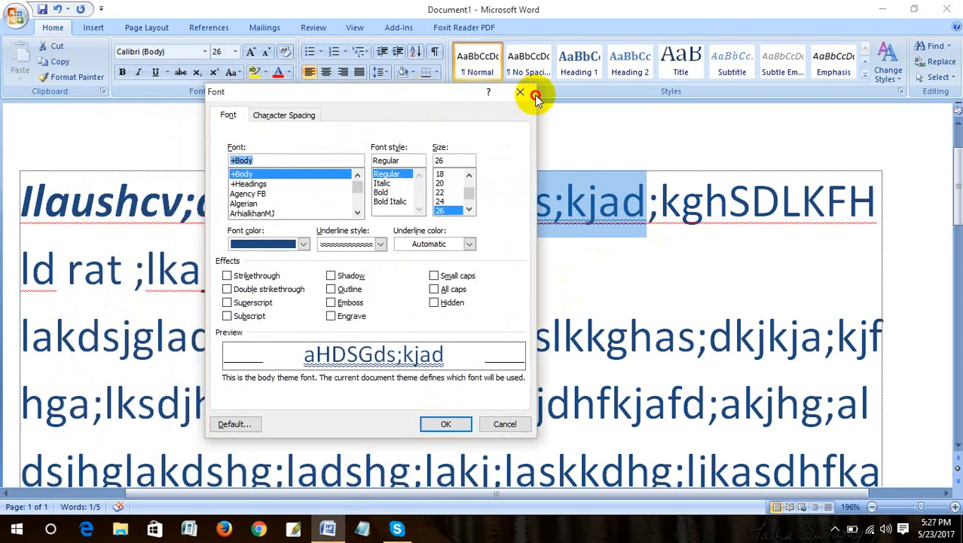
{"action": "left_click", "coordinate": [476, 237]}
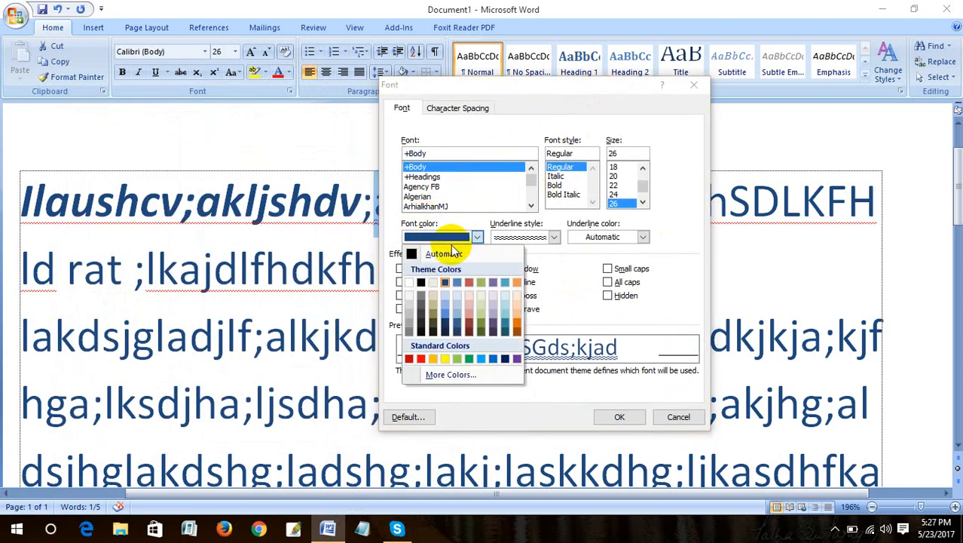
{"action": "left_click", "coordinate": [494, 303]}
{"action": "left_click_drag", "start_coordinate": [538, 90], "coordinate": [217, 160]}
{"action": "left_click", "coordinate": [379, 158]}
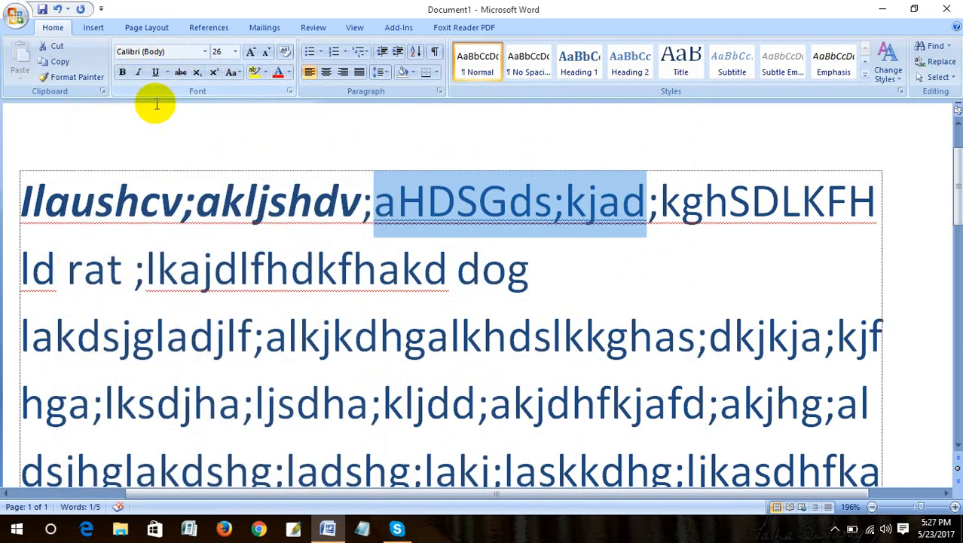
Apply the Shadow font effect to "aHDSGds;kjad" in the first line and inspect it up close
{"action": "left_click", "coordinate": [290, 92]}
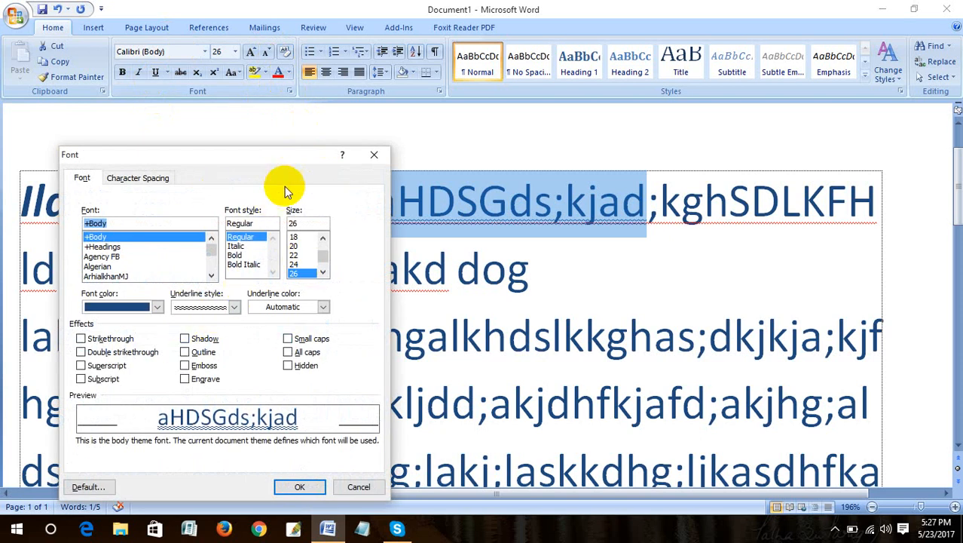
{"action": "left_click_drag", "start_coordinate": [254, 162], "coordinate": [718, 143]}
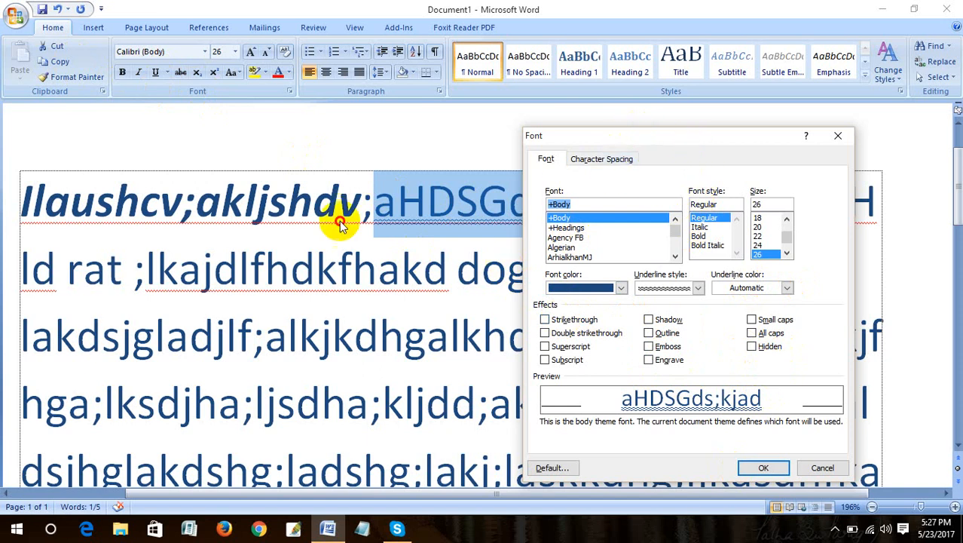
{"action": "left_click_drag", "start_coordinate": [724, 144], "coordinate": [260, 142]}
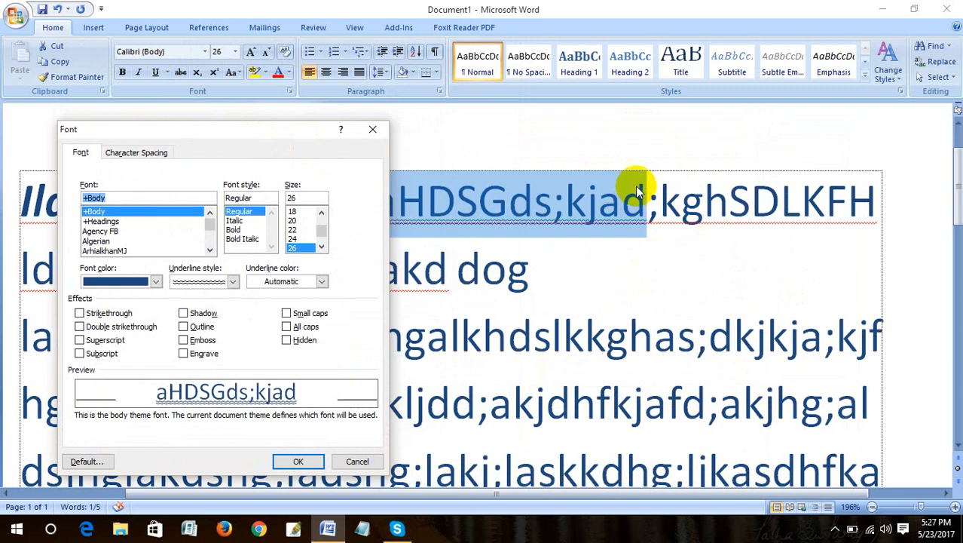
{"action": "left_click", "coordinate": [187, 313]}
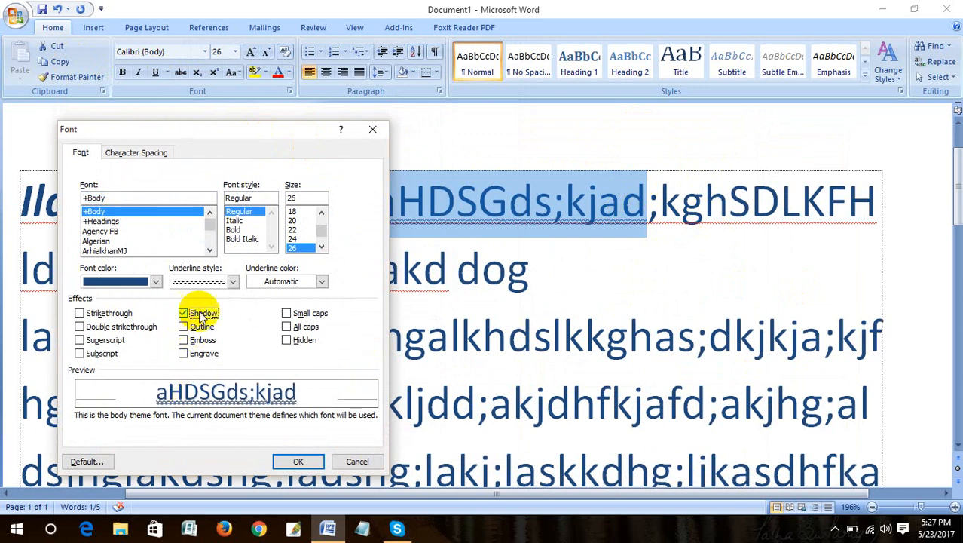
{"action": "left_click", "coordinate": [301, 462]}
{"action": "left_click", "coordinate": [428, 336]}
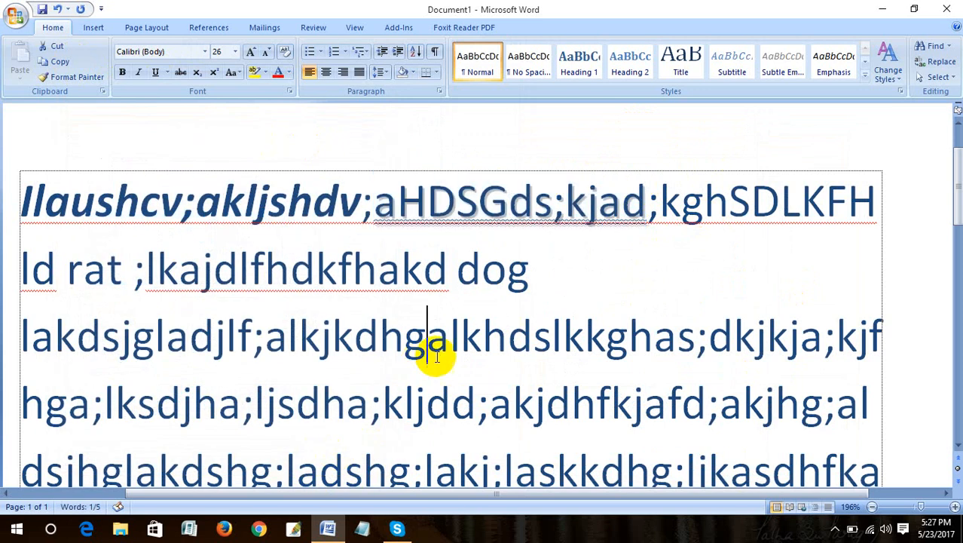
{"action": "left_click", "coordinate": [510, 194]}
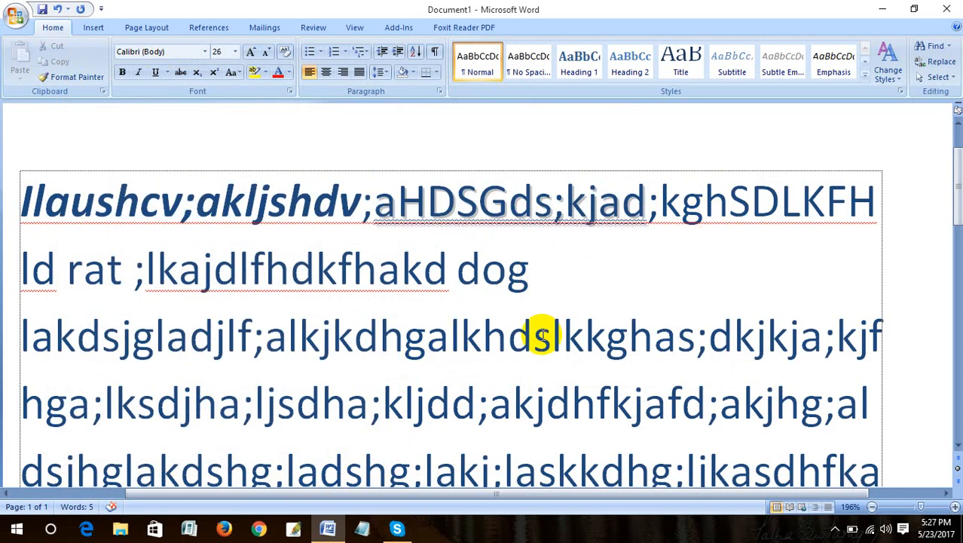
{"action": "scroll", "coordinate": [361, 216], "scroll_direction": "up", "scroll_amount": 7, "text": "ctrl"}
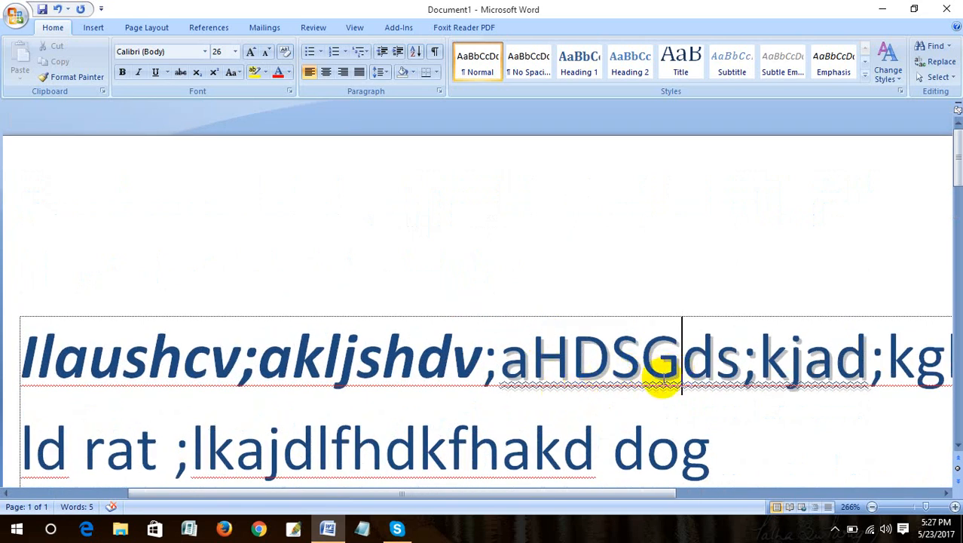
{"action": "scroll", "coordinate": [662, 370], "scroll_direction": "up", "scroll_amount": 4, "text": "ctrl"}
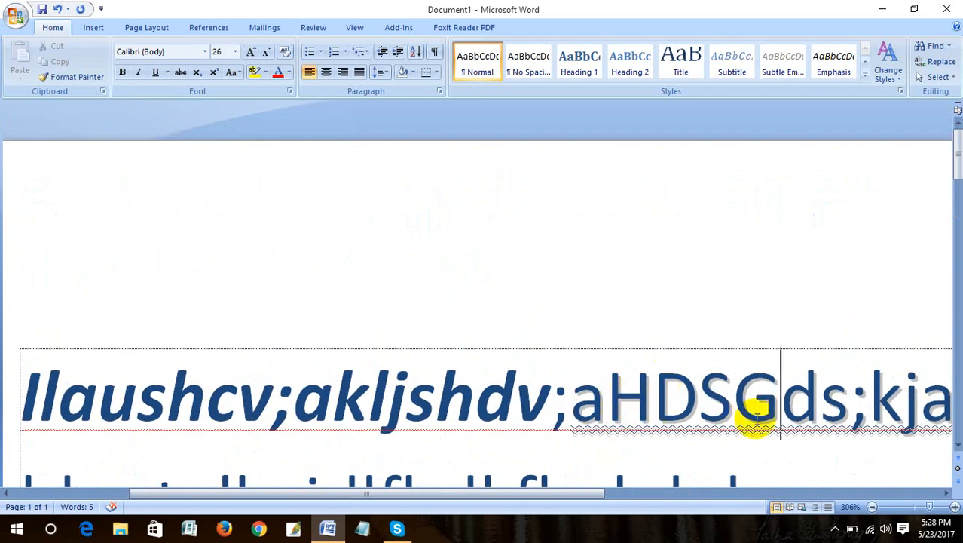
{"action": "scroll", "coordinate": [689, 417], "scroll_direction": "down", "scroll_amount": 10, "text": "ctrl"}
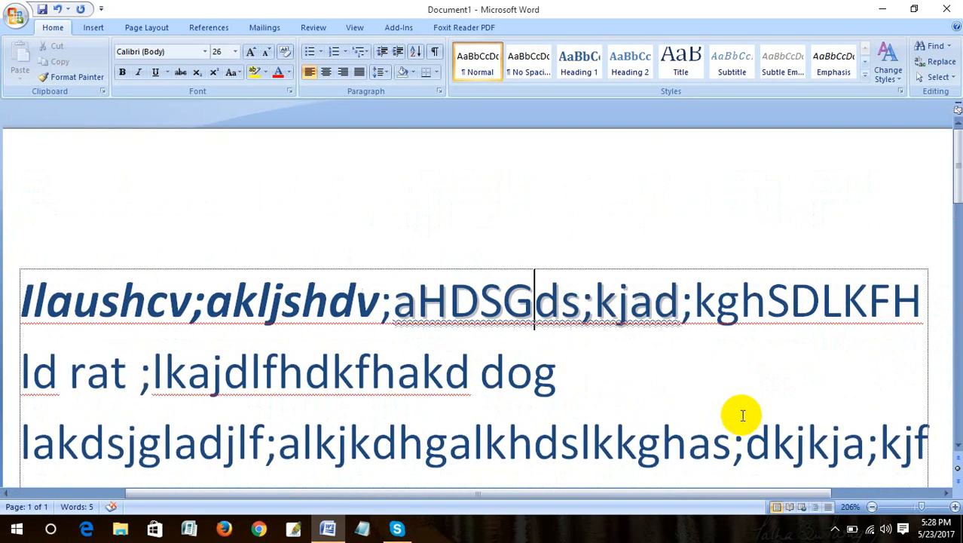
Remove the Shadow effect from "aHDSGds;kjad" and set its underline style to (none)
{"action": "left_click_drag", "start_coordinate": [679, 316], "coordinate": [451, 329]}
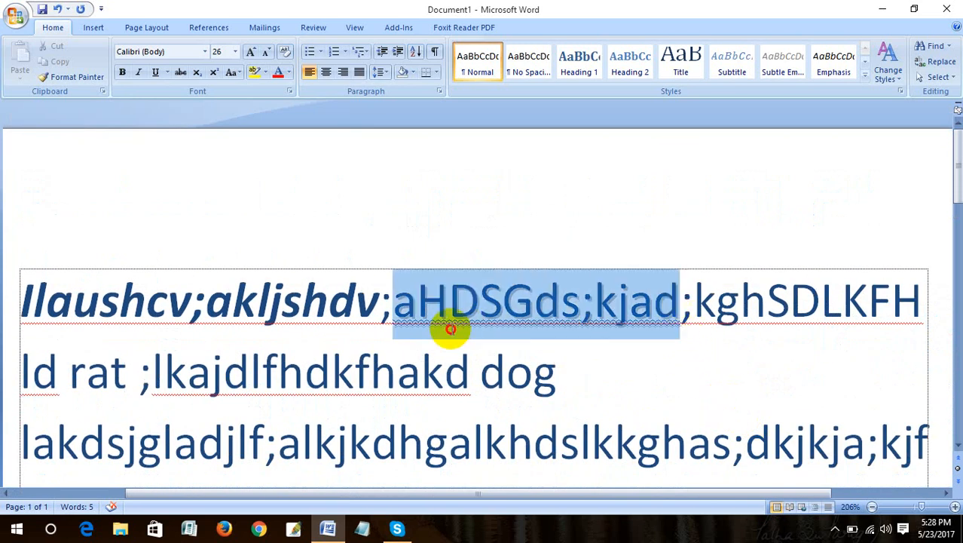
{"action": "left_click", "coordinate": [289, 91]}
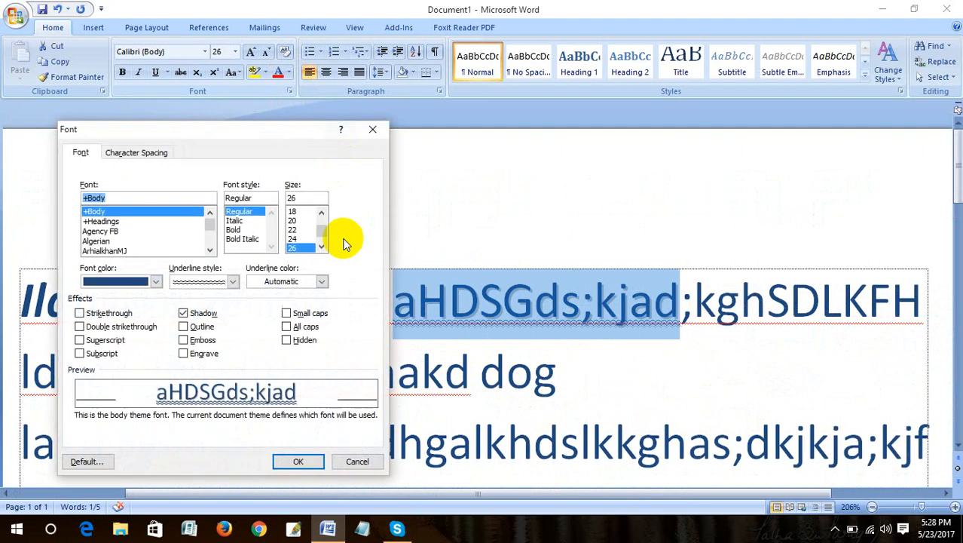
{"action": "left_click", "coordinate": [183, 312]}
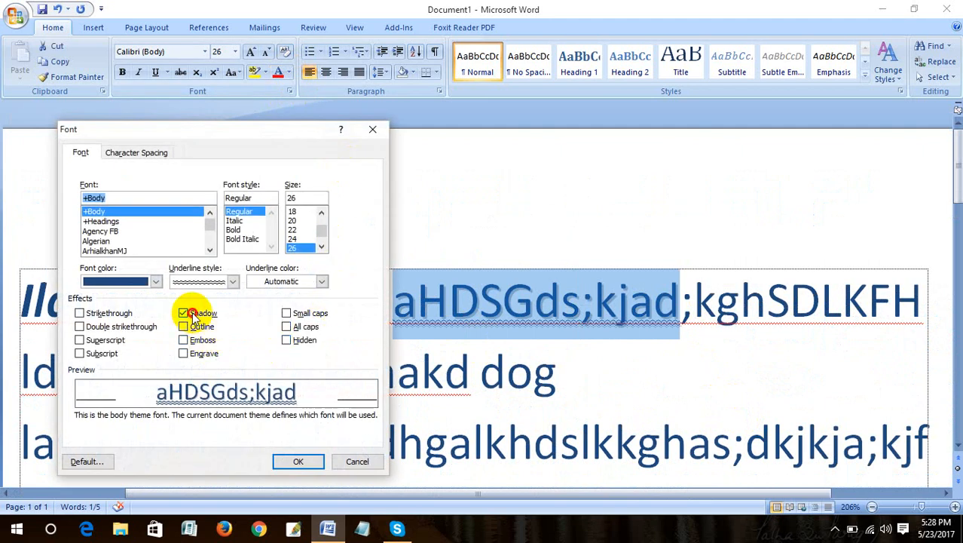
{"action": "left_click", "coordinate": [239, 281]}
{"action": "scroll", "coordinate": [229, 330], "scroll_direction": "up", "scroll_amount": 3}
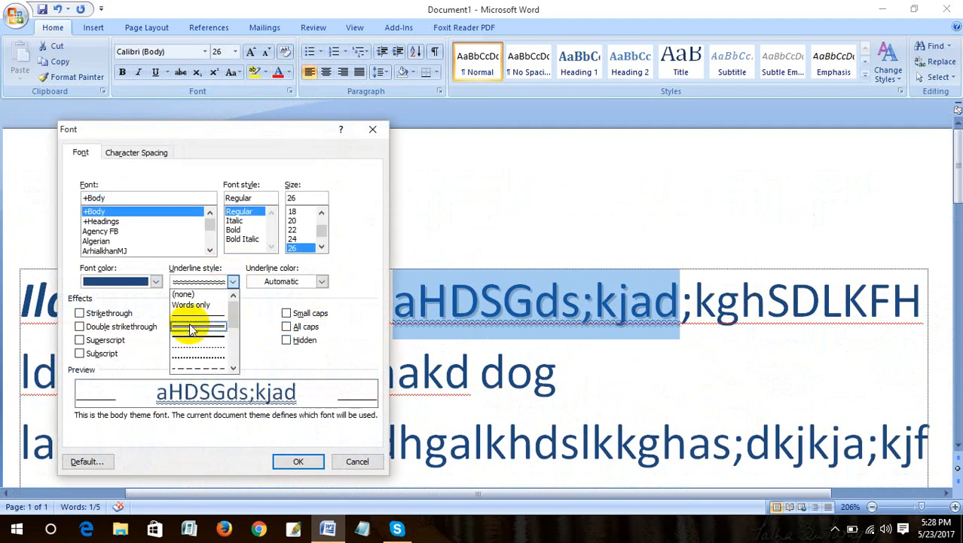
{"action": "left_click", "coordinate": [205, 294]}
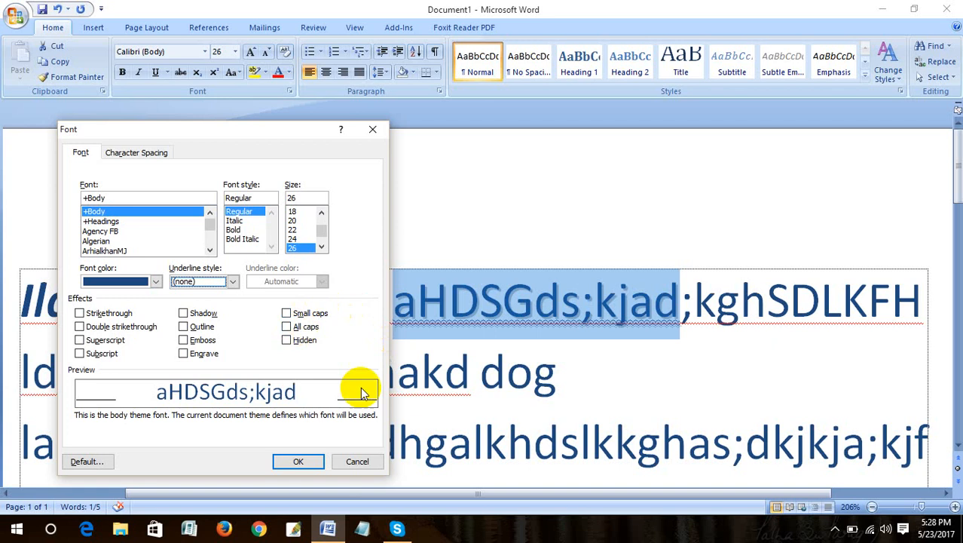
{"action": "left_click", "coordinate": [298, 462]}
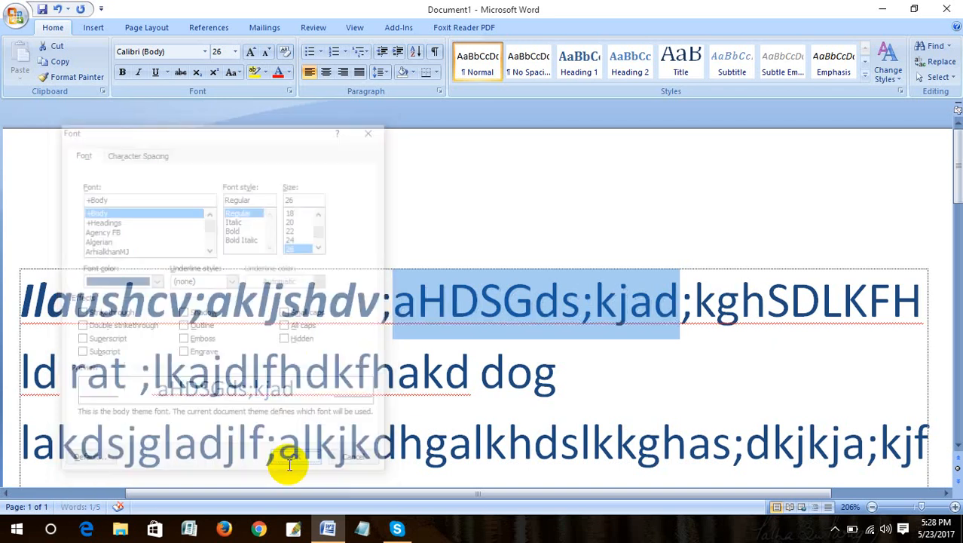
{"action": "left_click", "coordinate": [408, 233]}
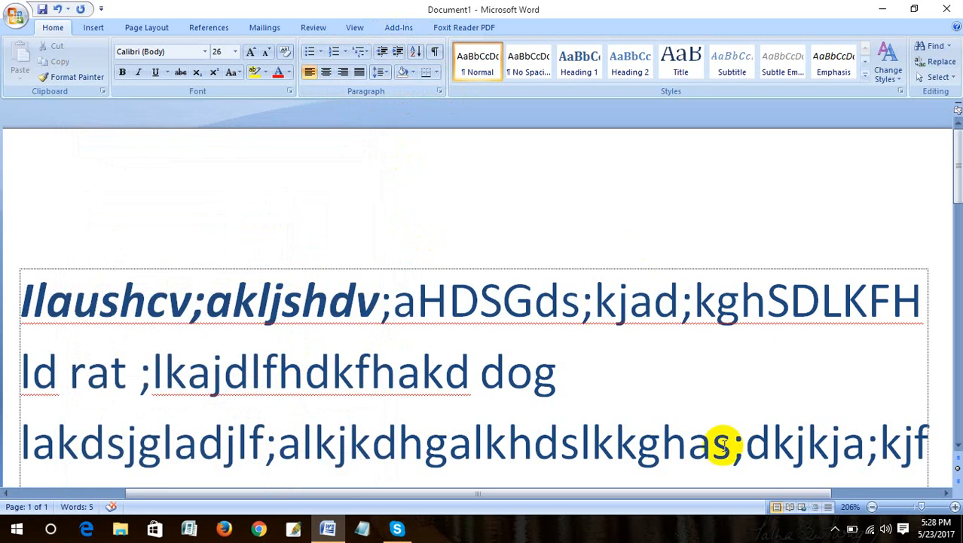
Preview the bullet styles on the first paragraph and leave its bullet set to None
{"action": "left_click", "coordinate": [320, 53]}
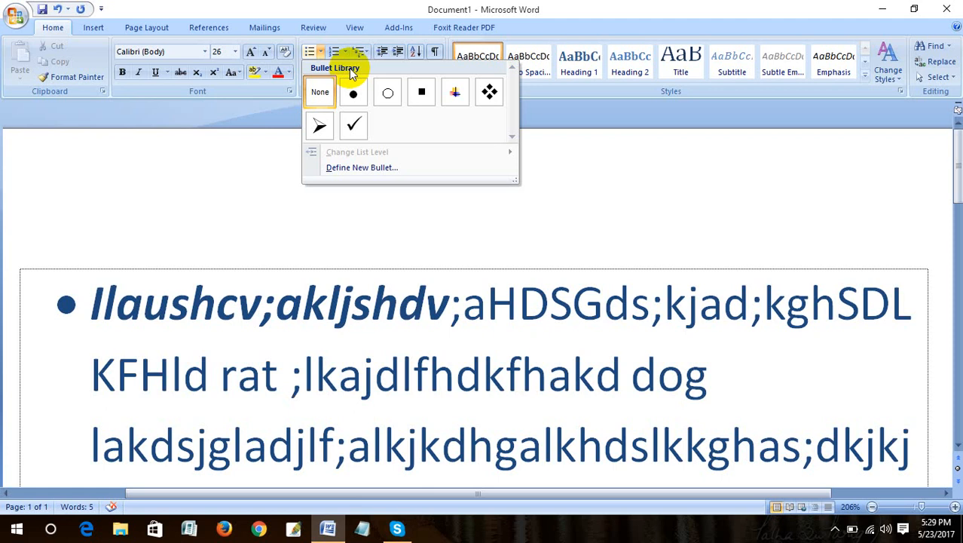
{"action": "left_click", "coordinate": [319, 91]}
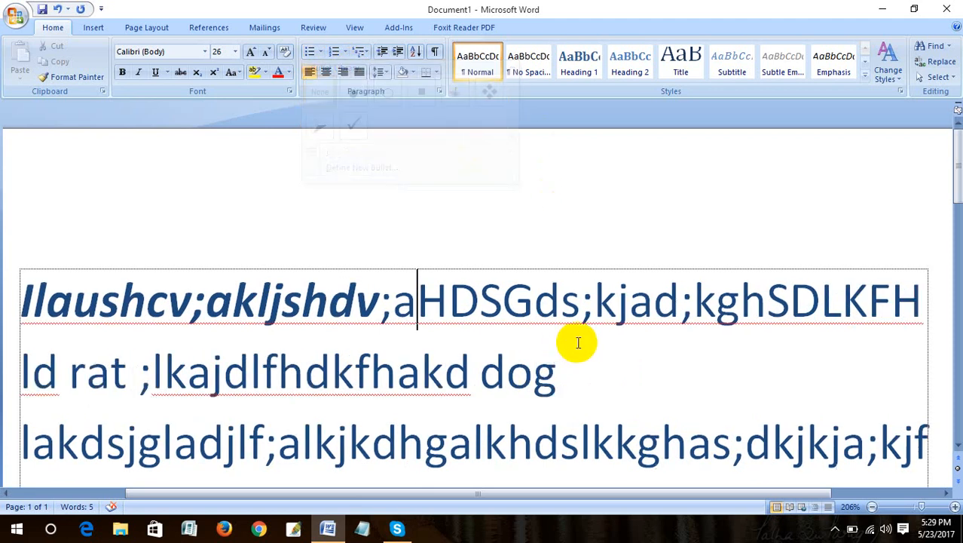
Start a bulleted list below the sample text with the items RICE and POTATO
{"action": "scroll", "coordinate": [475, 328], "scroll_direction": "down", "scroll_amount": 5}
{"action": "scroll", "coordinate": [475, 328], "scroll_direction": "down", "scroll_amount": 2}
{"action": "scroll", "coordinate": [456, 291], "scroll_direction": "up", "scroll_amount": 2}
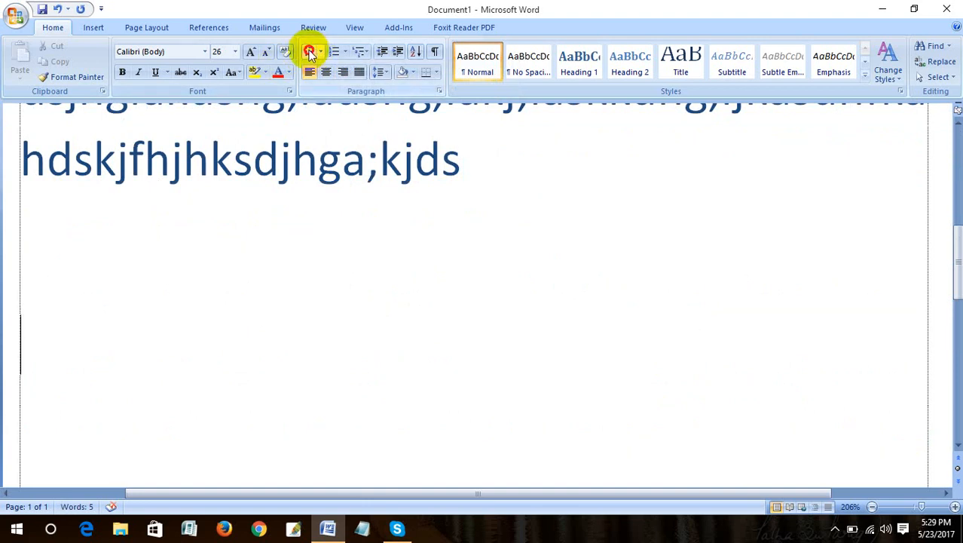
{"action": "left_click", "coordinate": [309, 51]}
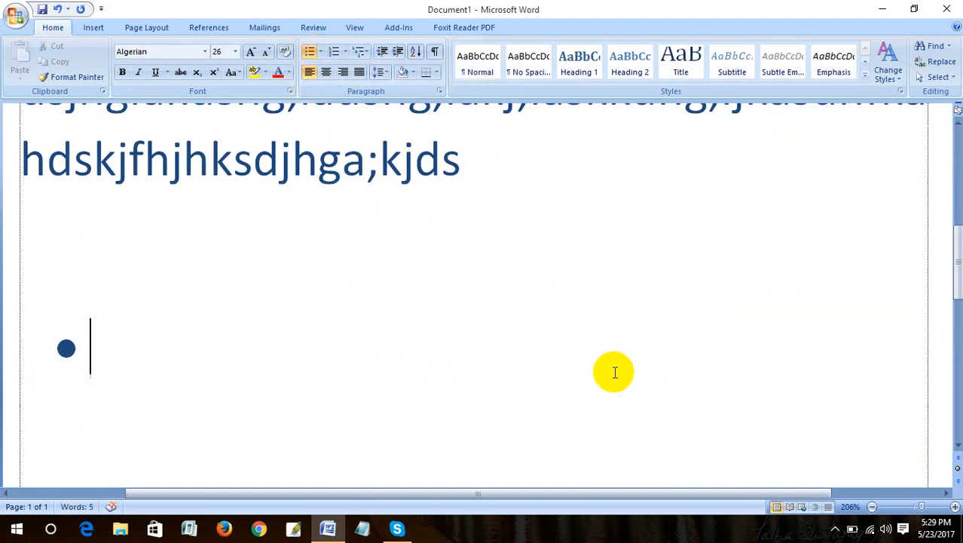
{"action": "type", "text": "RICE"}
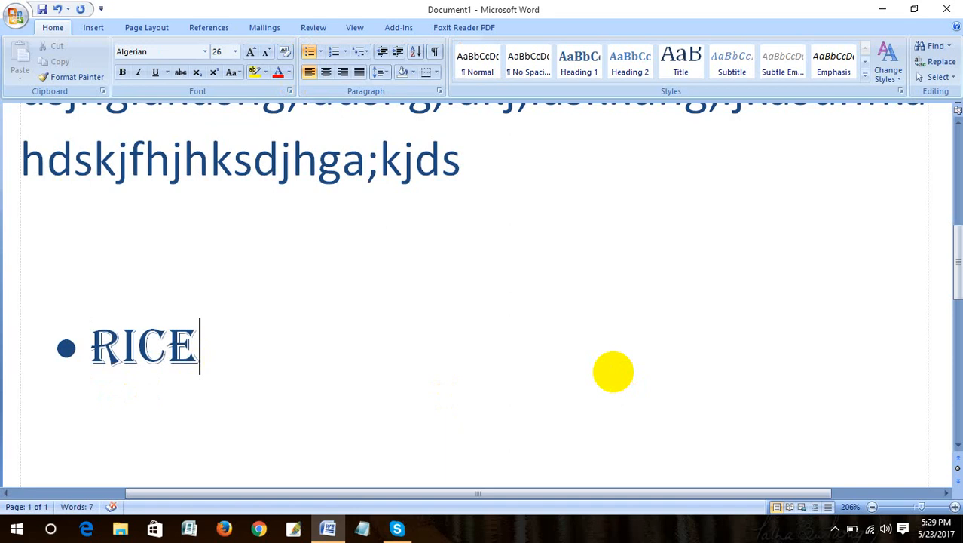
{"action": "key", "text": "Return"}
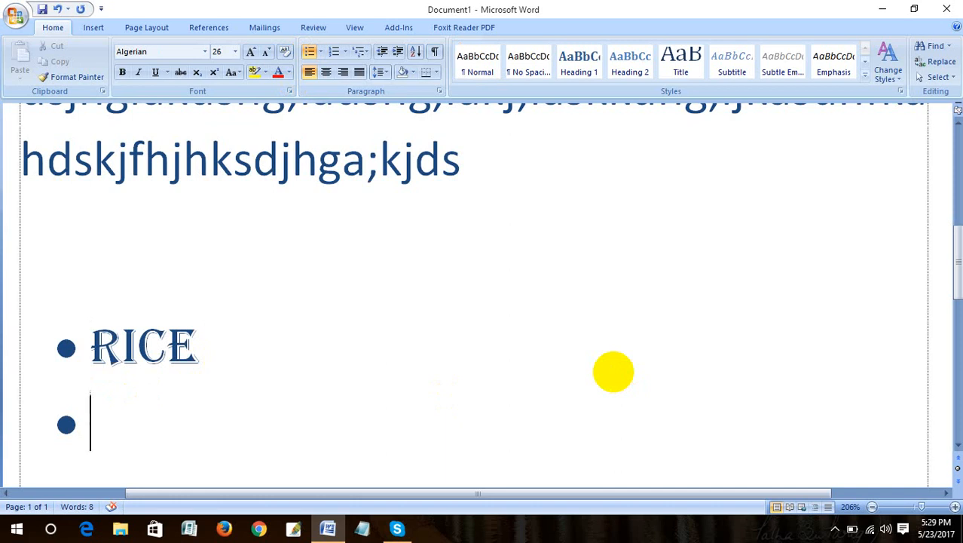
{"action": "type", "text": "POTATTO"}
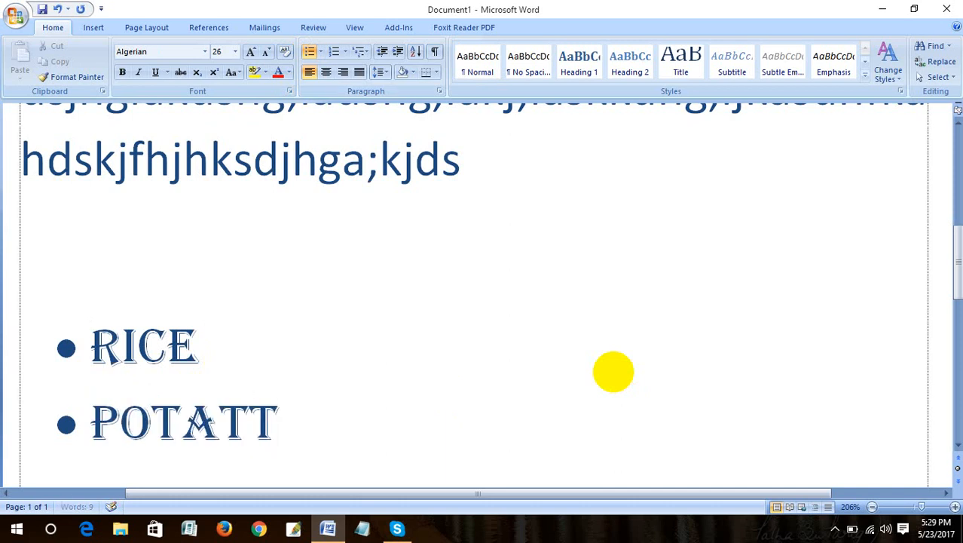
{"action": "key", "text": "BackSpace"}
{"action": "key", "text": "BackSpace"}
{"action": "key", "text": "BackSpace"}
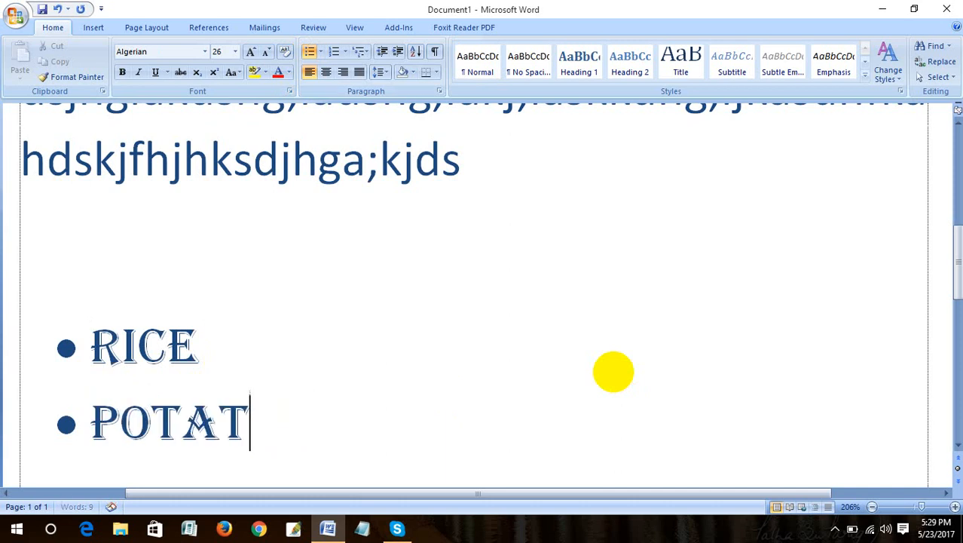
{"action": "type", "text": "TO"}
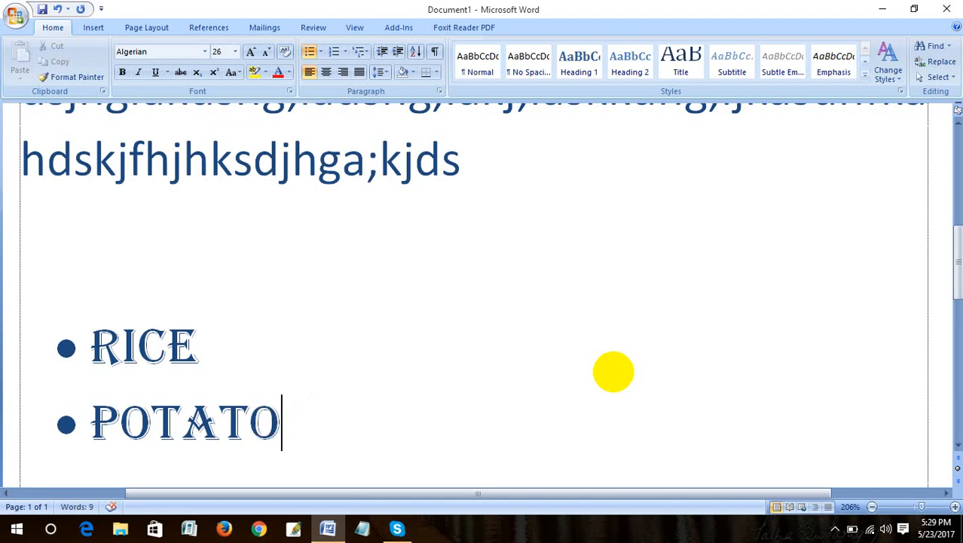
Add CLILI as the third item of the bulleted list
{"action": "key", "text": "Return"}
{"action": "type", "text": "CLILLI"}
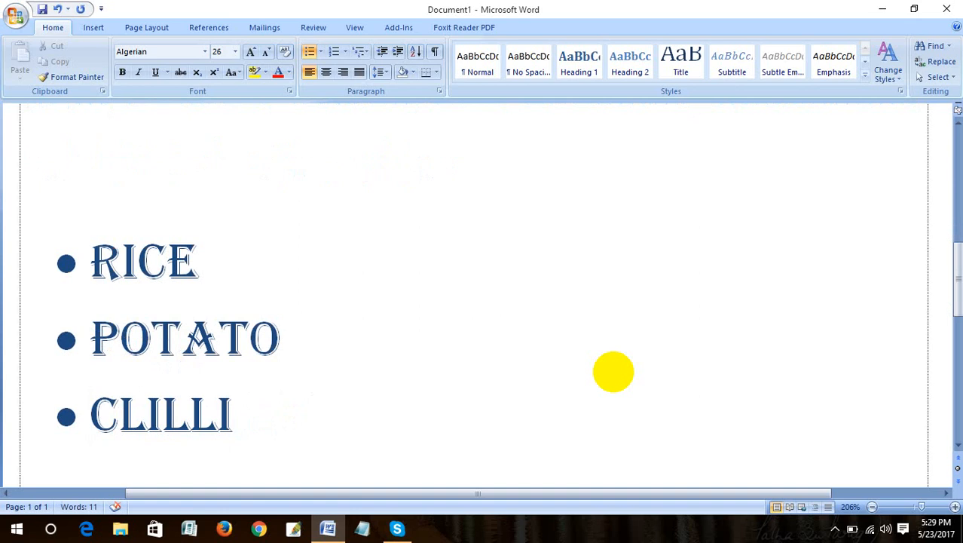
{"action": "key", "text": "Return"}
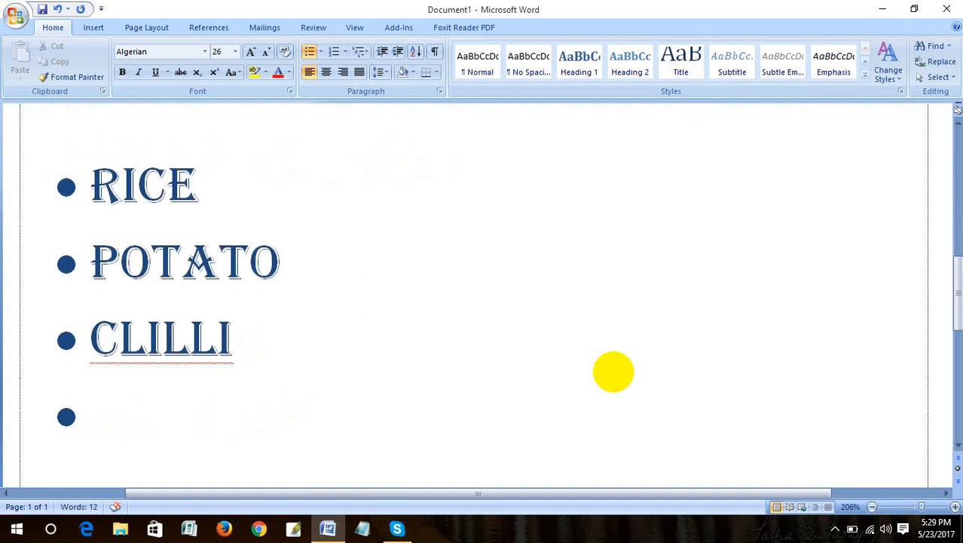
{"action": "key", "text": "BackSpace"}
{"action": "key", "text": "BackSpace"}
{"action": "key", "text": "BackSpace"}
{"action": "key", "text": "BackSpace"}
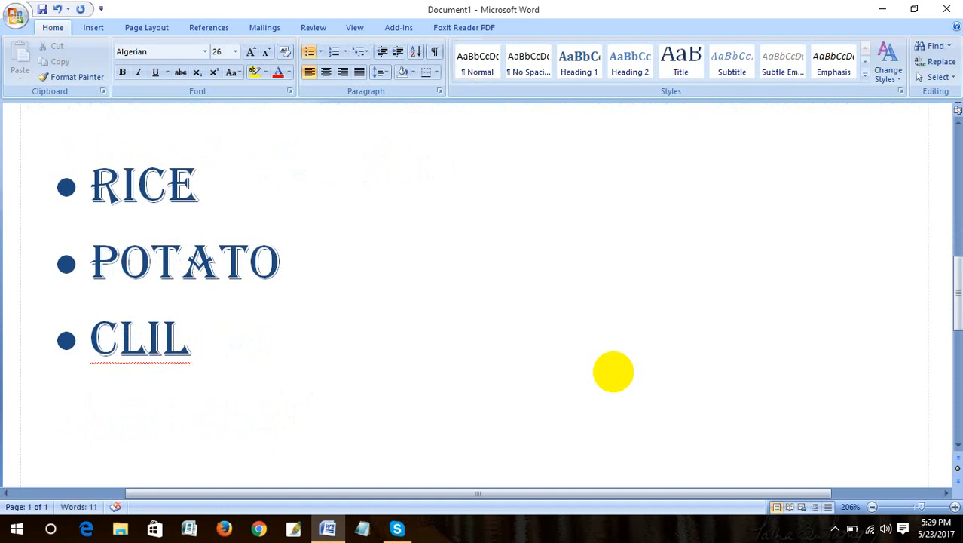
{"action": "type", "text": "I"}
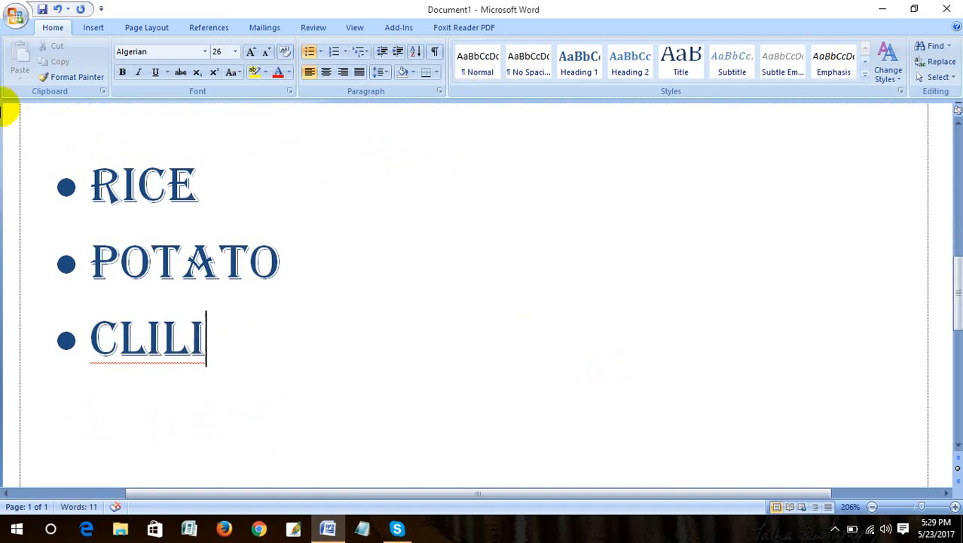
Open the symbol picker for defining a new bullet on the RICE, POTATO and CLILI items
{"action": "left_click", "coordinate": [76, 195]}
{"action": "left_click_drag", "start_coordinate": [76, 196], "coordinate": [129, 333]}
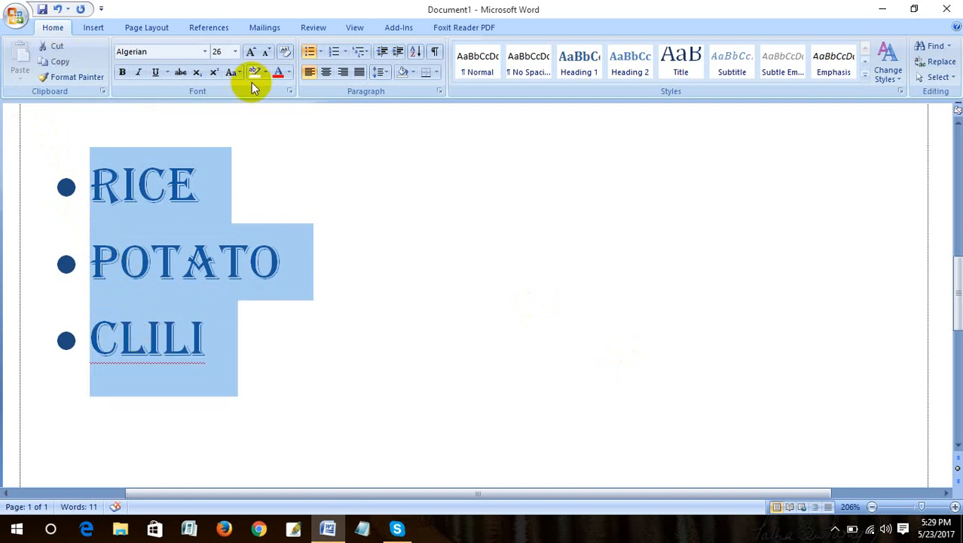
{"action": "left_click", "coordinate": [320, 52]}
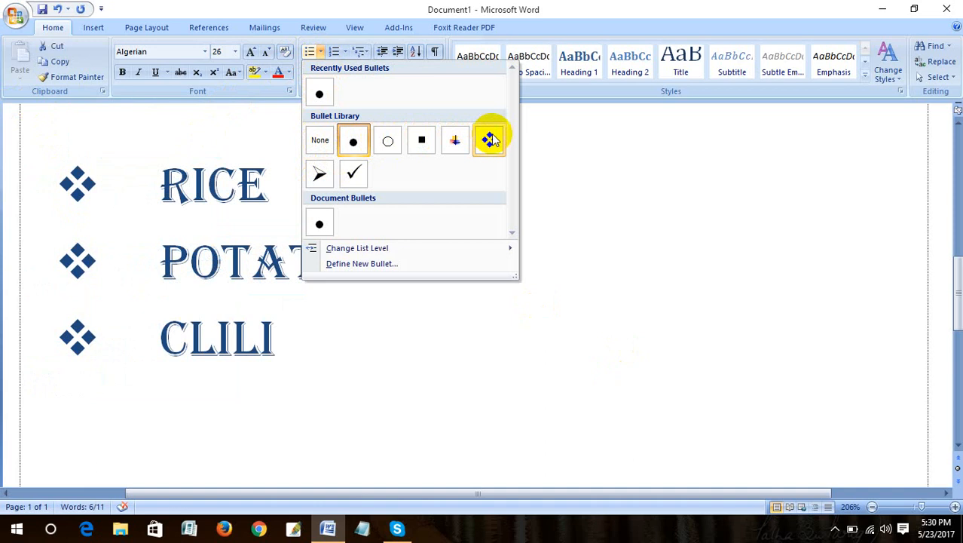
{"action": "mouse_move", "coordinate": [449, 248]}
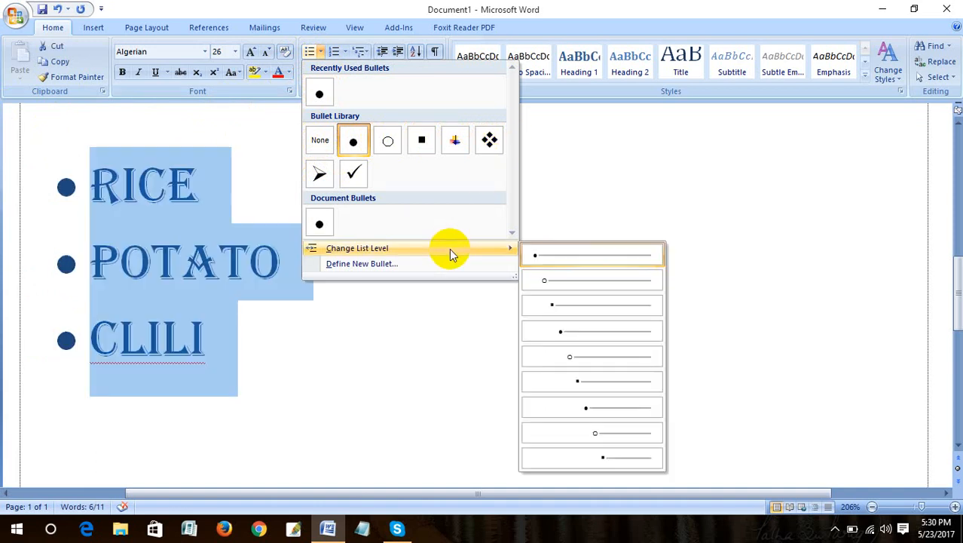
{"action": "left_click", "coordinate": [388, 266]}
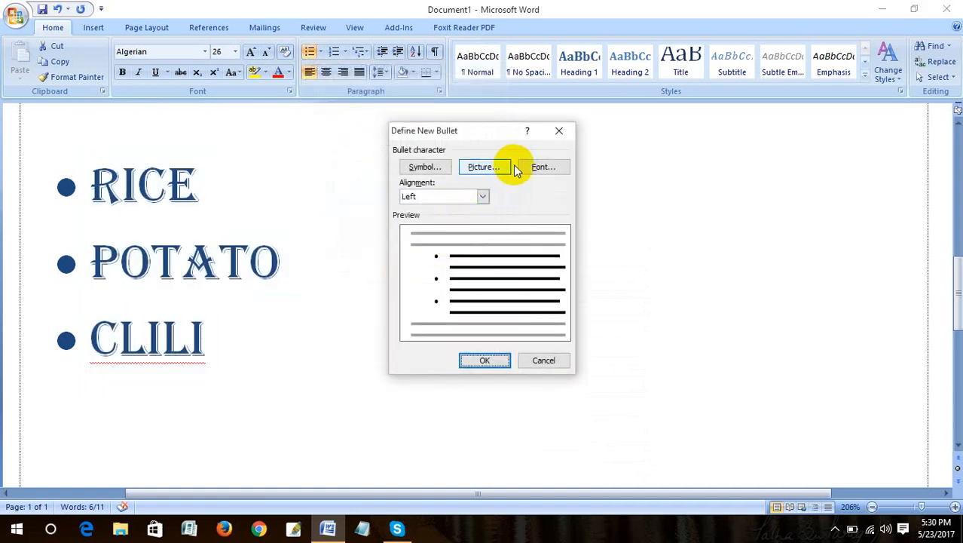
{"action": "left_click", "coordinate": [444, 169]}
{"action": "left_click_drag", "start_coordinate": [449, 149], "coordinate": [729, 89]}
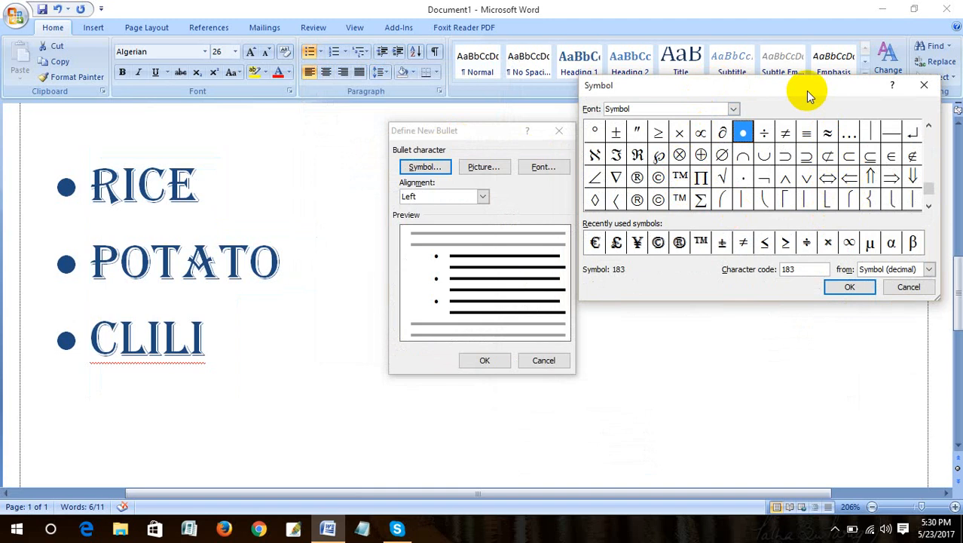
Set the font of the bullet symbols to Webdings
{"action": "left_click", "coordinate": [735, 111]}
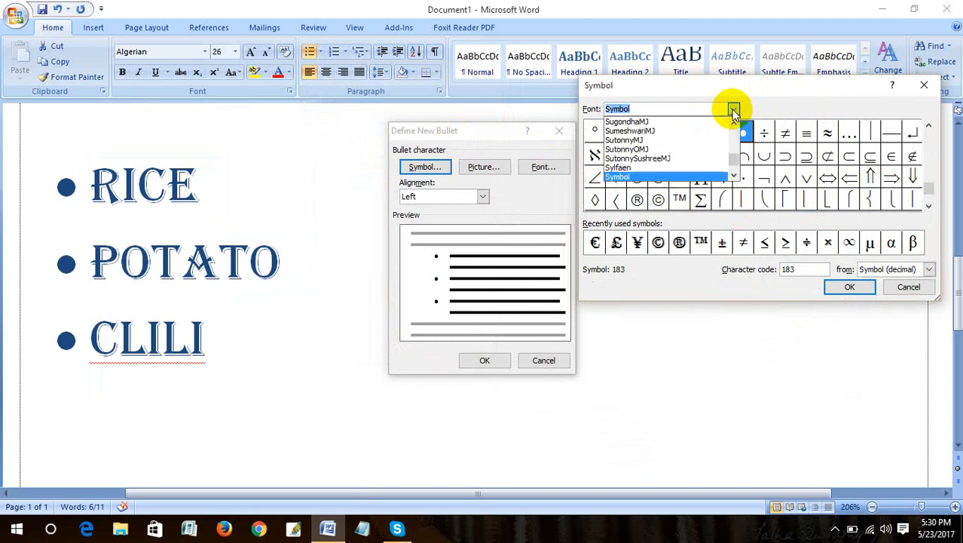
{"action": "scroll", "coordinate": [719, 132], "scroll_direction": "down", "scroll_amount": 3}
{"action": "scroll", "coordinate": [718, 132], "scroll_direction": "down", "scroll_amount": 4}
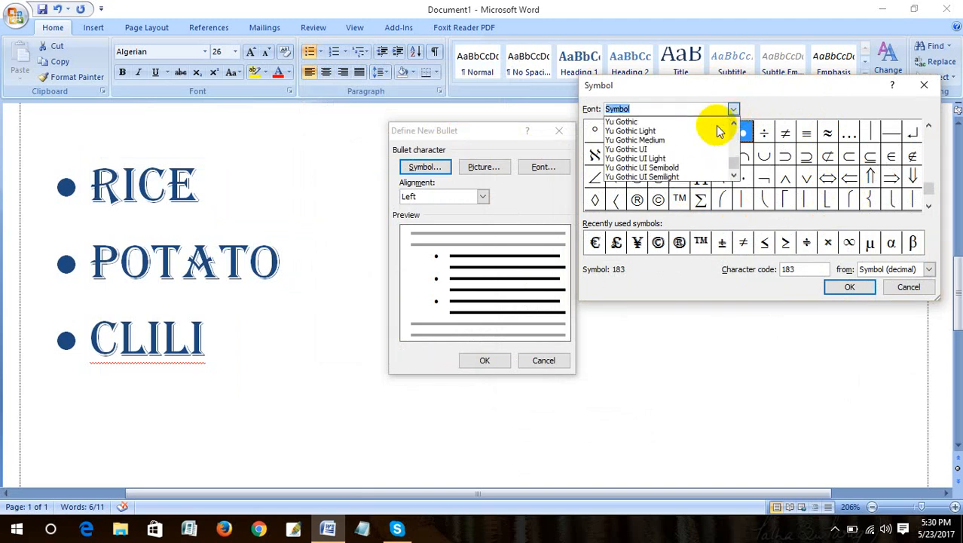
{"action": "scroll", "coordinate": [684, 154], "scroll_direction": "up", "scroll_amount": 2}
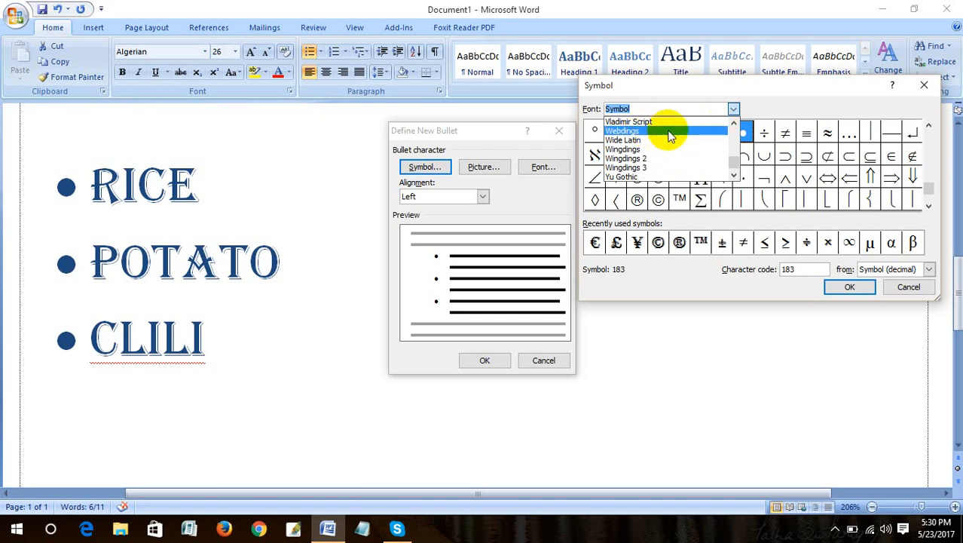
{"action": "left_click", "coordinate": [671, 132]}
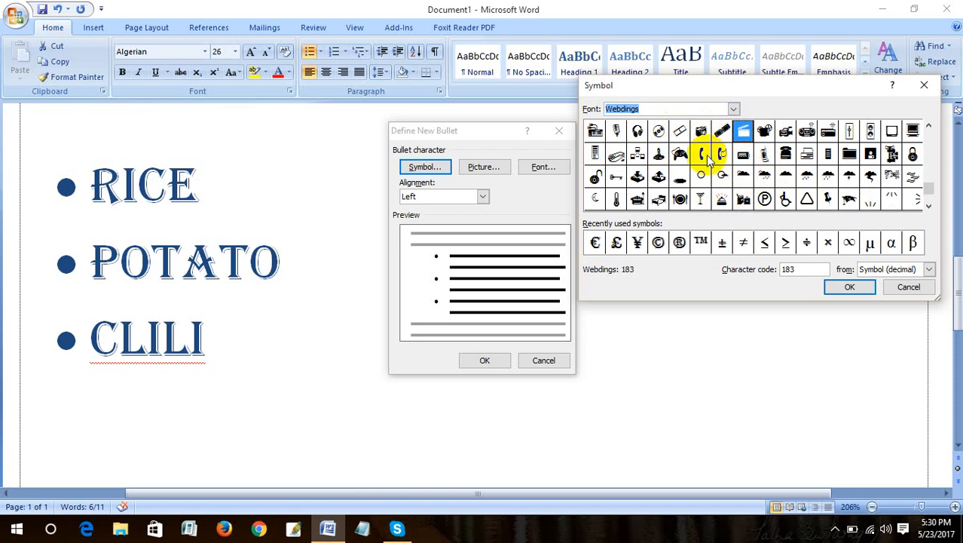
{"action": "left_click", "coordinate": [680, 115]}
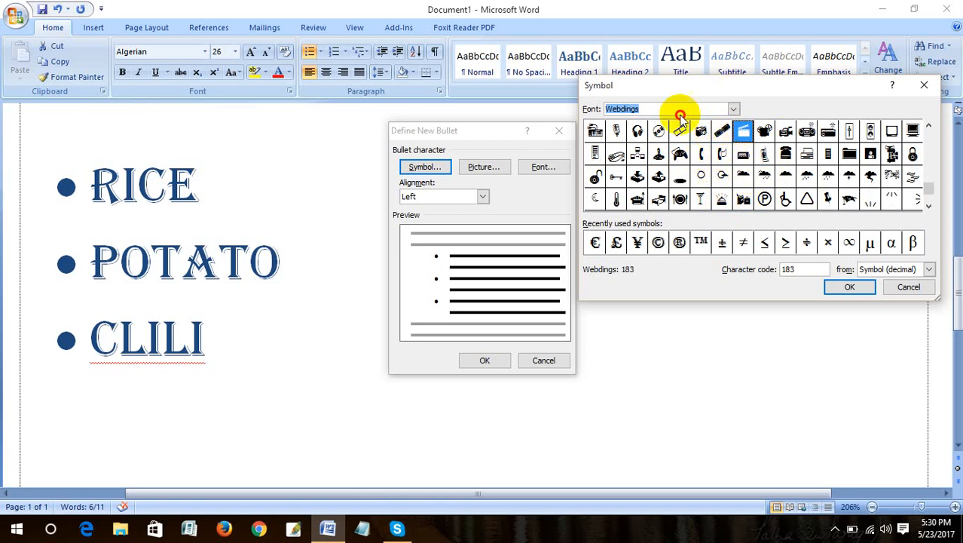
{"action": "left_click_drag", "start_coordinate": [680, 85], "coordinate": [451, 116]}
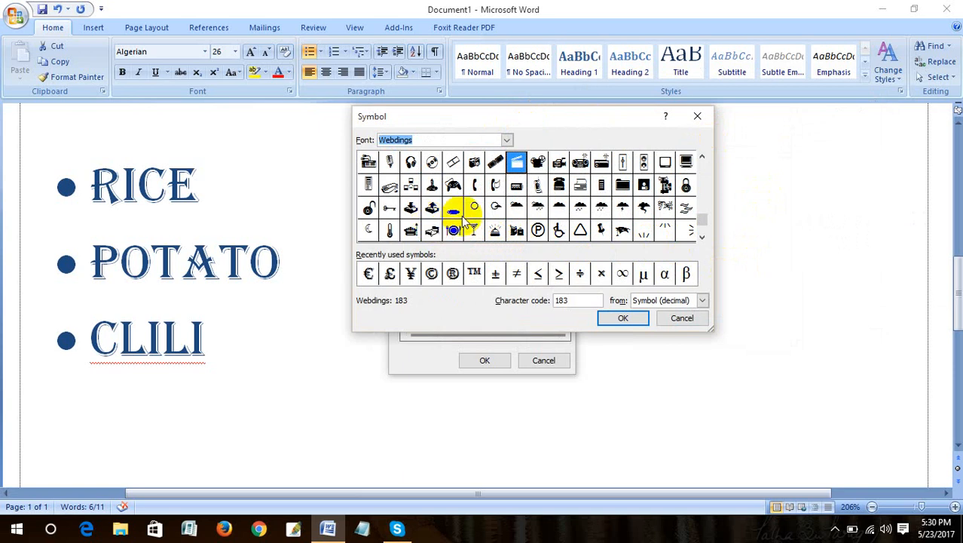
Apply the Webdings mobile phone symbol, character code 200, as the bullet of the three list items
{"action": "left_click", "coordinate": [558, 187]}
{"action": "left_click", "coordinate": [538, 189]}
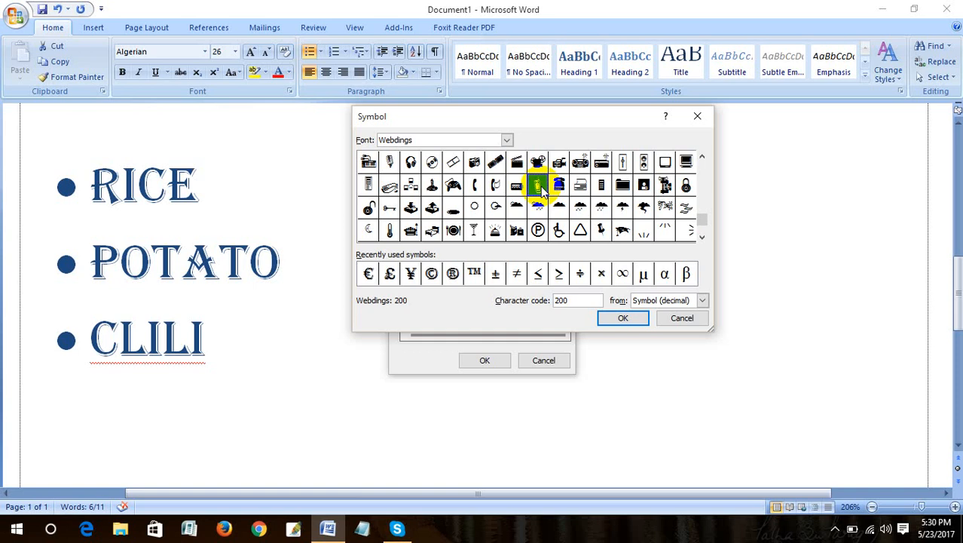
{"action": "left_click", "coordinate": [635, 322]}
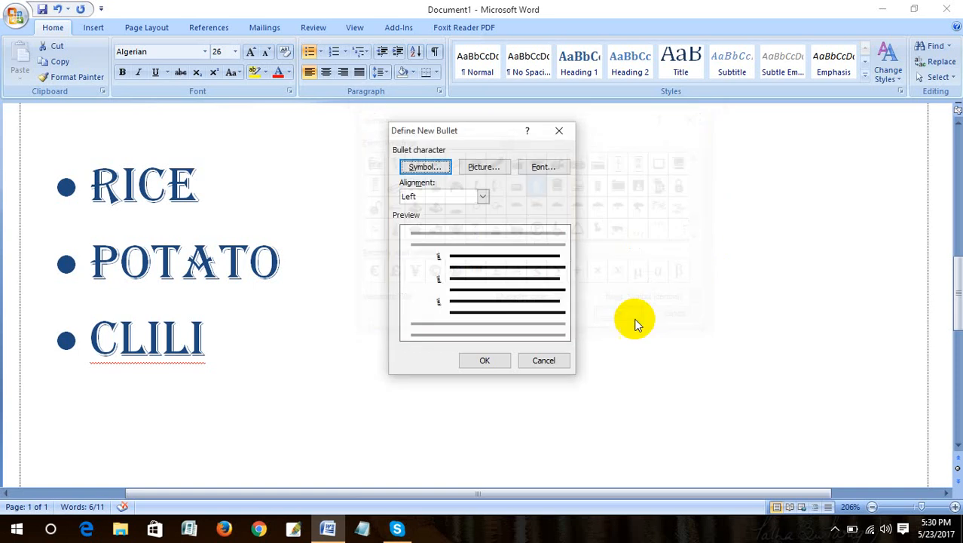
{"action": "left_click", "coordinate": [486, 360]}
{"action": "left_click", "coordinate": [79, 348]}
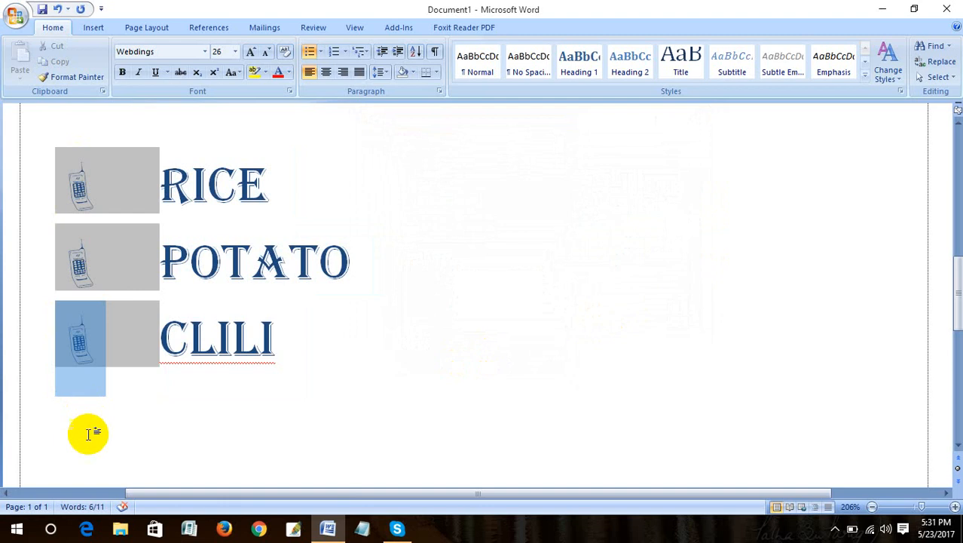
{"action": "left_click", "coordinate": [114, 409]}
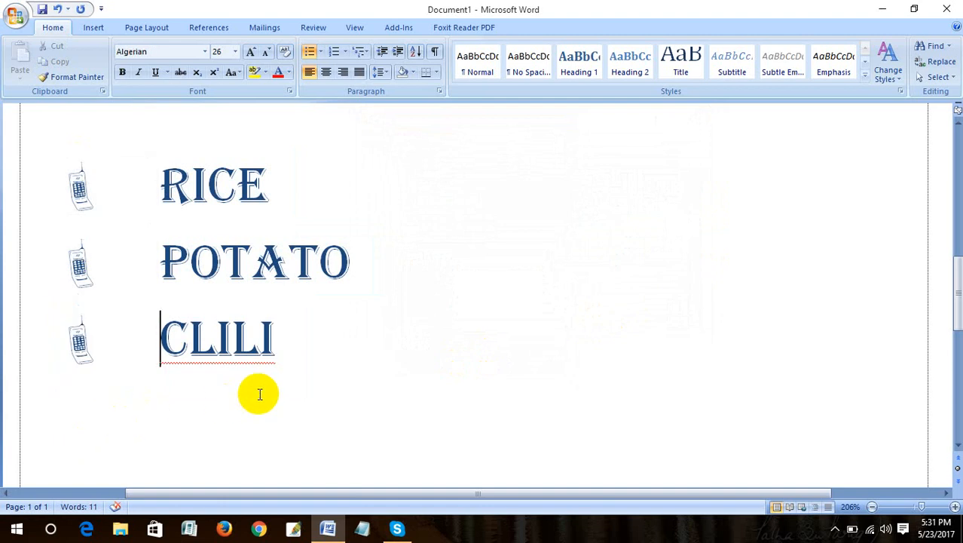
Select the RICE, POTATO and CLILI items and preview the numbering formats and list levels available for them
{"action": "left_click_drag", "start_coordinate": [337, 349], "coordinate": [104, 181]}
{"action": "left_click", "coordinate": [215, 261]}
{"action": "left_click", "coordinate": [340, 349]}
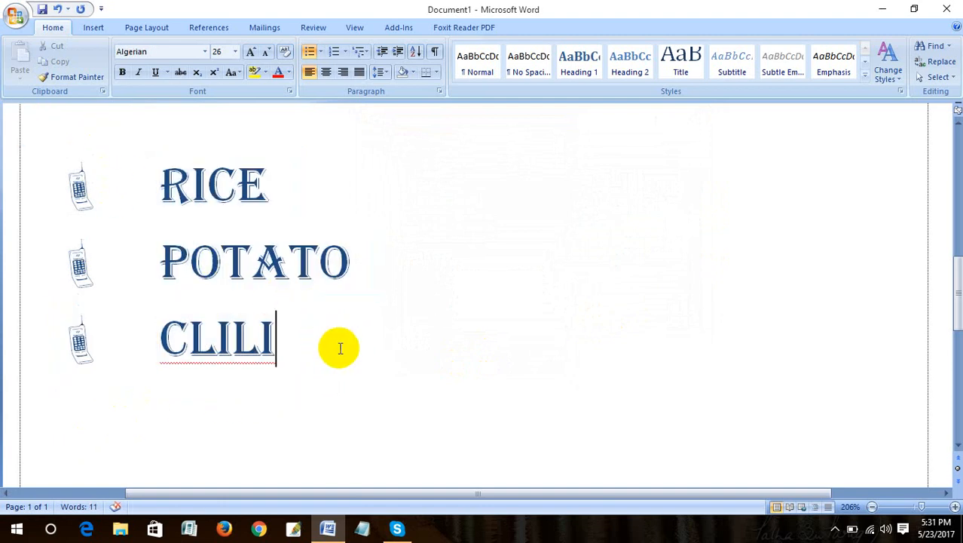
{"action": "left_click_drag", "start_coordinate": [290, 351], "coordinate": [99, 194]}
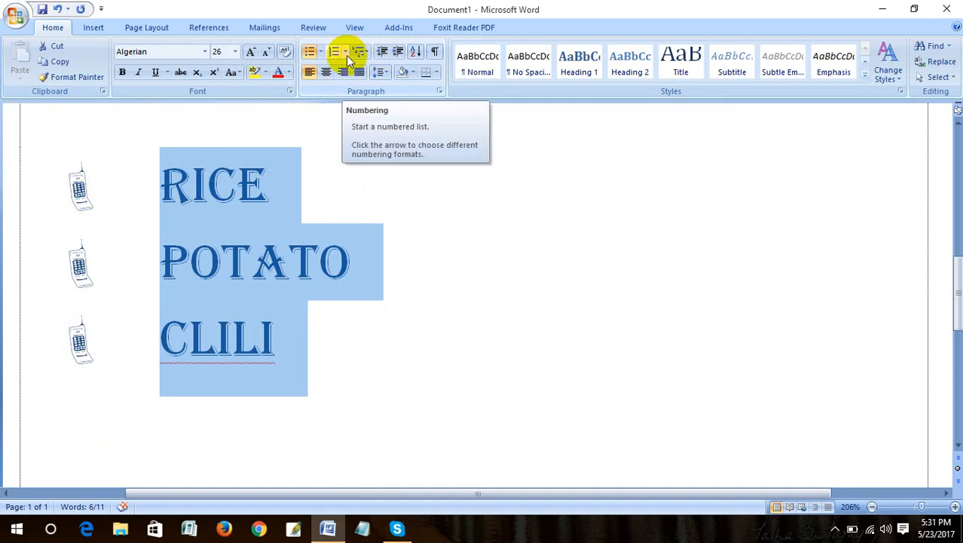
{"action": "left_click", "coordinate": [346, 55]}
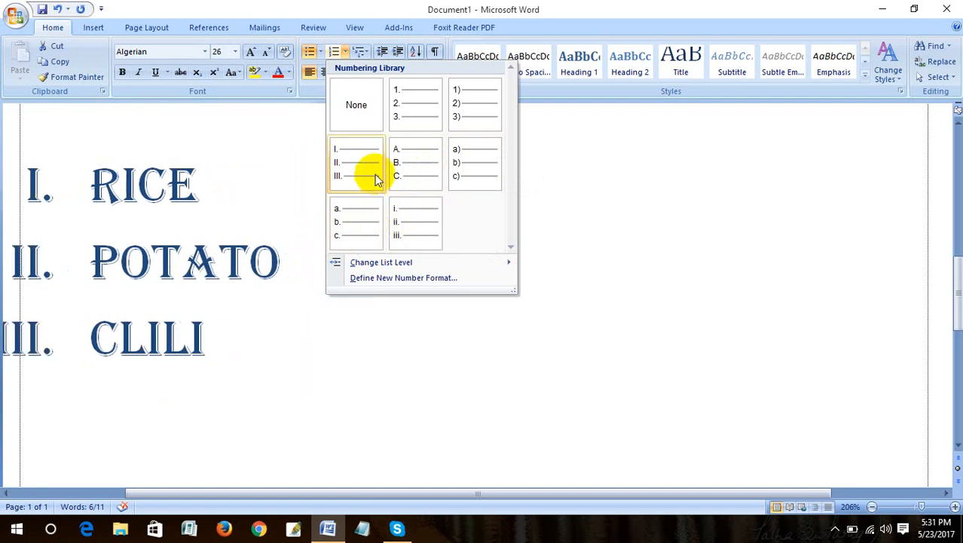
{"action": "mouse_move", "coordinate": [375, 265]}
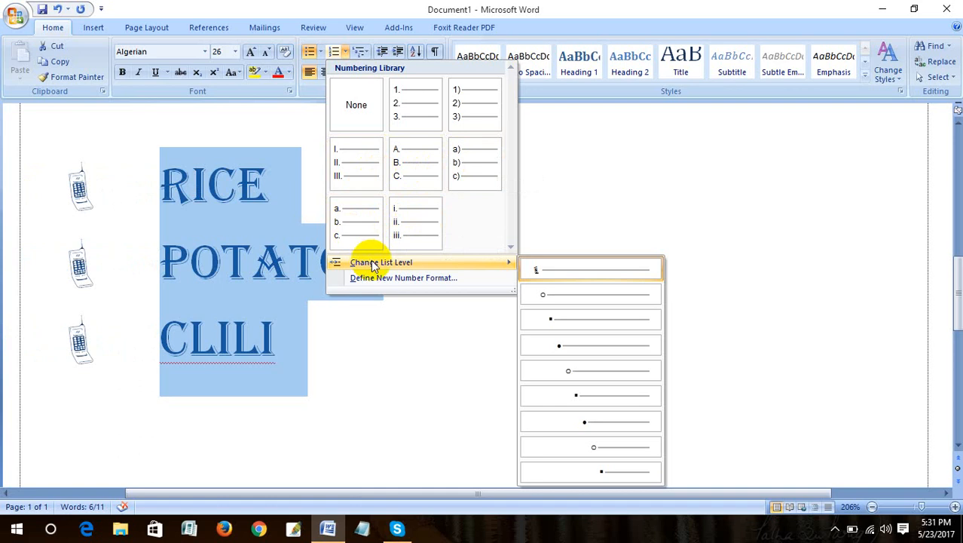
Number the RICE, POTATO and CLILI items with a new 1, 2, 3 number format whose font is SutonnyMJ
{"action": "left_click", "coordinate": [429, 279]}
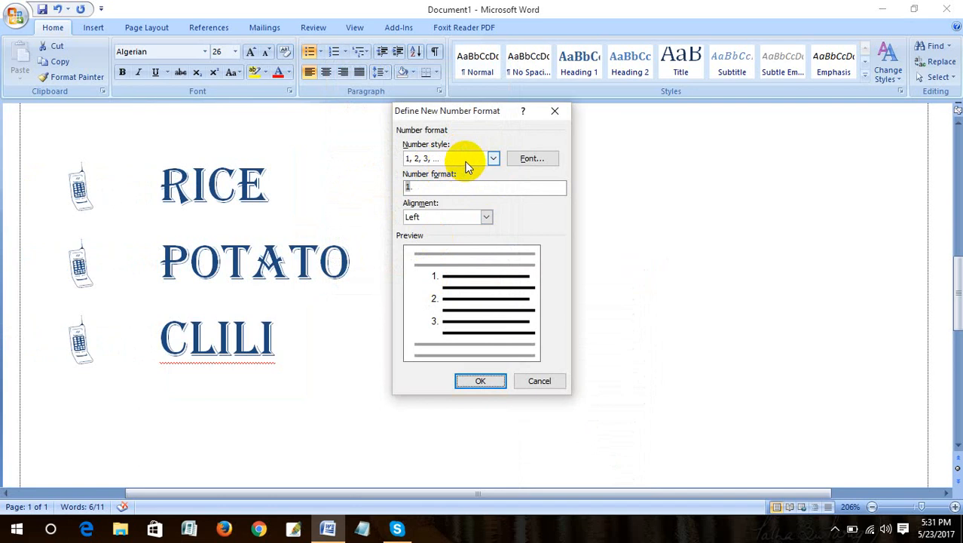
{"action": "left_click", "coordinate": [533, 159]}
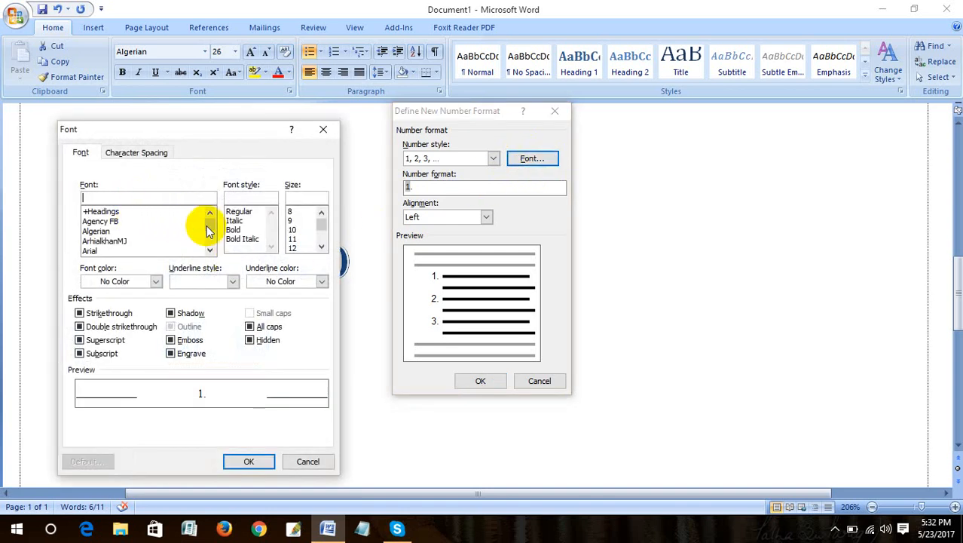
{"action": "mouse_move", "coordinate": [208, 225]}
{"action": "left_mouse_down"}
{"action": "mouse_move", "coordinate": [210, 247]}
{"action": "mouse_move", "coordinate": [212, 218]}
{"action": "mouse_move", "coordinate": [202, 209]}
{"action": "left_mouse_up"}
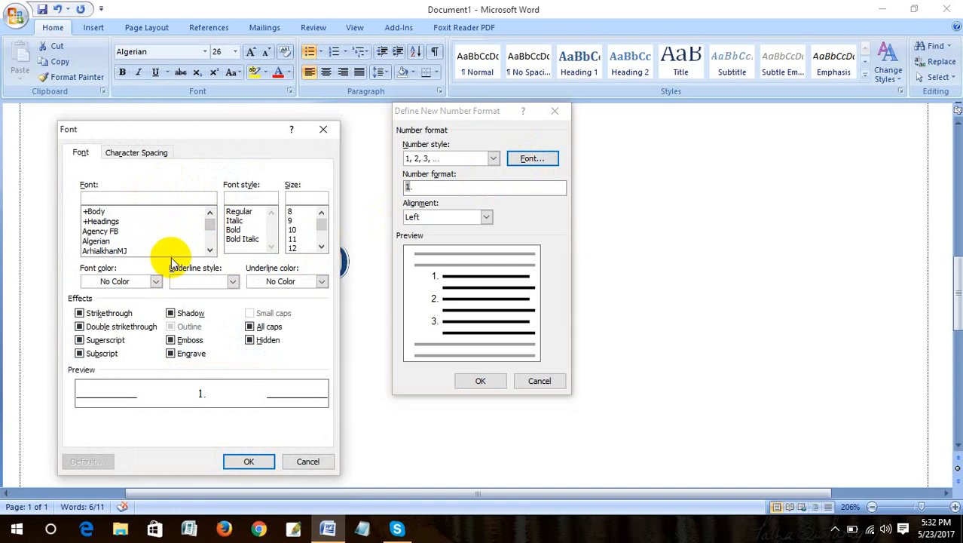
{"action": "type", "text": "suto"}
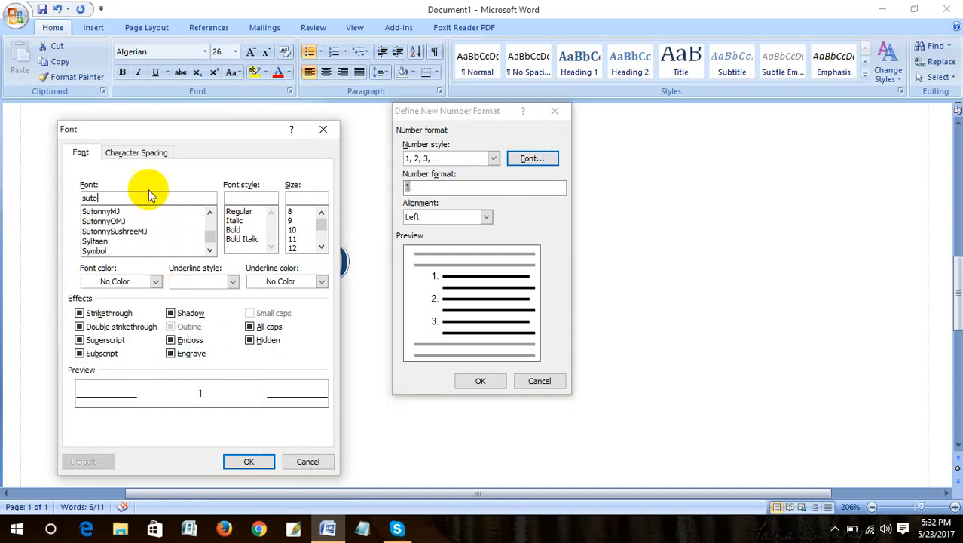
{"action": "left_click", "coordinate": [104, 213]}
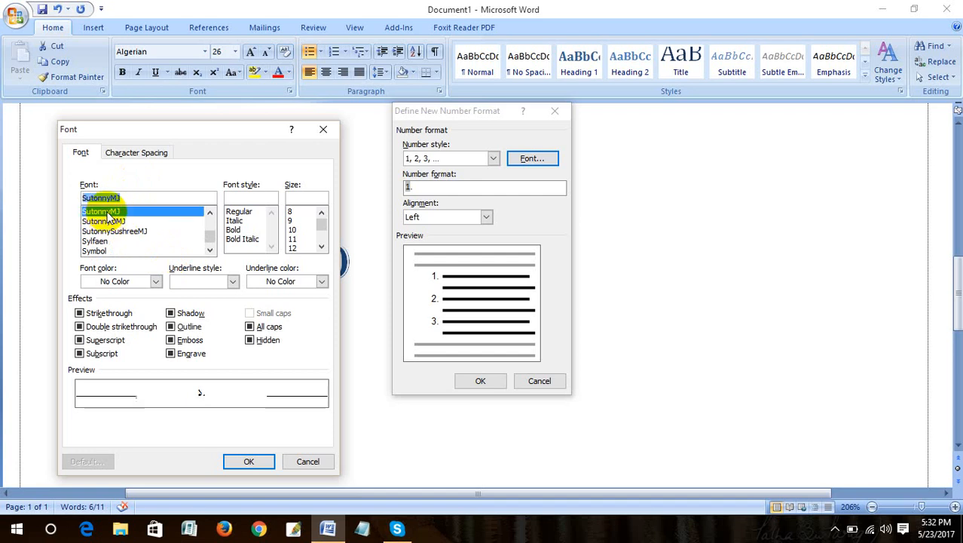
{"action": "left_click", "coordinate": [249, 462]}
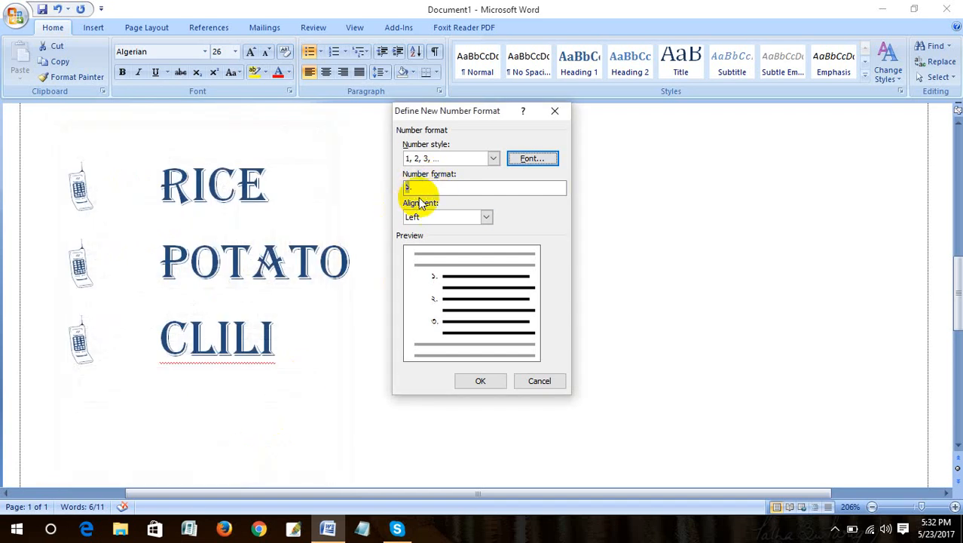
{"action": "left_click", "coordinate": [481, 381]}
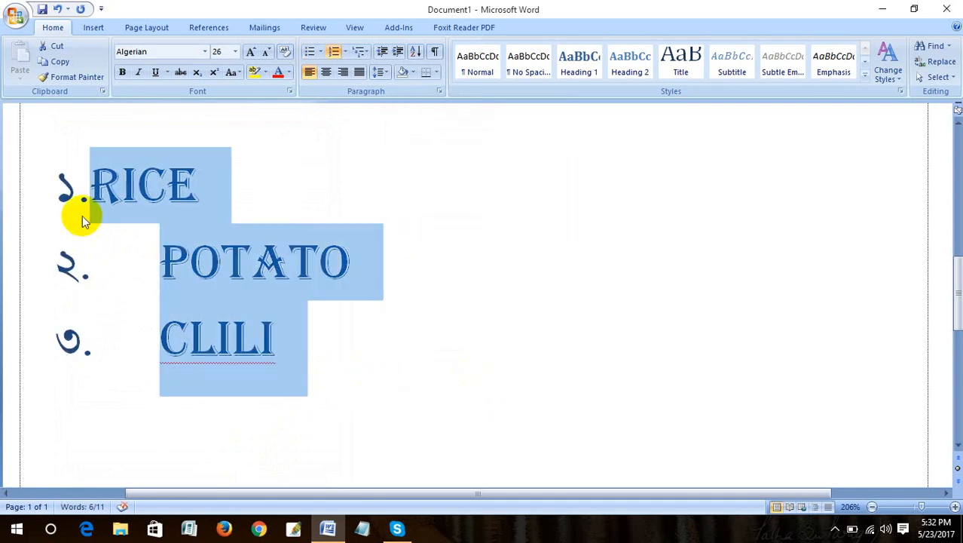
Insert a tab before RICE so its text lines up with the POTATO and CLILI items
{"action": "left_click", "coordinate": [155, 388]}
{"action": "left_click", "coordinate": [101, 190]}
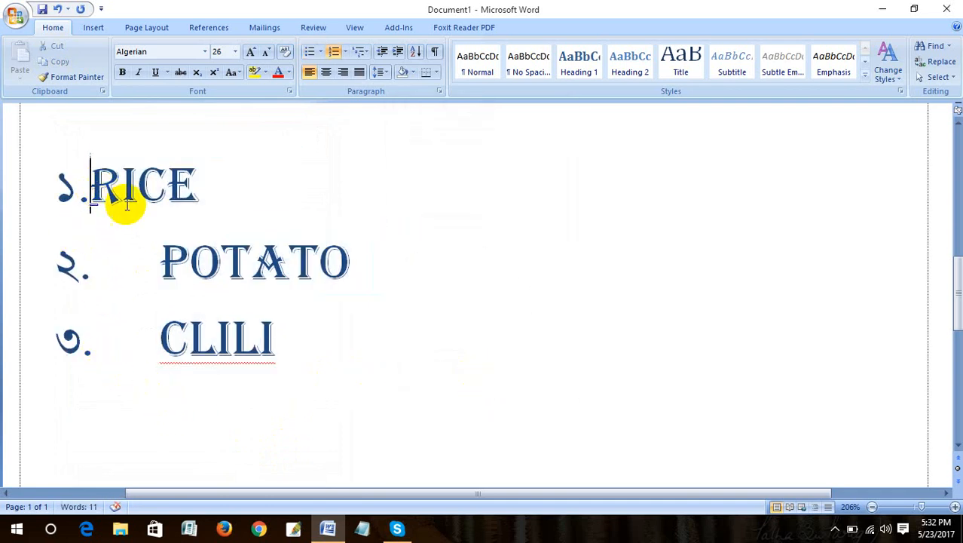
{"action": "key", "text": "Tab"}
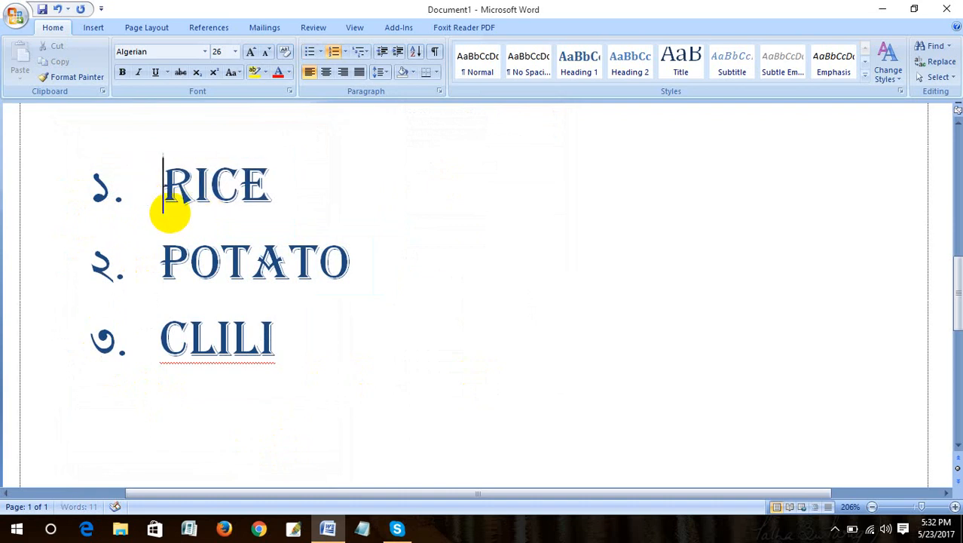
{"action": "left_click", "coordinate": [526, 289]}
{"action": "scroll", "coordinate": [526, 282], "scroll_direction": "down", "scroll_amount": 2}
{"action": "scroll", "coordinate": [526, 279], "scroll_direction": "up", "scroll_amount": 4}
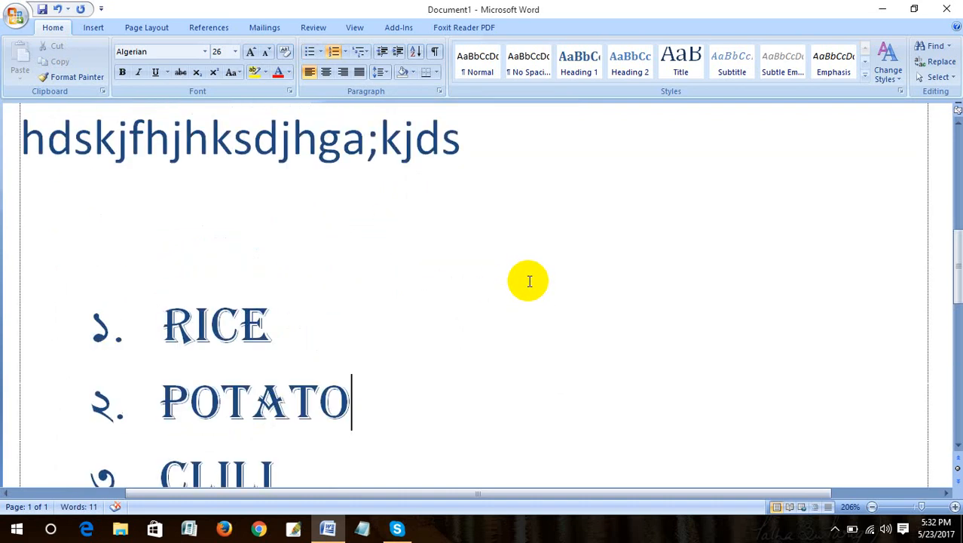
{"action": "scroll", "coordinate": [526, 279], "scroll_direction": "down", "scroll_amount": 2}
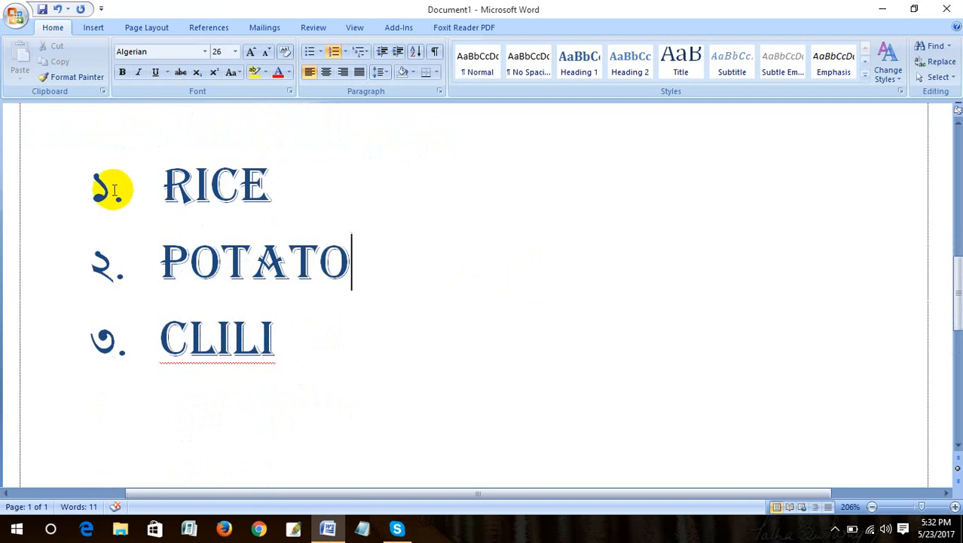
Decrease the numbered list's indent, increase it by several levels, and decrease it back to the left margin
{"action": "left_click", "coordinate": [279, 299]}
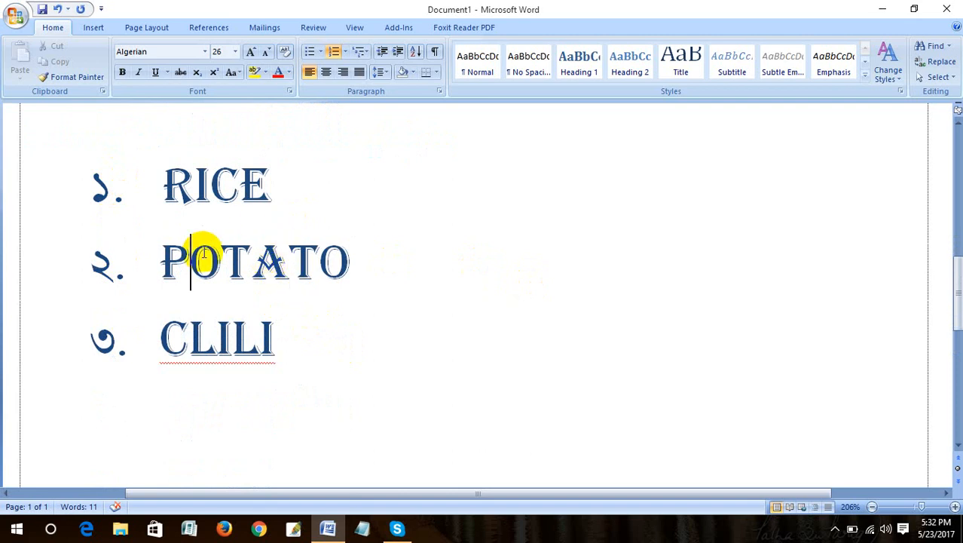
{"action": "left_click", "coordinate": [162, 189]}
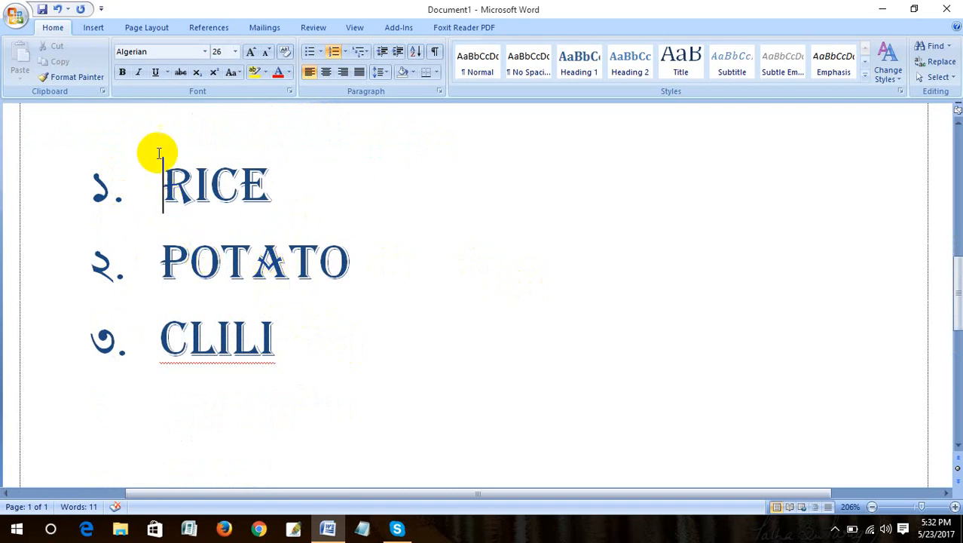
{"action": "left_click", "coordinate": [383, 52]}
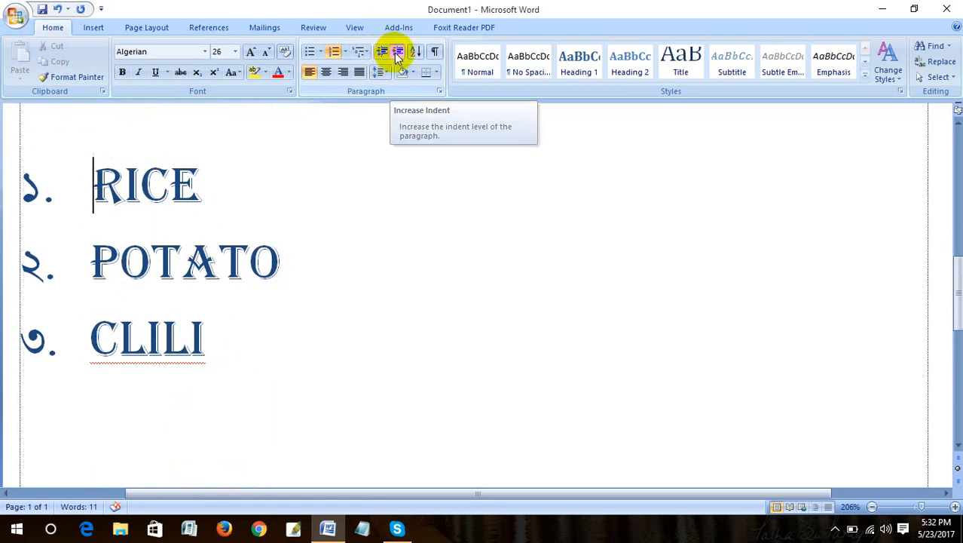
{"action": "left_click", "coordinate": [396, 54]}
{"action": "left_click", "coordinate": [397, 54]}
{"action": "left_click", "coordinate": [396, 54]}
{"action": "left_click", "coordinate": [397, 54]}
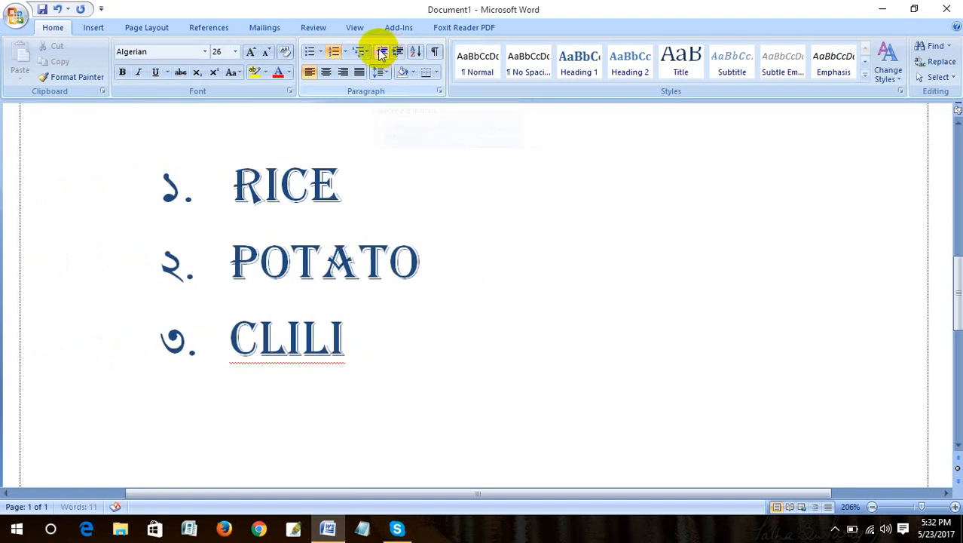
{"action": "left_click", "coordinate": [382, 53]}
{"action": "left_click", "coordinate": [382, 53]}
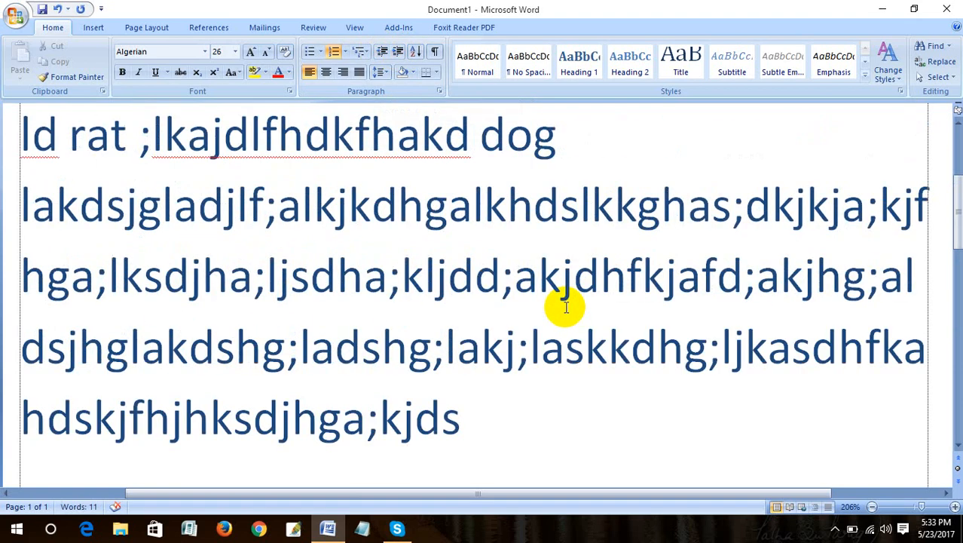
Display the ruler, and check the numbered list's position against it while increasing and decreasing the indent
{"action": "scroll", "coordinate": [567, 307], "scroll_direction": "down", "scroll_amount": 5}
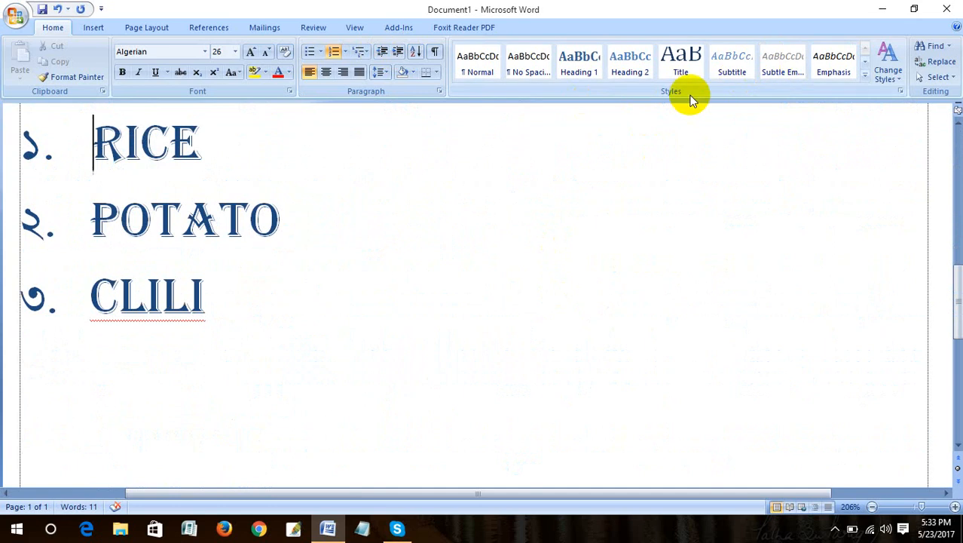
{"action": "left_click", "coordinate": [958, 110]}
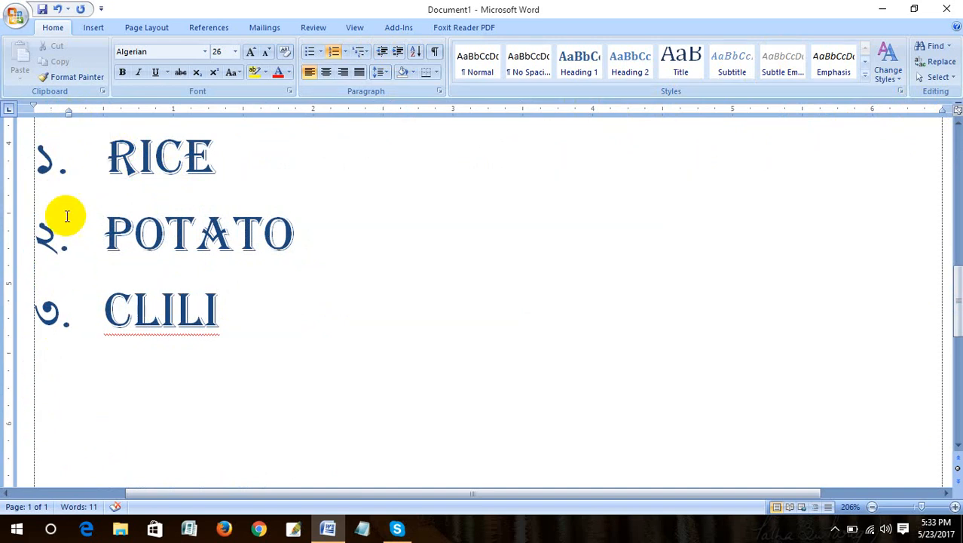
{"action": "left_click", "coordinate": [397, 53]}
{"action": "left_click", "coordinate": [397, 54]}
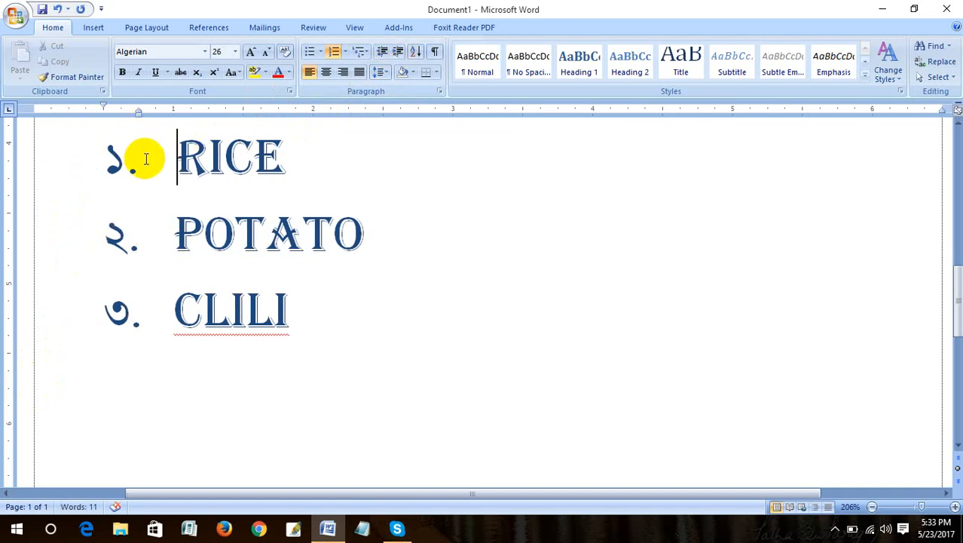
{"action": "left_click", "coordinate": [382, 51]}
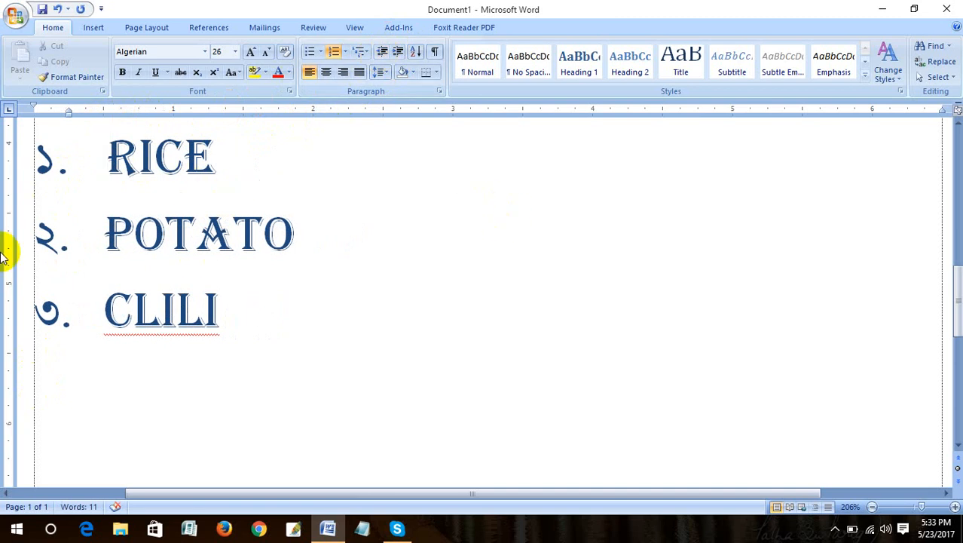
Insert a series of tabs before RICE to push the word away from its number
{"action": "key", "text": "Tab"}
{"action": "key", "text": "Tab"}
{"action": "key", "text": "Tab"}
{"action": "key", "text": "Tab"}
{"action": "key", "text": "Tab"}
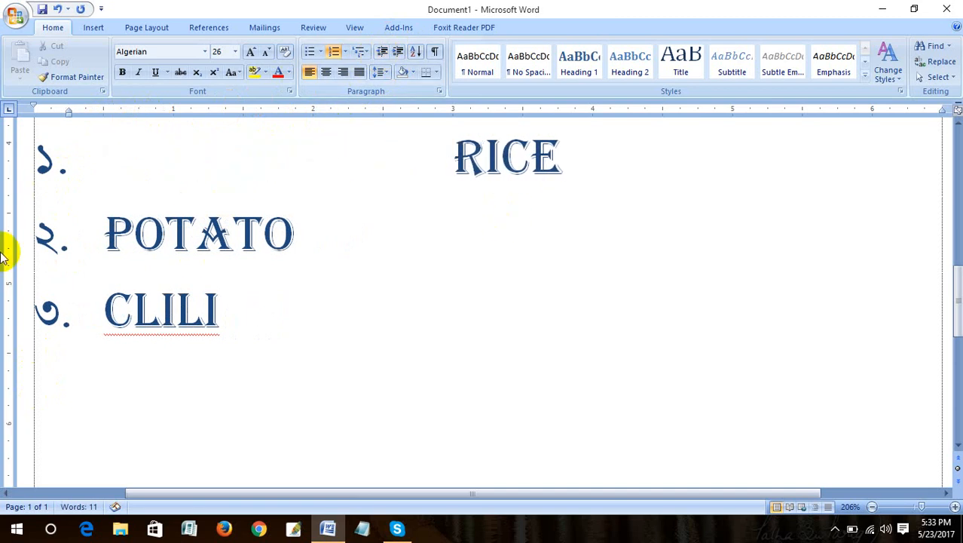
{"action": "key", "text": "Tab"}
{"action": "key", "text": "Tab"}
{"action": "key", "text": "Tab"}
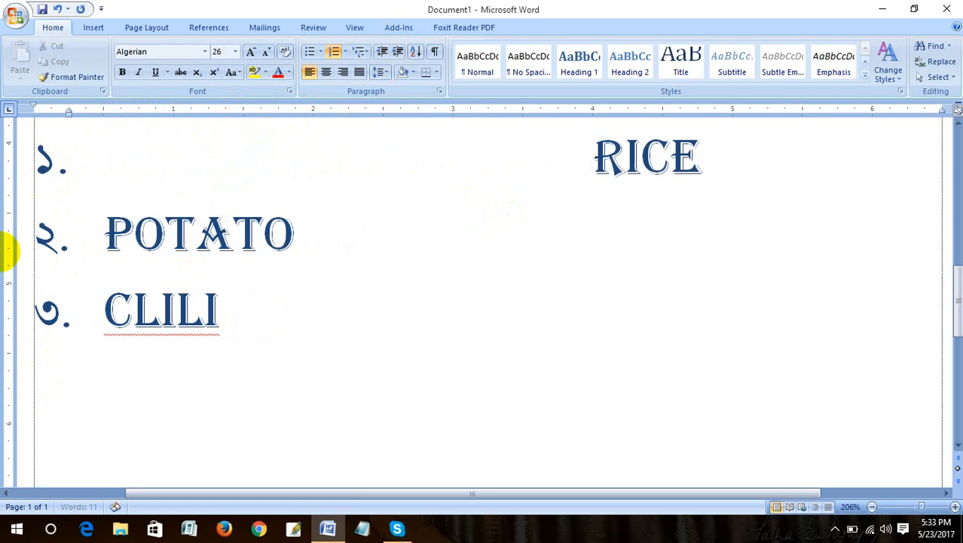
Delete all the tabs before RICE so the word sits directly next to its number
{"action": "key", "text": "BackSpace"}
{"action": "key", "text": "BackSpace"}
{"action": "key", "text": "BackSpace"}
{"action": "key", "text": "BackSpace"}
{"action": "key", "text": "BackSpace"}
{"action": "key", "text": "BackSpace"}
{"action": "key", "text": "BackSpace"}
{"action": "key", "text": "BackSpace"}
{"action": "key", "text": "BackSpace"}
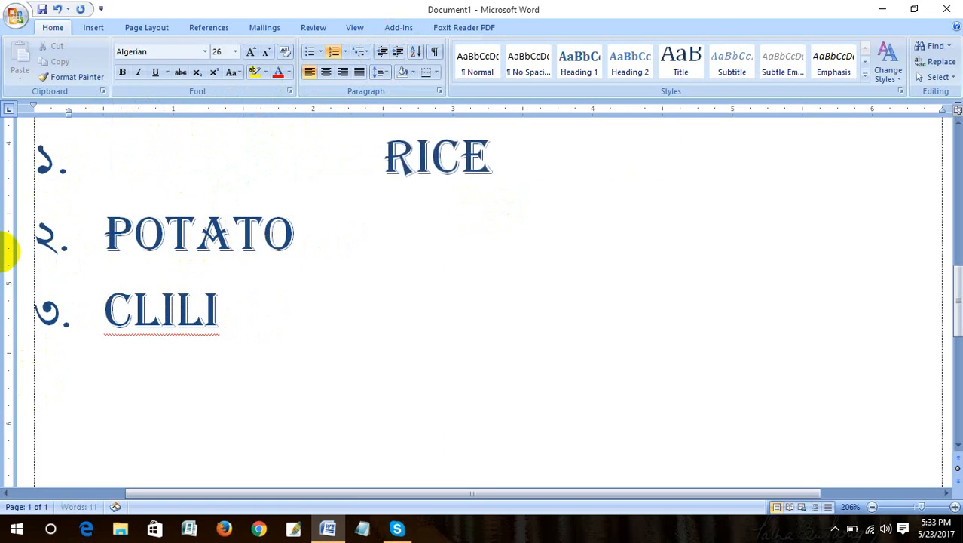
{"action": "key", "text": "BackSpace"}
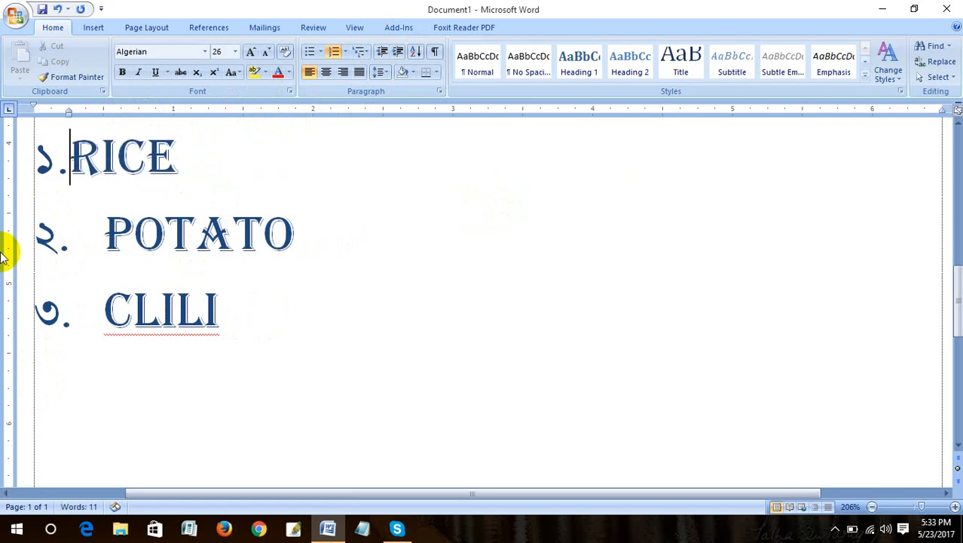
Indent the whole numbered list from the start of RICE to about 2.25 inches on the ruler
{"action": "key", "text": "Tab"}
{"action": "key", "text": "Tab"}
{"action": "key", "text": "Tab"}
{"action": "key", "text": "Tab"}
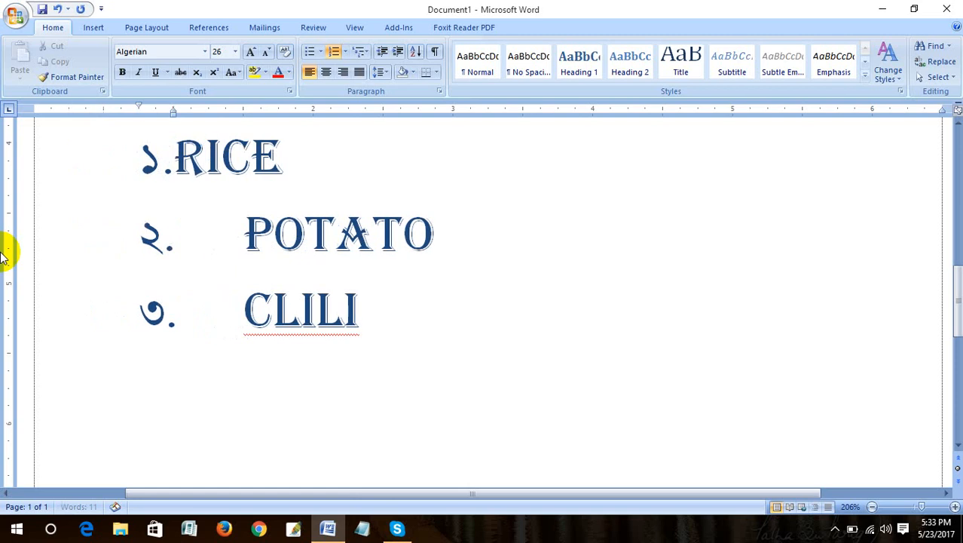
{"action": "key", "text": "Tab"}
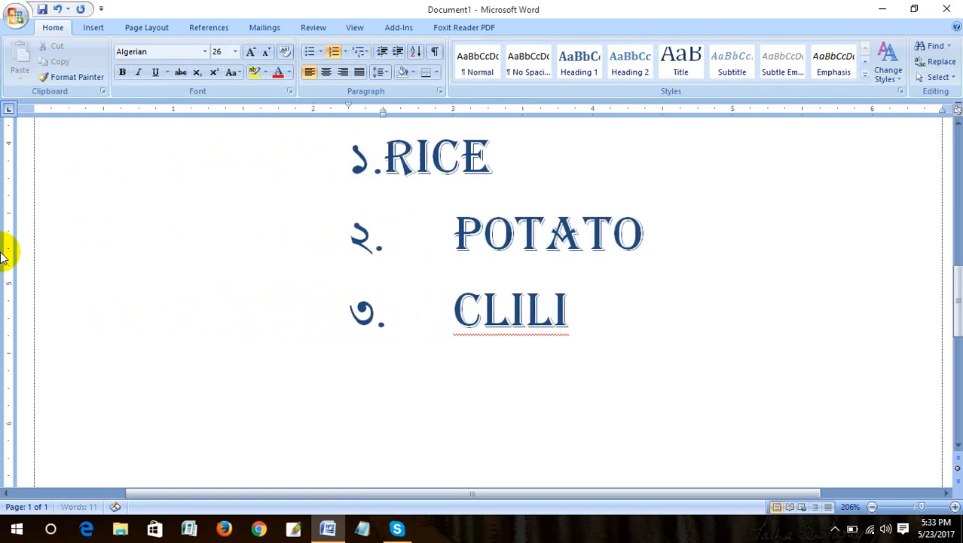
Remove the numbering and indent from RICE, leaving it as a plain line at the left margin
{"action": "key", "text": "BackSpace"}
{"action": "key", "text": "BackSpace"}
{"action": "key", "text": "BackSpace"}
{"action": "key", "text": "BackSpace"}
{"action": "key", "text": "BackSpace"}
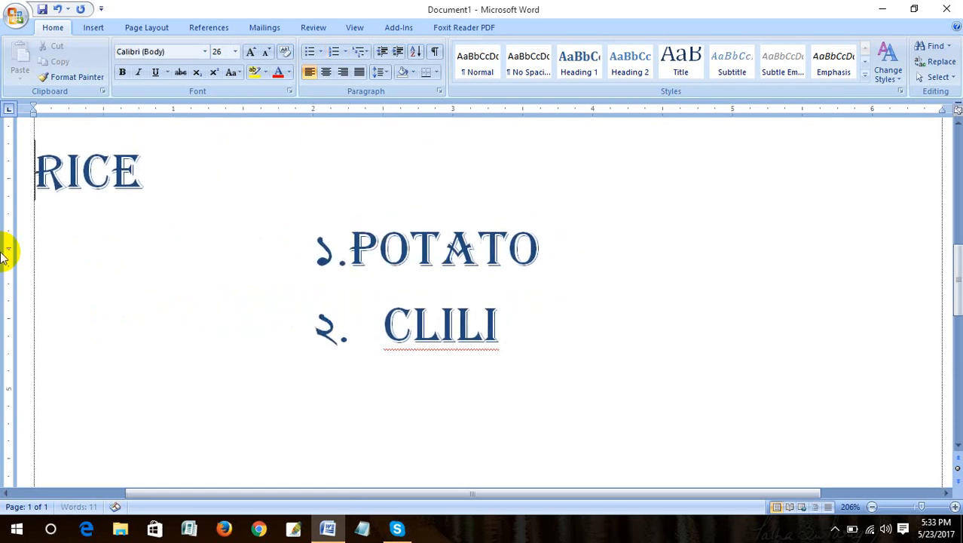
{"action": "key", "text": "Return"}
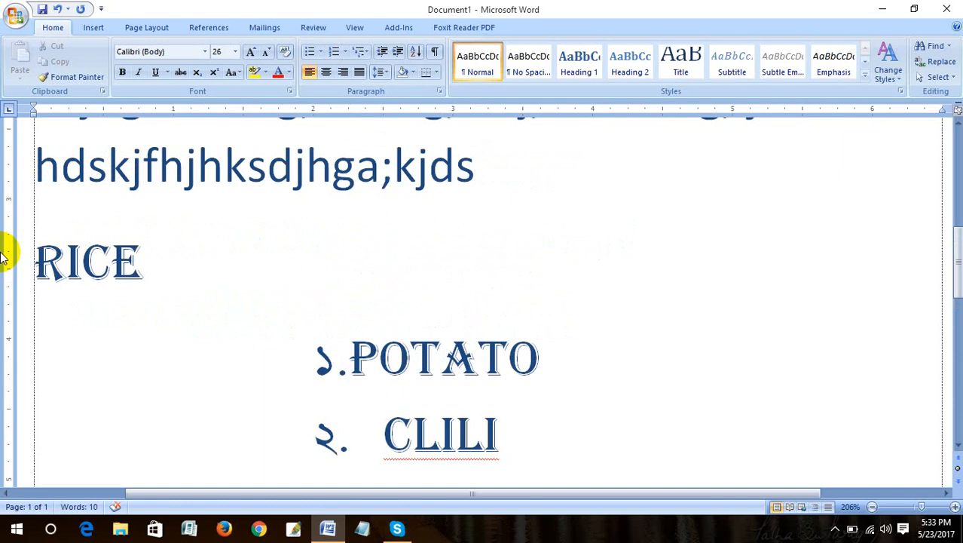
Remove the numbering and indent from POTATO and CLILI so both start at the left margin
{"action": "left_click", "coordinate": [353, 367]}
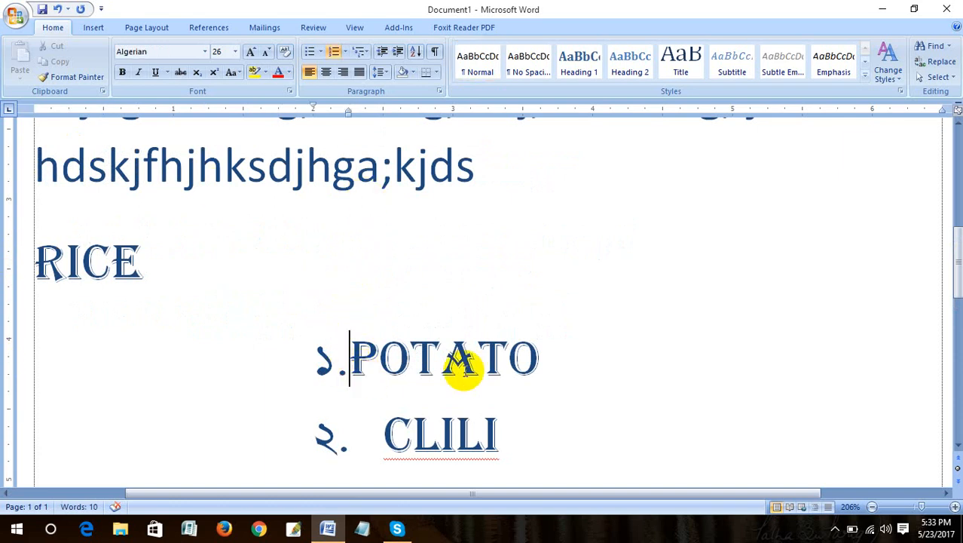
{"action": "key", "text": "BackSpace"}
{"action": "key", "text": "BackSpace"}
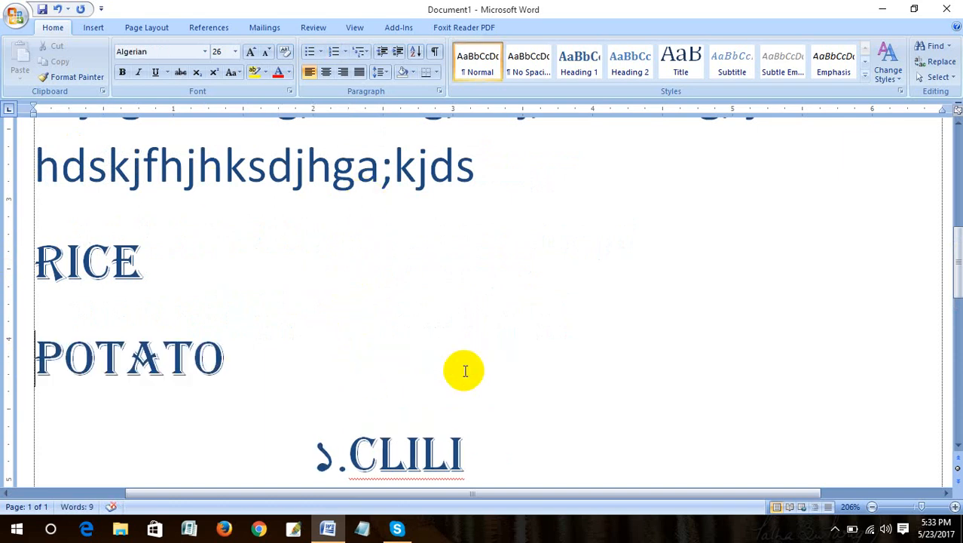
{"action": "key", "text": "Down"}
{"action": "key", "text": "BackSpace"}
{"action": "key", "text": "BackSpace"}
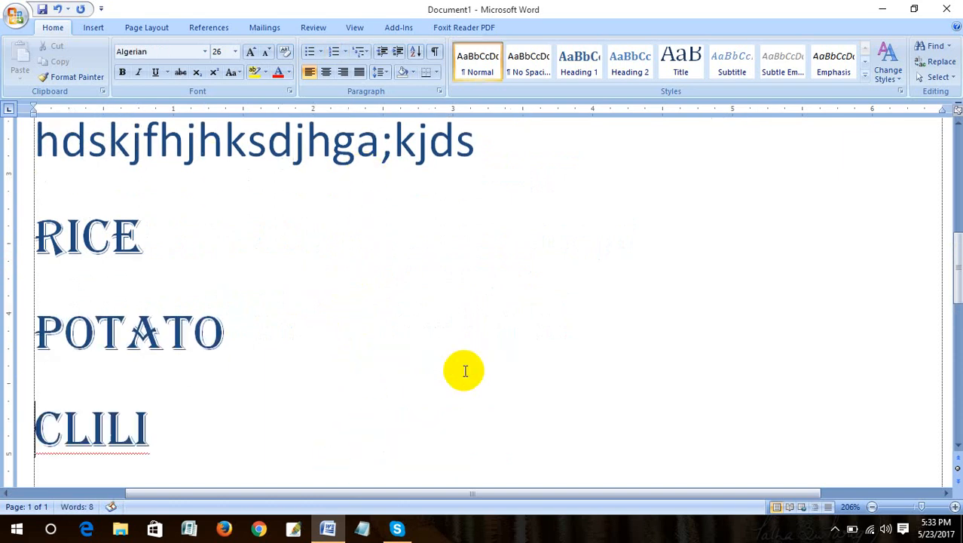
Examine the Sort Text options for the document's paragraphs, and leave without sorting
{"action": "left_click", "coordinate": [270, 281]}
{"action": "scroll", "coordinate": [275, 296], "scroll_direction": "down", "scroll_amount": 1}
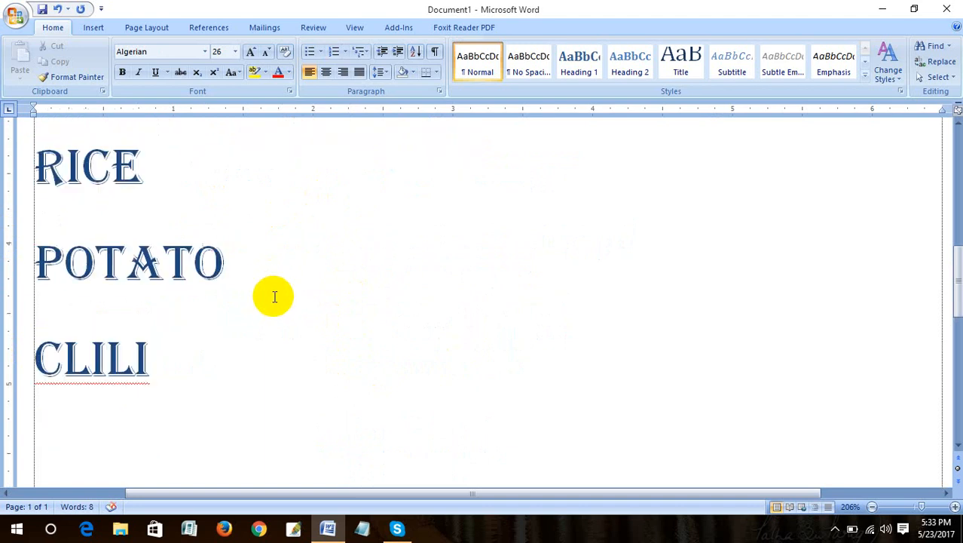
{"action": "left_click", "coordinate": [137, 264]}
{"action": "left_click", "coordinate": [49, 198]}
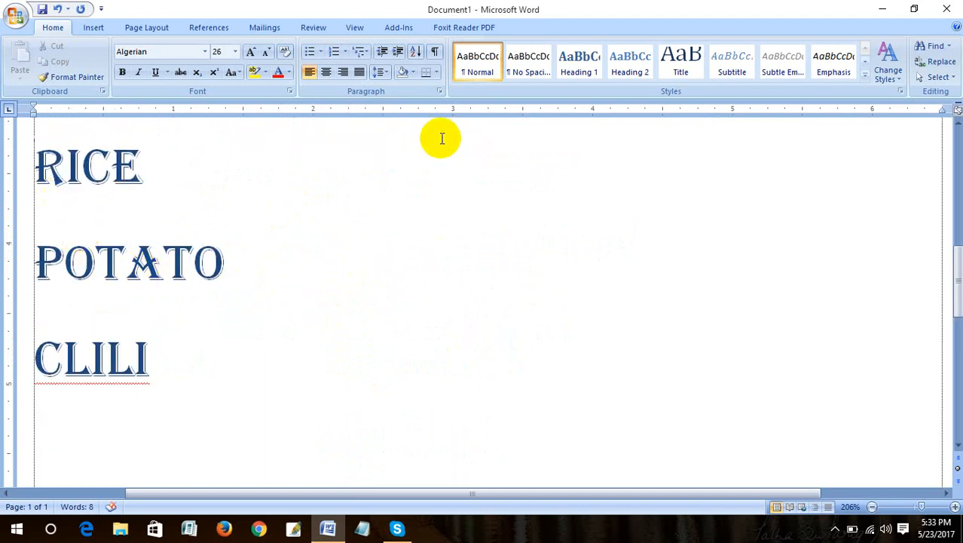
{"action": "left_click", "coordinate": [421, 53]}
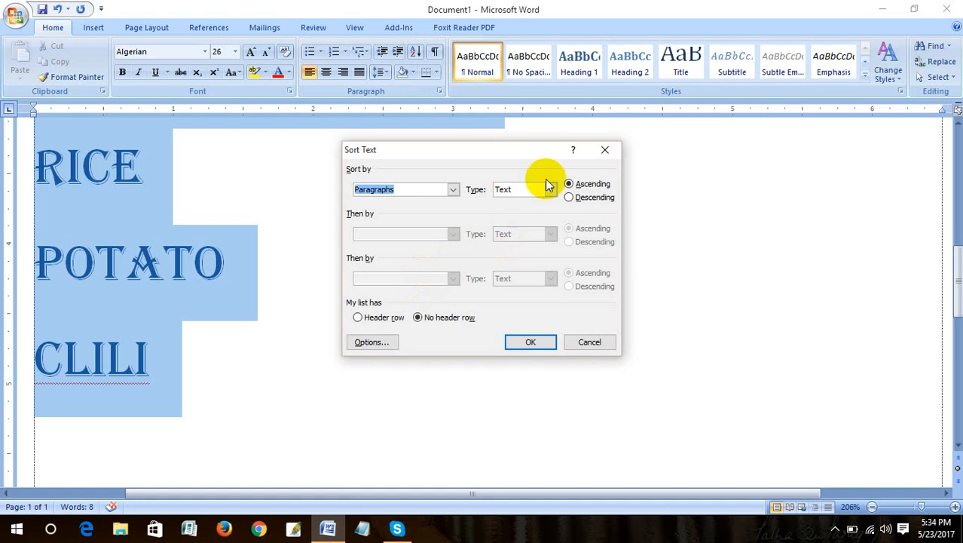
{"action": "left_click", "coordinate": [606, 150]}
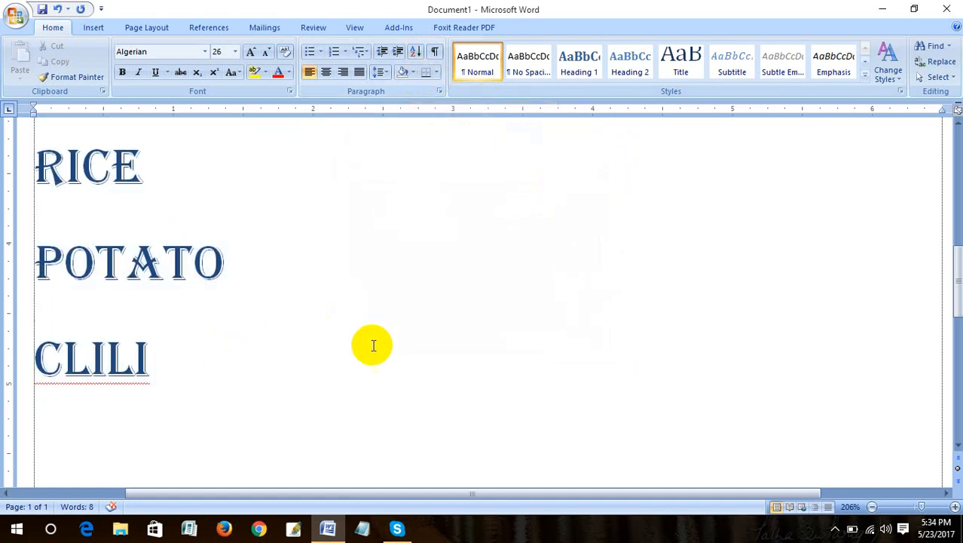
Insert the sample text sfghsadfhfg into the bold italic word at the start of the document
{"action": "scroll", "coordinate": [374, 339], "scroll_direction": "up", "scroll_amount": 3}
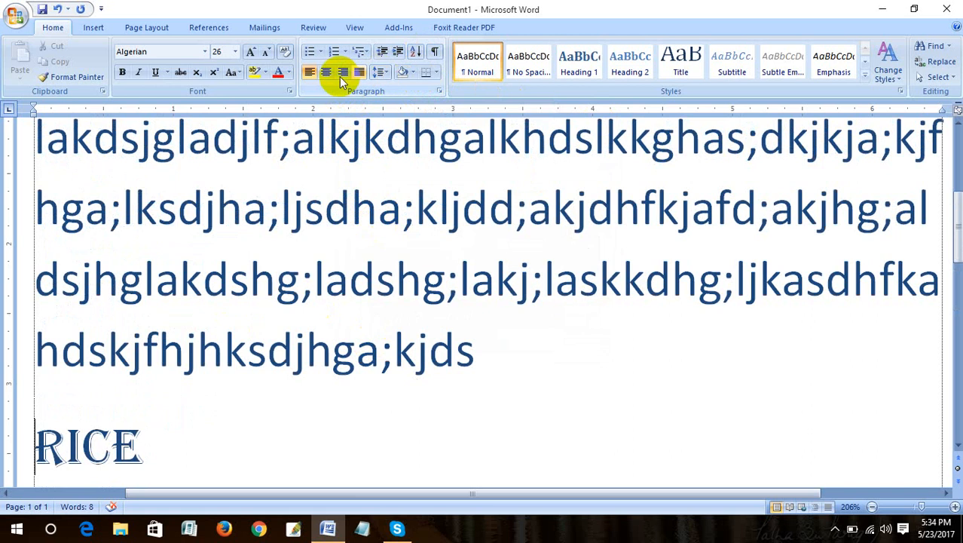
{"action": "scroll", "coordinate": [446, 307], "scroll_direction": "up", "scroll_amount": 3}
{"action": "scroll", "coordinate": [452, 305], "scroll_direction": "down", "scroll_amount": 2}
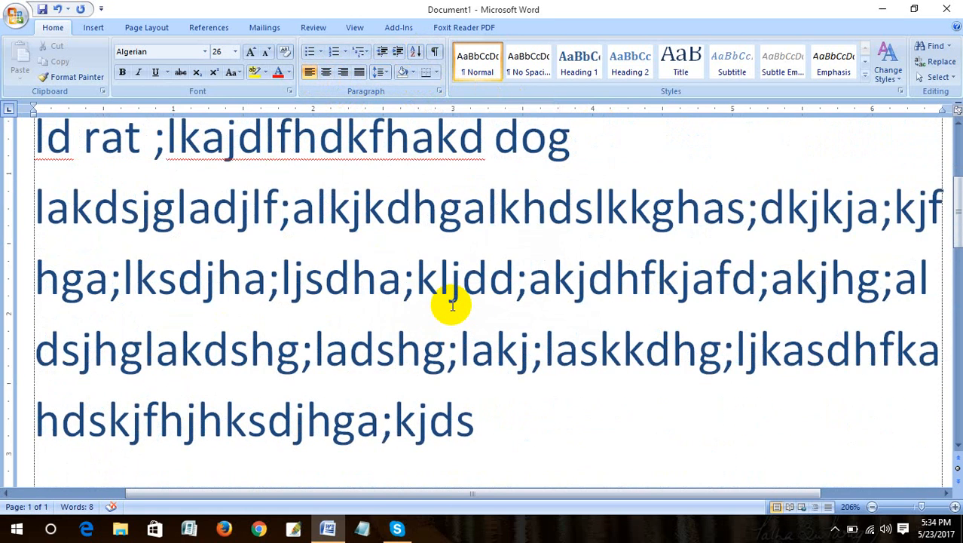
{"action": "scroll", "coordinate": [452, 306], "scroll_direction": "up", "scroll_amount": 2}
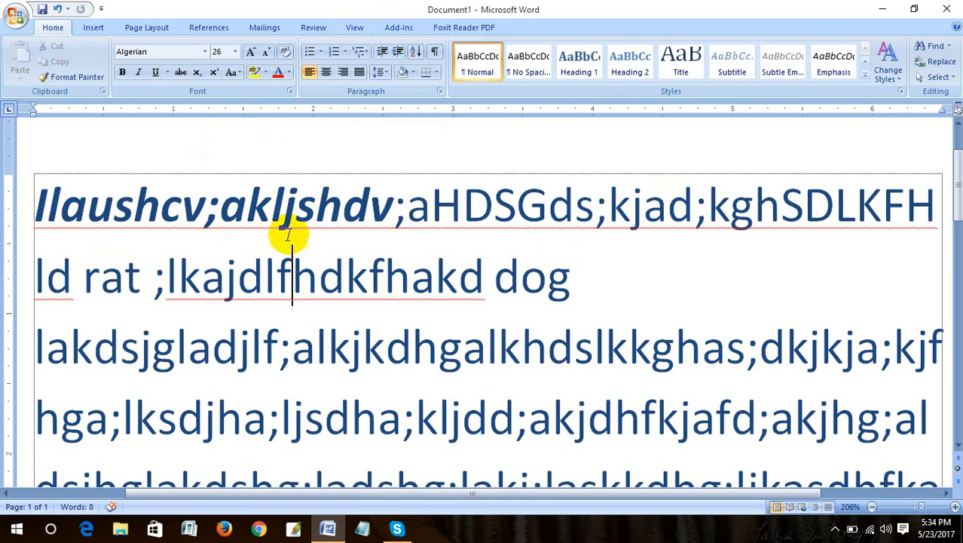
{"action": "left_click", "coordinate": [280, 203]}
{"action": "type", "text": "sfghsadfhfg"}
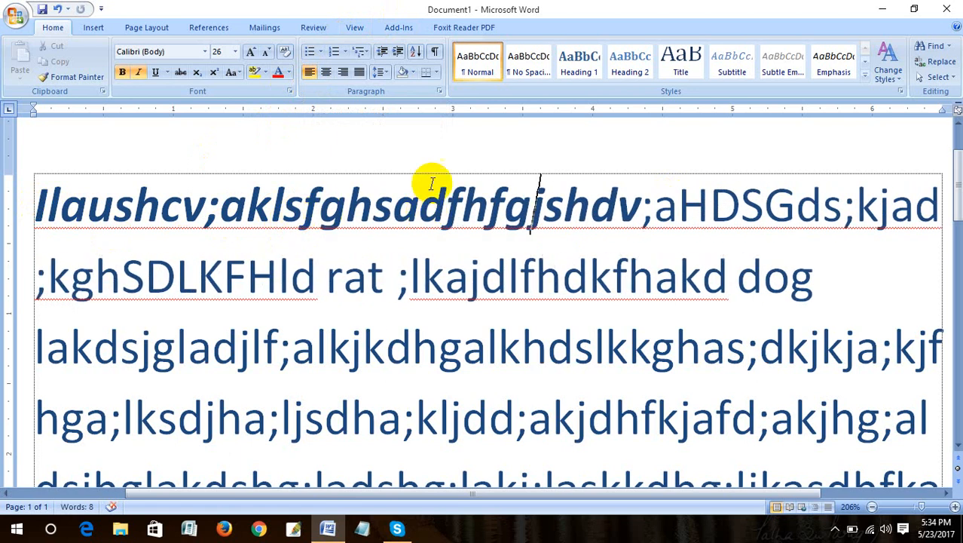
Right-align the opening paragraph and add sfgfdsfdgfdgdfgdf at the insertion point in its bold italic word
{"action": "left_click", "coordinate": [344, 72]}
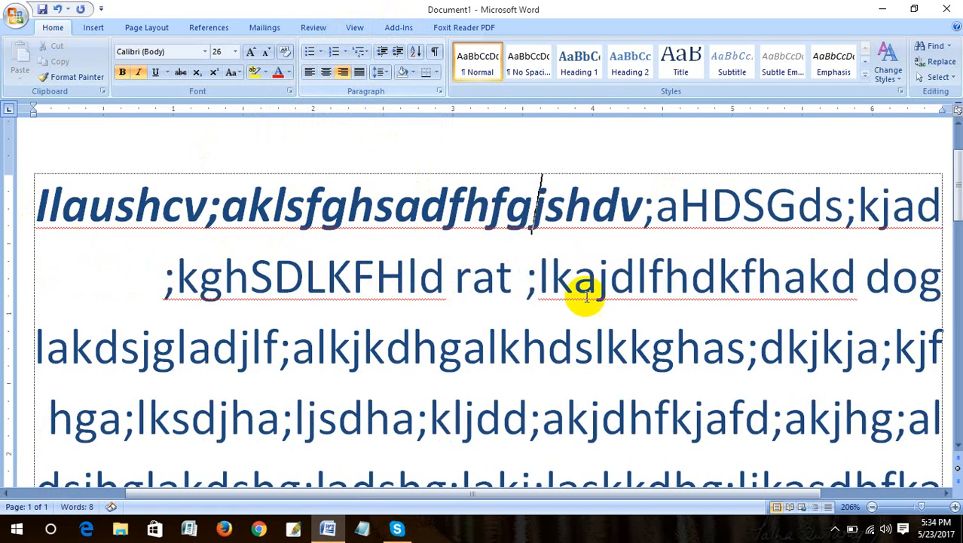
{"action": "type", "text": "sfgfdsfdgfdgdfgdf"}
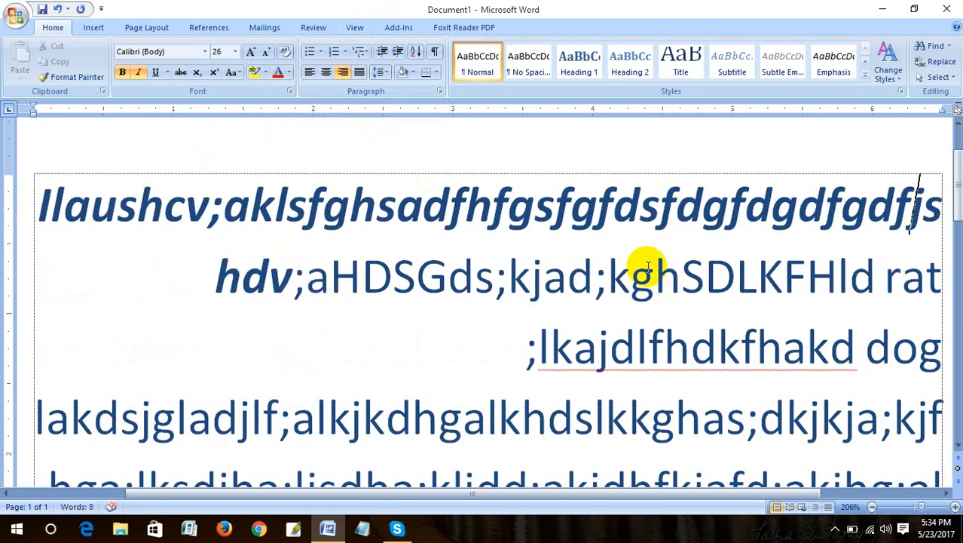
Add a right-aligned line reading KJASHDFAKFHDKFJHASKDJ below CLILI
{"action": "scroll", "coordinate": [649, 265], "scroll_direction": "down", "scroll_amount": 5}
{"action": "left_click", "coordinate": [256, 411]}
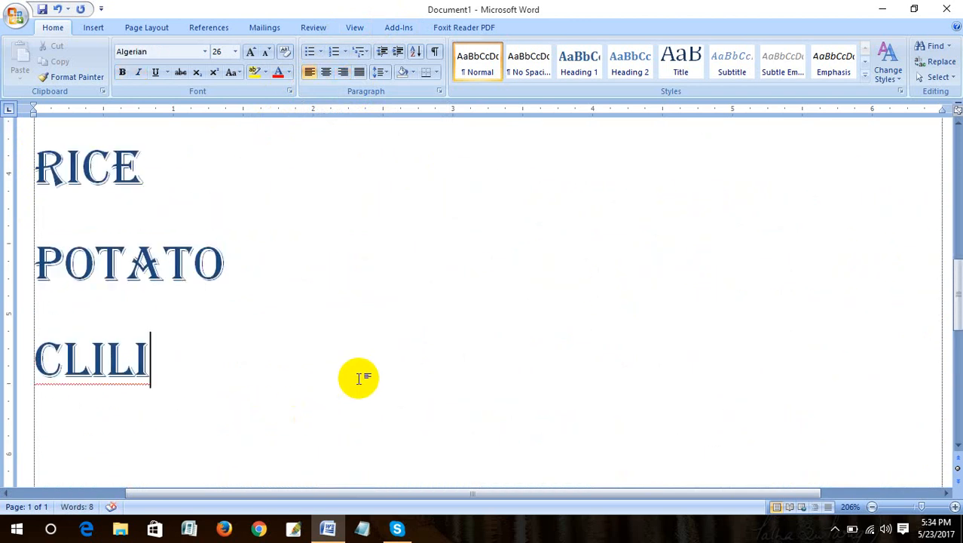
{"action": "key", "text": "Return"}
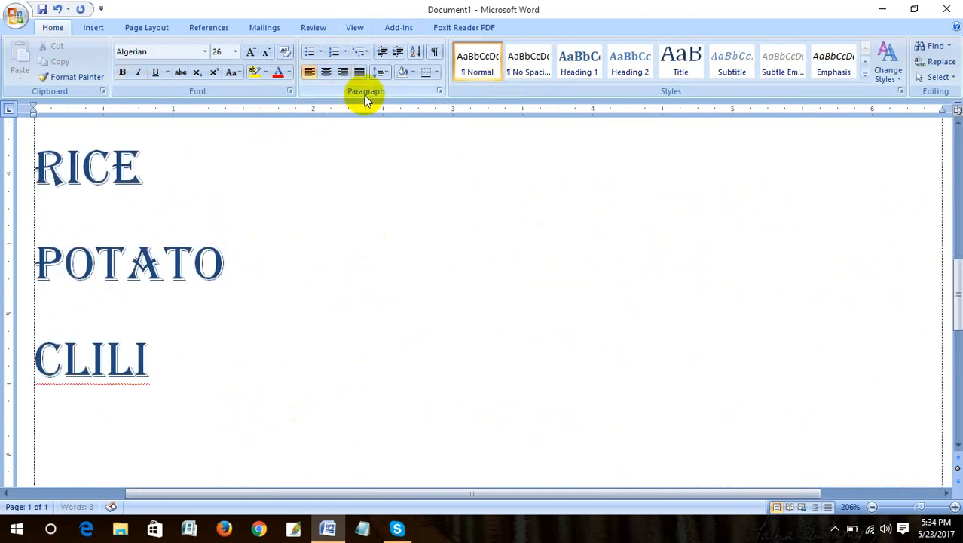
{"action": "scroll", "coordinate": [404, 154], "scroll_direction": "down", "scroll_amount": 2}
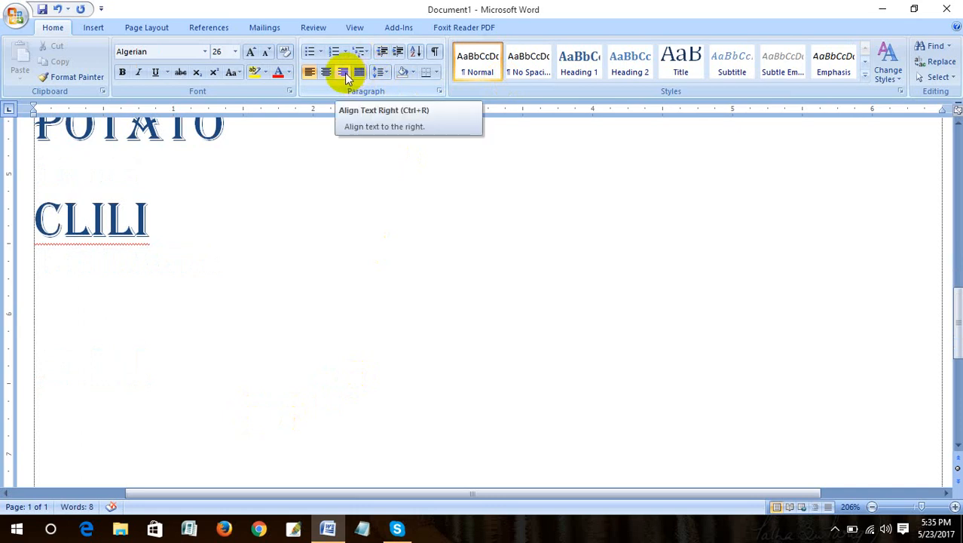
{"action": "left_click", "coordinate": [345, 74]}
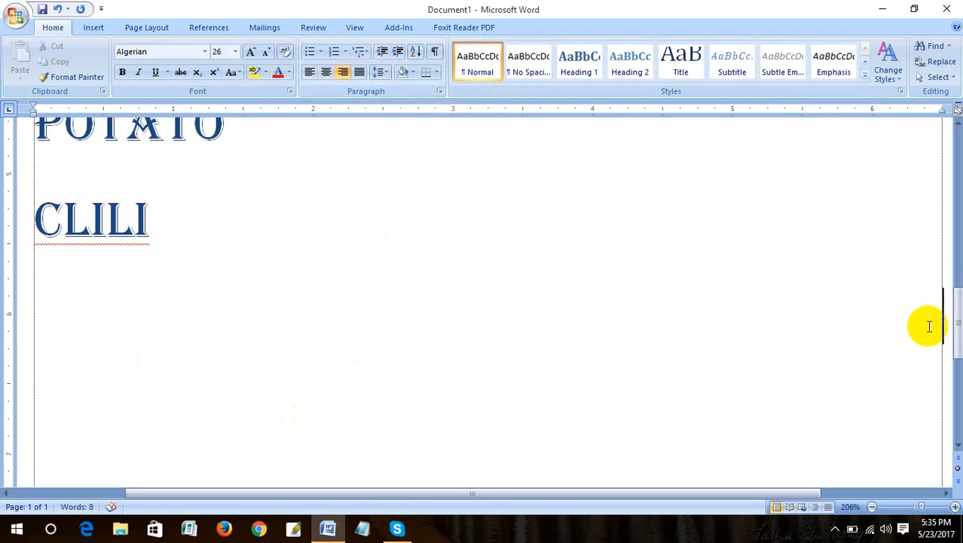
{"action": "type", "text": "KJASHDFAKFHDKFJHASKDJ"}
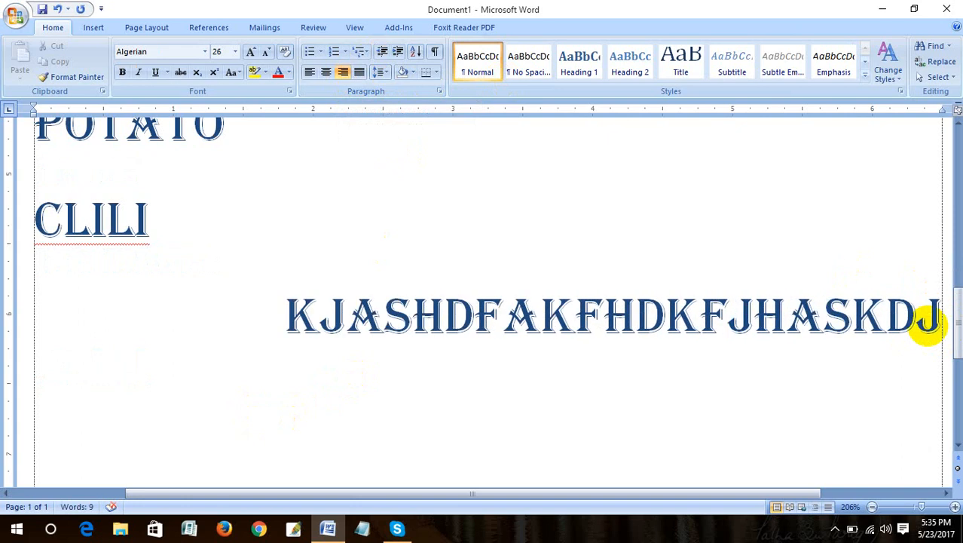
Delete the right-aligned KJASHDFAKFHDKFJHASKDJ line together with the final I of CLILI
{"action": "key", "text": "BackSpace"}
{"action": "key", "text": "BackSpace"}
{"action": "key", "text": "BackSpace"}
{"action": "key", "text": "BackSpace"}
{"action": "key", "text": "BackSpace"}
{"action": "key", "text": "BackSpace"}
{"action": "key", "text": "BackSpace"}
{"action": "key", "text": "BackSpace"}
{"action": "key", "text": "BackSpace"}
{"action": "key", "text": "BackSpace"}
{"action": "key", "text": "BackSpace"}
{"action": "key", "text": "BackSpace"}
{"action": "key", "text": "BackSpace"}
{"action": "key", "text": "BackSpace"}
{"action": "key", "text": "BackSpace"}
{"action": "key", "text": "BackSpace"}
{"action": "key", "text": "BackSpace"}
{"action": "key", "text": "BackSpace"}
{"action": "key", "text": "BackSpace"}
{"action": "key", "text": "BackSpace"}
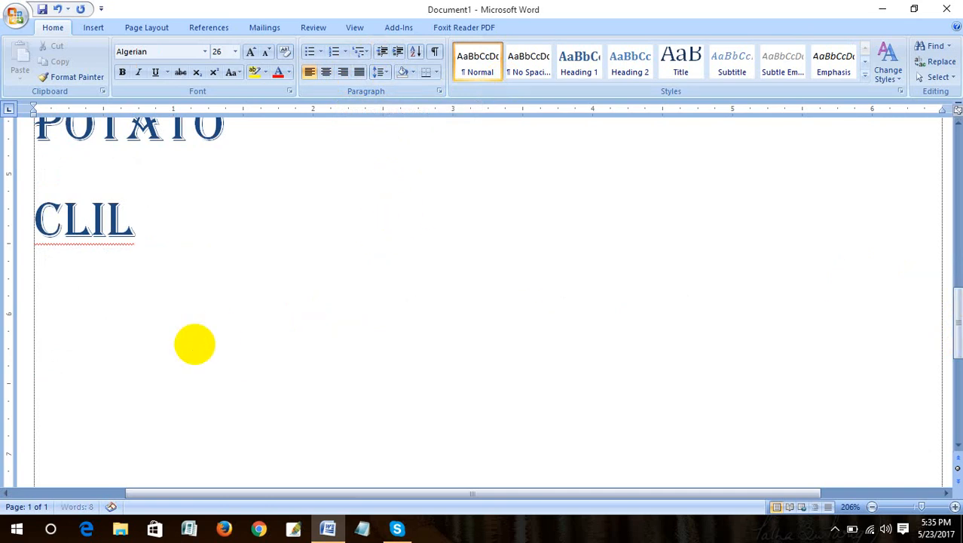
Leave a blank line below CLIL and add two centered lines reading ,SKDJFHGAKDSJHFAKJASD and ZLKDFGLAKDHGKALJDS
{"action": "key", "text": "Return"}
{"action": "key", "text": "Return"}
{"action": "left_click", "coordinate": [328, 70]}
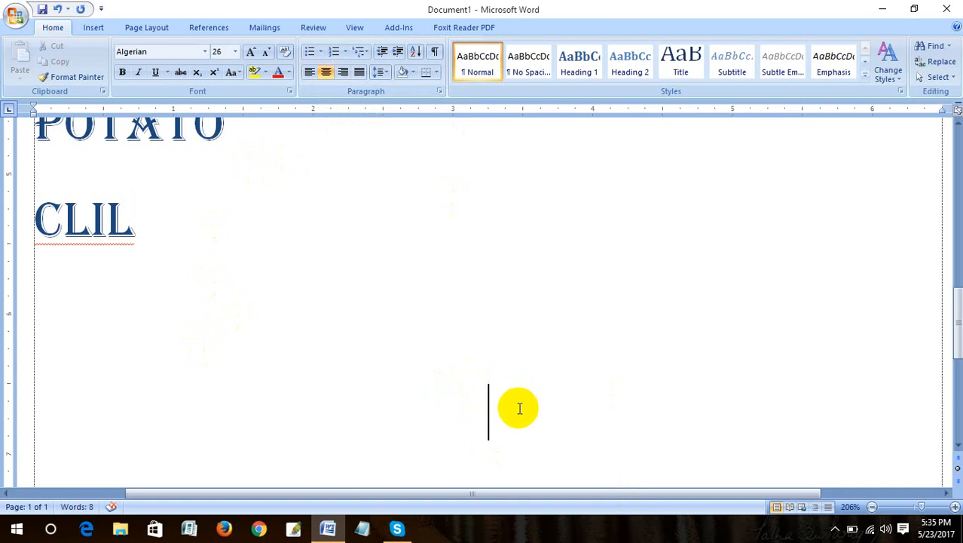
{"action": "type", "text": ",SKDJFHGAKDSJHFAKJASD"}
{"action": "key", "text": "Return"}
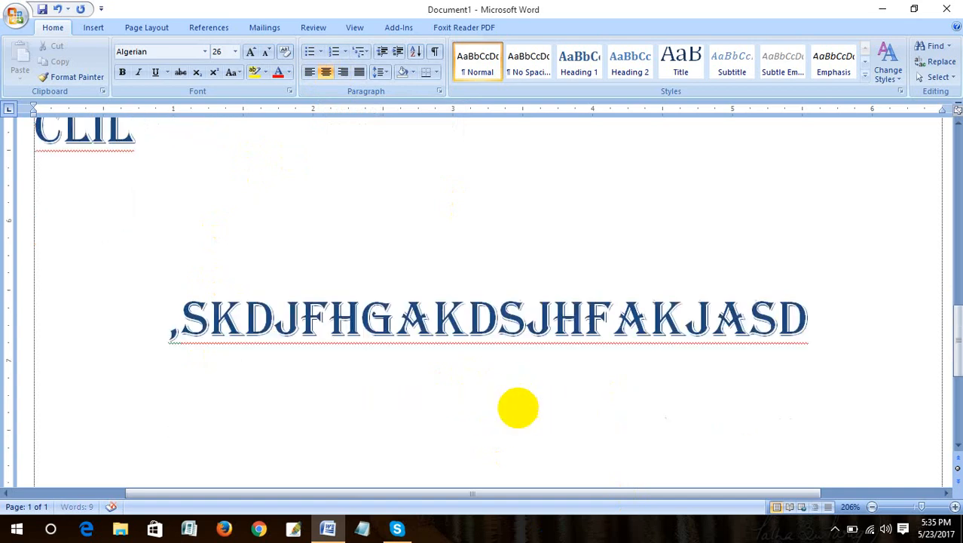
{"action": "type", "text": "ZLKDFGLAKDHGKALJDS"}
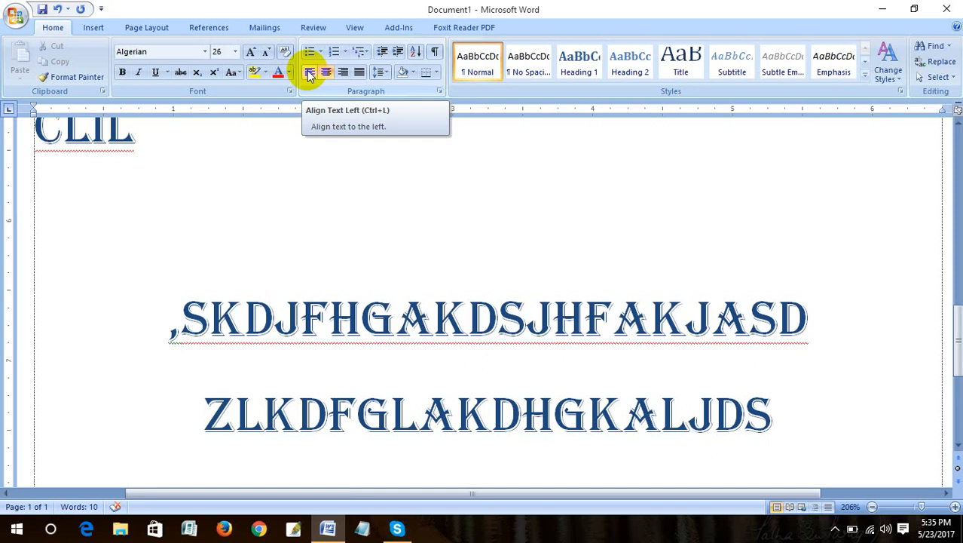
Replace the s just before hdv in the bold italic text with a backslash
{"action": "left_click", "coordinate": [379, 295]}
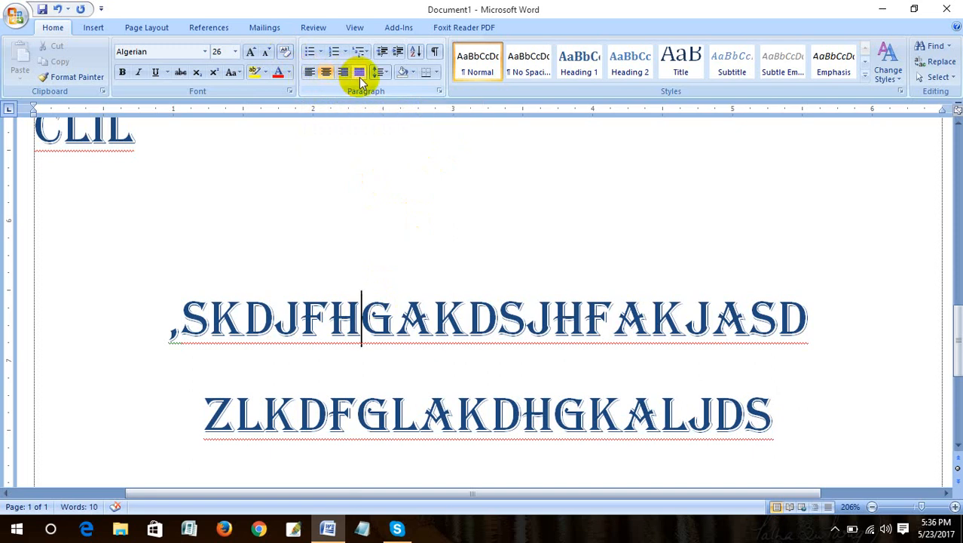
{"action": "scroll", "coordinate": [513, 456], "scroll_direction": "up", "scroll_amount": 10}
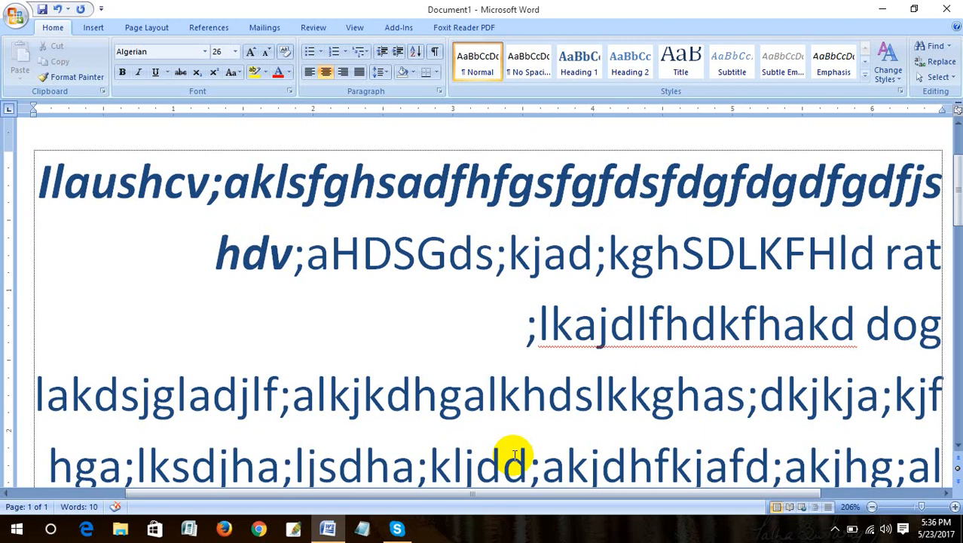
{"action": "scroll", "coordinate": [701, 472], "scroll_direction": "down", "scroll_amount": 4}
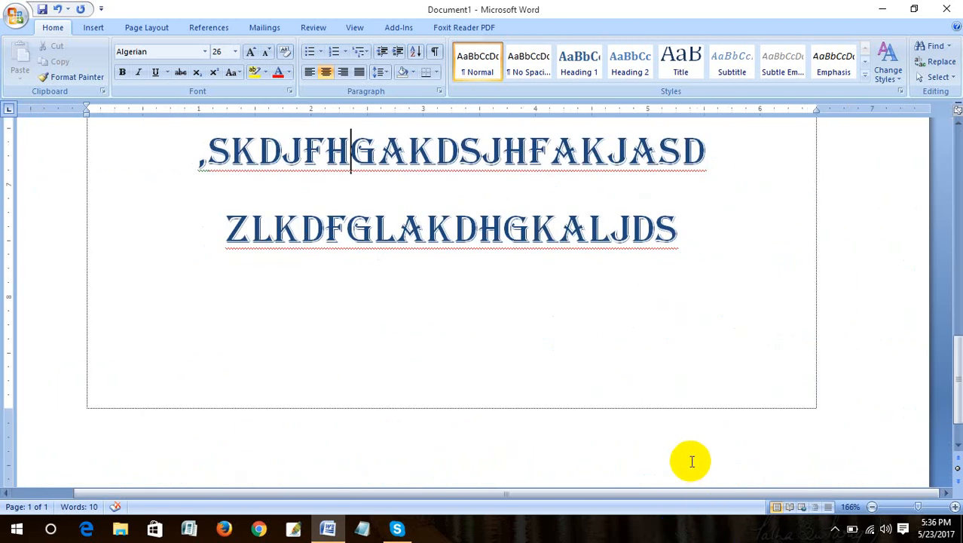
{"action": "scroll", "coordinate": [692, 461], "scroll_direction": "down", "scroll_amount": 11}
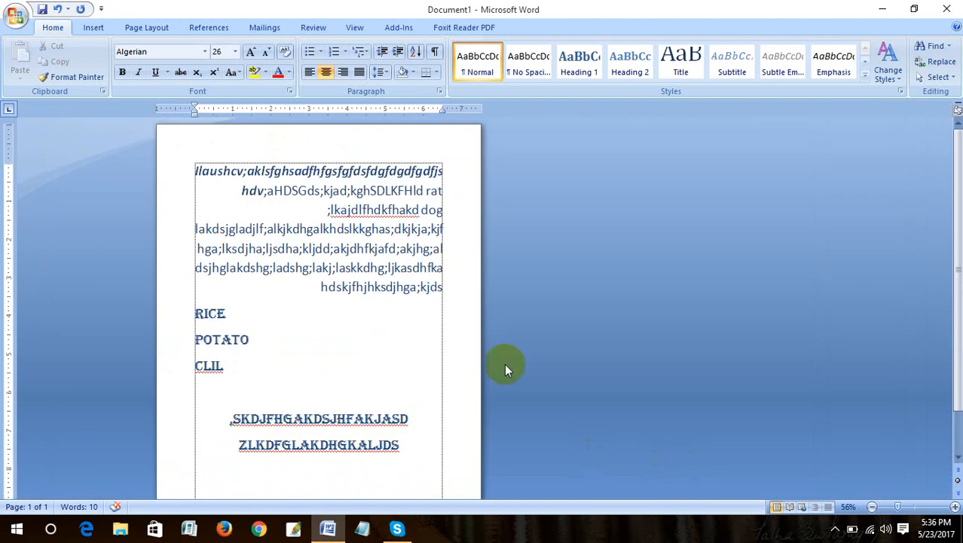
{"action": "left_click", "coordinate": [328, 210]}
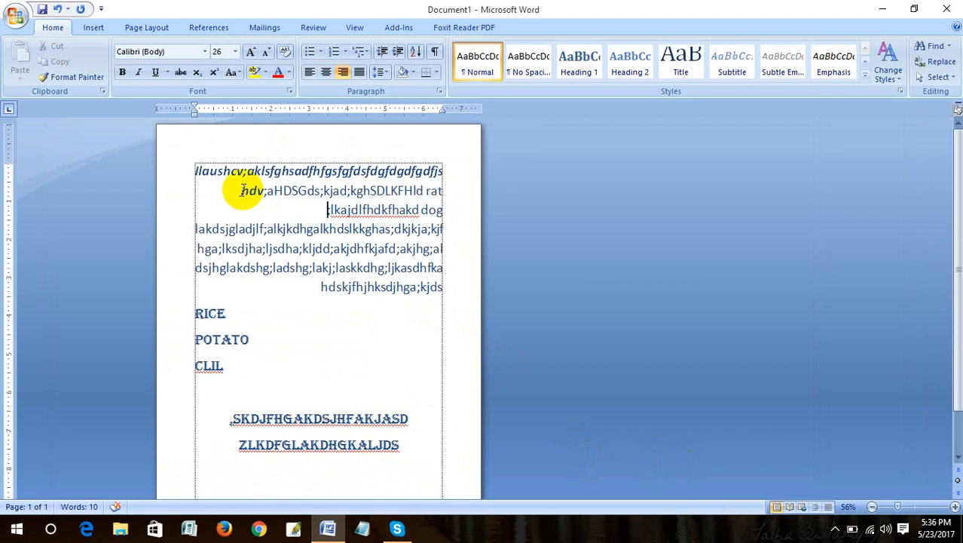
{"action": "left_click", "coordinate": [242, 191]}
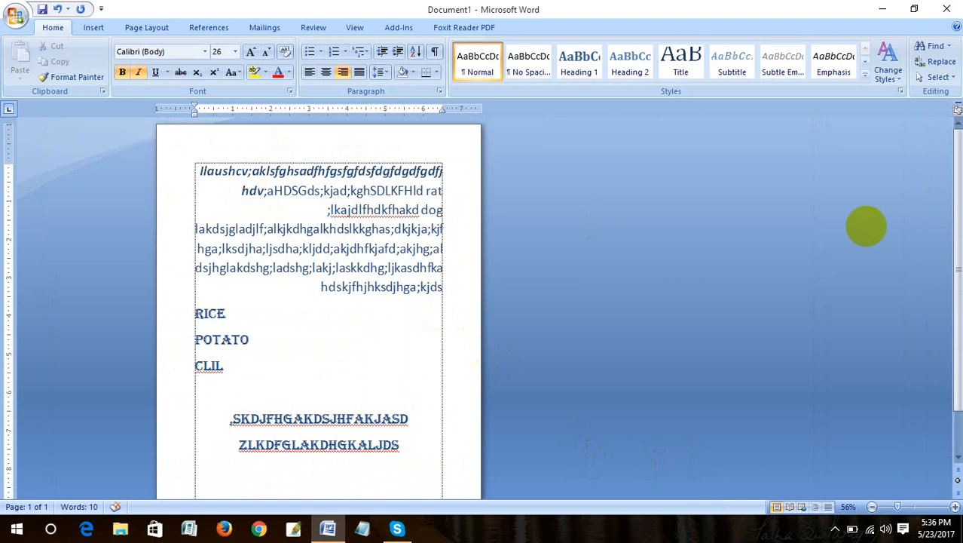
{"action": "type", "text": "\\"}
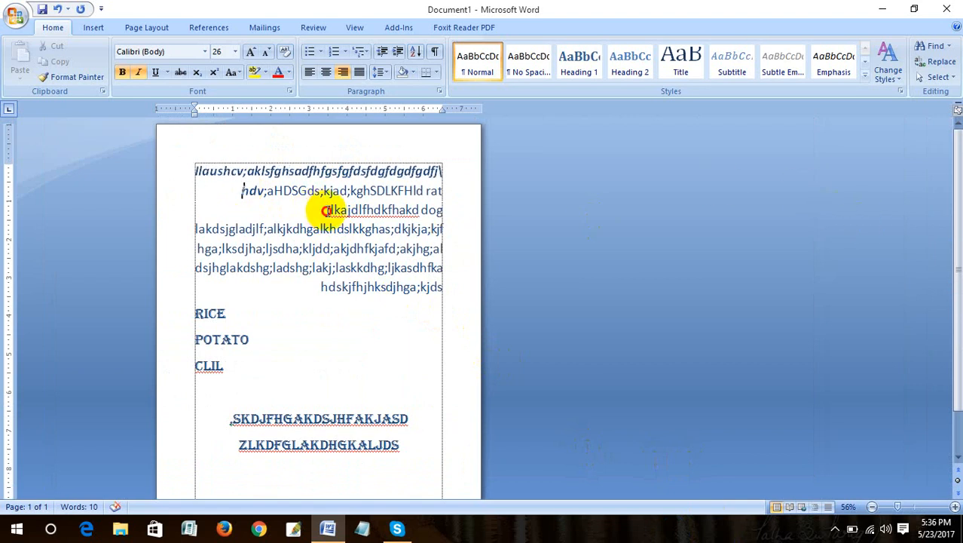
Insert nfkjhfkhfhgfhgfhgfhgfh directly before ;lkajdlfhdkfhakd in the third line
{"action": "left_click", "coordinate": [326, 209]}
{"action": "key", "text": "BackSpace"}
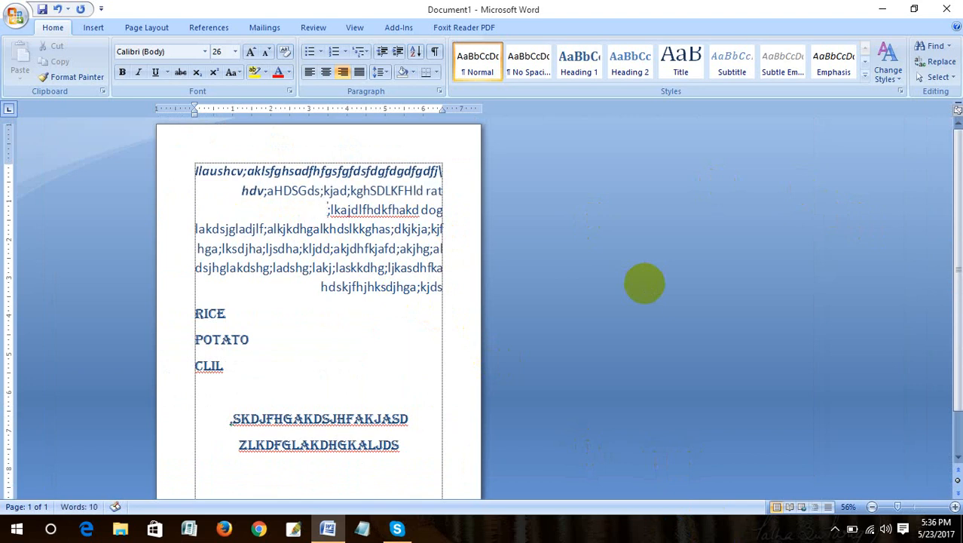
{"action": "type", "text": "nfkjhfkhfhgfhgfhgf"}
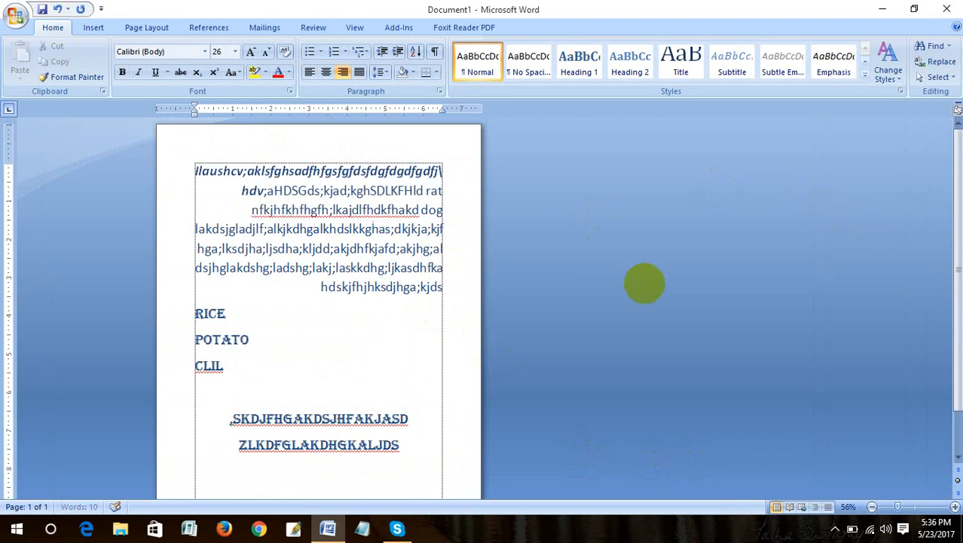
{"action": "type", "text": "hgfhg"}
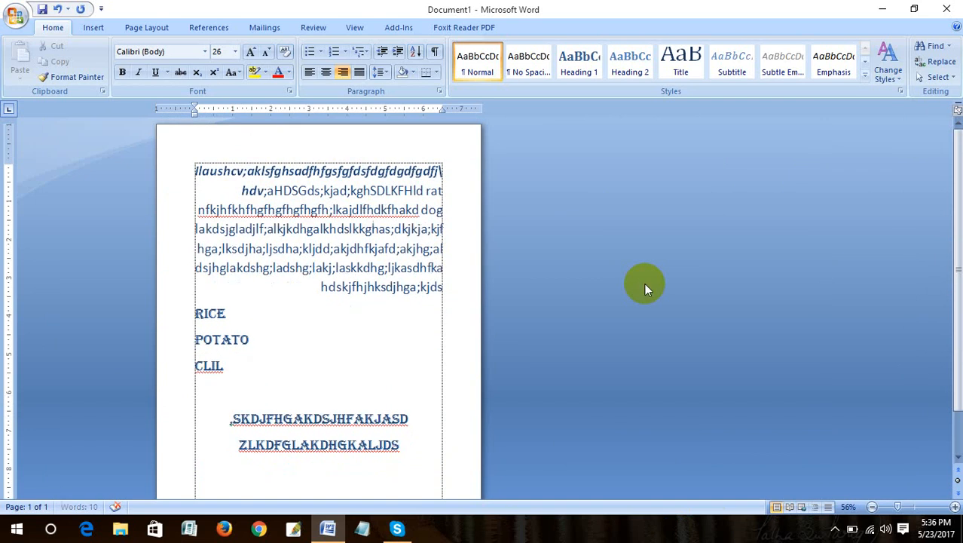
Insert khjgfhgf and a space before the bold italic hdv at the start of the second line
{"action": "key", "text": "Up"}
{"action": "key", "text": "Left"}
{"action": "key", "text": "Left"}
{"action": "key", "text": "Left"}
{"action": "key", "text": "Left"}
{"action": "key", "text": "Left"}
{"action": "key", "text": "Left"}
{"action": "key", "text": "Left"}
{"action": "key", "text": "Left"}
{"action": "key", "text": "Left"}
{"action": "key", "text": "Left"}
{"action": "key", "text": "Left"}
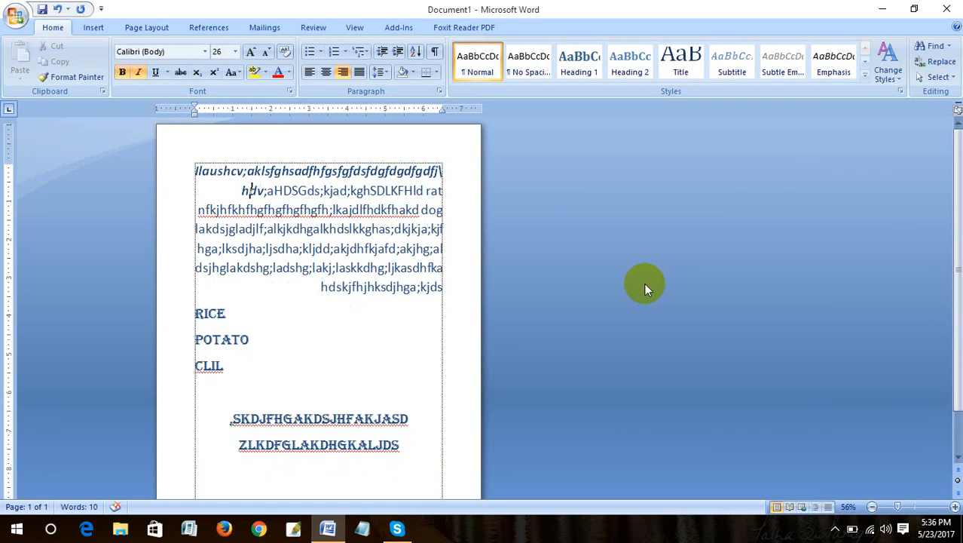
{"action": "type", "text": "khjgfhgf"}
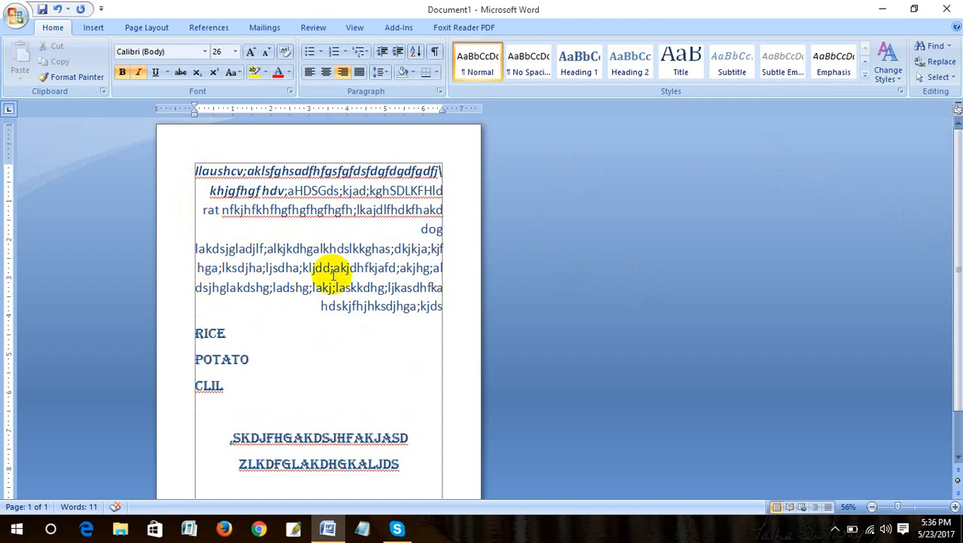
Examine the Justify alignment option for the sample text beginning with lakdsjgladjlf, without applying it
{"action": "left_click_drag", "start_coordinate": [268, 249], "coordinate": [384, 288]}
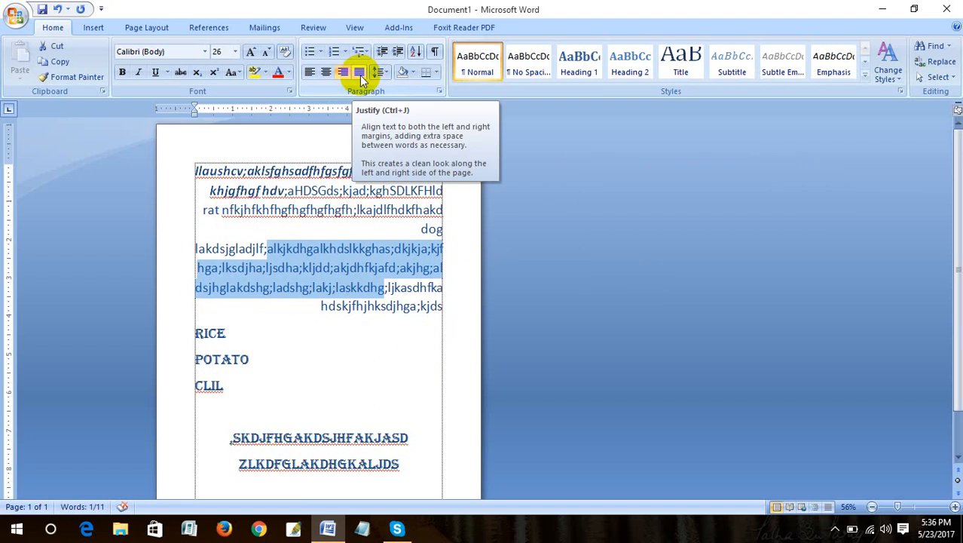
{"action": "left_click", "coordinate": [408, 370]}
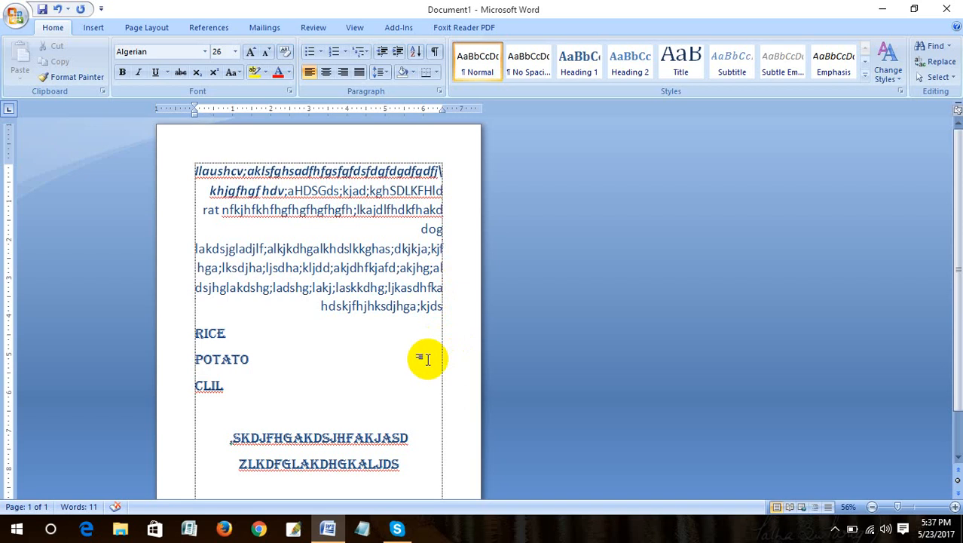
{"action": "scroll", "coordinate": [363, 345], "scroll_direction": "down", "scroll_amount": 1}
{"action": "scroll", "coordinate": [363, 345], "scroll_direction": "up", "scroll_amount": 1}
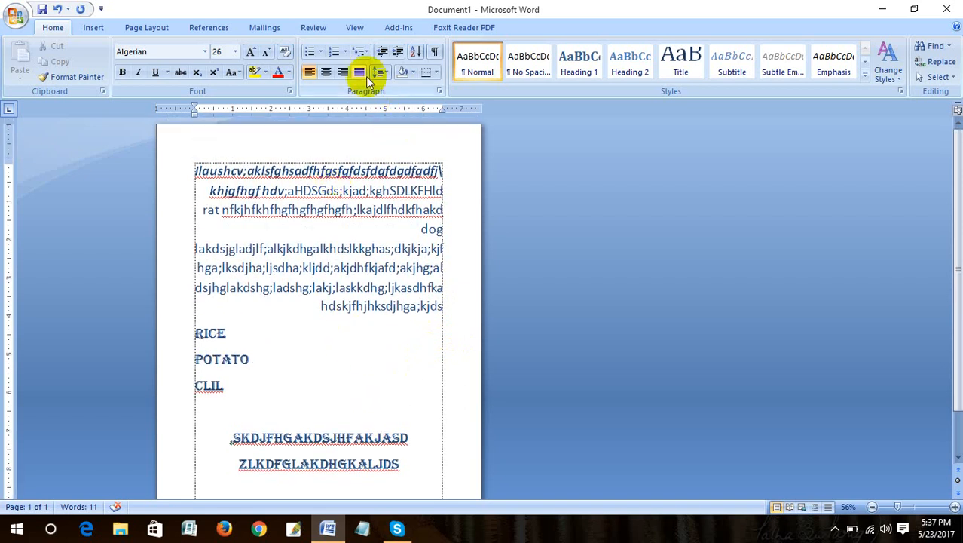
{"action": "left_click", "coordinate": [363, 286]}
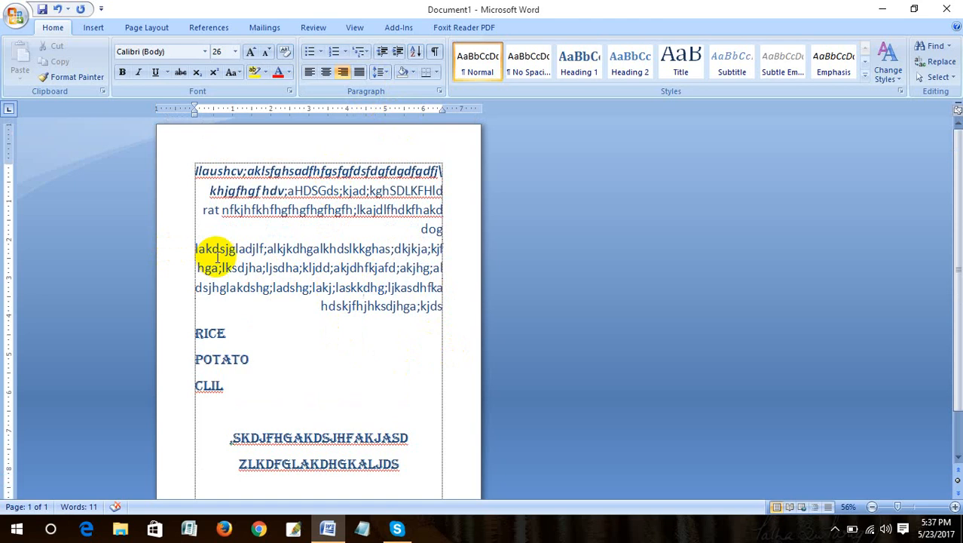
{"action": "left_click_drag", "start_coordinate": [225, 250], "coordinate": [291, 269]}
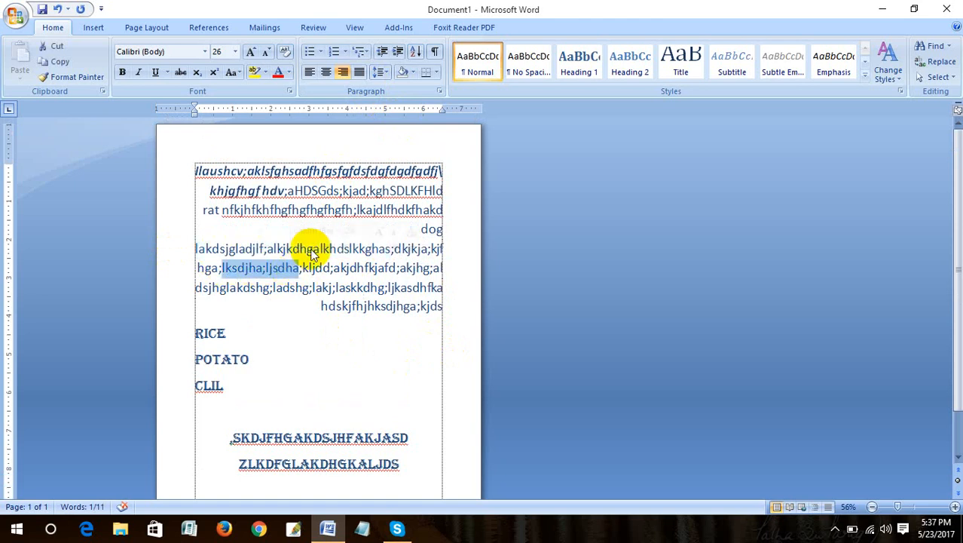
{"action": "left_click", "coordinate": [266, 269]}
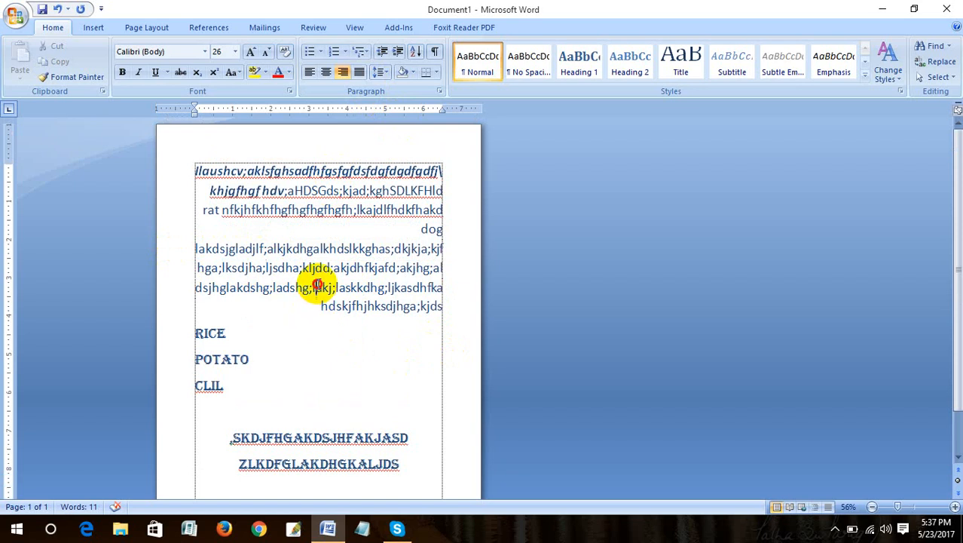
Set the line spacing of the paragraph beginning with lakdsjgladjlf to 1.0
{"action": "left_click_drag", "start_coordinate": [194, 248], "coordinate": [448, 308]}
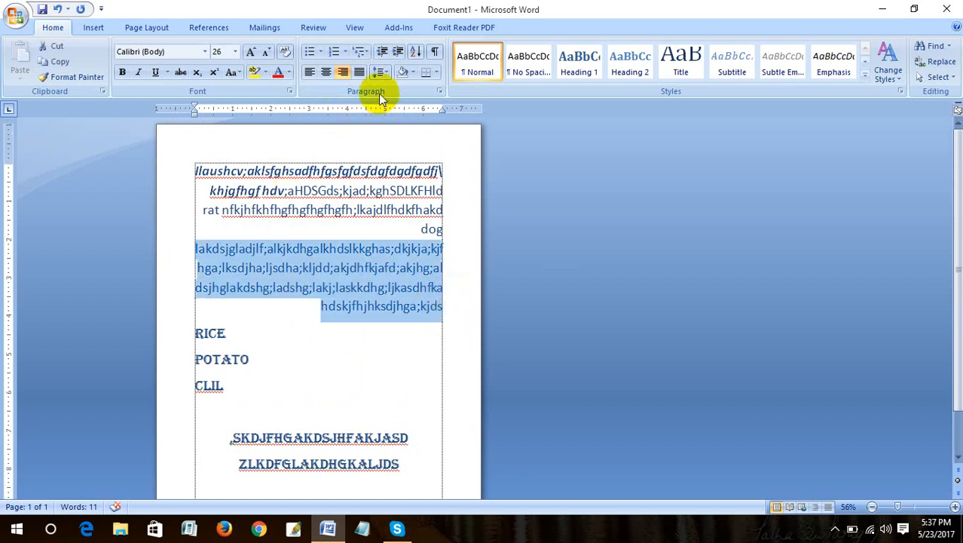
{"action": "left_click", "coordinate": [382, 72]}
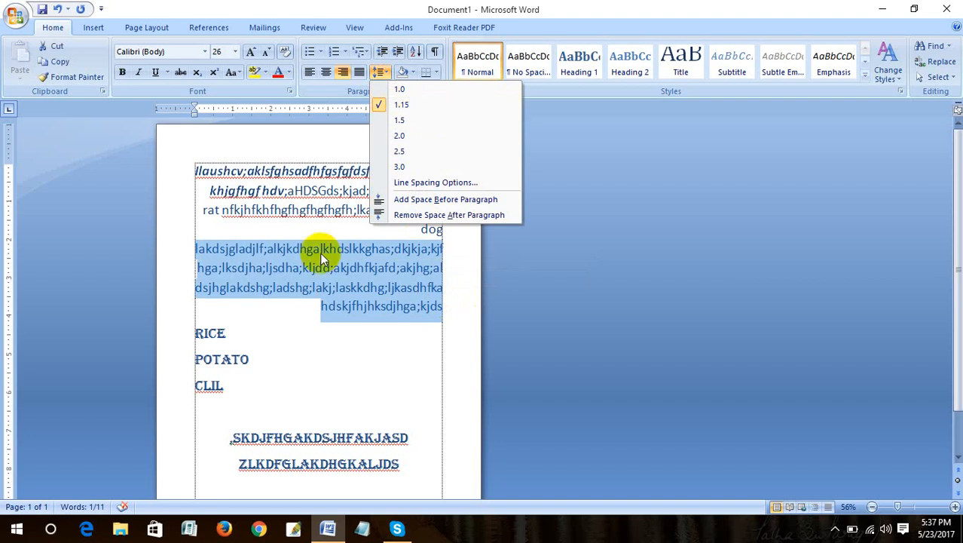
{"action": "left_click", "coordinate": [306, 5]}
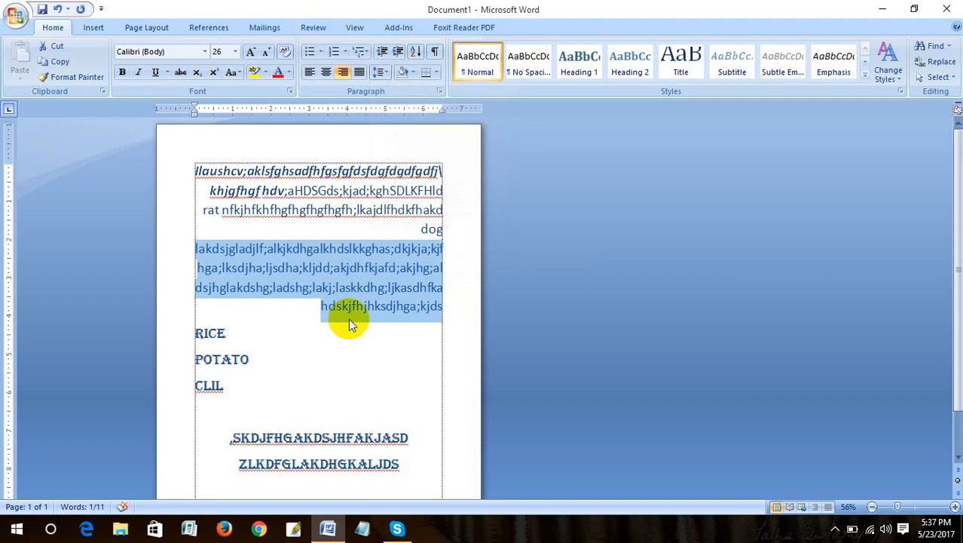
{"action": "scroll", "coordinate": [350, 319], "scroll_direction": "up", "scroll_amount": 7}
{"action": "scroll", "coordinate": [377, 325], "scroll_direction": "up", "scroll_amount": 1}
{"action": "scroll", "coordinate": [376, 324], "scroll_direction": "up", "scroll_amount": 3}
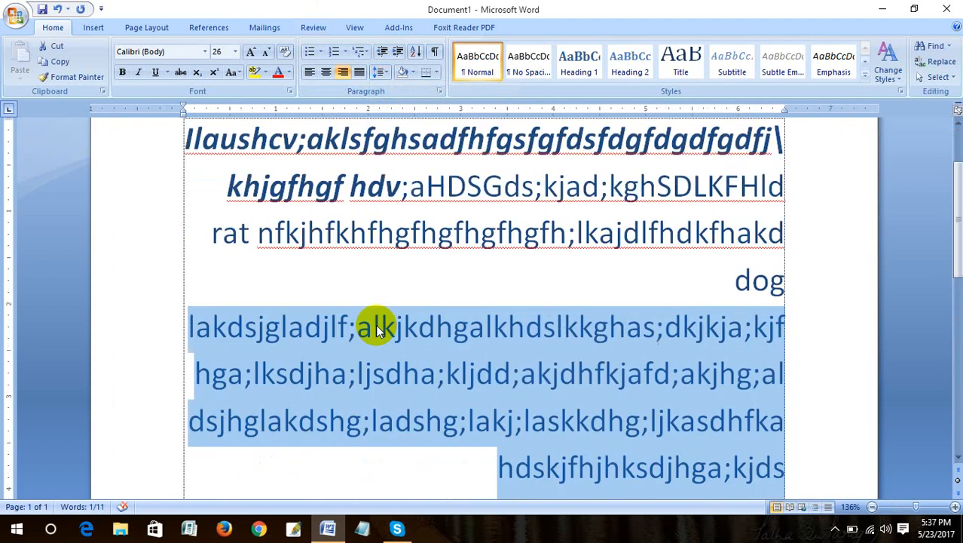
{"action": "scroll", "coordinate": [319, 328], "scroll_direction": "down", "scroll_amount": 1}
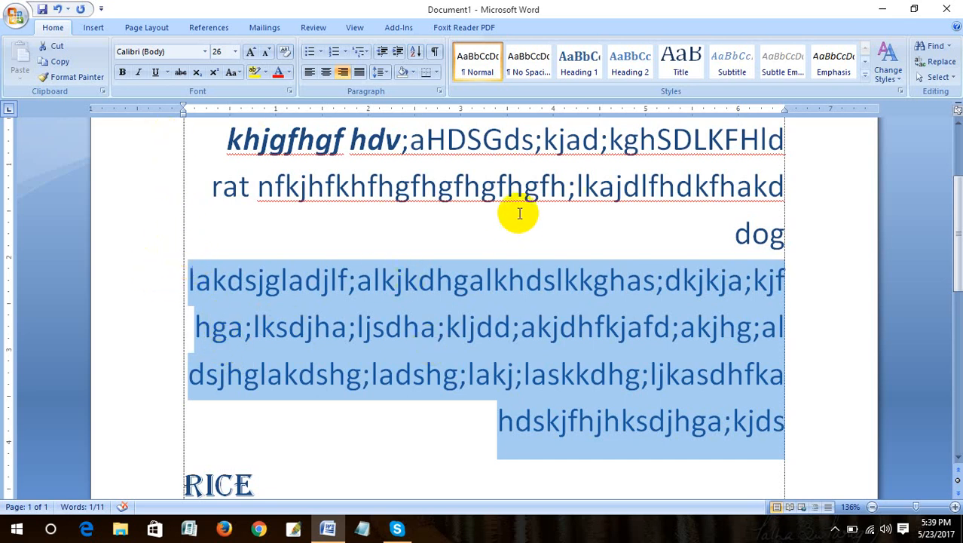
{"action": "left_click", "coordinate": [386, 73]}
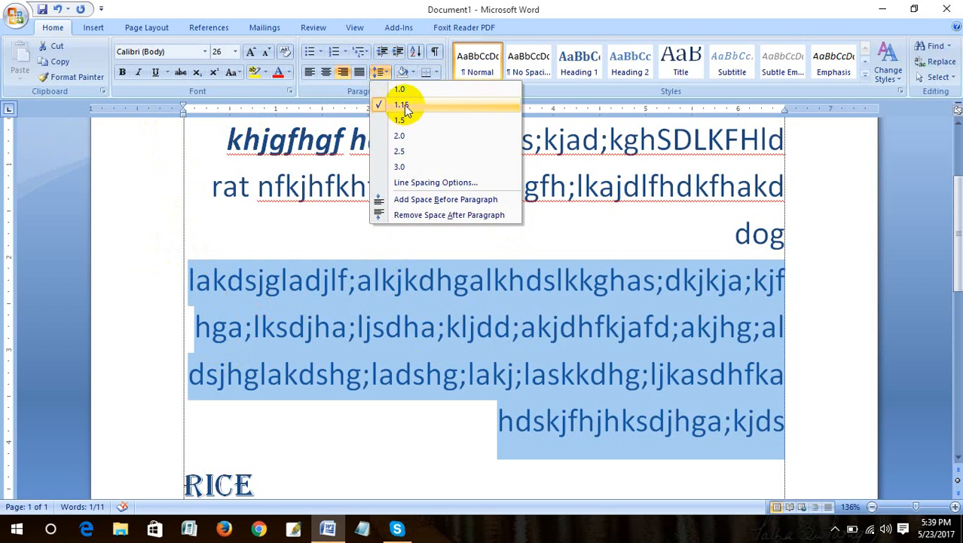
{"action": "left_click", "coordinate": [402, 90]}
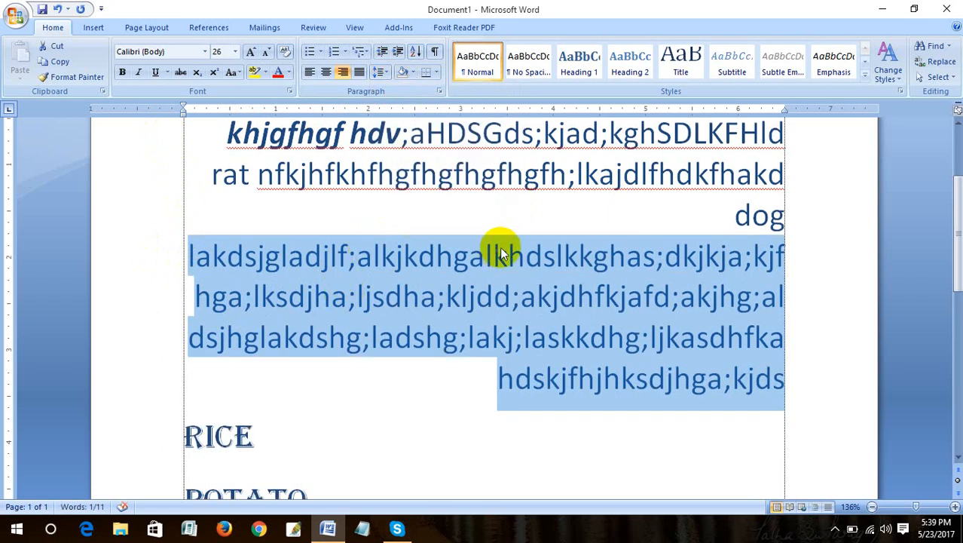
Set the spacing after the selected paragraph to 0 pt in the Paragraph settings
{"action": "left_click", "coordinate": [441, 92]}
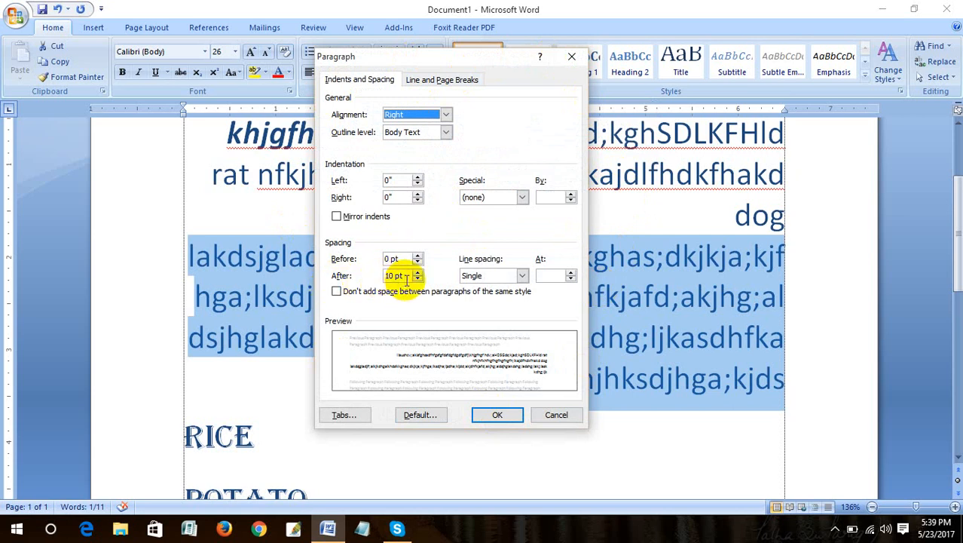
{"action": "left_click", "coordinate": [419, 279]}
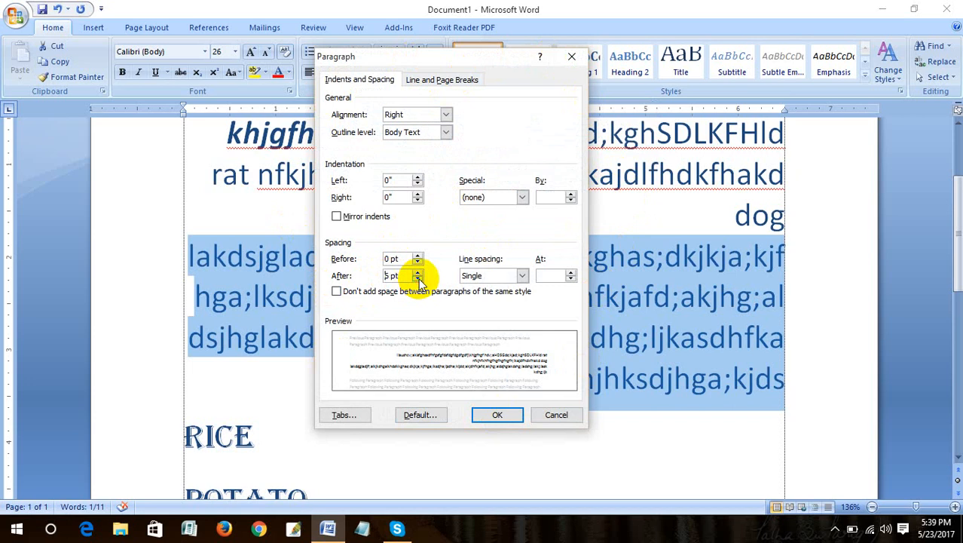
{"action": "left_click", "coordinate": [419, 279]}
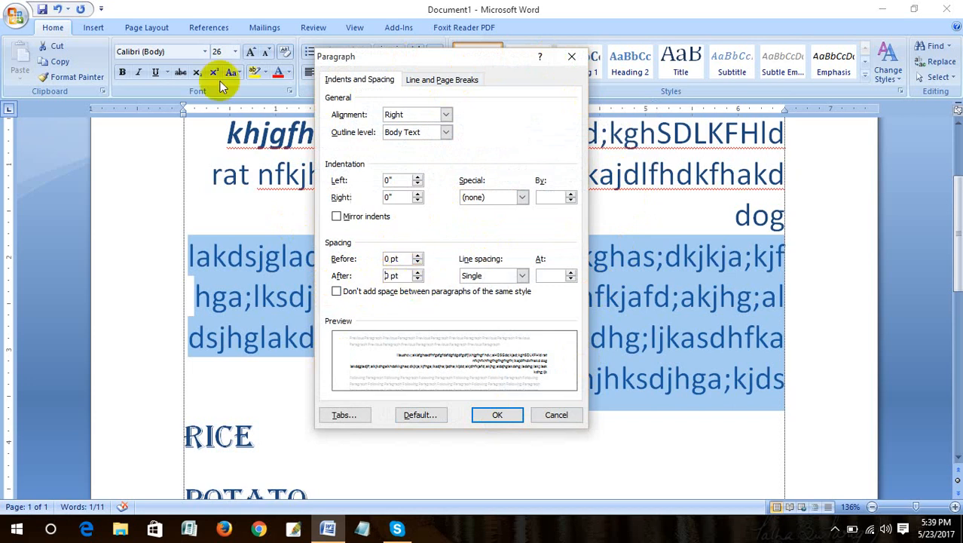
{"action": "left_click", "coordinate": [497, 416]}
{"action": "left_click", "coordinate": [472, 360]}
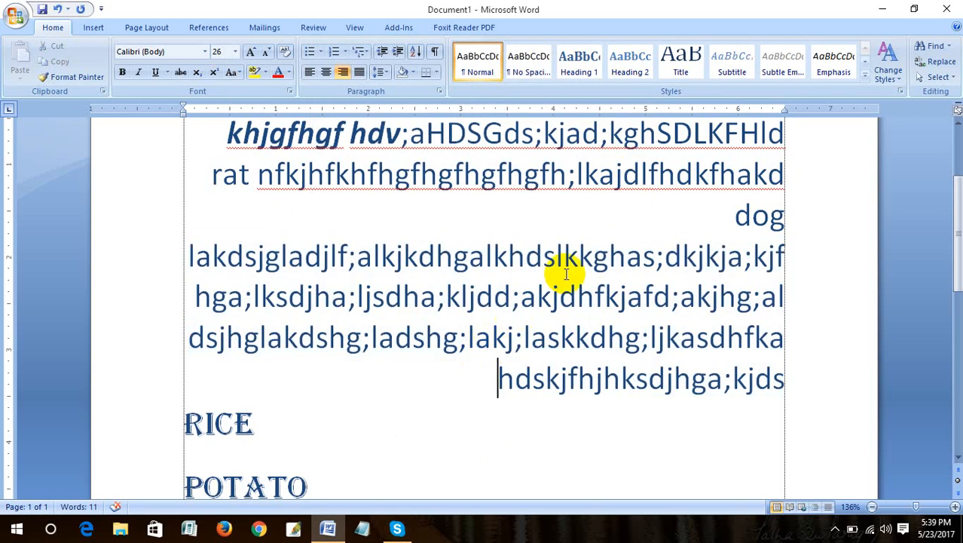
Justify the paragraph text running from lakdsjgladjlf to kjds
{"action": "left_click_drag", "start_coordinate": [182, 241], "coordinate": [785, 377]}
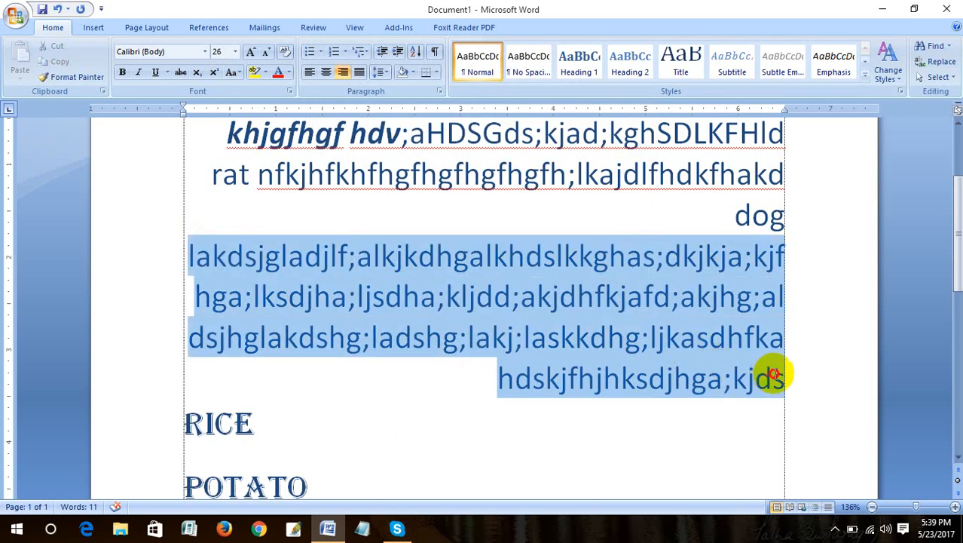
{"action": "left_click", "coordinate": [360, 72]}
{"action": "left_click", "coordinate": [754, 311]}
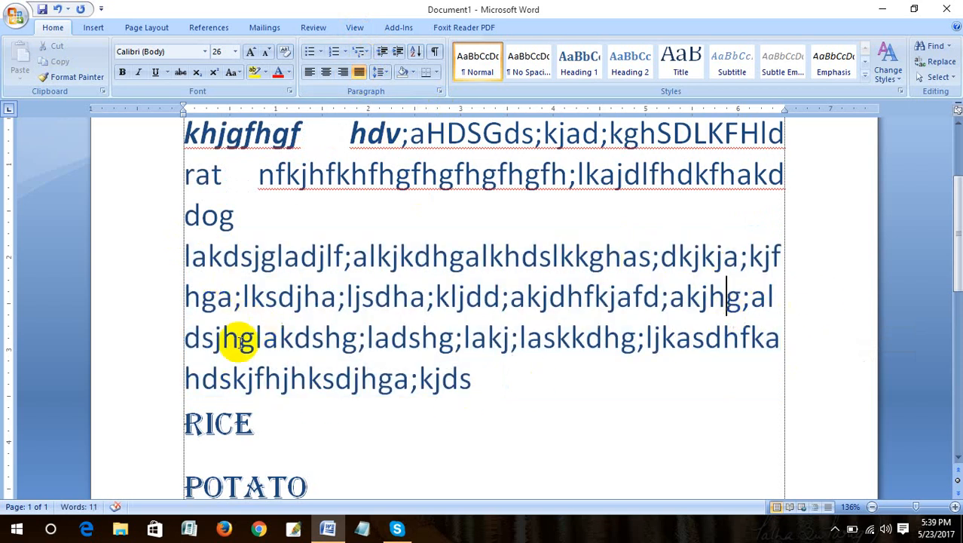
Insert two blank lines after dog to separate it from the lakdsjgladjlf text
{"action": "left_click", "coordinate": [273, 230]}
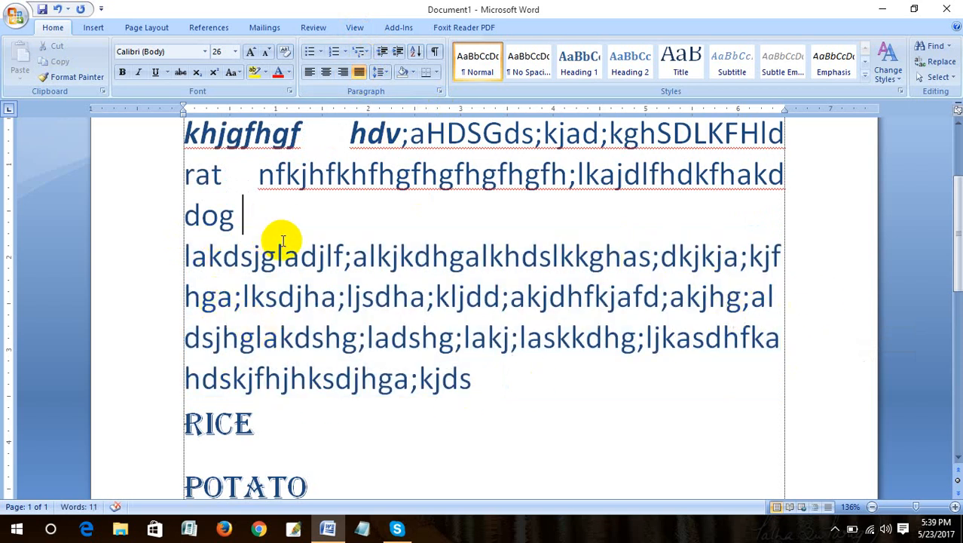
{"action": "key", "text": "Return"}
{"action": "key", "text": "Return"}
Insert four blank lines before RICE to separate the word list from the text above
{"action": "scroll", "coordinate": [273, 232], "scroll_direction": "down", "scroll_amount": 3}
{"action": "left_click", "coordinate": [188, 273]}
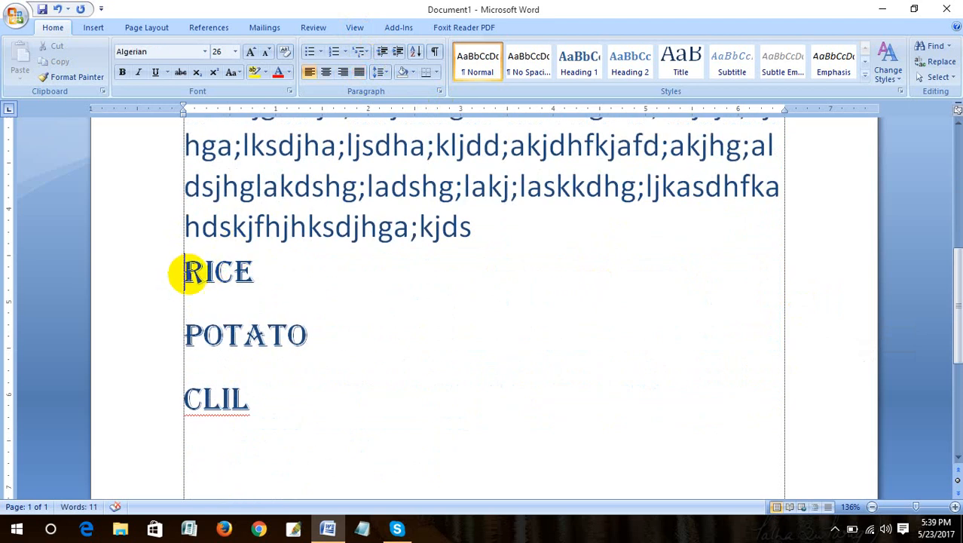
{"action": "key", "text": "Return"}
{"action": "key", "text": "Return"}
{"action": "key", "text": "Return"}
{"action": "key", "text": "Return"}
{"action": "scroll", "coordinate": [287, 303], "scroll_direction": "up", "scroll_amount": 4}
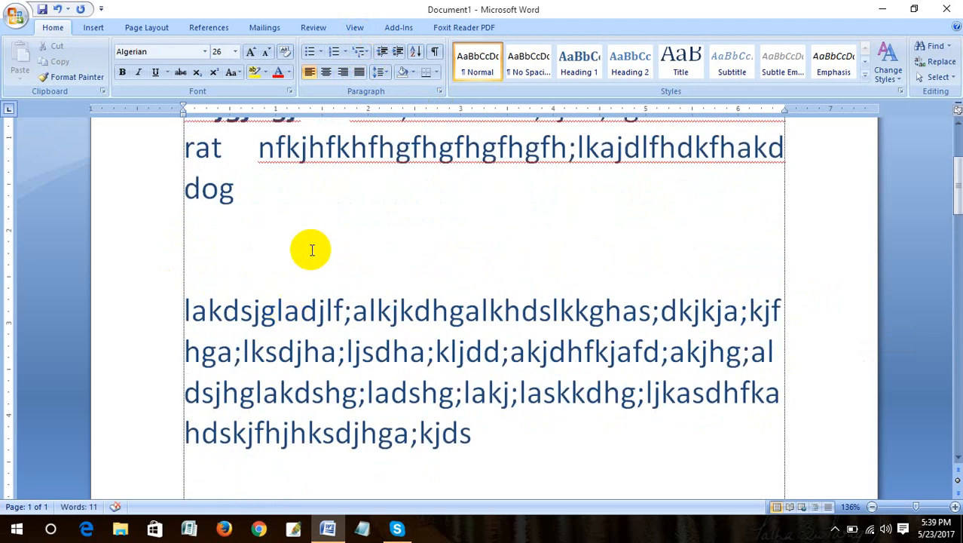
Insert three blank lines in the empty space between the line ending in "dog" and the paragraph beginning "lakdsjgladjlf"
{"action": "left_click", "coordinate": [302, 259]}
{"action": "key", "text": "Return"}
{"action": "key", "text": "Return"}
{"action": "key", "text": "Return"}
{"action": "scroll", "coordinate": [303, 260], "scroll_direction": "down", "scroll_amount": 5}
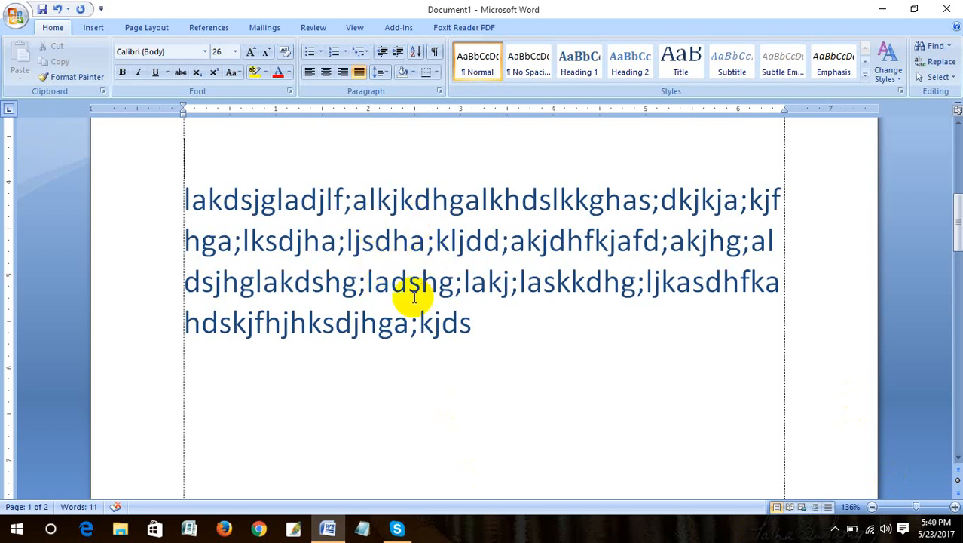
{"action": "left_click", "coordinate": [414, 73]}
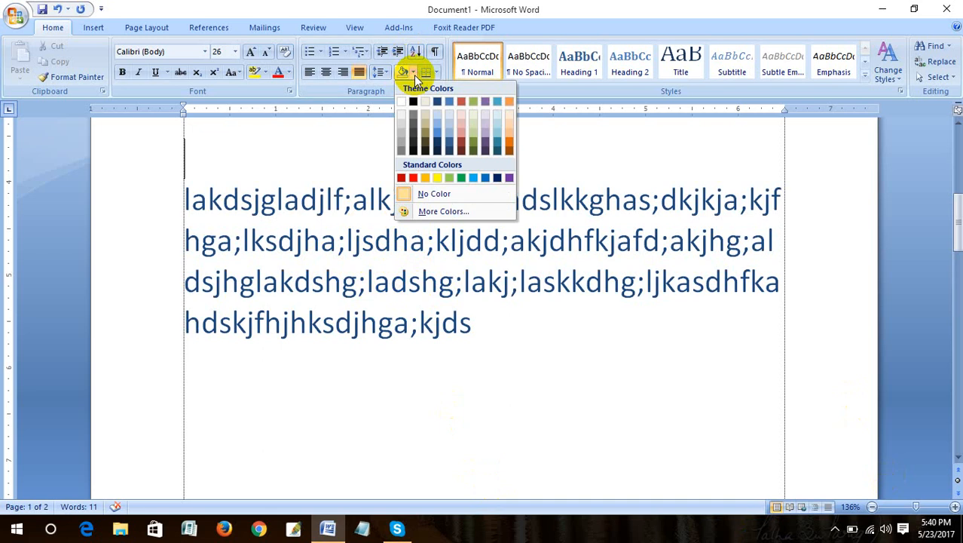
{"action": "left_click", "coordinate": [376, 91]}
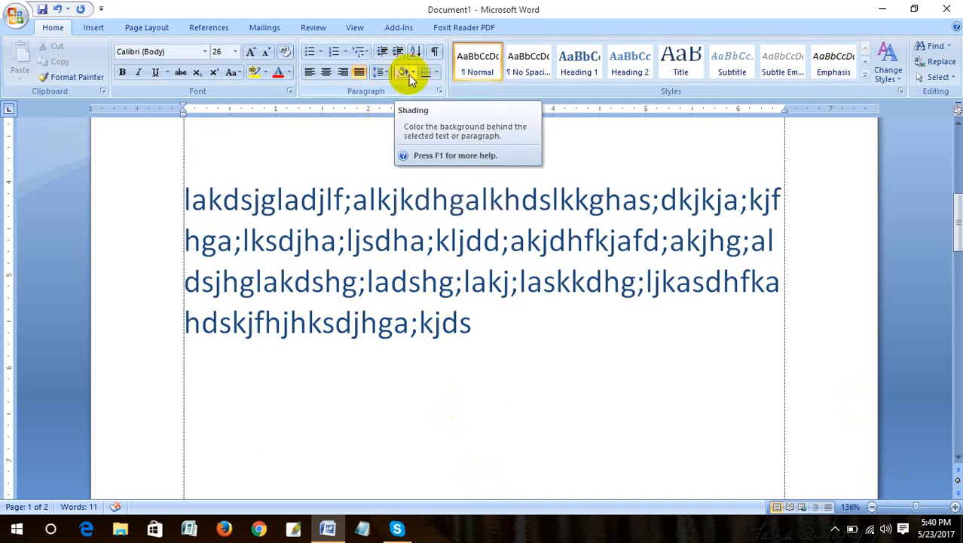
{"action": "left_click", "coordinate": [413, 74]}
{"action": "left_click", "coordinate": [413, 74]}
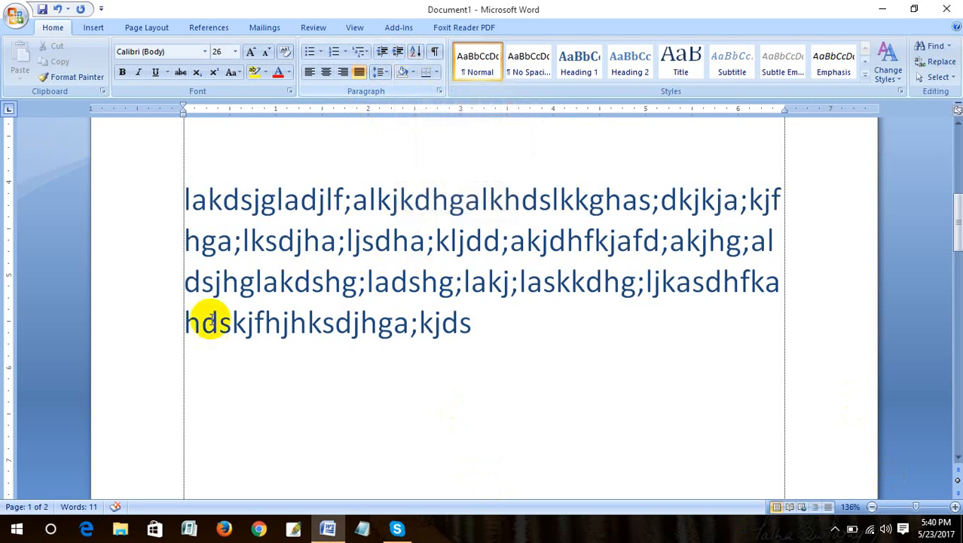
Apply a blue theme color as shading behind the first line of the paragraph beginning "lakdsjgladjlf"
{"action": "left_click_drag", "start_coordinate": [185, 201], "coordinate": [782, 203]}
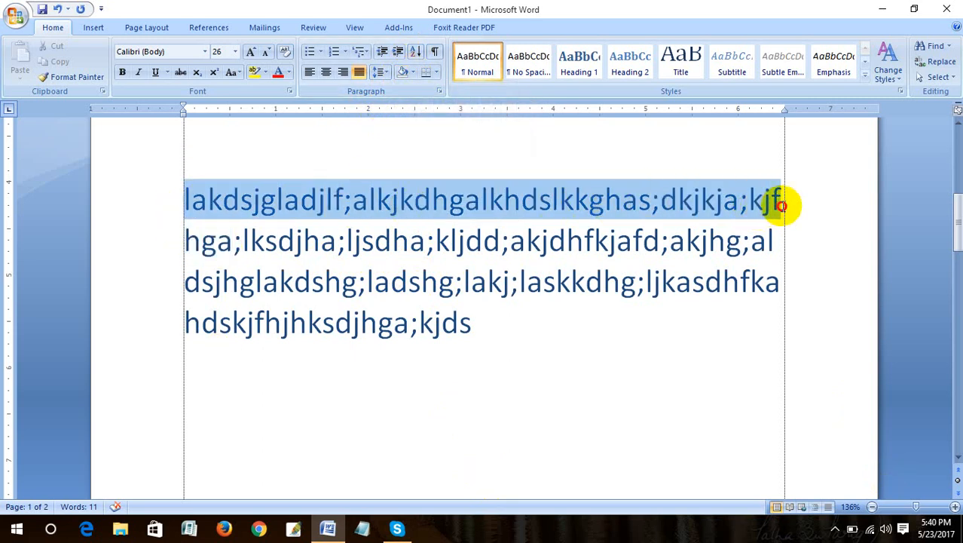
{"action": "left_click", "coordinate": [413, 73]}
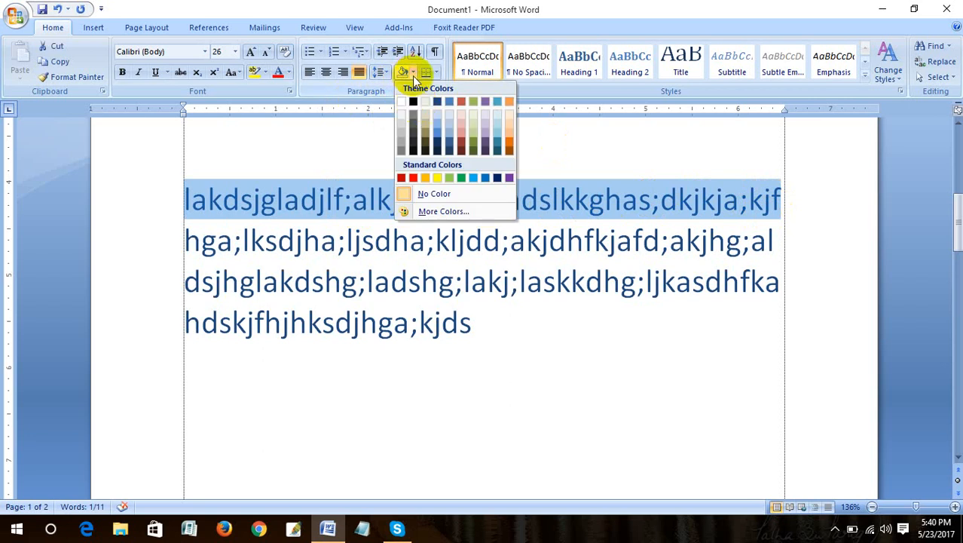
{"action": "left_click", "coordinate": [438, 134]}
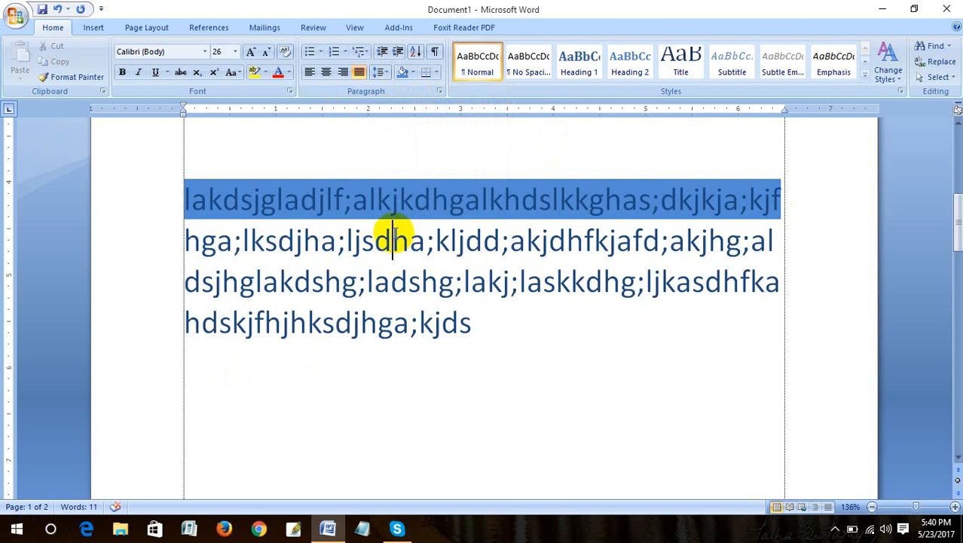
{"action": "left_click", "coordinate": [424, 241], "text": "shift"}
{"action": "left_click", "coordinate": [626, 195]}
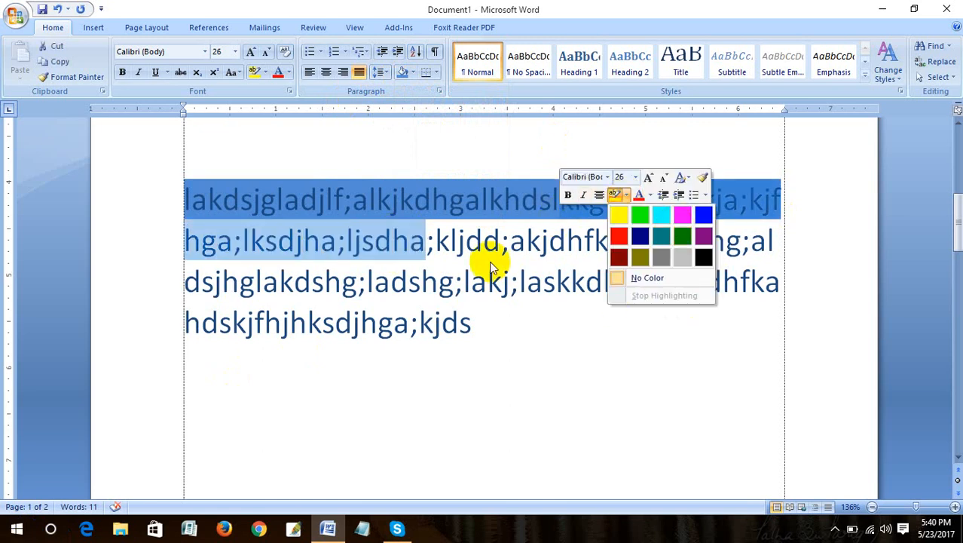
{"action": "left_click", "coordinate": [471, 321]}
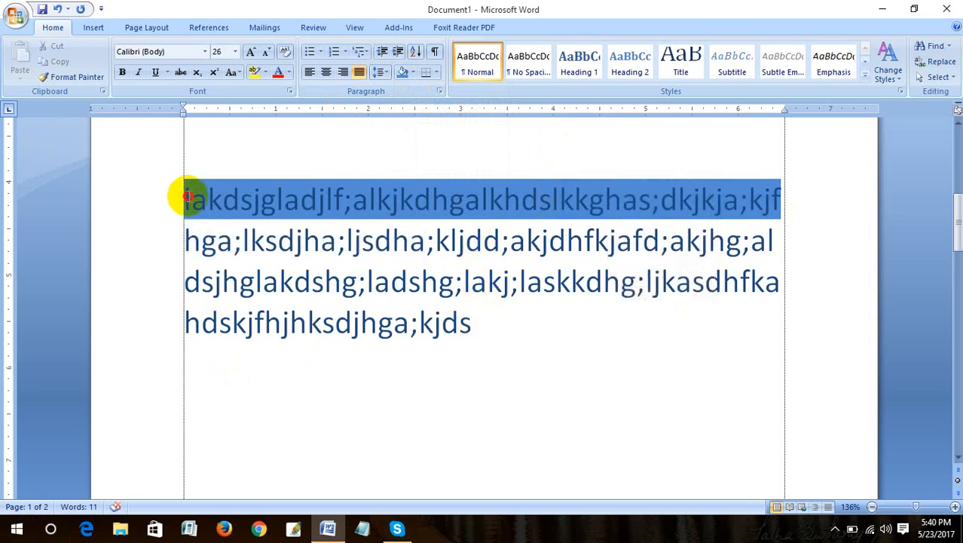
{"action": "left_click", "coordinate": [787, 150]}
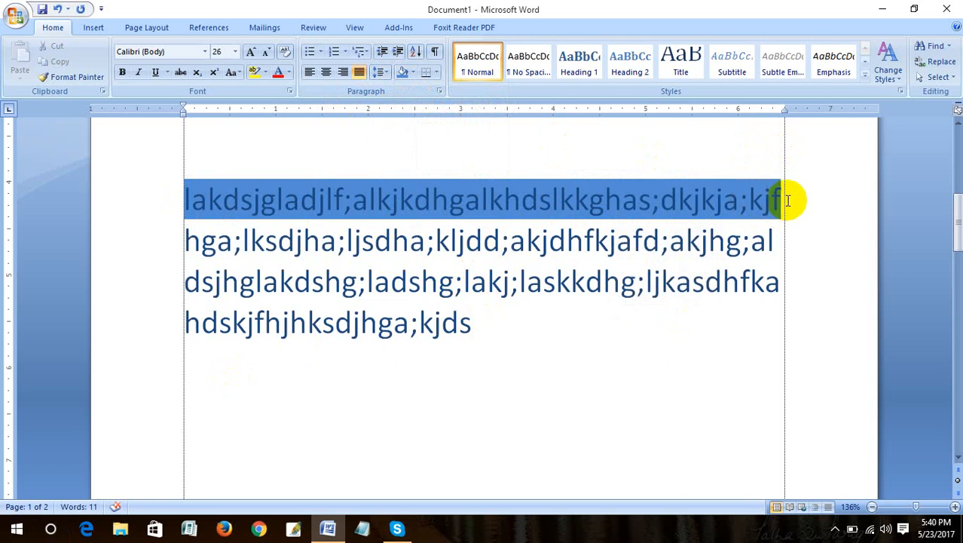
Change the shading behind the first line of the "lakdsjgladjlf" paragraph to light tan
{"action": "left_click_drag", "start_coordinate": [789, 200], "coordinate": [169, 206]}
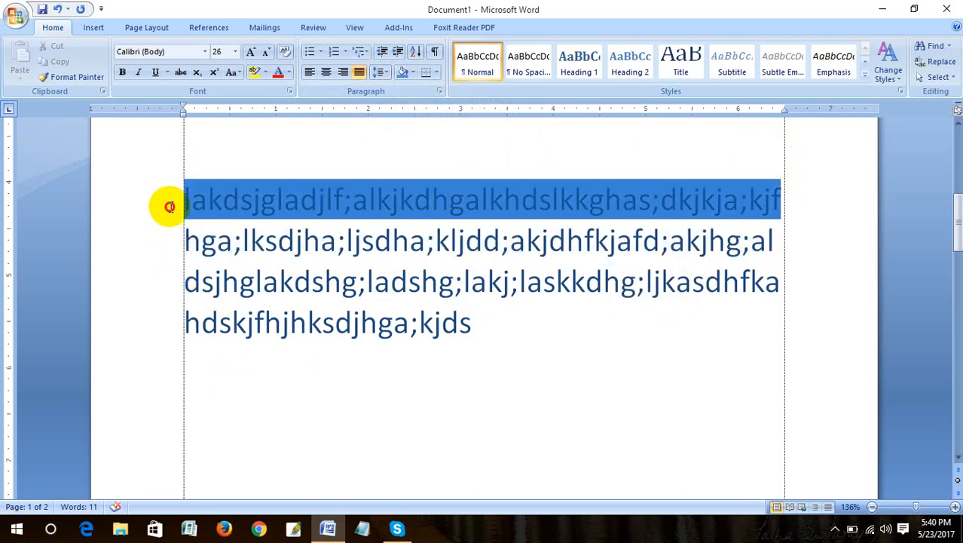
{"action": "left_click", "coordinate": [414, 73]}
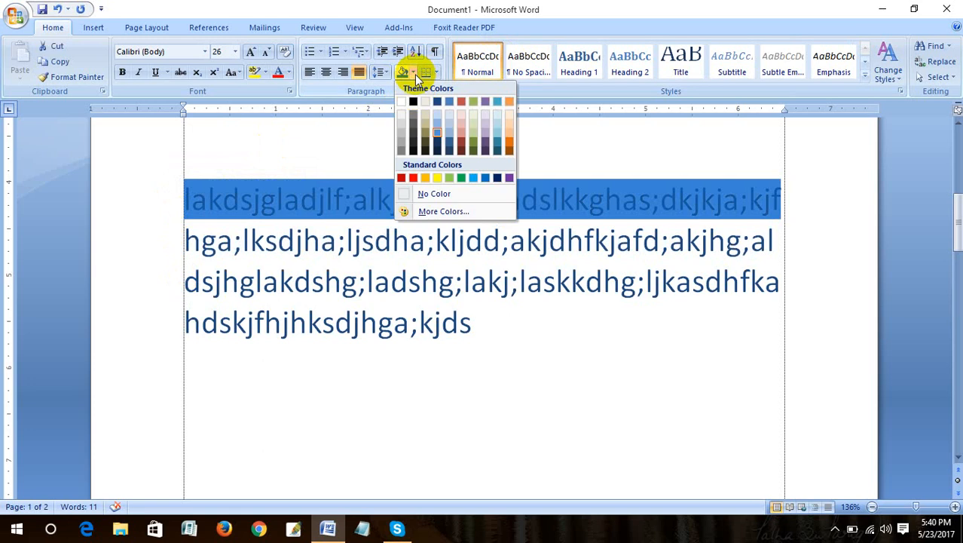
{"action": "left_click", "coordinate": [423, 113]}
{"action": "left_click", "coordinate": [419, 321]}
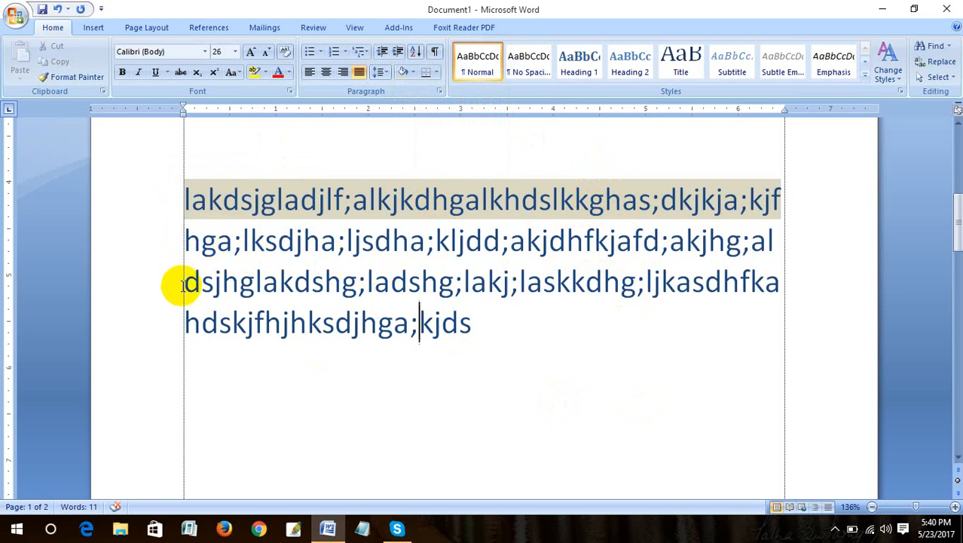
Highlight the paragraph's second line and the third line's opening text "dsjhglakdshg" in yellow
{"action": "left_click_drag", "start_coordinate": [184, 282], "coordinate": [749, 295]}
{"action": "left_click", "coordinate": [748, 317]}
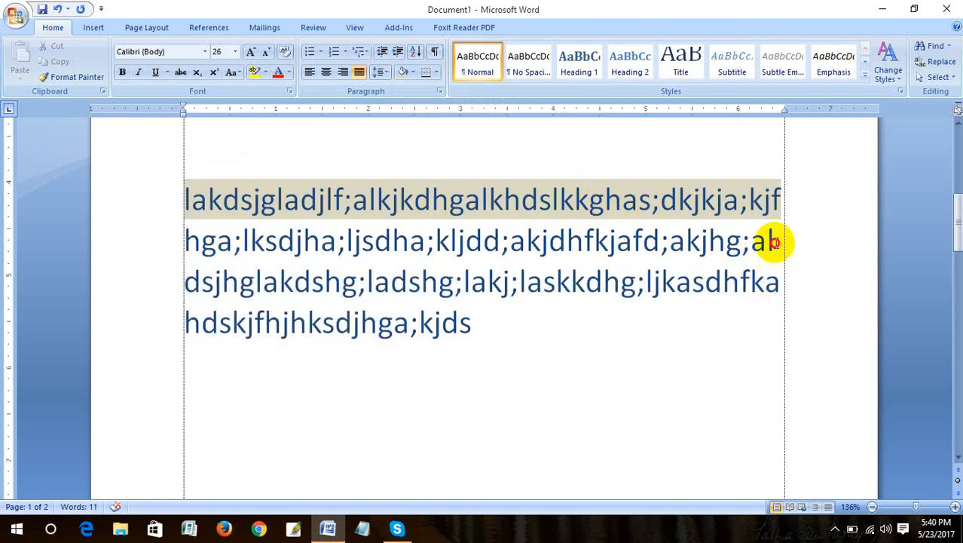
{"action": "left_click_drag", "start_coordinate": [770, 243], "coordinate": [177, 241]}
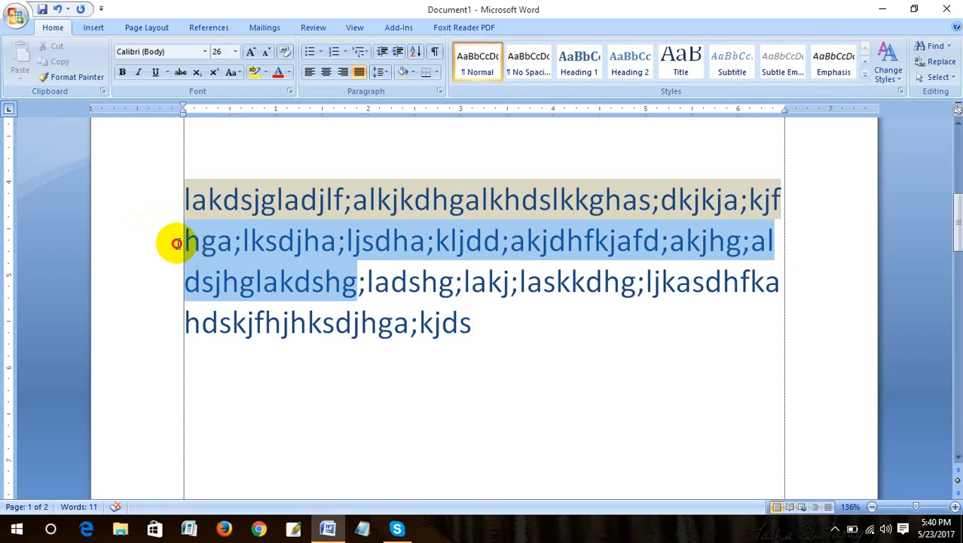
{"action": "left_click", "coordinate": [265, 73]}
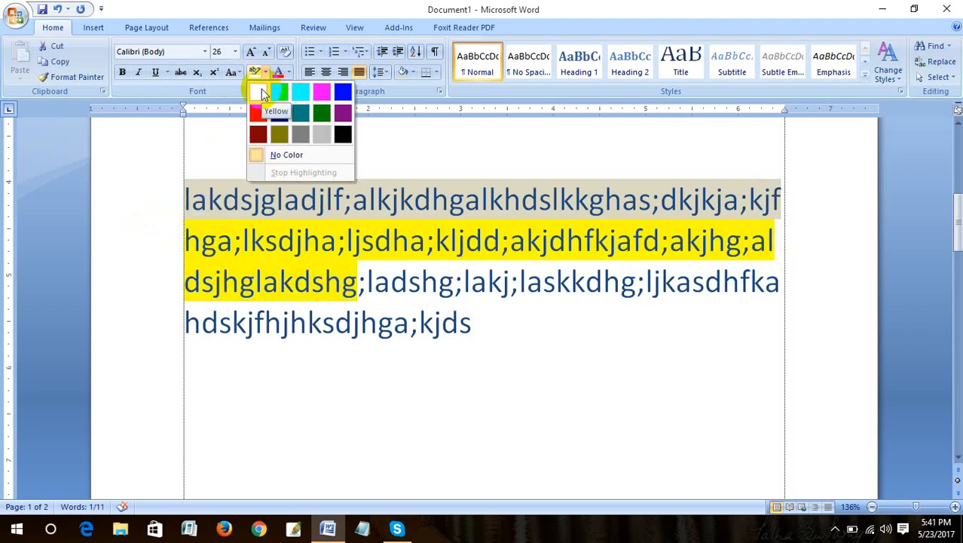
{"action": "left_click", "coordinate": [259, 92]}
{"action": "left_click", "coordinate": [281, 281]}
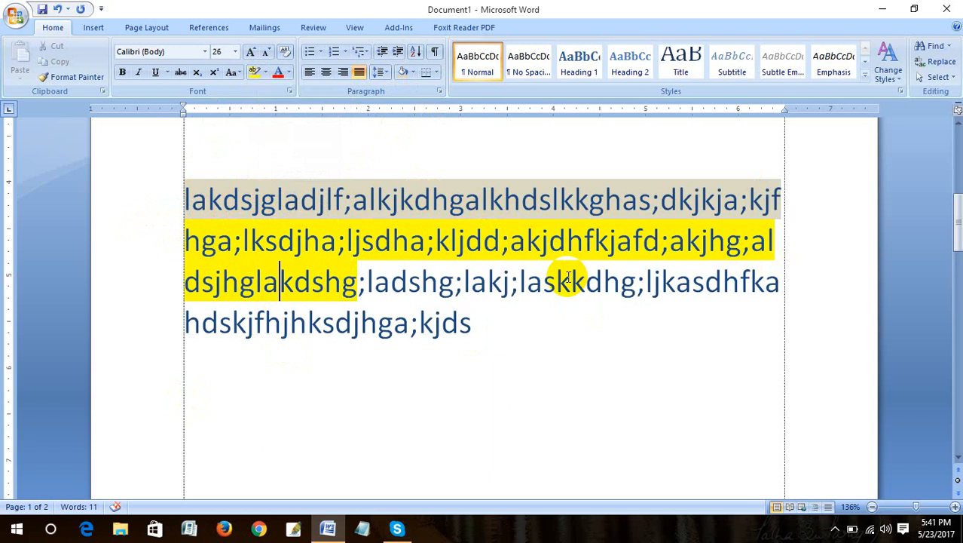
{"action": "left_click", "coordinate": [391, 281]}
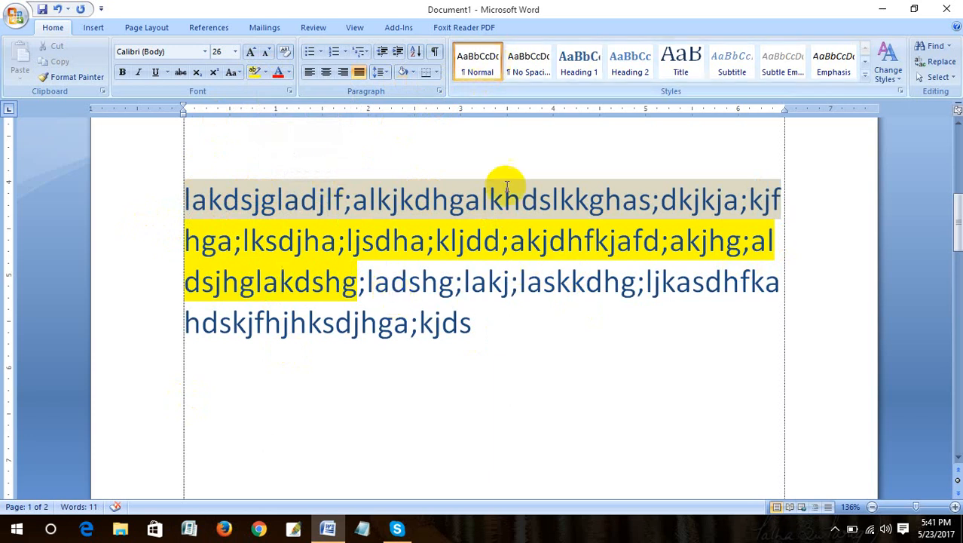
{"action": "left_click", "coordinate": [449, 336]}
{"action": "left_click_drag", "start_coordinate": [449, 336], "coordinate": [167, 209]}
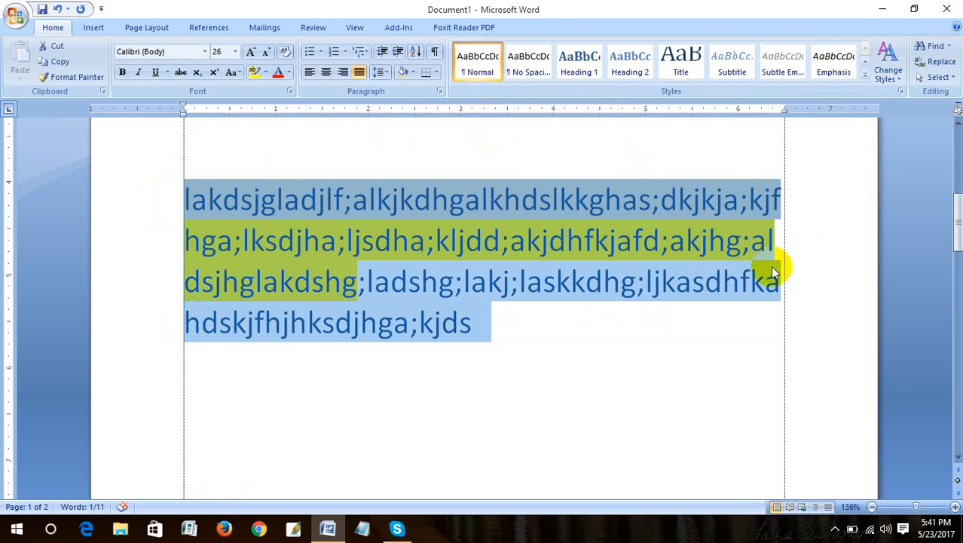
{"action": "left_click", "coordinate": [489, 374]}
{"action": "scroll", "coordinate": [486, 374], "scroll_direction": "up", "scroll_amount": 3}
{"action": "scroll", "coordinate": [485, 374], "scroll_direction": "down", "scroll_amount": 3}
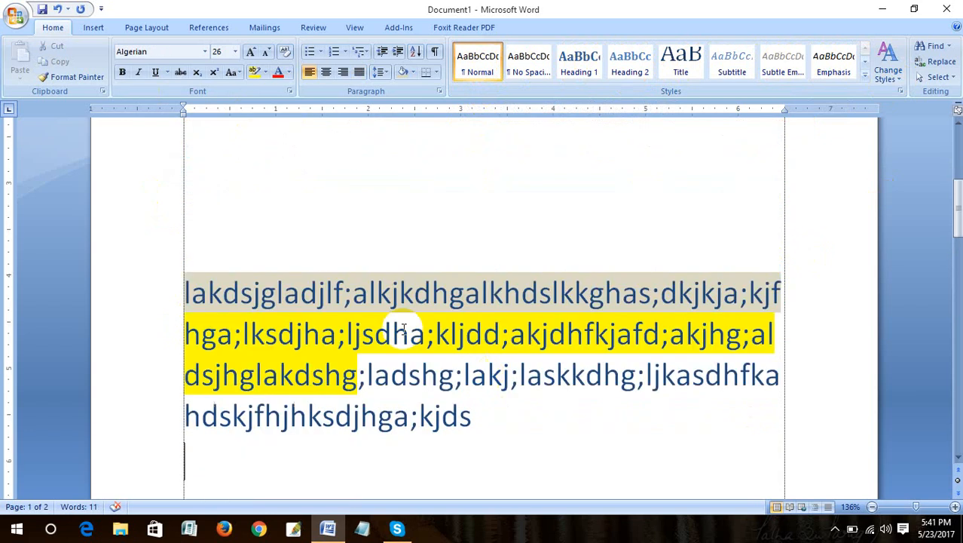
{"action": "left_click", "coordinate": [280, 187]}
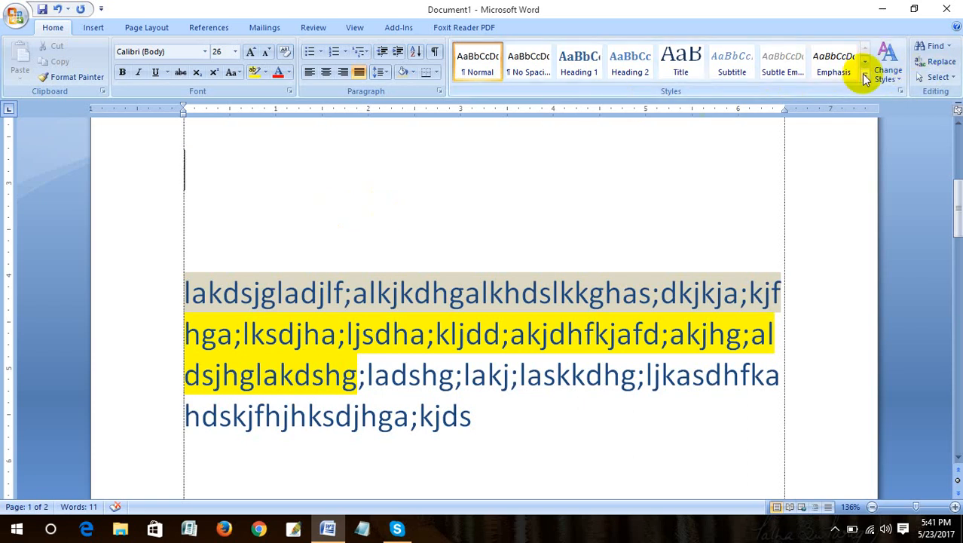
{"action": "left_click", "coordinate": [567, 333]}
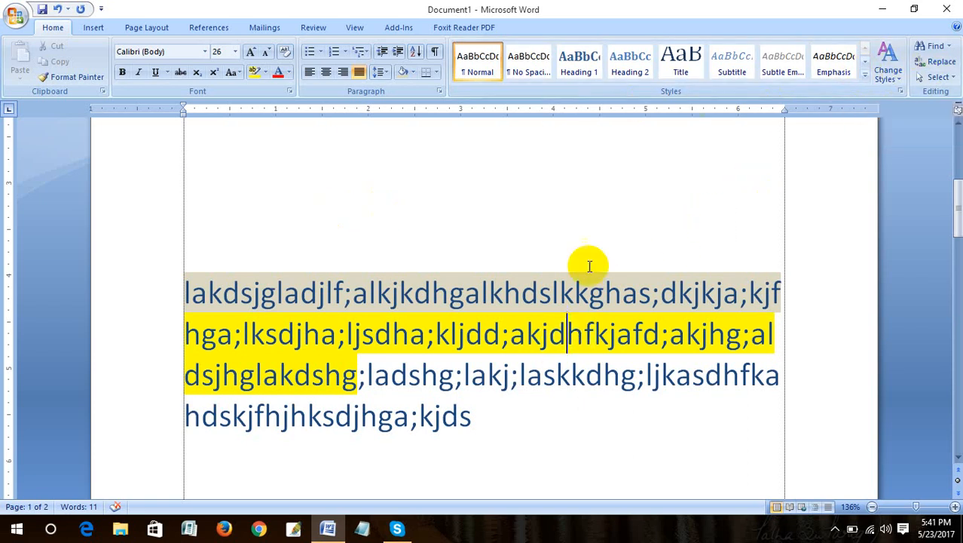
{"action": "left_click", "coordinate": [948, 80]}
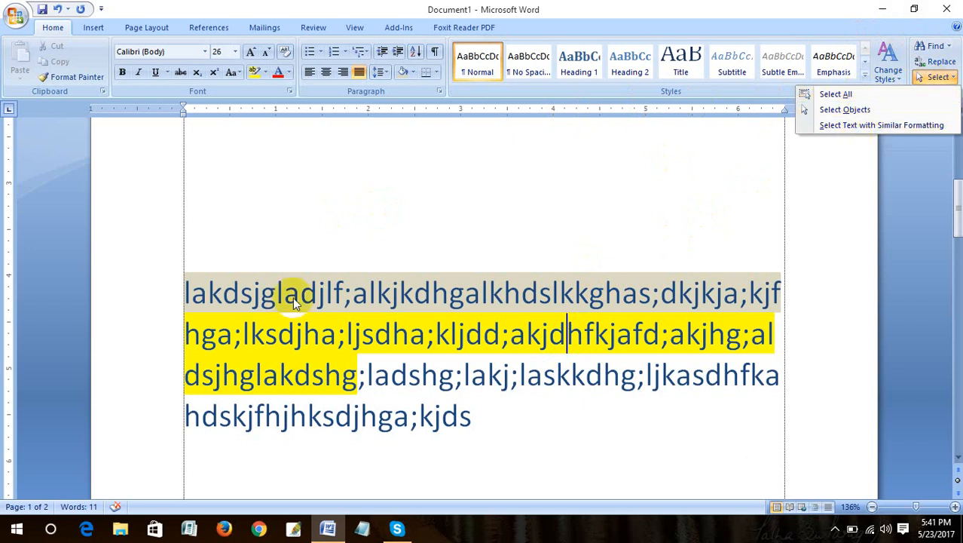
{"action": "left_click", "coordinate": [503, 231]}
{"action": "scroll", "coordinate": [501, 234], "scroll_direction": "up", "scroll_amount": 5}
{"action": "scroll", "coordinate": [501, 236], "scroll_direction": "down", "scroll_amount": 2}
{"action": "left_click", "coordinate": [194, 267]}
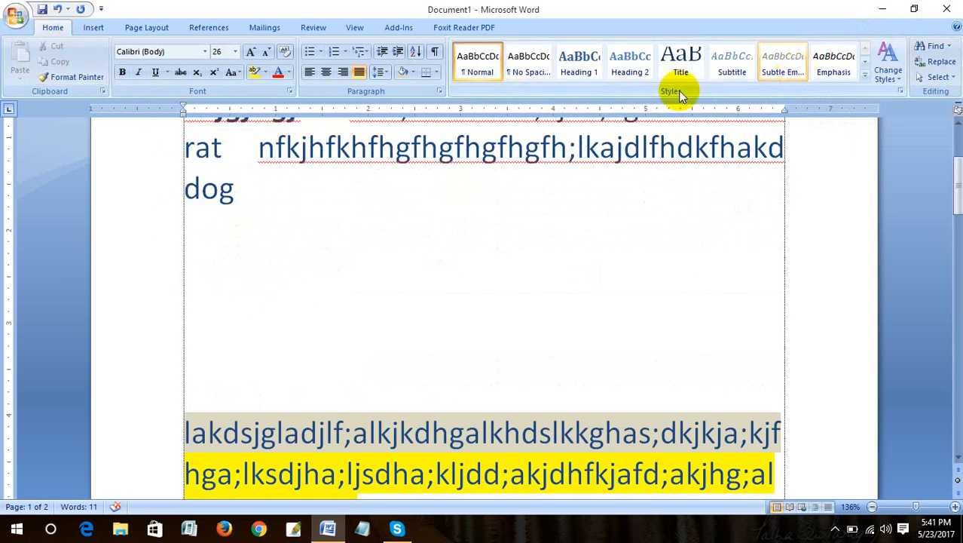
{"action": "left_click", "coordinate": [348, 248]}
{"action": "left_click", "coordinate": [322, 171]}
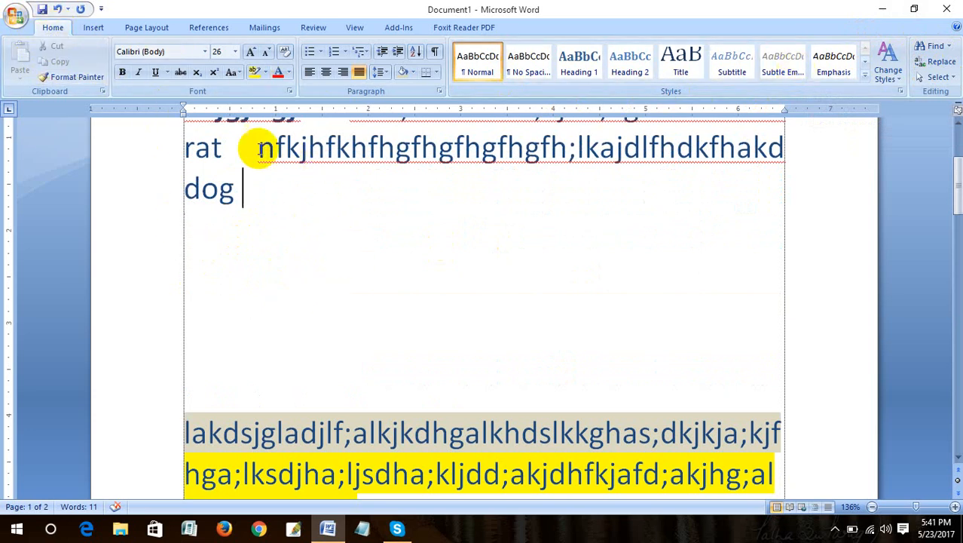
{"action": "left_click_drag", "start_coordinate": [258, 148], "coordinate": [439, 162]}
Copy the word "rat" from the first paragraph and paste it on the blank line below "dog"
{"action": "scroll", "coordinate": [486, 260], "scroll_direction": "up", "scroll_amount": 2}
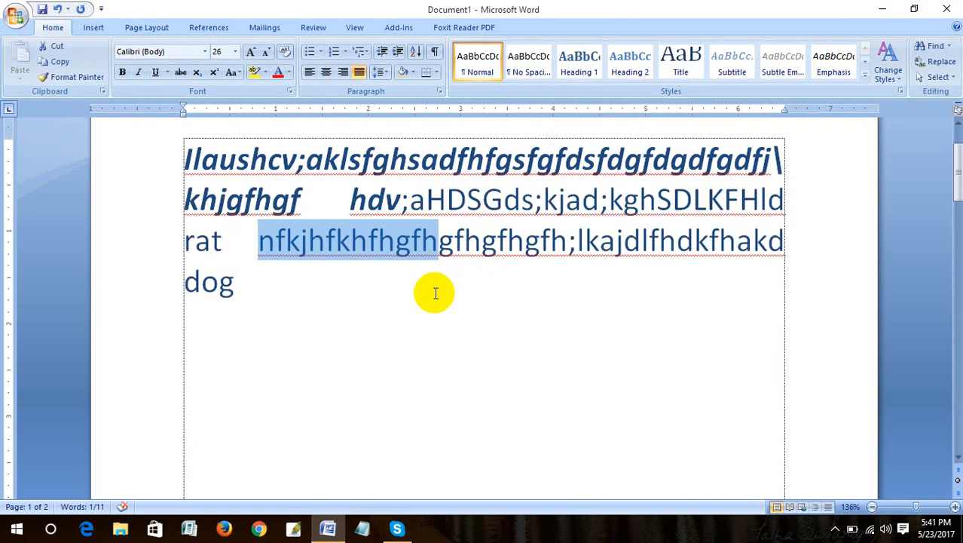
{"action": "scroll", "coordinate": [436, 294], "scroll_direction": "up", "scroll_amount": 1}
{"action": "scroll", "coordinate": [431, 282], "scroll_direction": "up", "scroll_amount": 1}
{"action": "scroll", "coordinate": [424, 232], "scroll_direction": "down", "scroll_amount": 1}
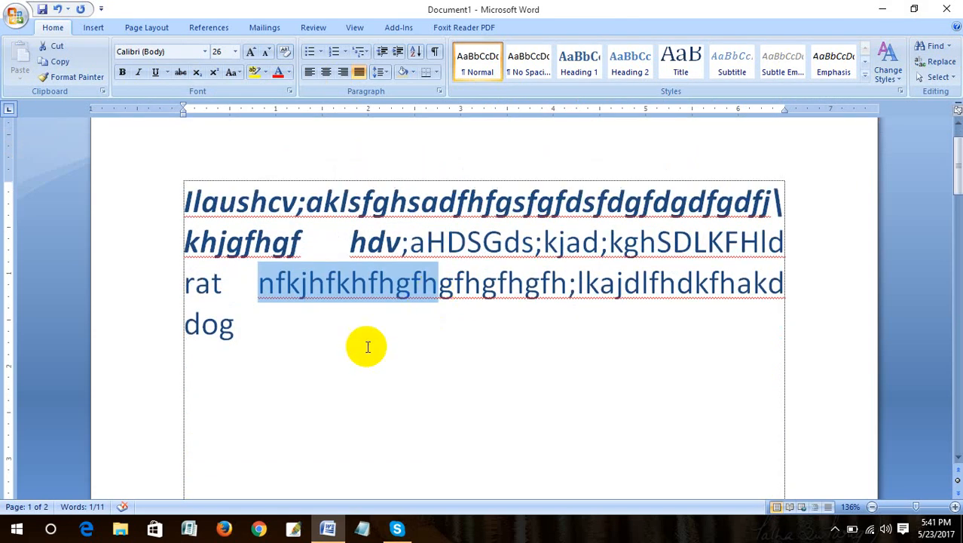
{"action": "left_click", "coordinate": [357, 352]}
{"action": "left_click", "coordinate": [212, 283]}
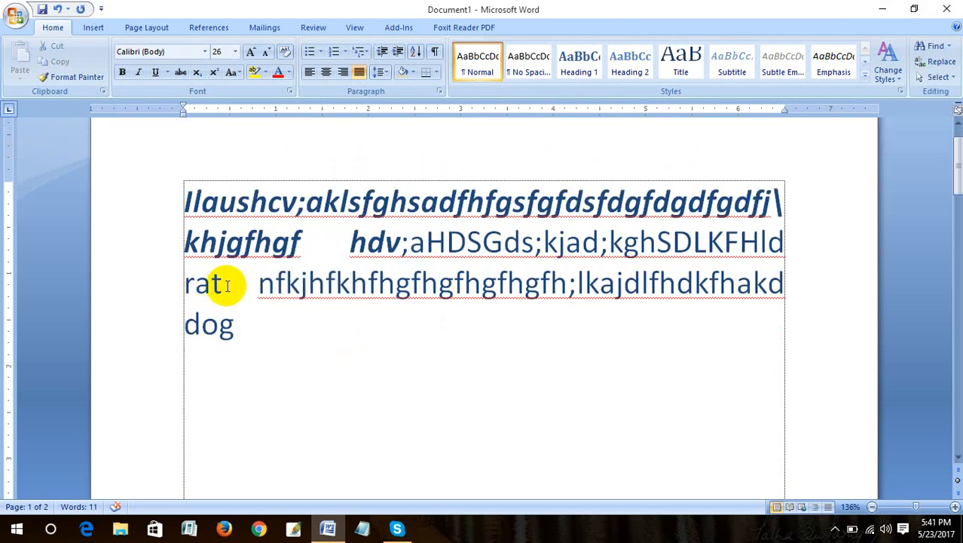
{"action": "left_click_drag", "start_coordinate": [226, 285], "coordinate": [186, 287]}
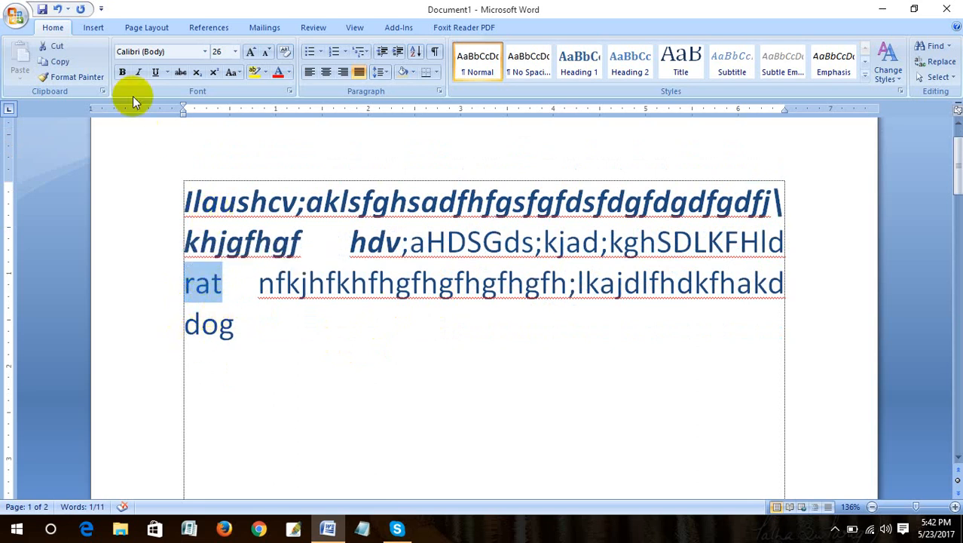
{"action": "left_click", "coordinate": [61, 63]}
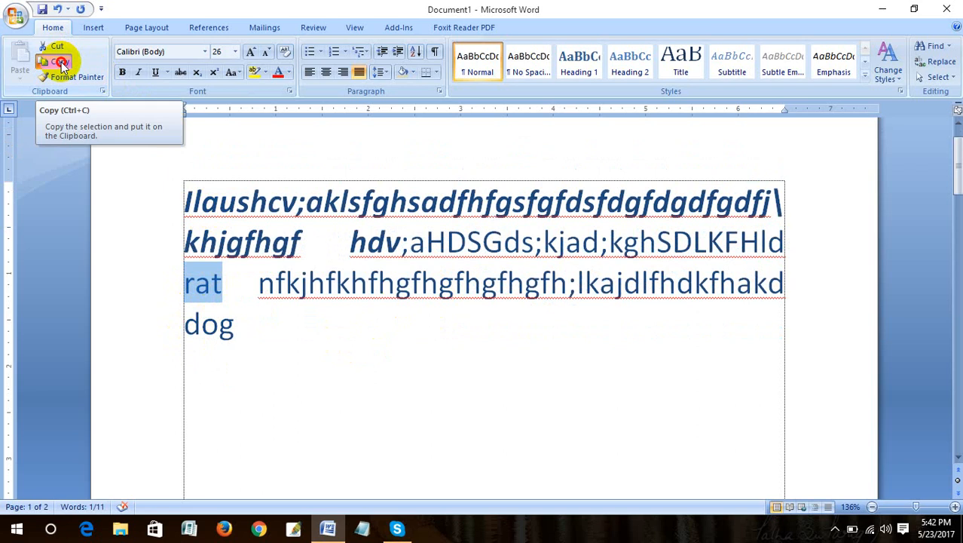
{"action": "left_click", "coordinate": [189, 378]}
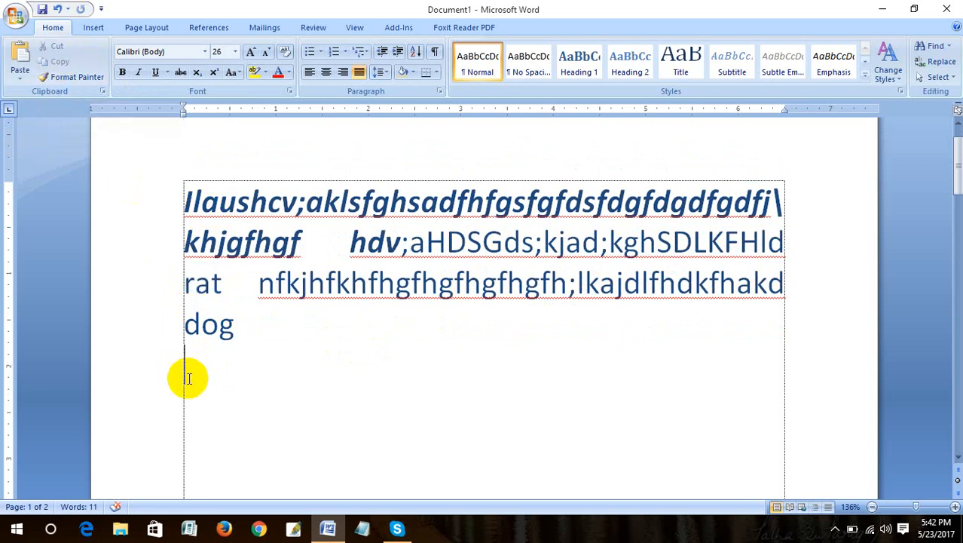
{"action": "right_click", "coordinate": [189, 379]}
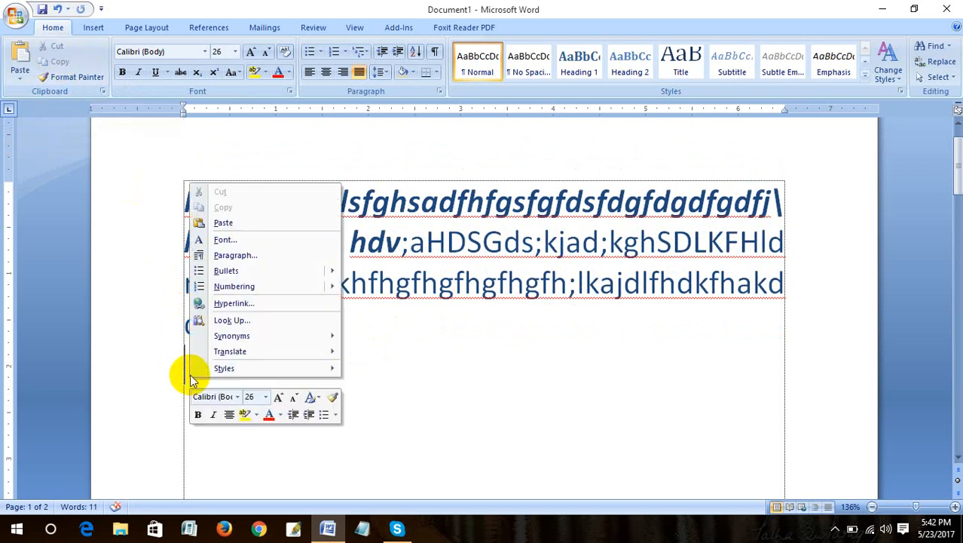
{"action": "left_click", "coordinate": [239, 224]}
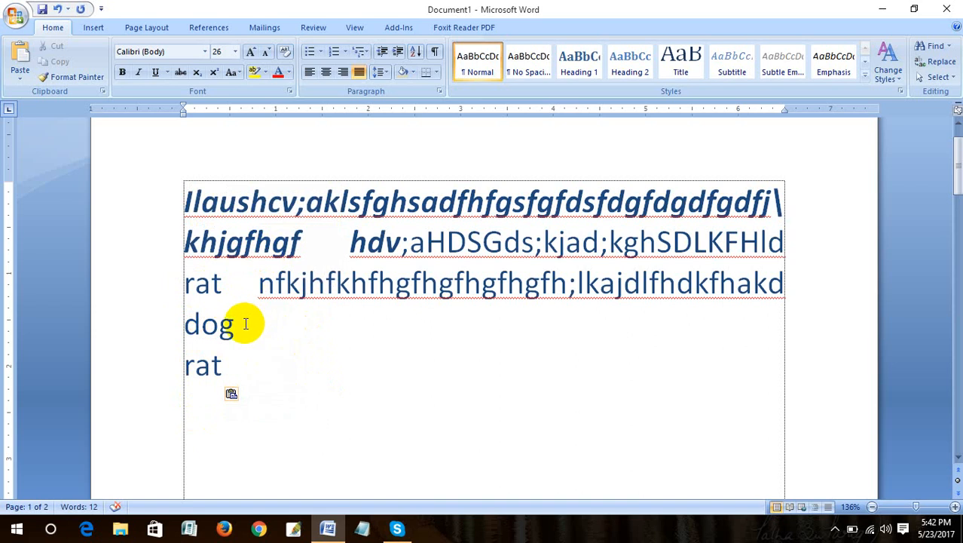
Move the word "dog" from the first paragraph to the blank line below the "lakdsjgladjlf" paragraph using Cut and Paste
{"action": "left_click_drag", "start_coordinate": [245, 321], "coordinate": [191, 330]}
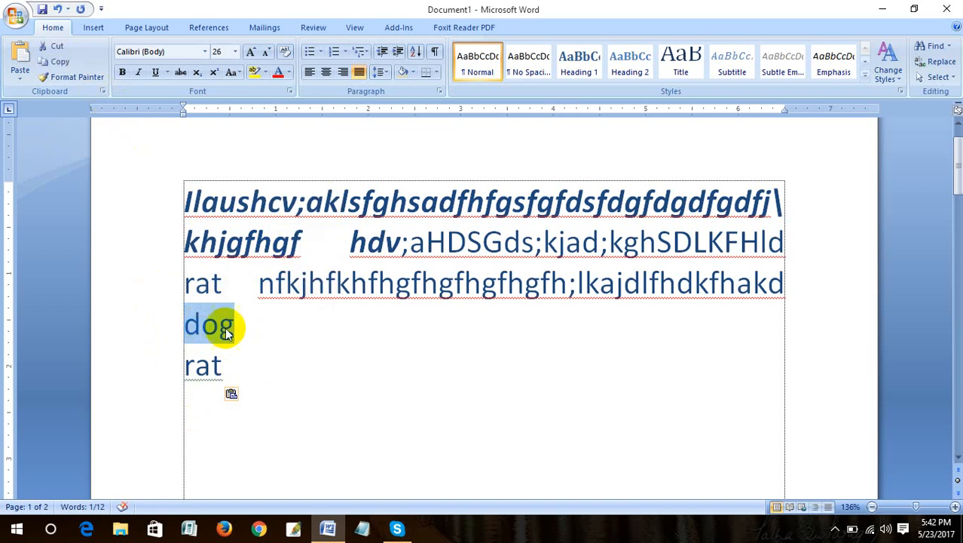
{"action": "right_click", "coordinate": [225, 327]}
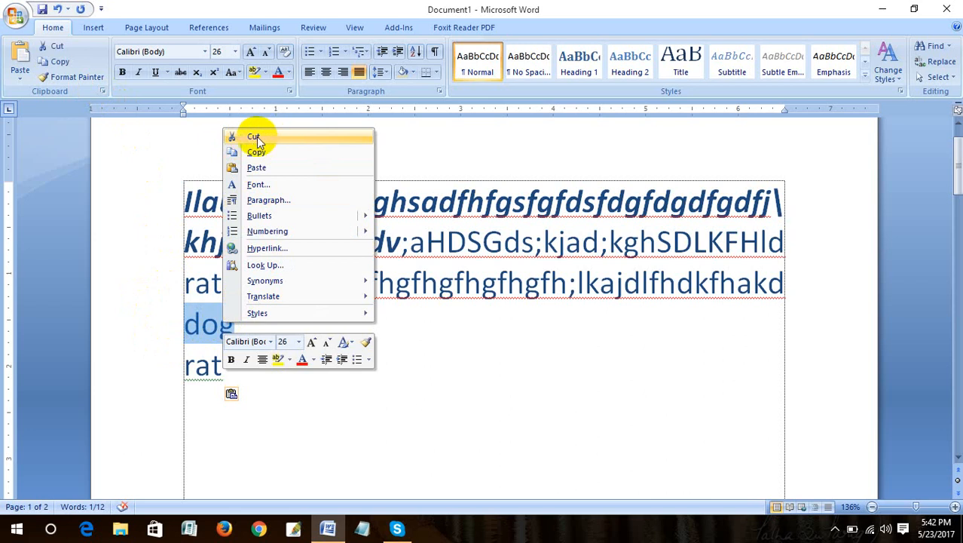
{"action": "left_click", "coordinate": [88, 93]}
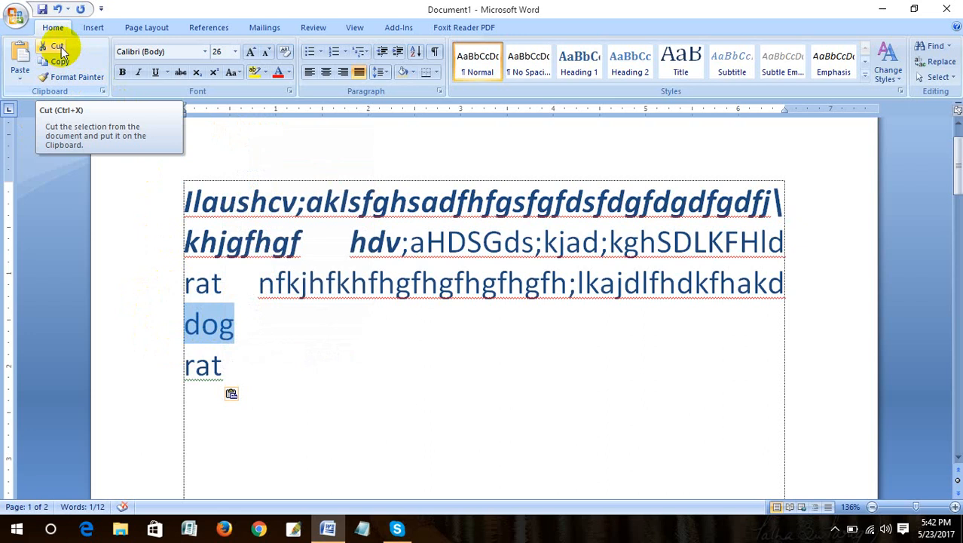
{"action": "left_click", "coordinate": [57, 46]}
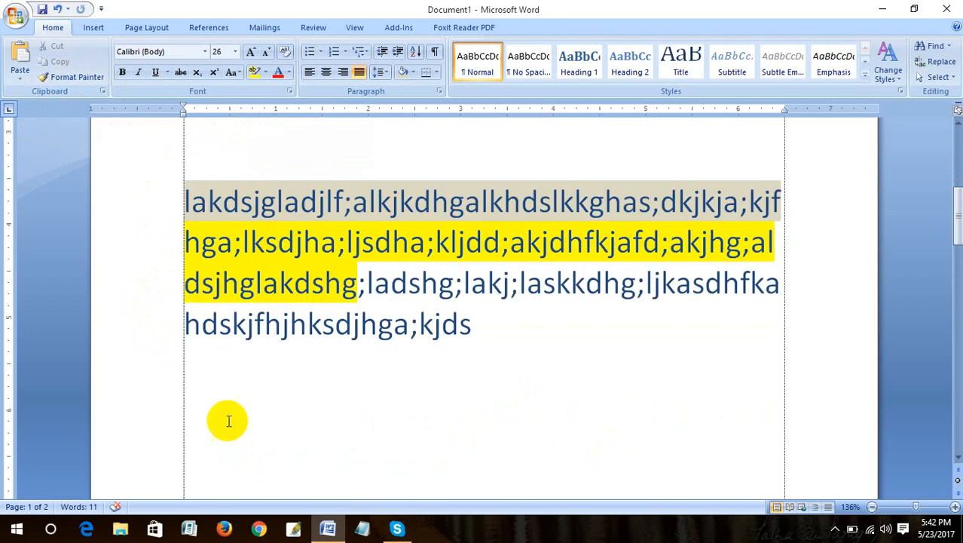
{"action": "left_click", "coordinate": [566, 327]}
{"action": "left_click", "coordinate": [261, 396]}
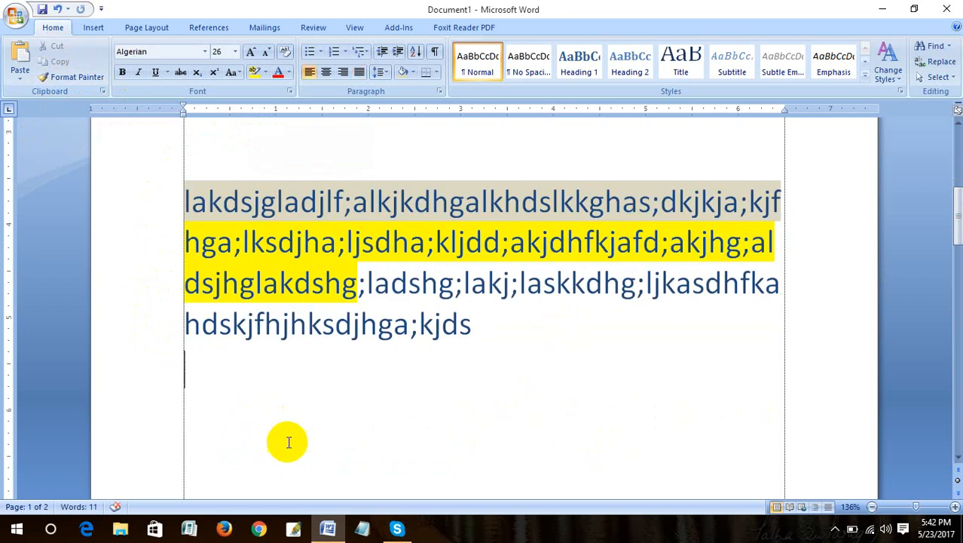
{"action": "left_click", "coordinate": [19, 54]}
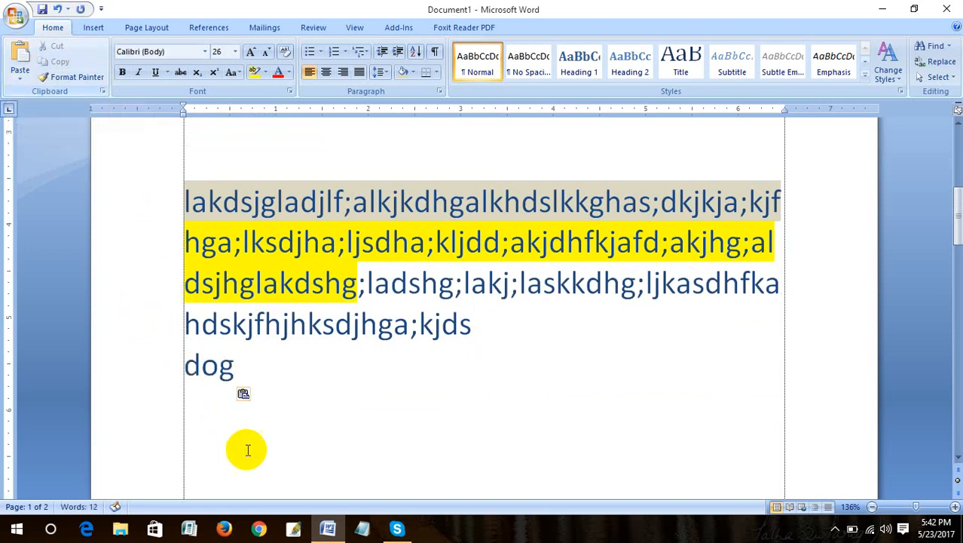
Examine where "dog" was cut from and pasted, and look through both pages of the document
{"action": "scroll", "coordinate": [247, 450], "scroll_direction": "up", "scroll_amount": 4}
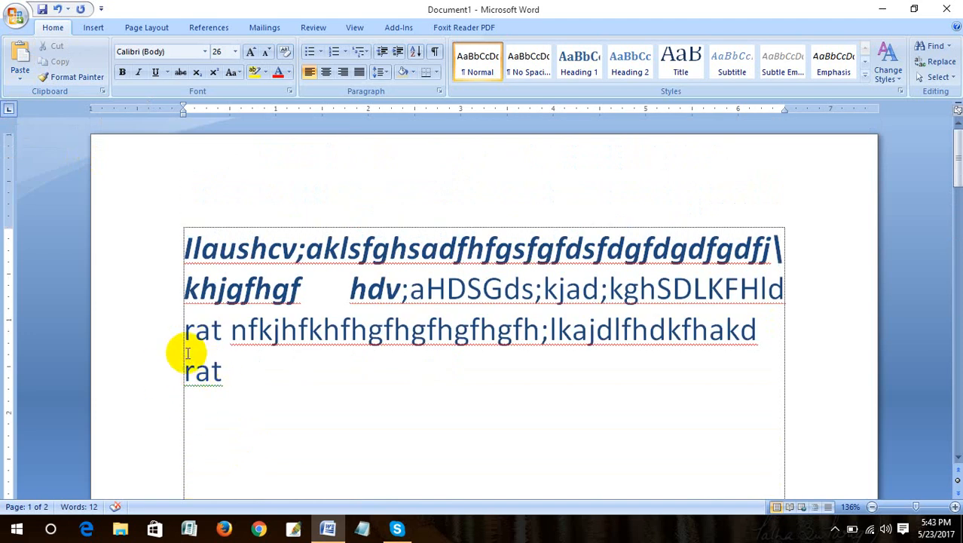
{"action": "scroll", "coordinate": [270, 383], "scroll_direction": "down", "scroll_amount": 3}
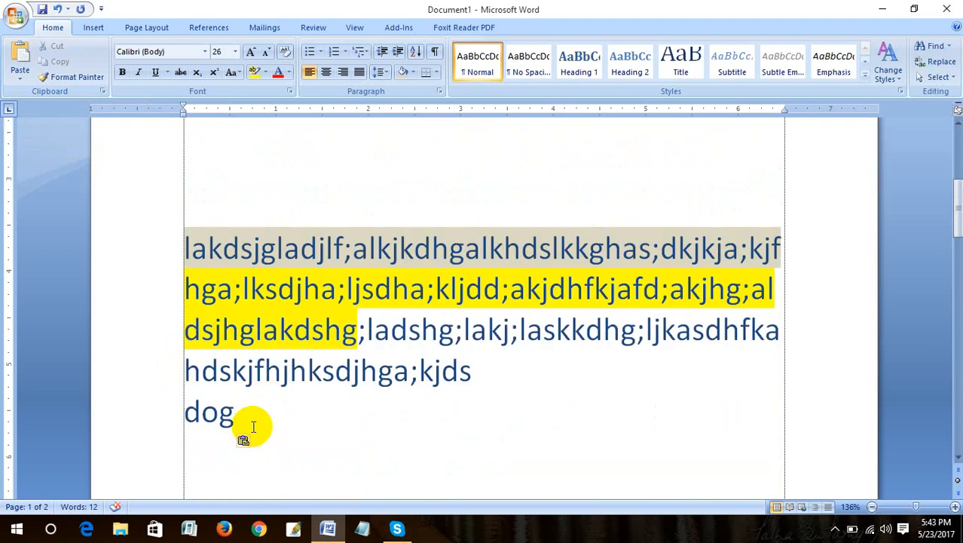
{"action": "left_click", "coordinate": [162, 416]}
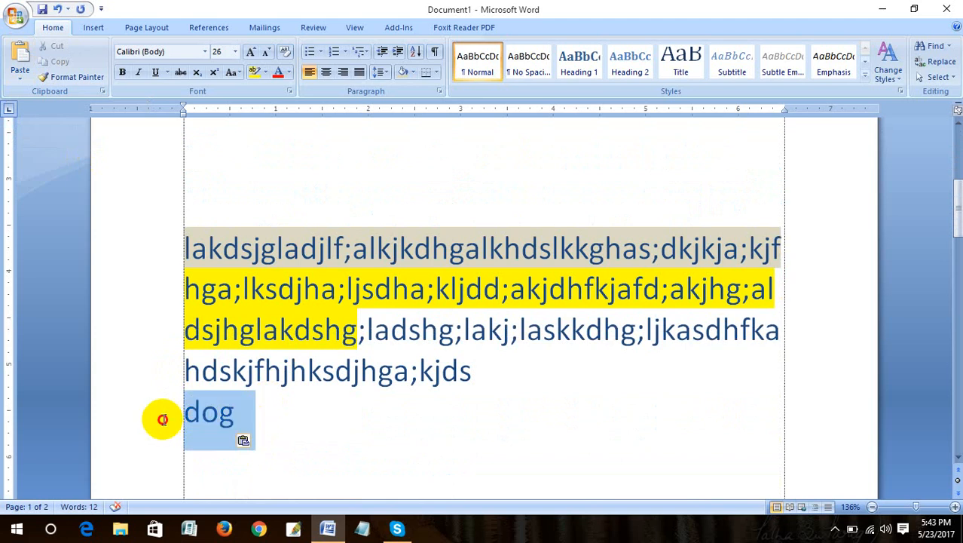
{"action": "scroll", "coordinate": [957, 358], "scroll_direction": "up", "scroll_amount": 7}
{"action": "scroll", "coordinate": [958, 358], "scroll_direction": "down", "scroll_amount": 19}
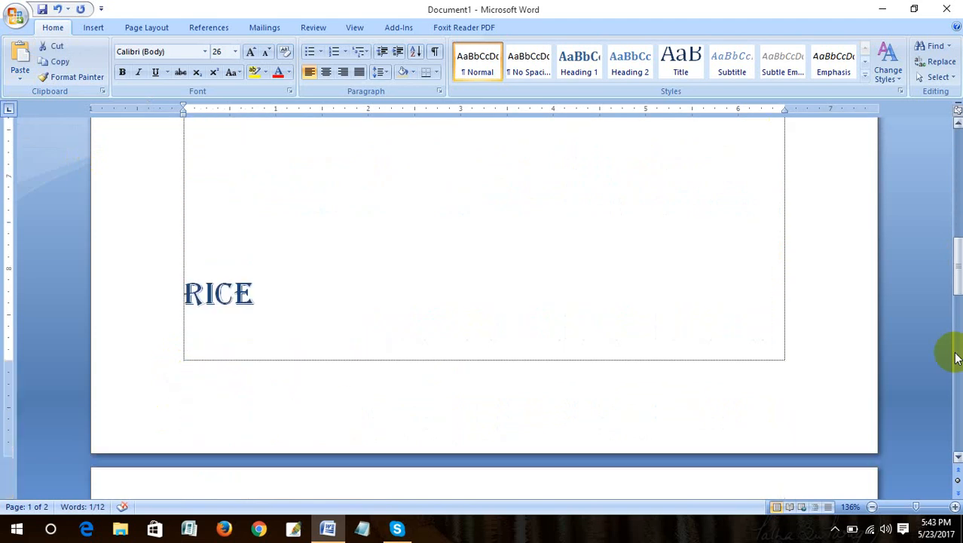
{"action": "scroll", "coordinate": [957, 358], "scroll_direction": "down", "scroll_amount": 10}
{"action": "scroll", "coordinate": [957, 358], "scroll_direction": "up", "scroll_amount": 20}
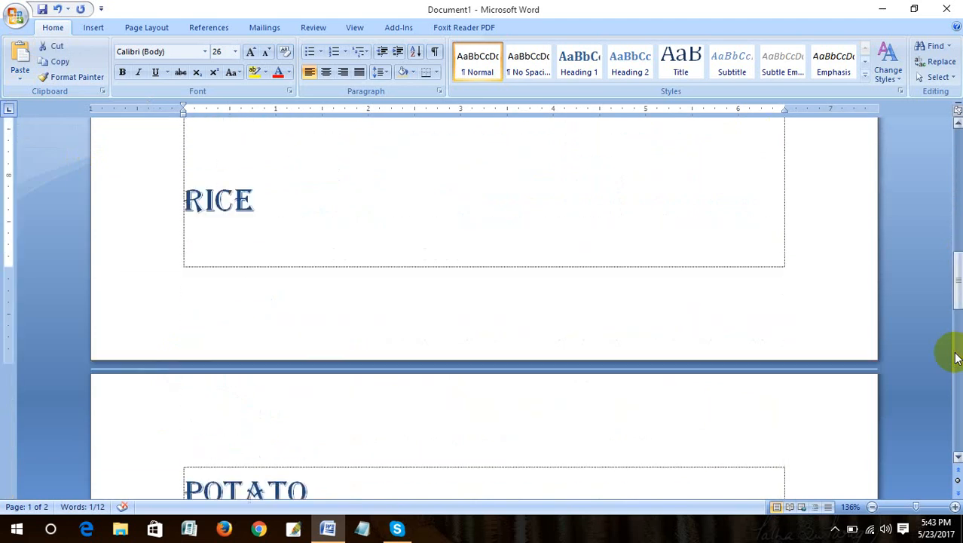
{"action": "scroll", "coordinate": [957, 358], "scroll_direction": "up", "scroll_amount": 2}
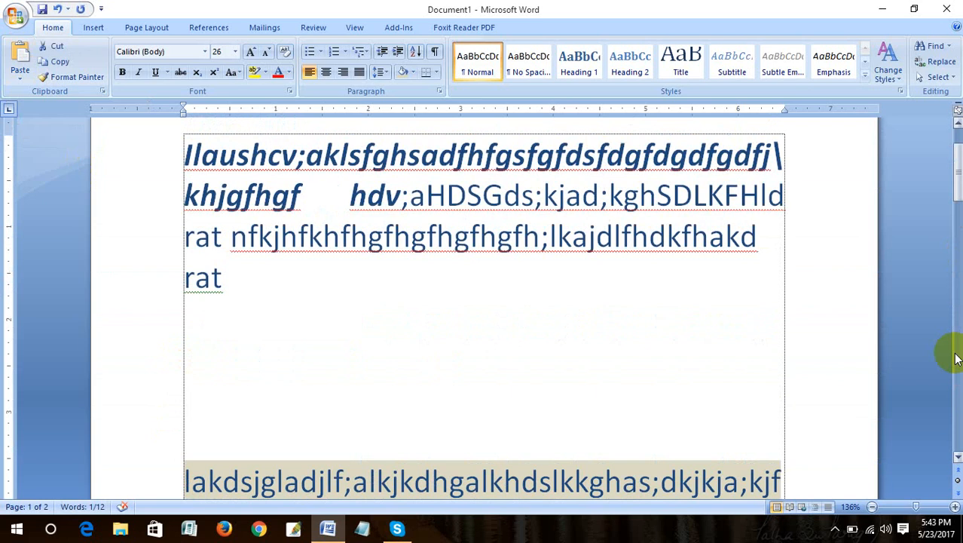
{"action": "scroll", "coordinate": [957, 359], "scroll_direction": "up", "scroll_amount": 1}
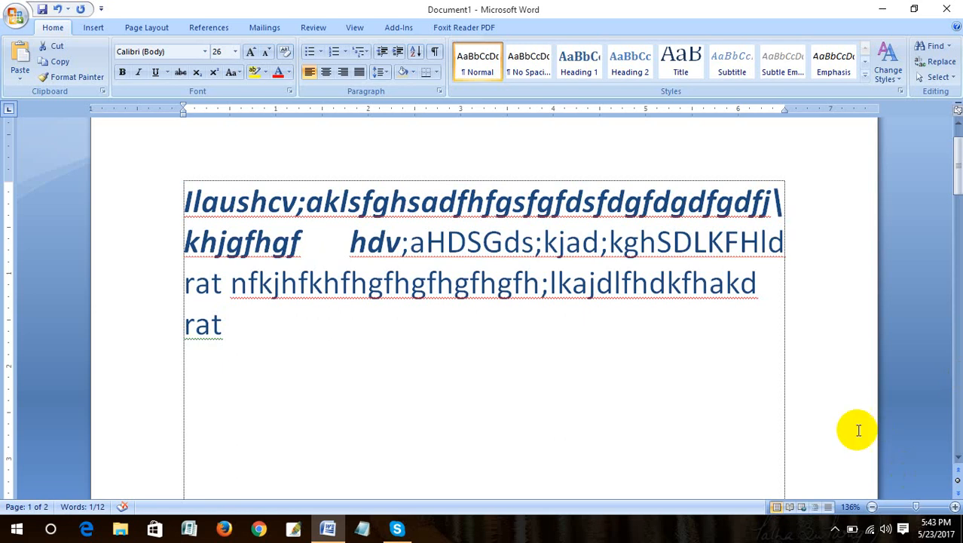
Write "Cut = Ctrl+x" on the second line below "rat", leaving one blank line between them
{"action": "left_click", "coordinate": [351, 386]}
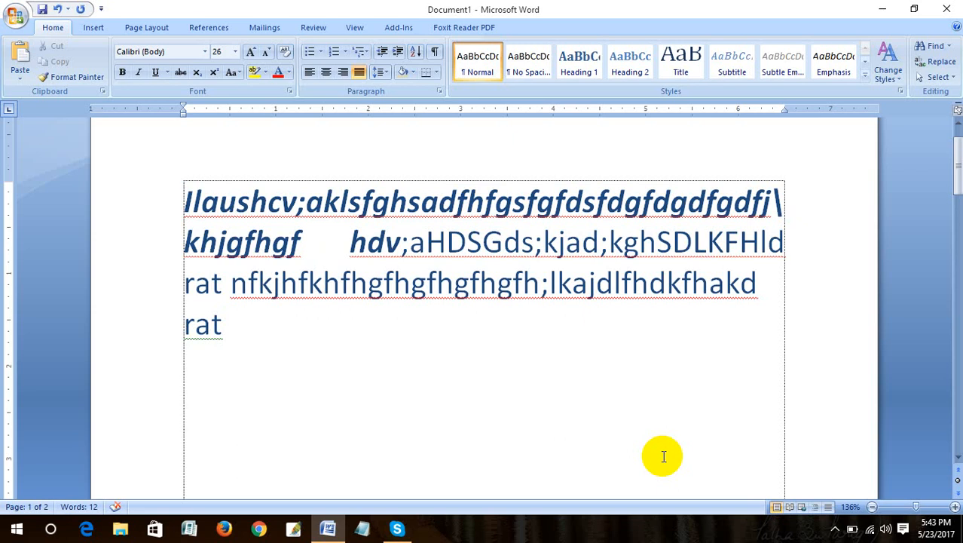
{"action": "type", "text": "Cut"}
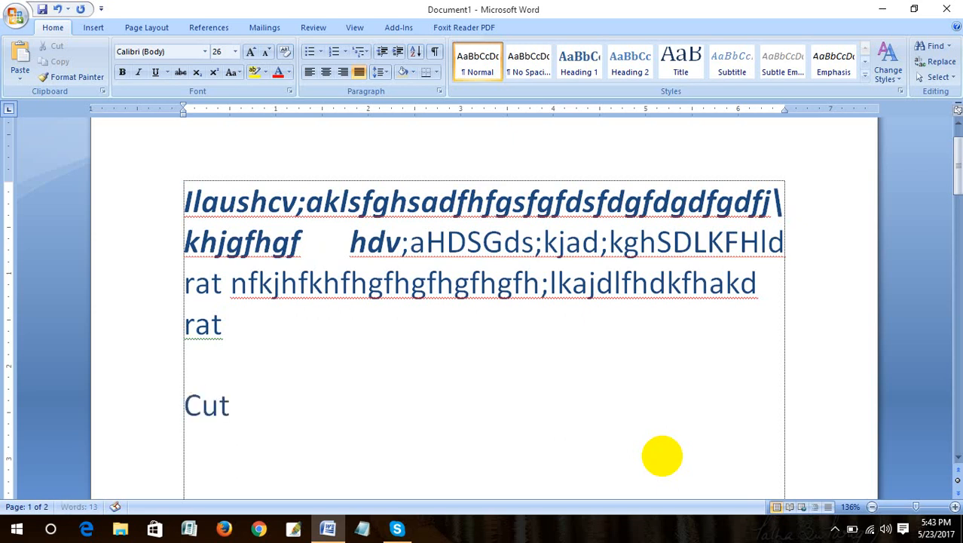
{"action": "type", "text": " = Ctr"}
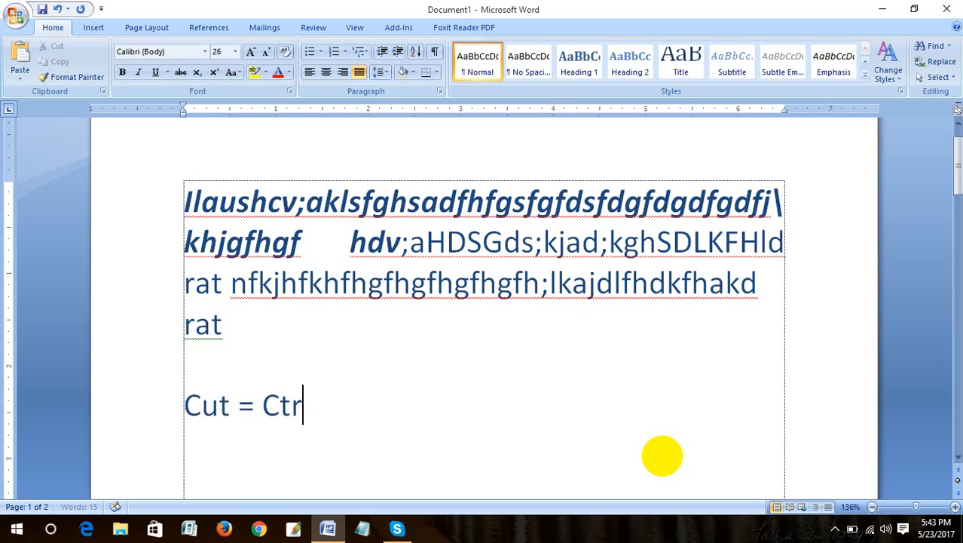
{"action": "type", "text": "l+"}
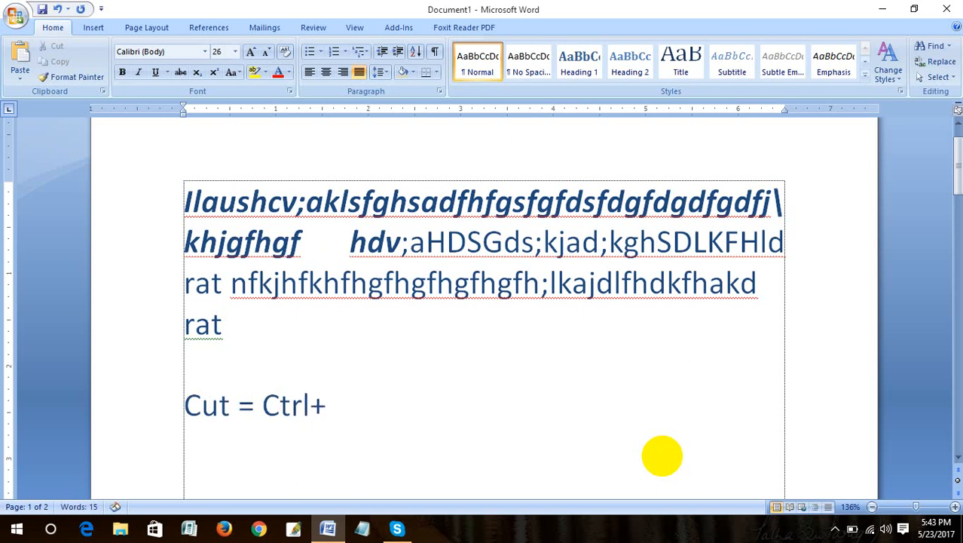
{"action": "type", "text": "X"}
{"action": "key", "text": "BackSpace"}
{"action": "type", "text": "x"}
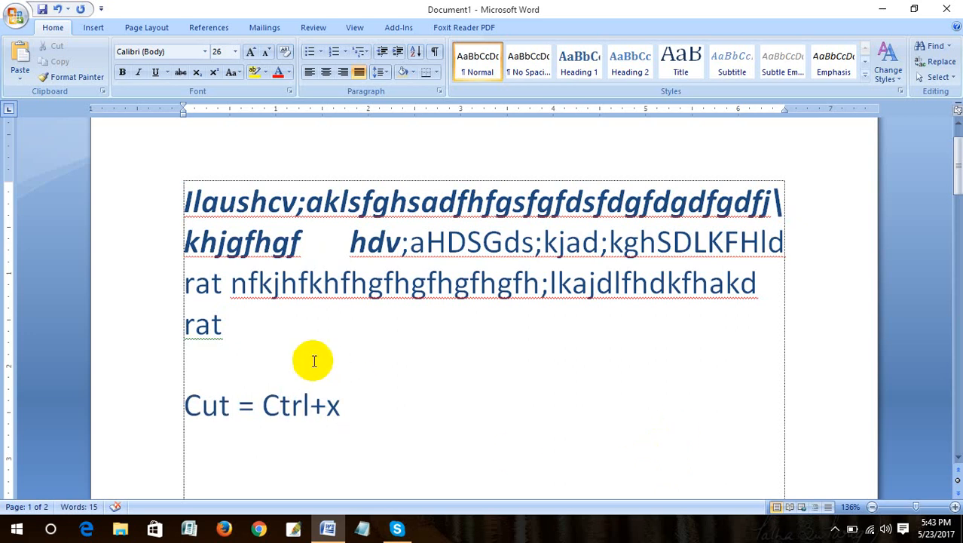
Insert a new line reading "keyboard shortcut" directly above the "Cut = Ctrl+x" line
{"action": "left_click", "coordinate": [395, 389]}
{"action": "key", "text": "Return"}
{"action": "type", "text": "ke"}
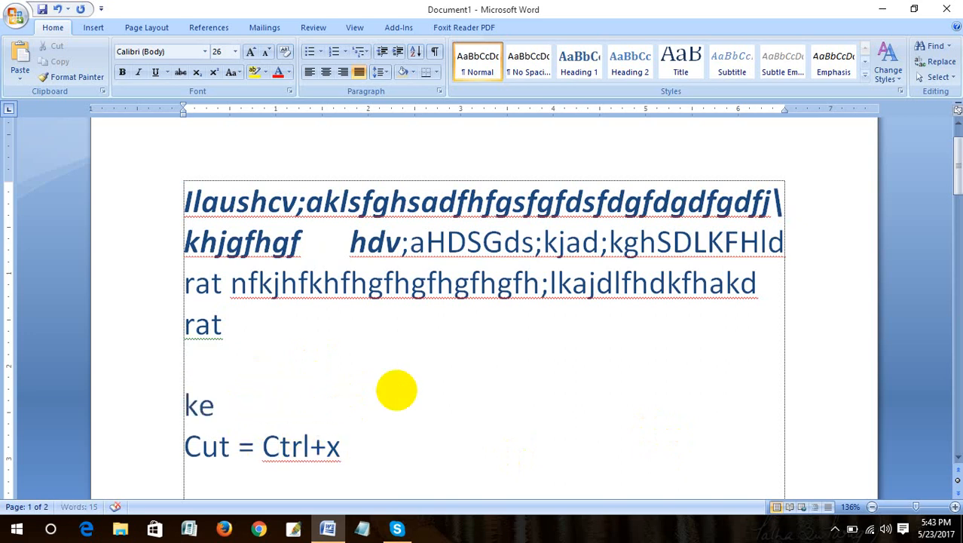
{"action": "type", "text": "yboard "}
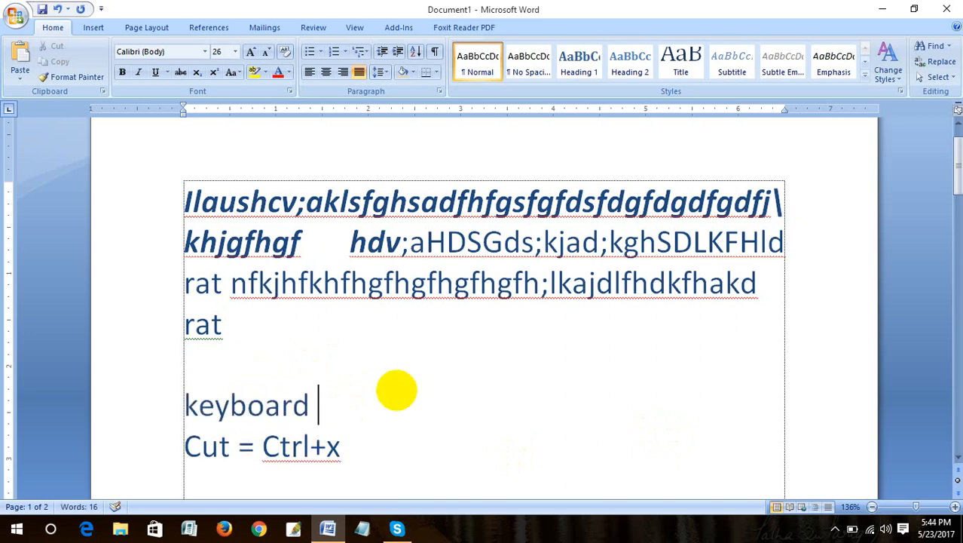
{"action": "type", "text": "shortcut"}
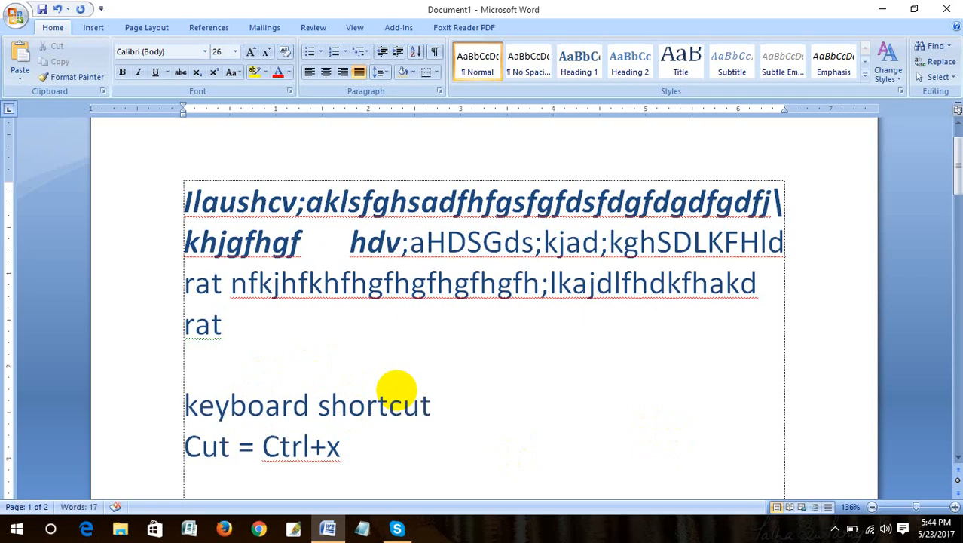
Add the line "Copy= Ctrl+c" below "Cut = Ctrl+x" and start a new line after it
{"action": "scroll", "coordinate": [731, 424], "scroll_direction": "down", "scroll_amount": 2}
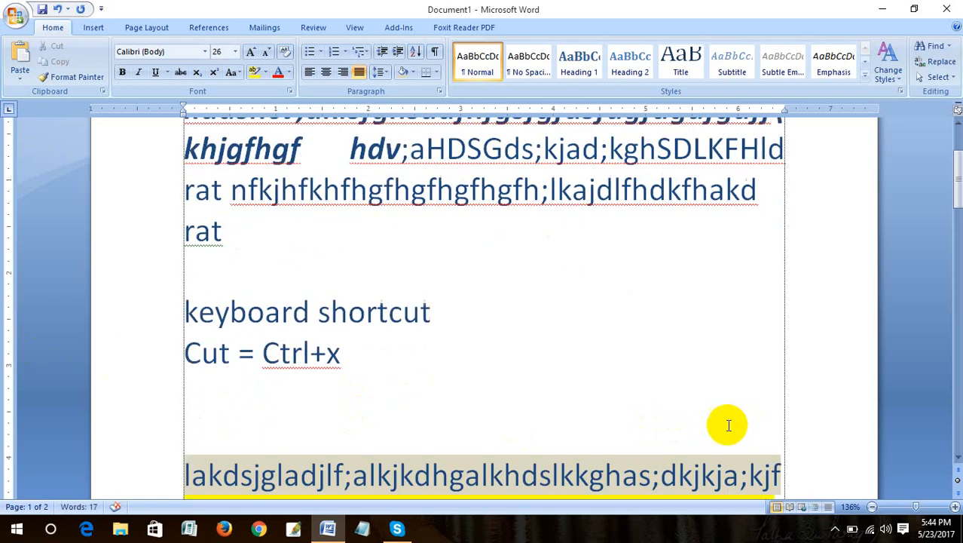
{"action": "left_click", "coordinate": [184, 352]}
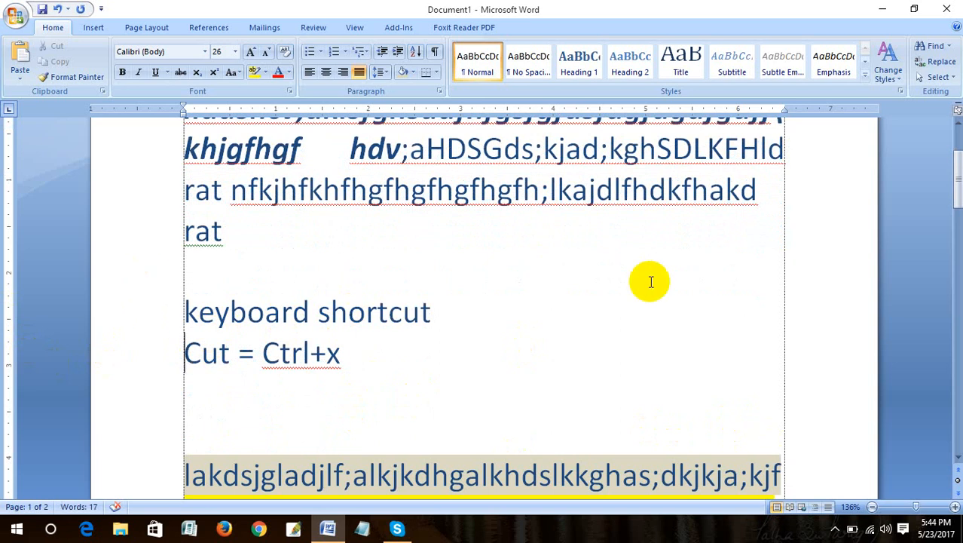
{"action": "left_click", "coordinate": [358, 362]}
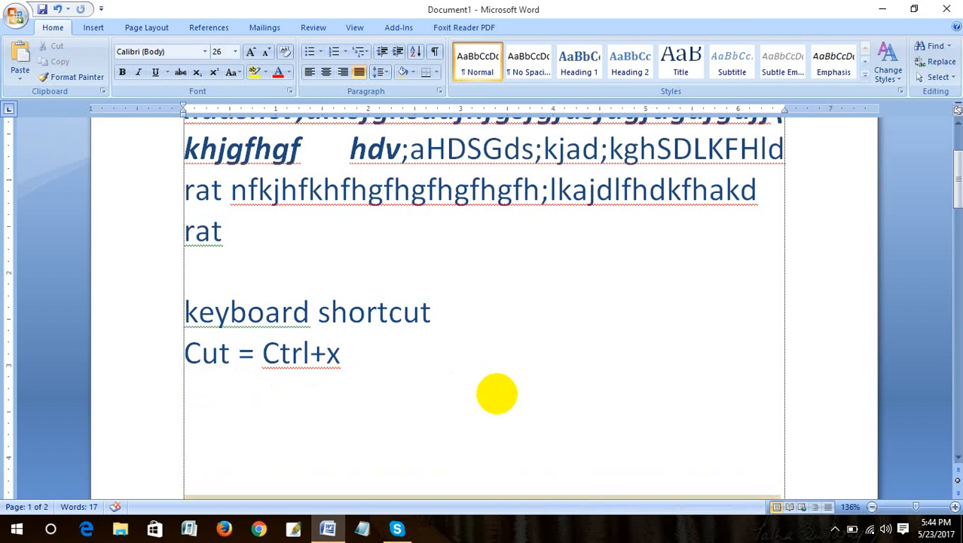
{"action": "type", "text": "copy"}
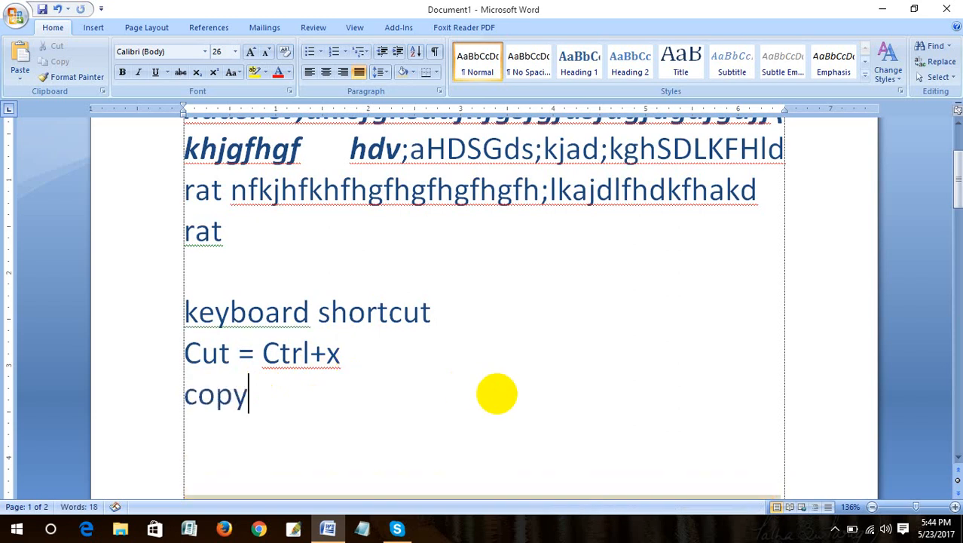
{"action": "type", "text": "="}
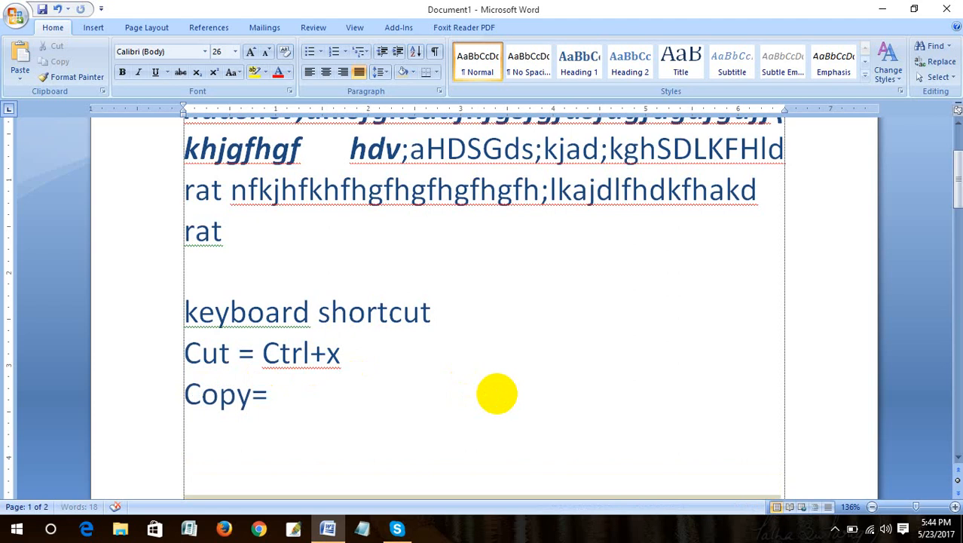
{"action": "type", "text": " Ctrl"}
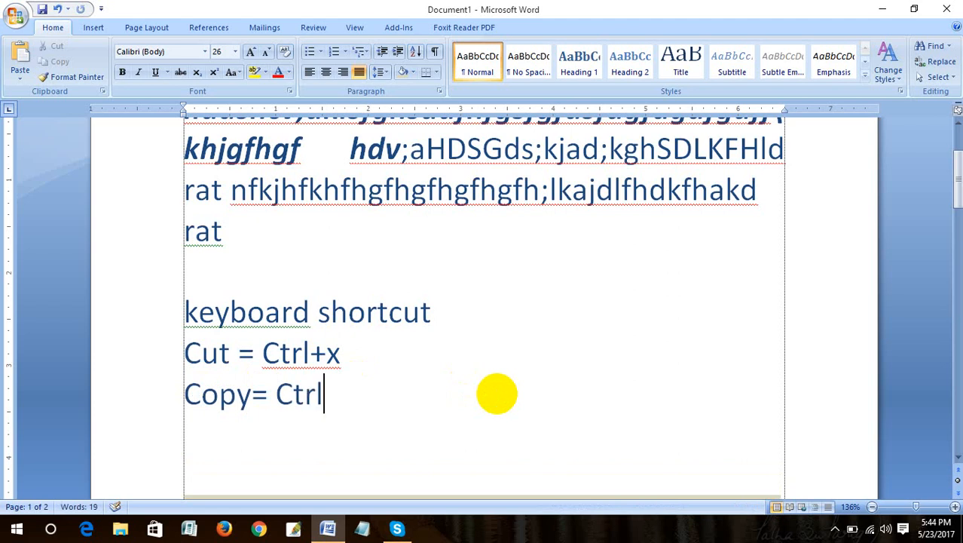
{"action": "type", "text": "+c"}
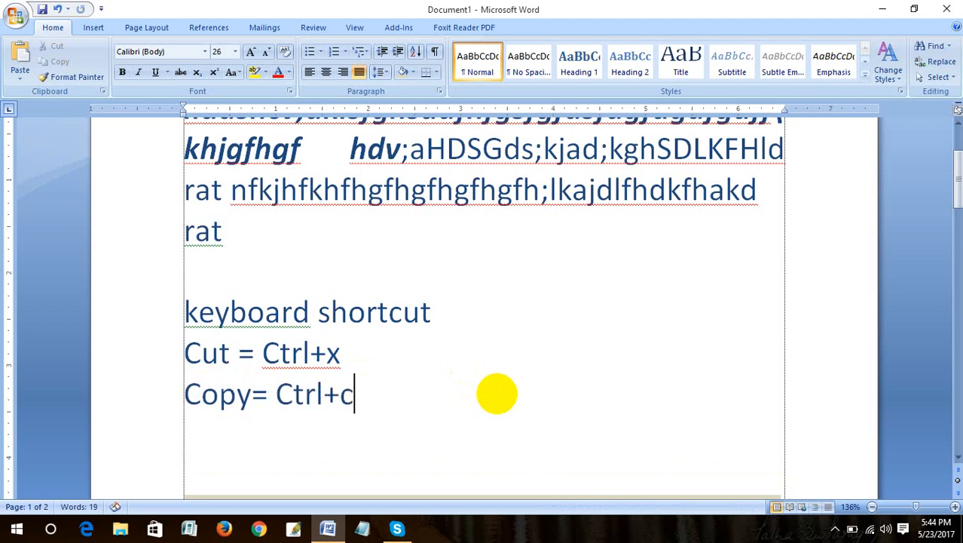
{"action": "key", "text": "Return"}
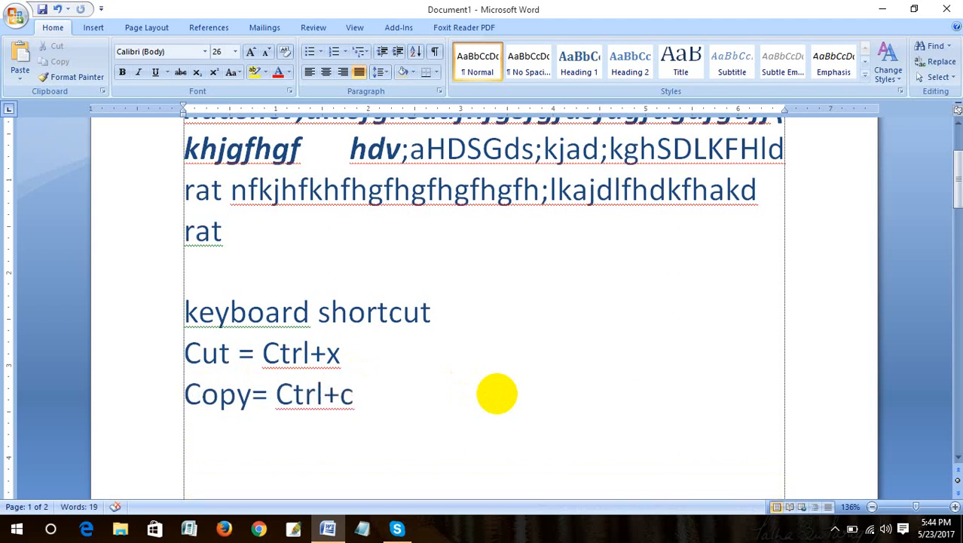
Write "Paste= Ctrl+v" on the line below "Copy= Ctrl+c"
{"action": "type", "text": "Paste"}
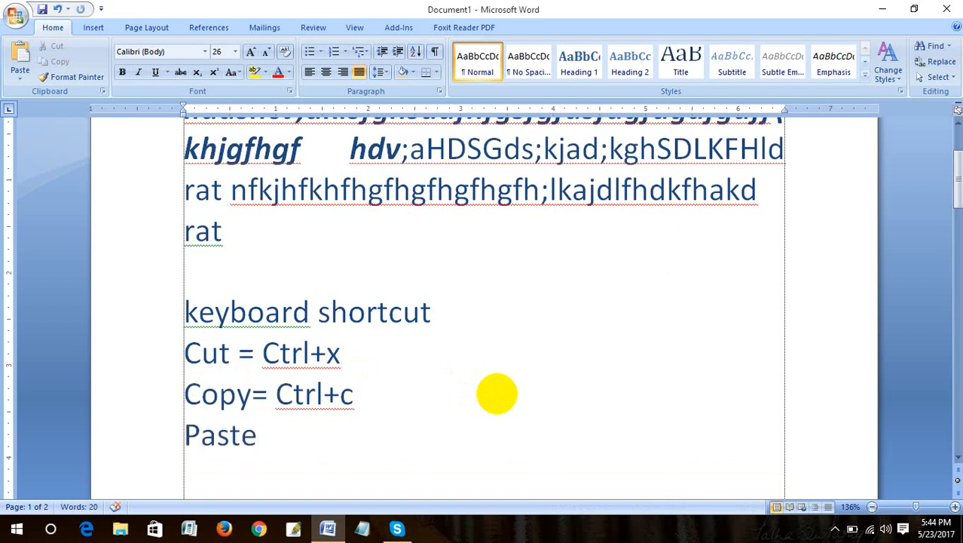
{"action": "type", "text": "+"}
{"action": "key", "text": "BackSpace"}
{"action": "type", "text": "= Ctr"}
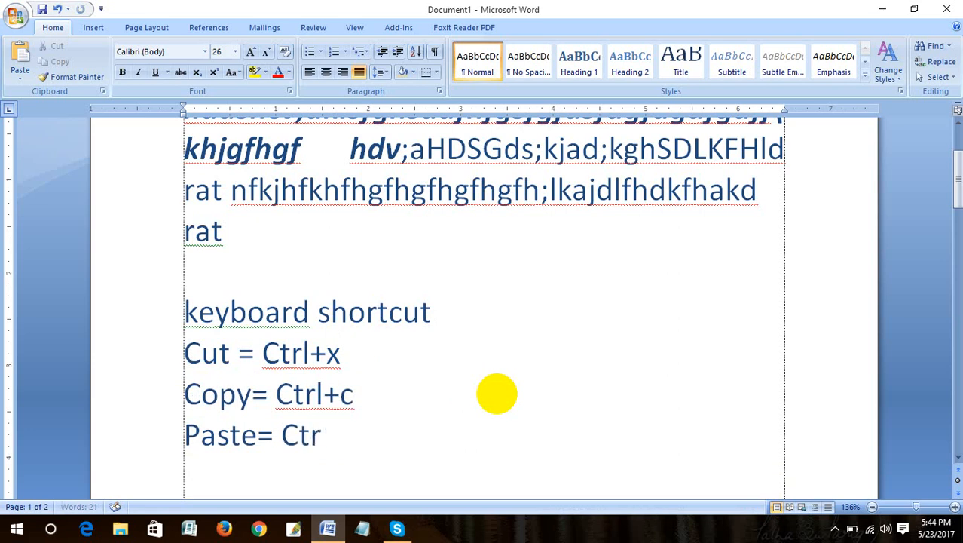
{"action": "type", "text": "l+V"}
{"action": "key", "text": "BackSpace"}
{"action": "type", "text": "v"}
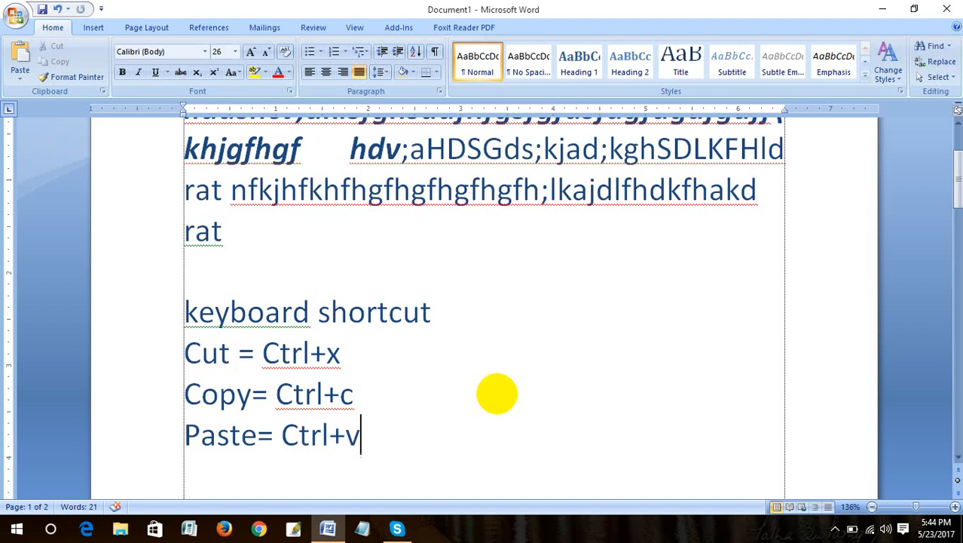
Move the bold italic word "khjgfhgf" from the second text line to the empty line below "Paste= Ctrl+v" by cutting and pasting it
{"action": "scroll", "coordinate": [441, 369], "scroll_direction": "up", "scroll_amount": 2}
{"action": "left_click_drag", "start_coordinate": [303, 243], "coordinate": [190, 241]}
{"action": "left_click", "coordinate": [451, 389]}
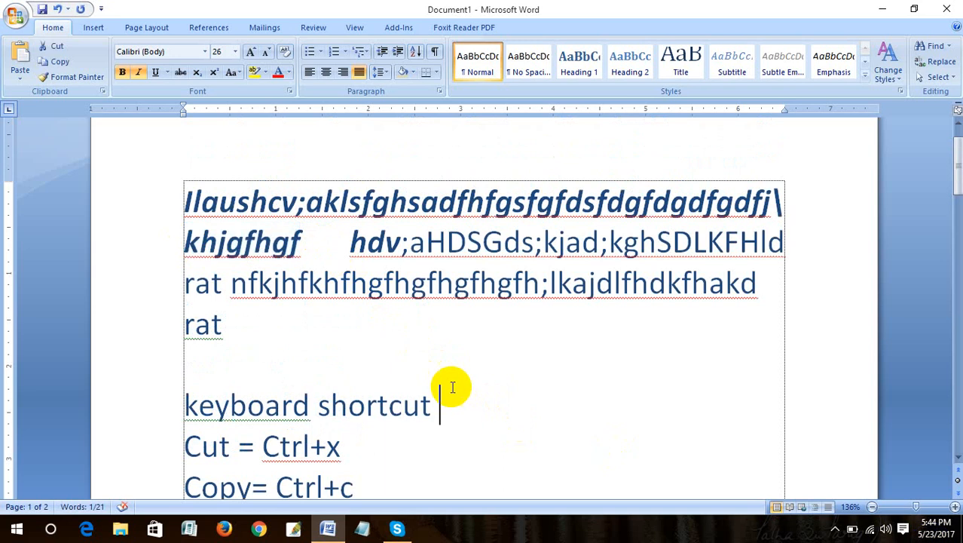
{"action": "left_click_drag", "start_coordinate": [303, 241], "coordinate": [189, 241]}
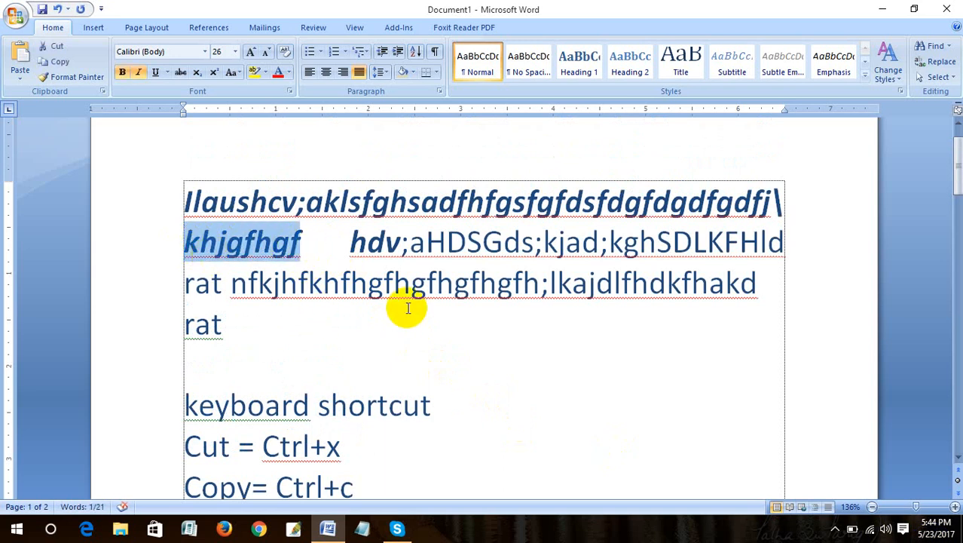
{"action": "scroll", "coordinate": [404, 305], "scroll_direction": "down", "scroll_amount": 2}
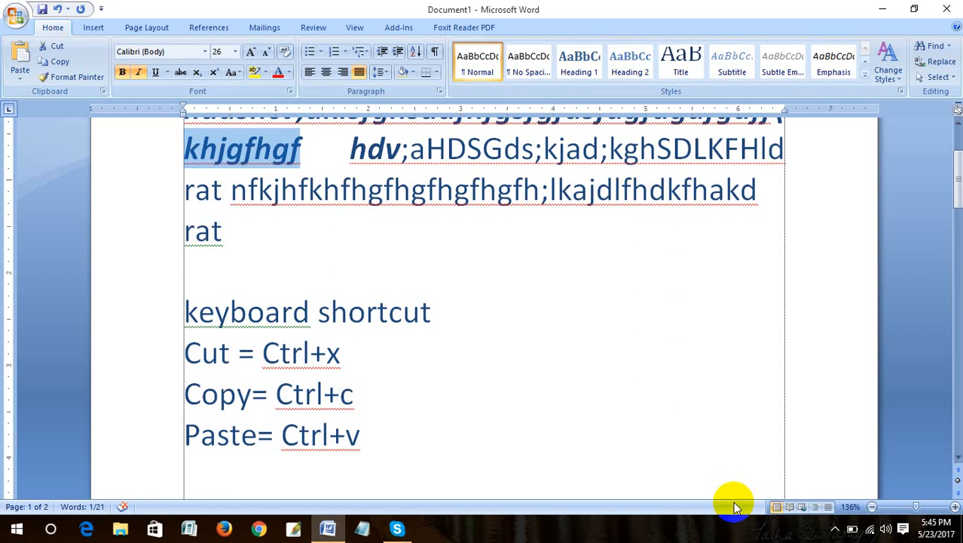
{"action": "key", "text": "ctrl+x"}
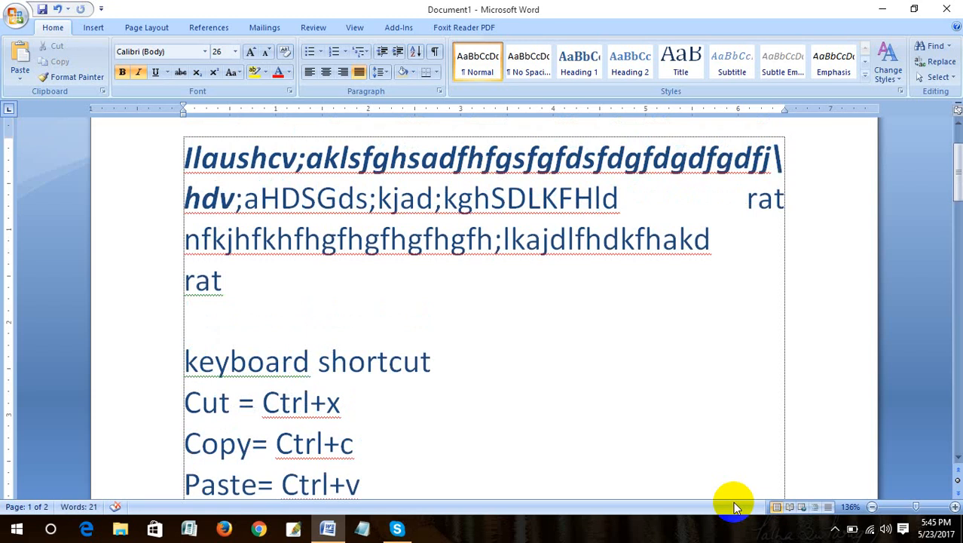
{"action": "scroll", "coordinate": [462, 329], "scroll_direction": "down", "scroll_amount": 2}
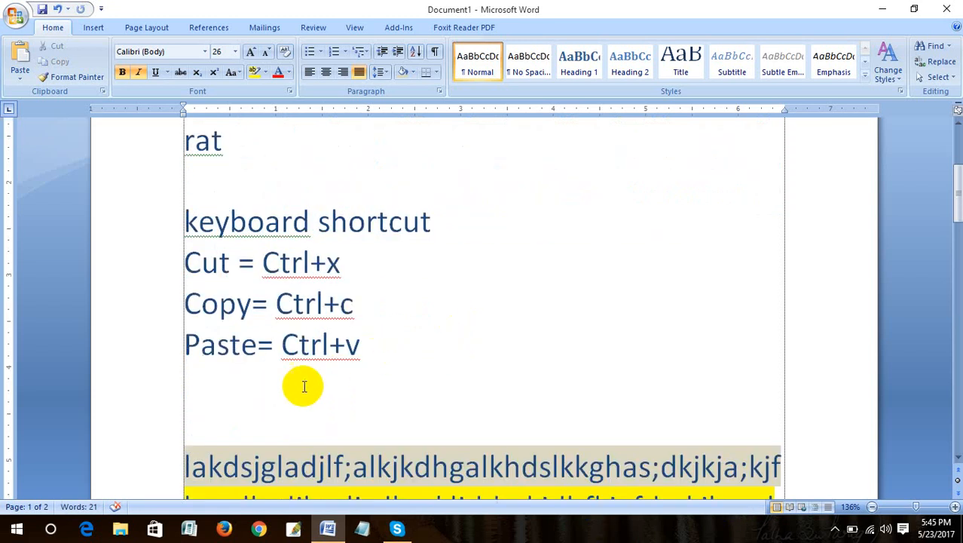
{"action": "left_click", "coordinate": [256, 388]}
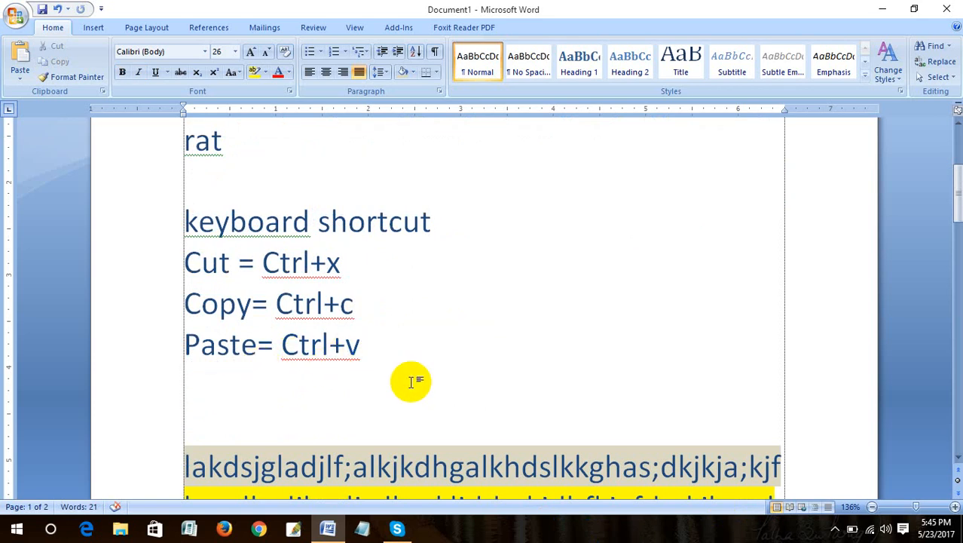
{"action": "key", "text": "ctrl+v"}
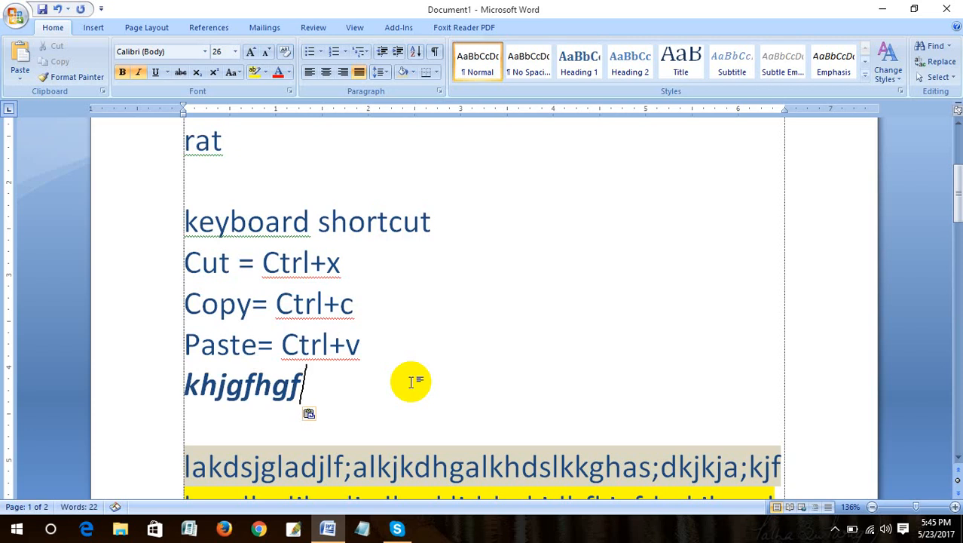
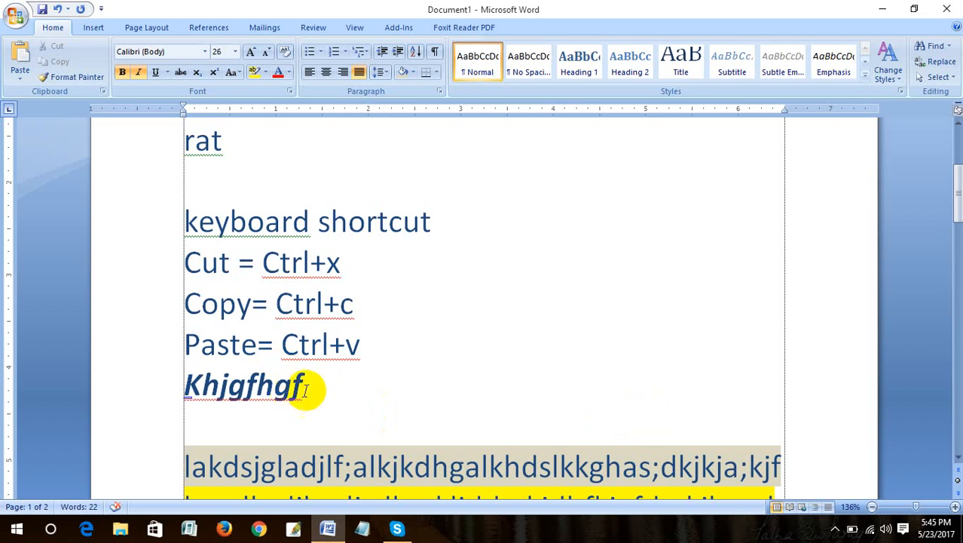
Copy the word "Khjgfhgf" below "Paste= Ctrl+v" and paste it four times after the original, leaving a gap before the first copy
{"action": "left_click_drag", "start_coordinate": [304, 387], "coordinate": [188, 386]}
{"action": "key", "text": "ctrl+c"}
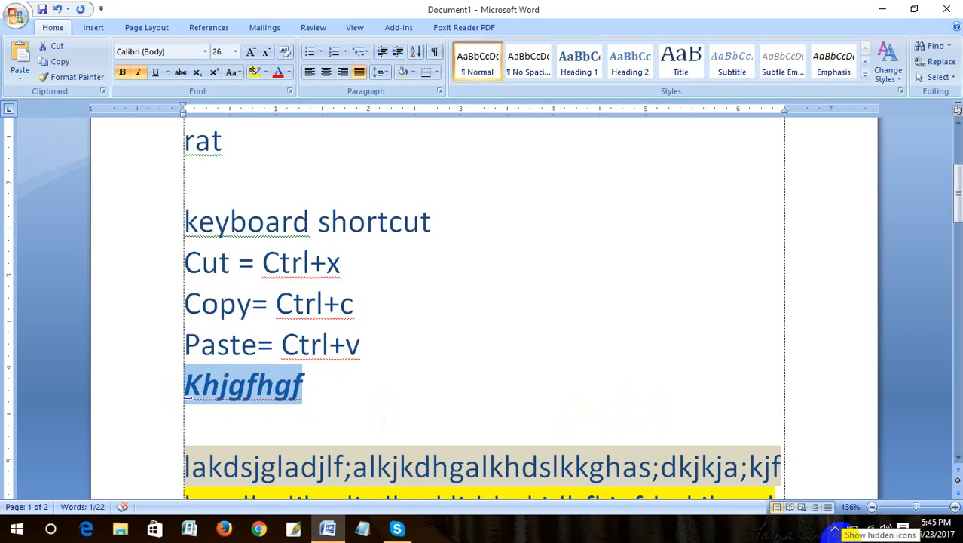
{"action": "left_click", "coordinate": [385, 389]}
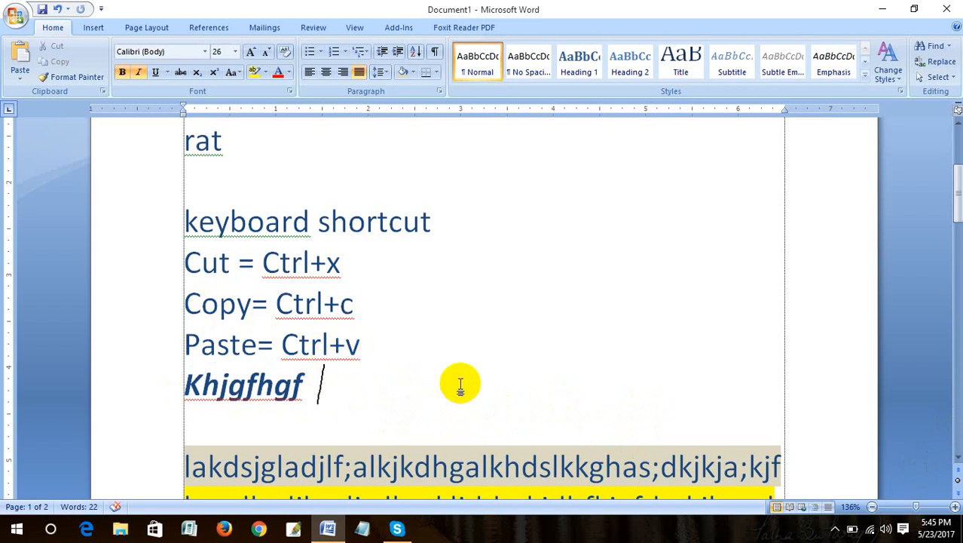
{"action": "key", "text": "ctrl+v"}
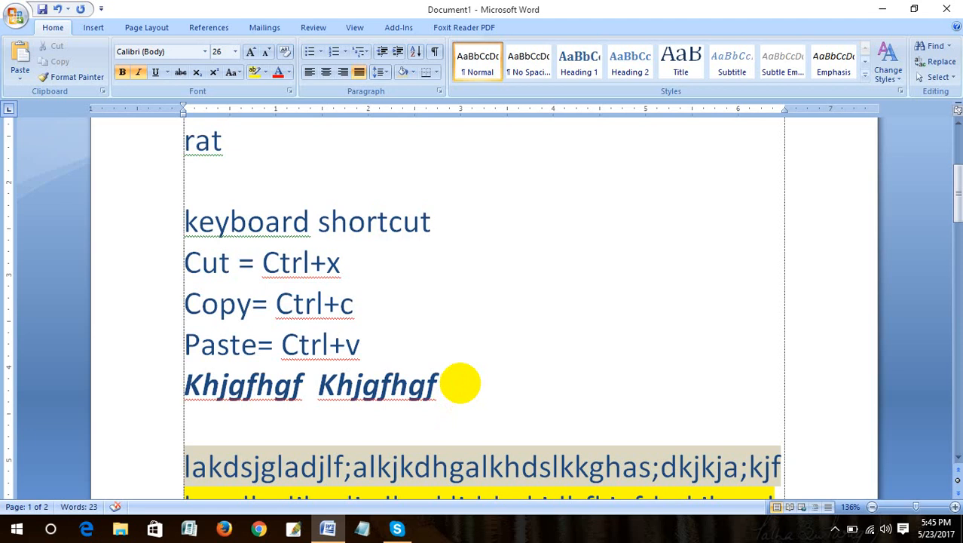
{"action": "key", "text": "ctrl+v"}
{"action": "key", "text": "ctrl+v"}
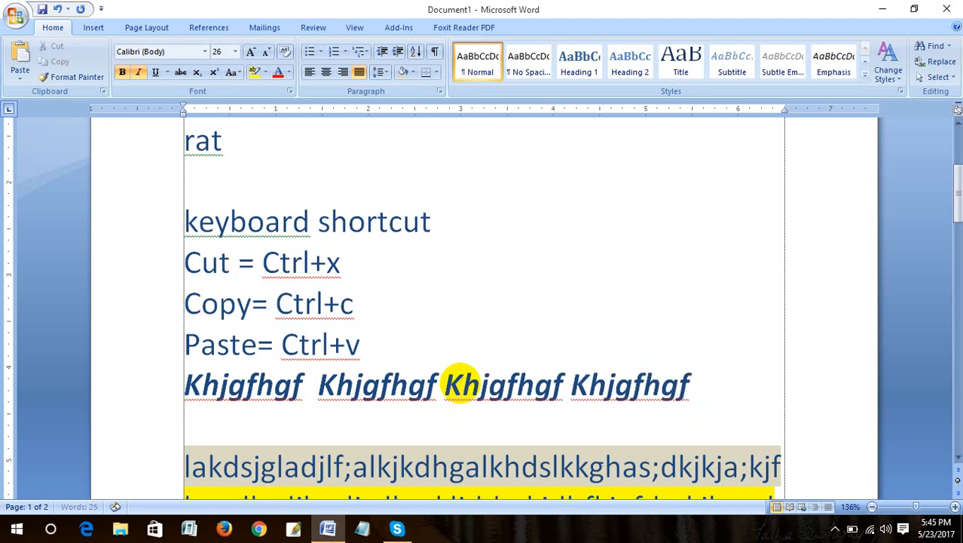
{"action": "key", "text": "ctrl+v"}
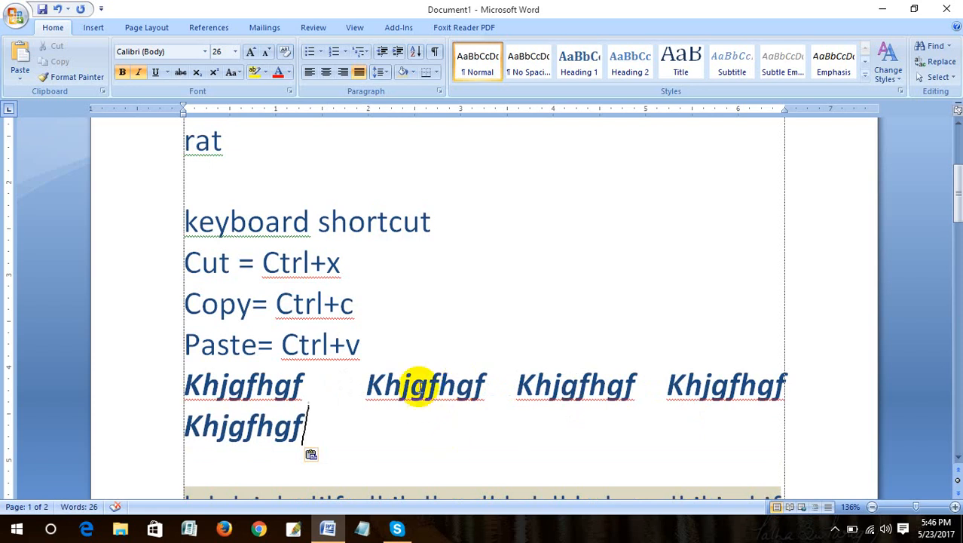
Add three more blank lines between "rat" and the "keyboard shortcut" line
{"action": "scroll", "coordinate": [421, 387], "scroll_direction": "down", "scroll_amount": 1}
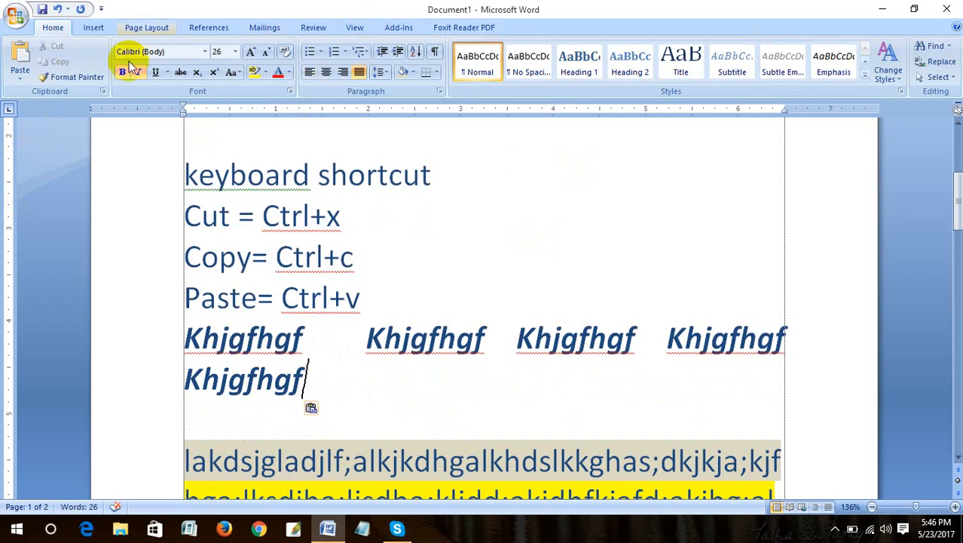
{"action": "scroll", "coordinate": [378, 312], "scroll_direction": "down", "scroll_amount": 1}
{"action": "scroll", "coordinate": [403, 304], "scroll_direction": "down", "scroll_amount": 2}
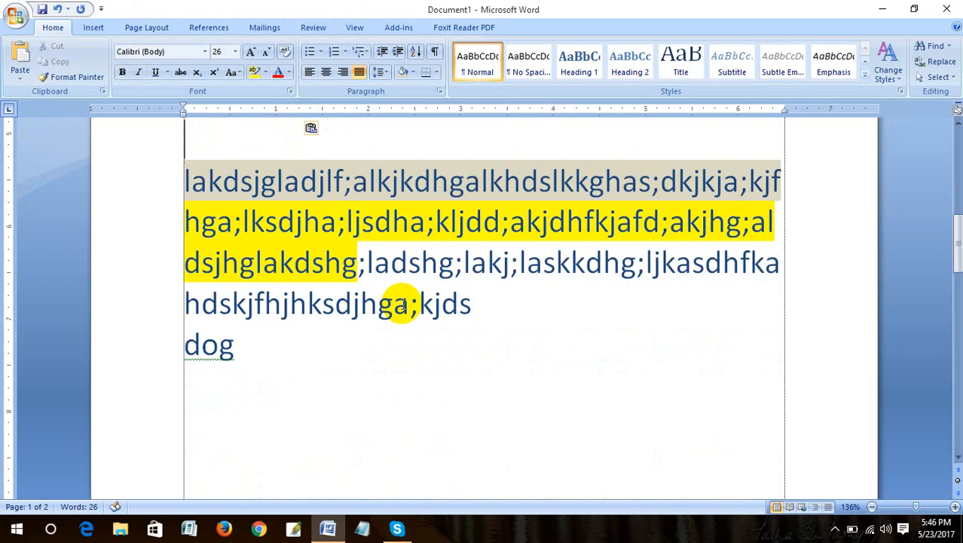
{"action": "scroll", "coordinate": [403, 304], "scroll_direction": "up", "scroll_amount": 2}
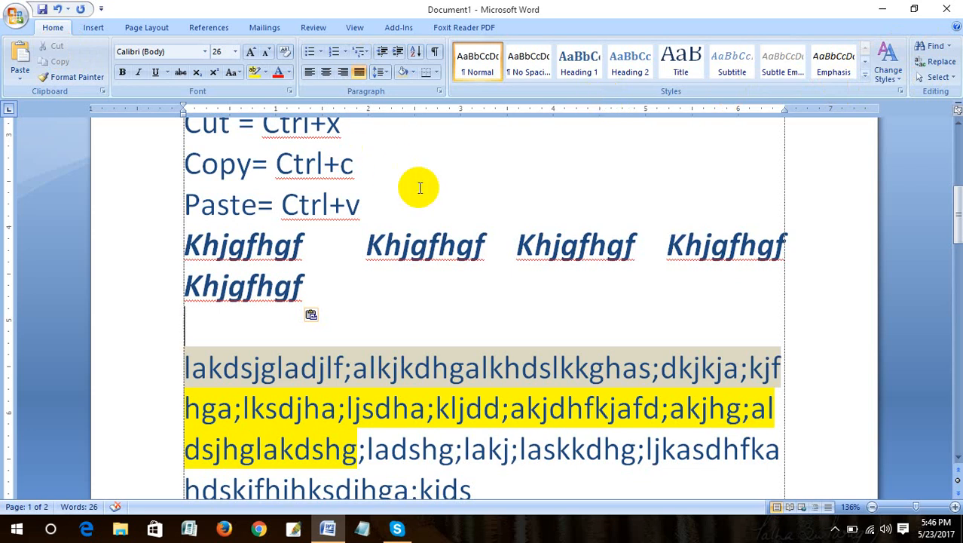
{"action": "scroll", "coordinate": [418, 187], "scroll_direction": "up", "scroll_amount": 2}
{"action": "left_click", "coordinate": [94, 27]}
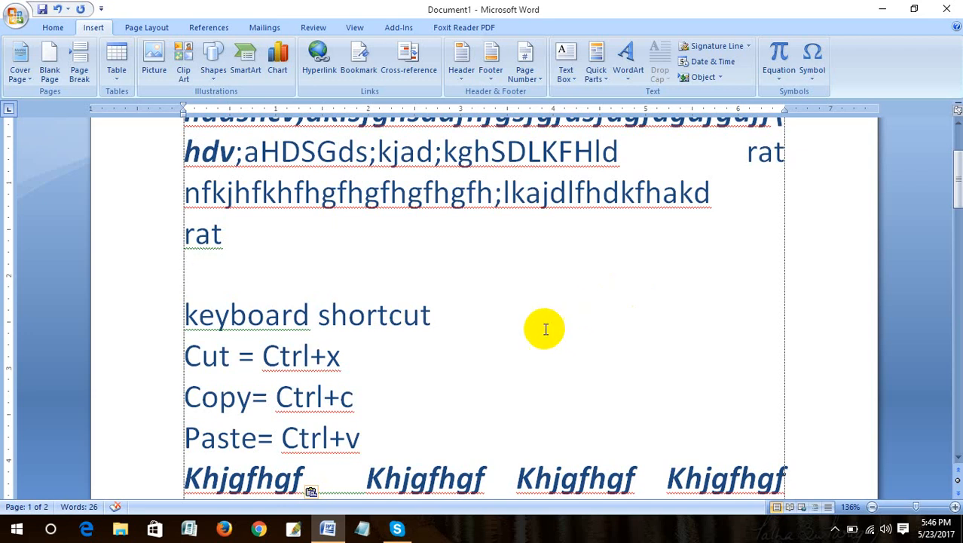
{"action": "key", "text": "Return"}
{"action": "key", "text": "Return"}
{"action": "key", "text": "Return"}
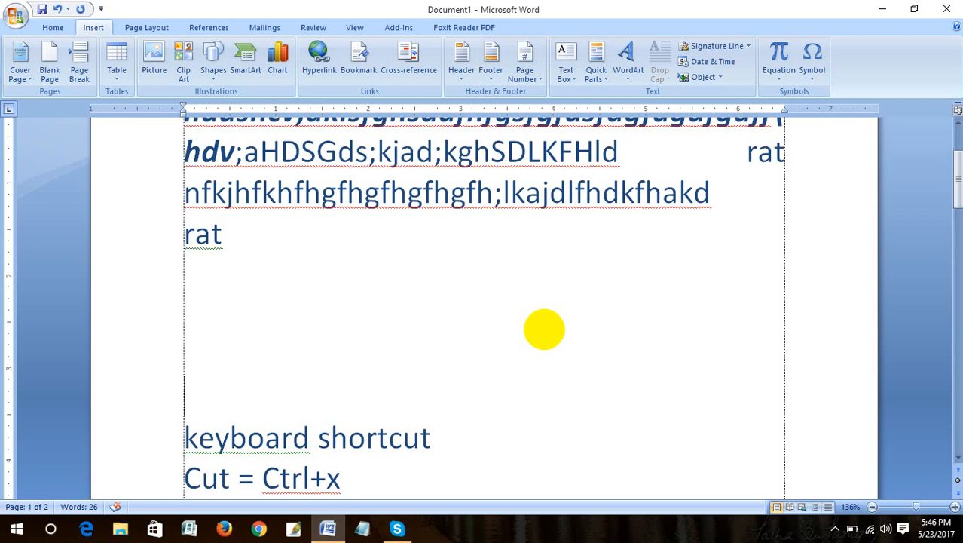
Insert the "headshot" picture from the Desktop folder on the second blank line below "rat"
{"action": "left_click", "coordinate": [546, 330]}
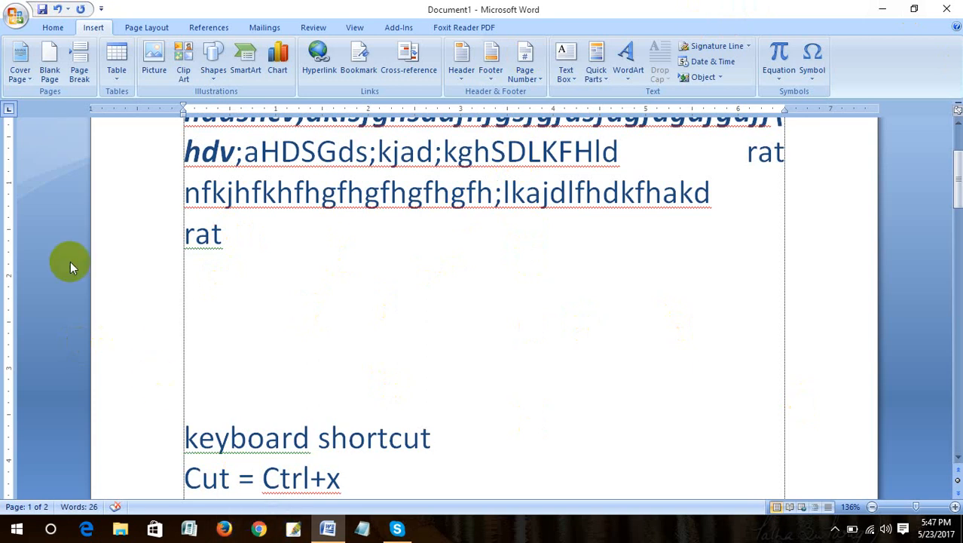
{"action": "left_click", "coordinate": [153, 64]}
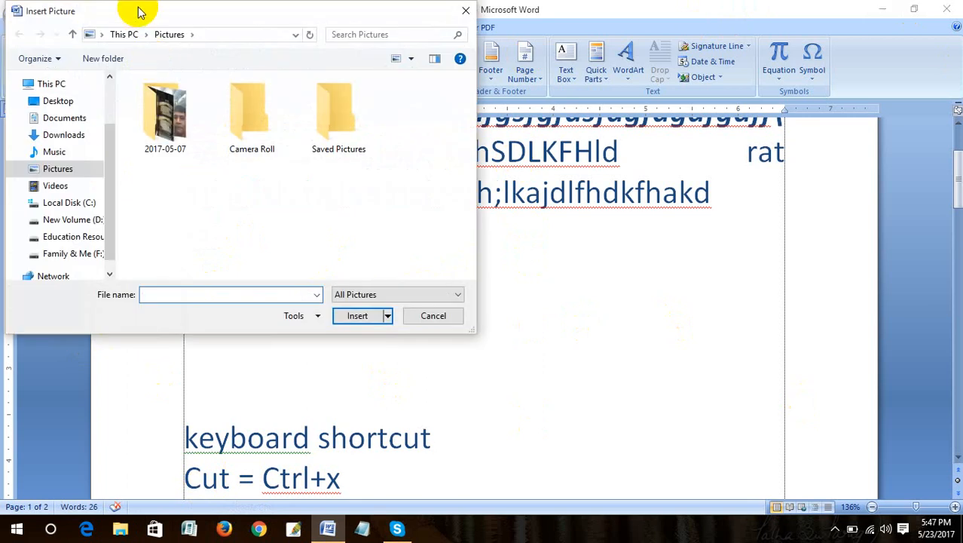
{"action": "left_click_drag", "start_coordinate": [139, 11], "coordinate": [514, 155]}
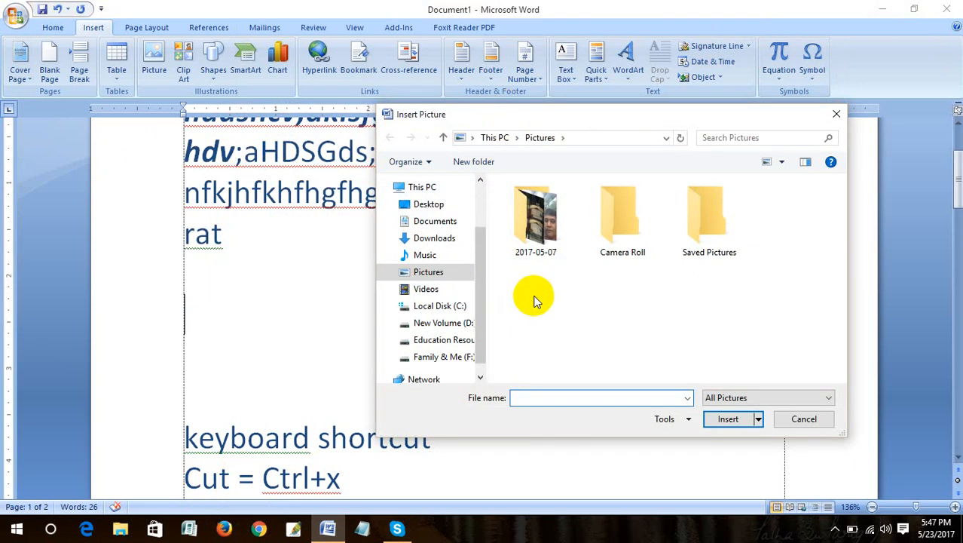
{"action": "left_click", "coordinate": [430, 205]}
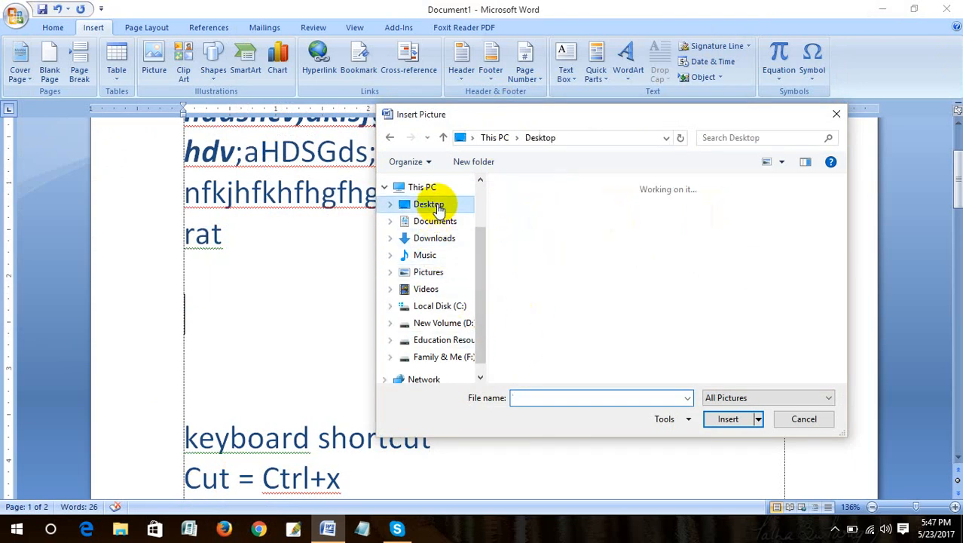
{"action": "left_click_drag", "start_coordinate": [842, 227], "coordinate": [843, 316]}
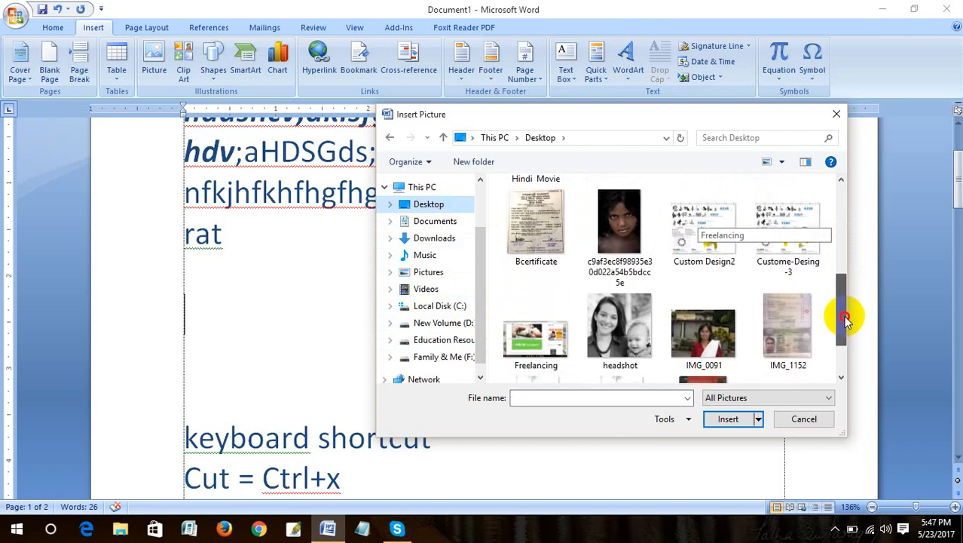
{"action": "left_click", "coordinate": [625, 324]}
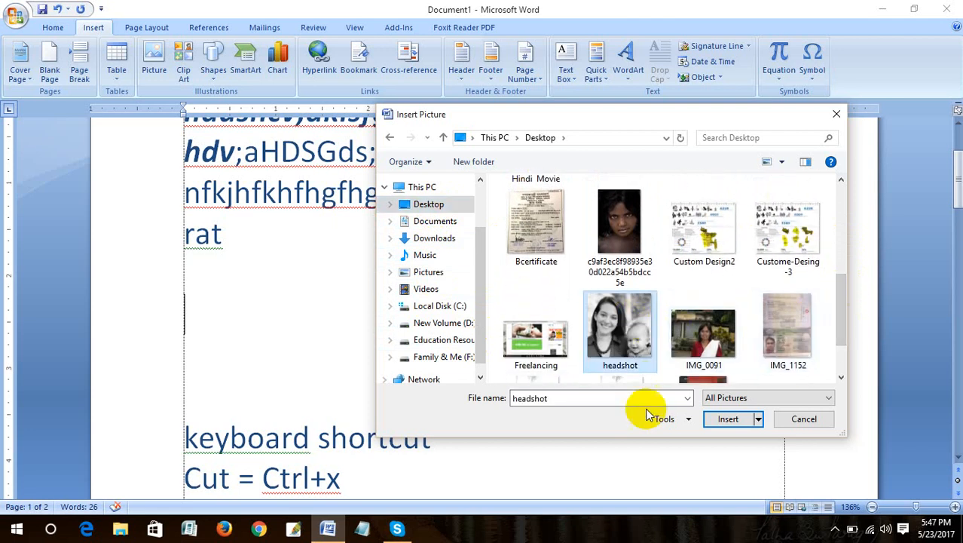
{"action": "left_click", "coordinate": [620, 330]}
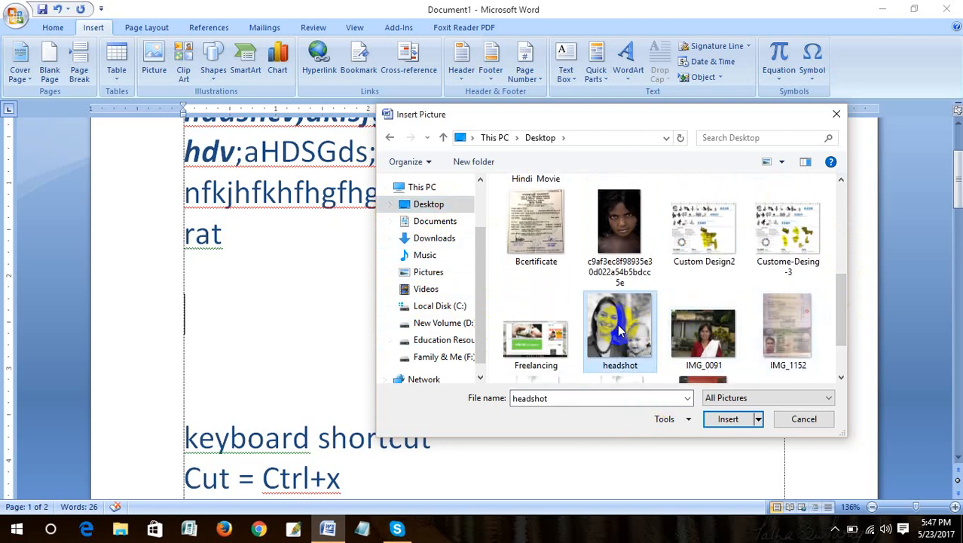
{"action": "left_click", "coordinate": [728, 419]}
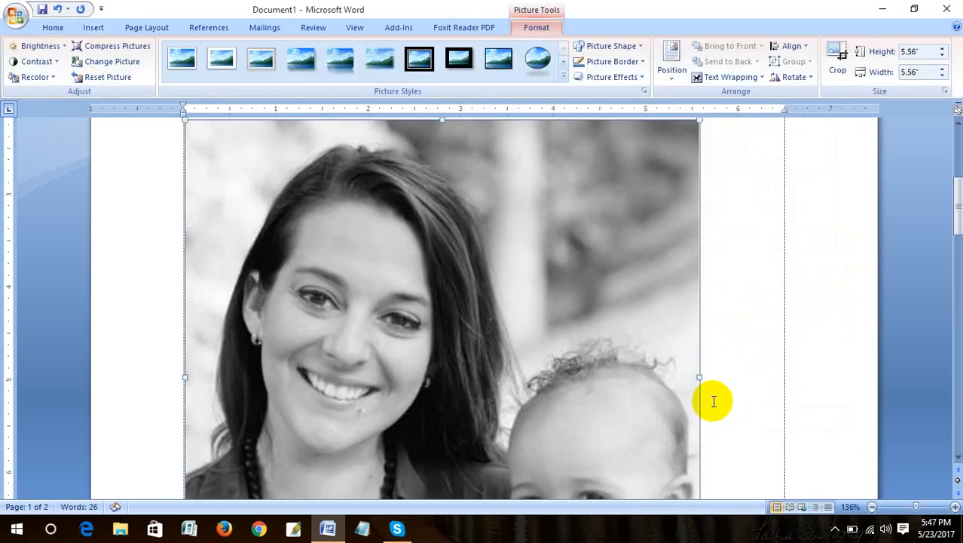
Examine the whole inserted picture and its place in the document, and compare the Home and Insert commands
{"action": "scroll", "coordinate": [710, 396], "scroll_direction": "down", "scroll_amount": 6}
{"action": "scroll", "coordinate": [713, 392], "scroll_direction": "up", "scroll_amount": 10}
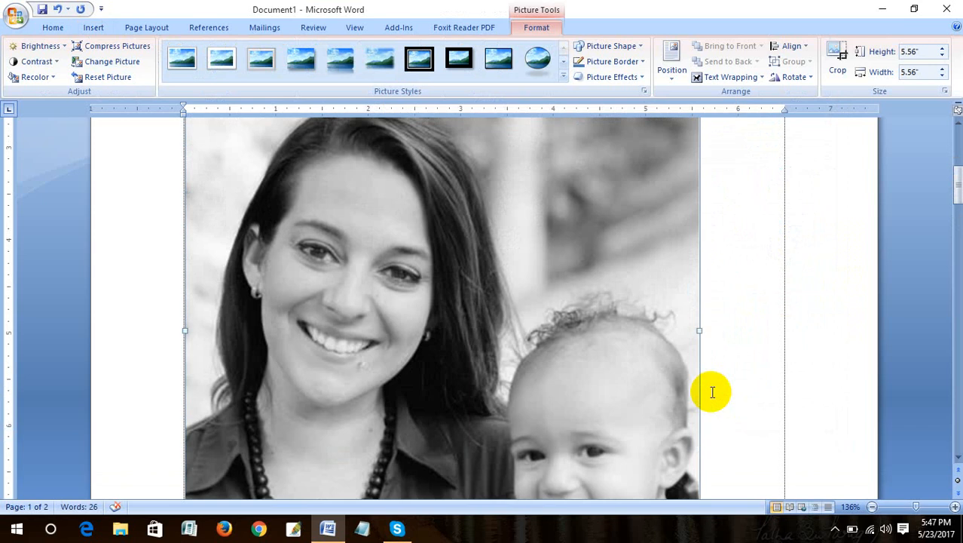
{"action": "scroll", "coordinate": [713, 392], "scroll_direction": "up", "scroll_amount": 1}
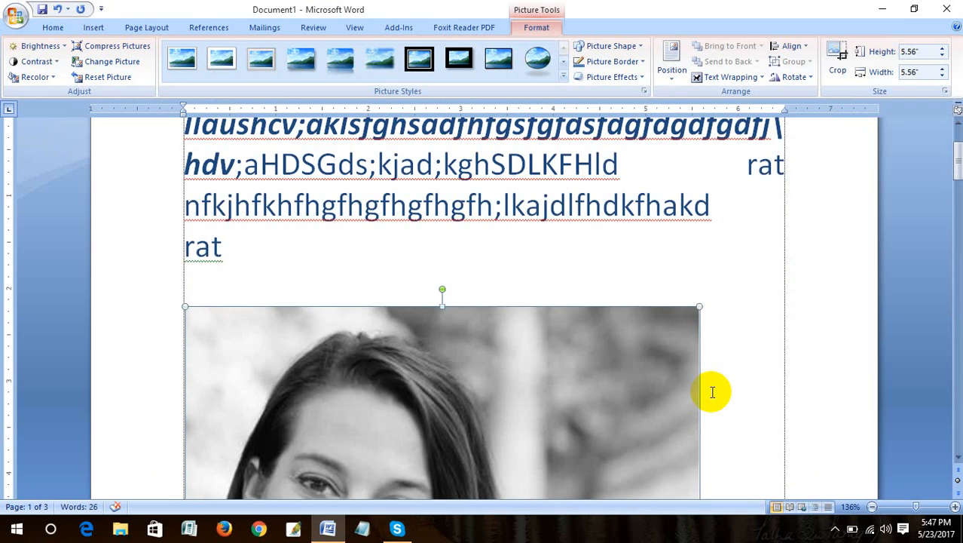
{"action": "left_click", "coordinate": [64, 29]}
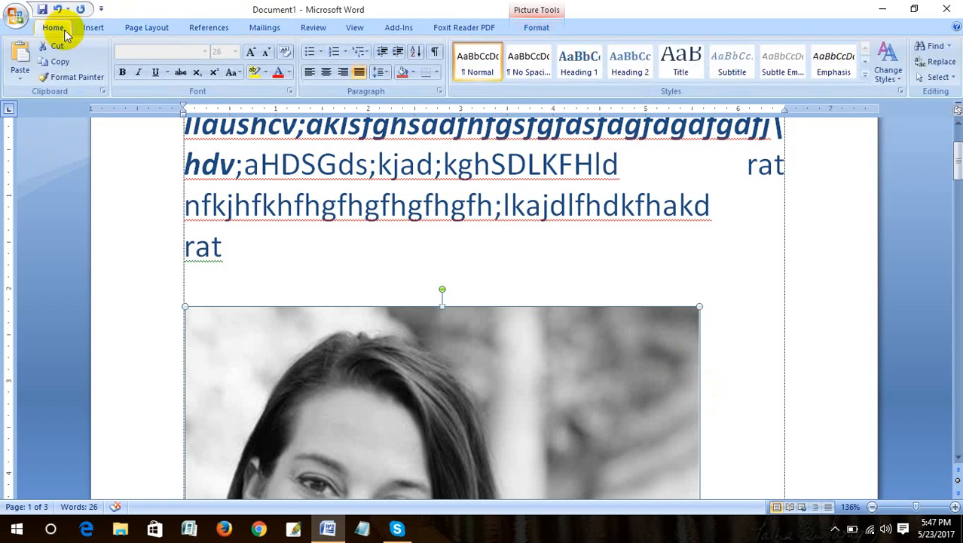
{"action": "left_click", "coordinate": [92, 27]}
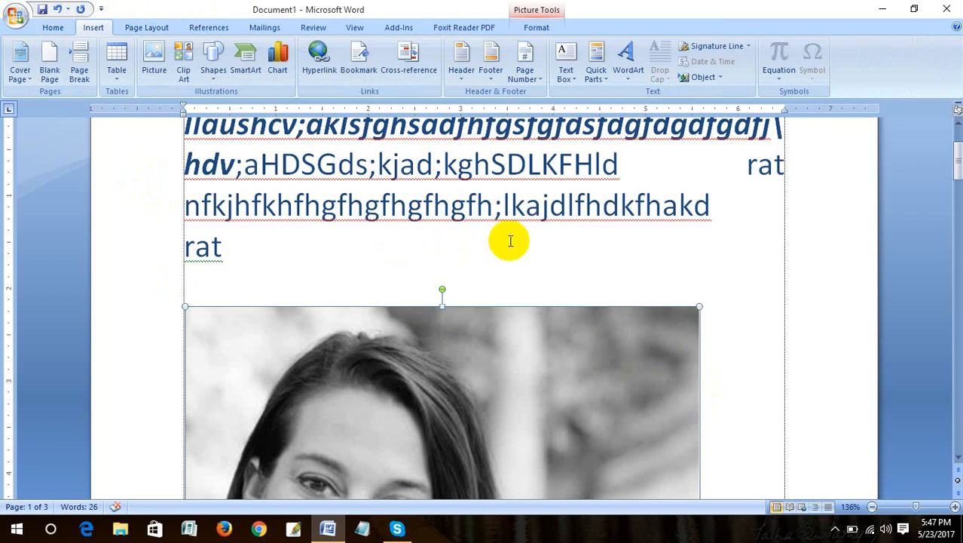
{"action": "scroll", "coordinate": [519, 237], "scroll_direction": "down", "scroll_amount": 4}
{"action": "scroll", "coordinate": [518, 235], "scroll_direction": "down", "scroll_amount": 4}
{"action": "scroll", "coordinate": [518, 235], "scroll_direction": "up", "scroll_amount": 5}
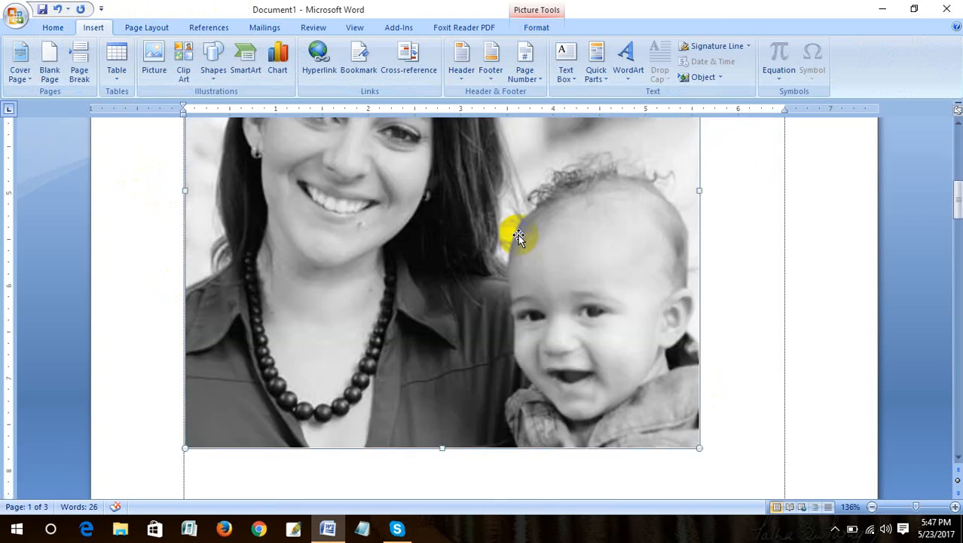
{"action": "scroll", "coordinate": [542, 285], "scroll_direction": "up", "scroll_amount": 2}
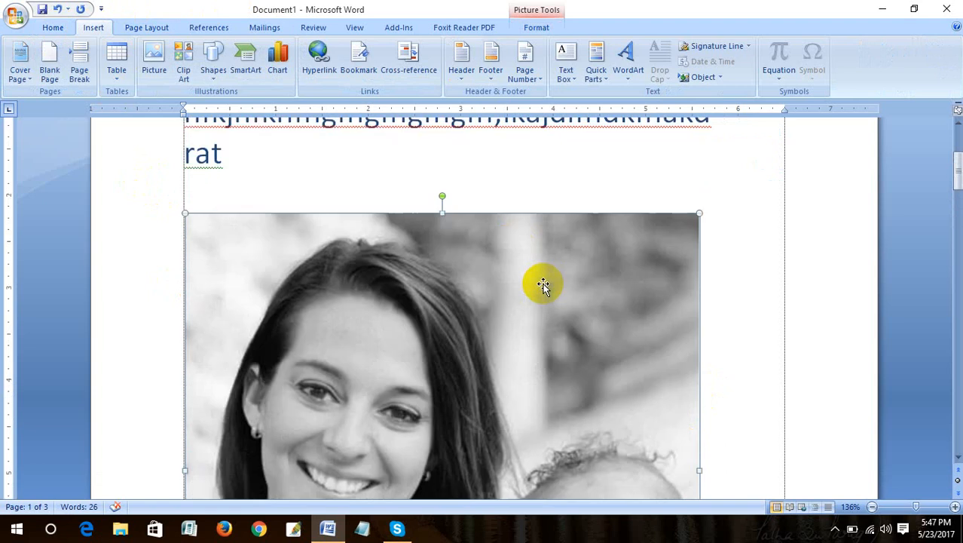
Cut the headshot picture out of the document
{"action": "left_click", "coordinate": [410, 279]}
{"action": "key", "text": "ctrl+x"}
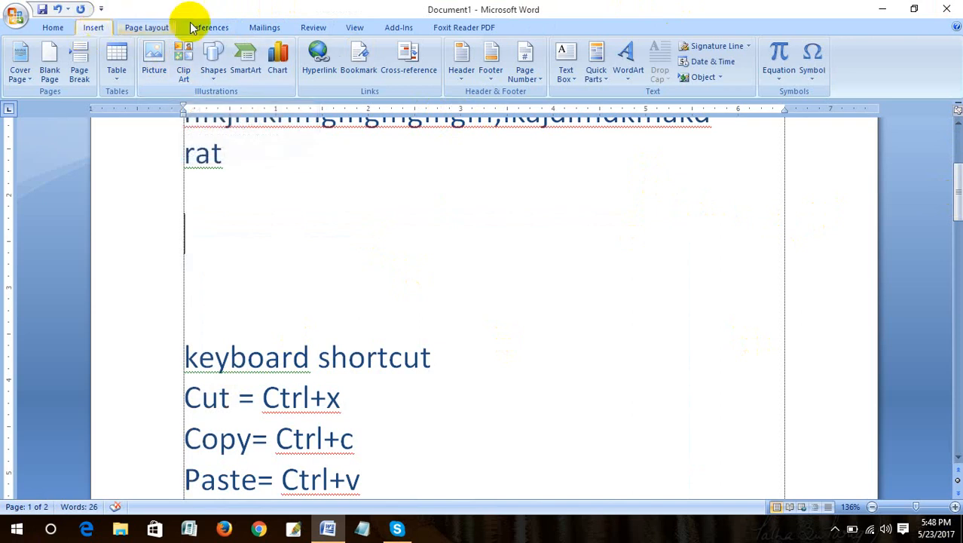
{"action": "right_click", "coordinate": [92, 26]}
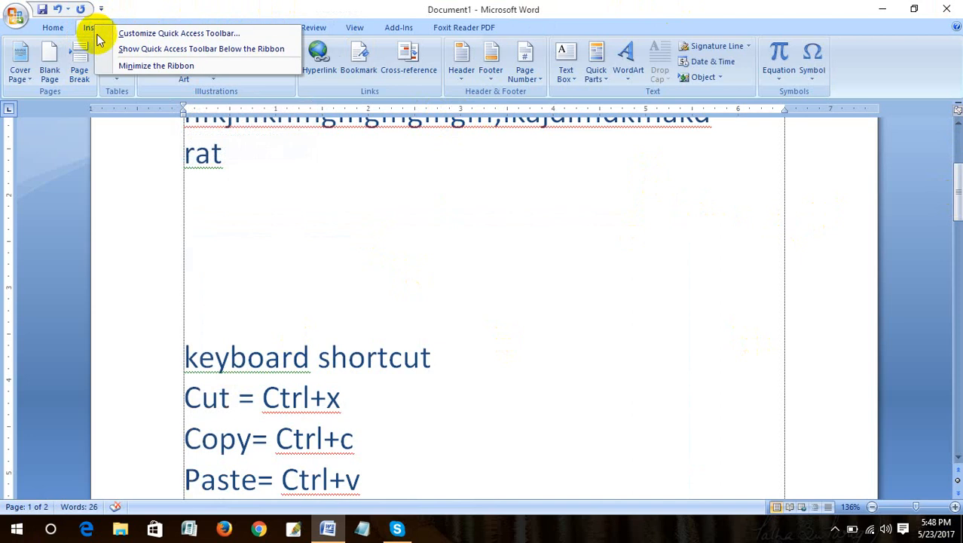
{"action": "left_click", "coordinate": [101, 24]}
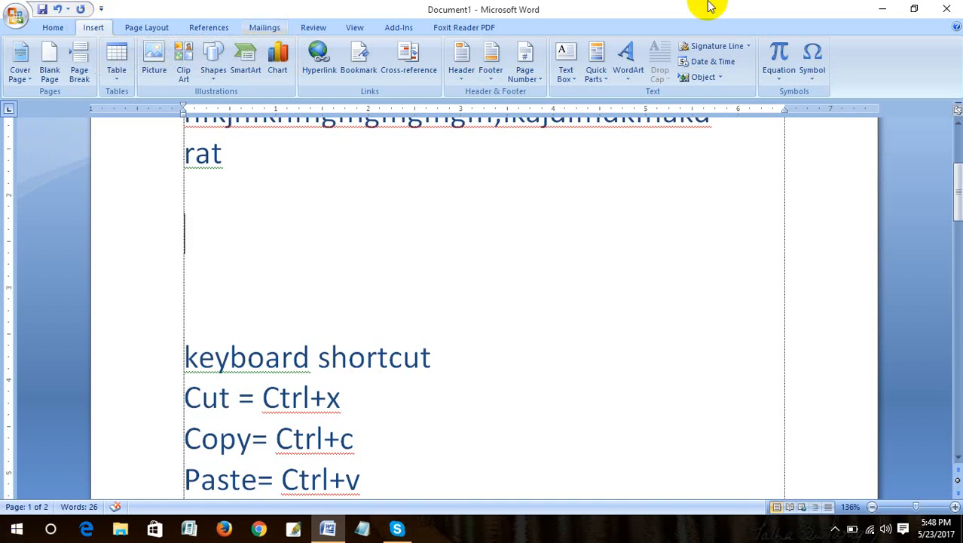
Insert the "IMG_20150417_141713309" picture from the Desktop folder in the blank space below "rat"
{"action": "double_click", "coordinate": [90, 30]}
{"action": "left_click", "coordinate": [90, 29]}
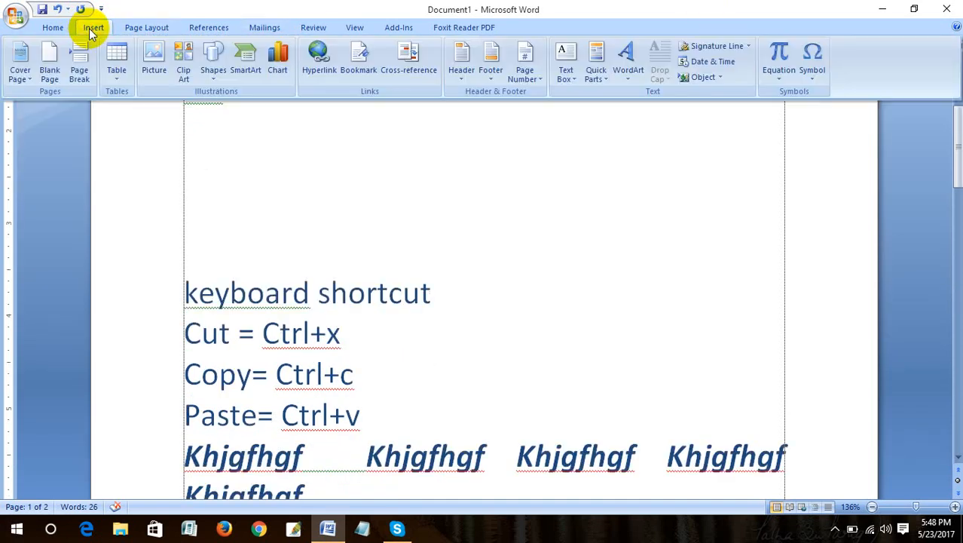
{"action": "left_click", "coordinate": [155, 59]}
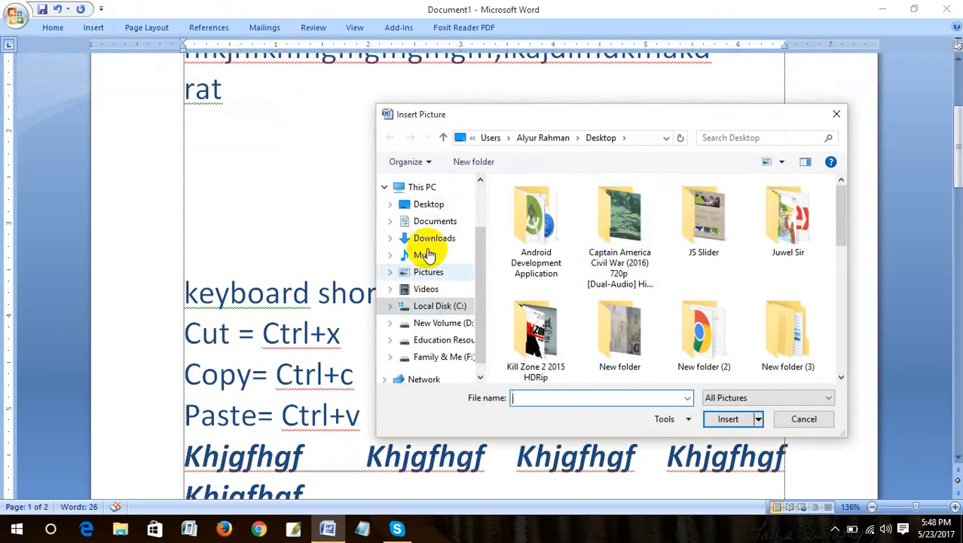
{"action": "left_click", "coordinate": [429, 207]}
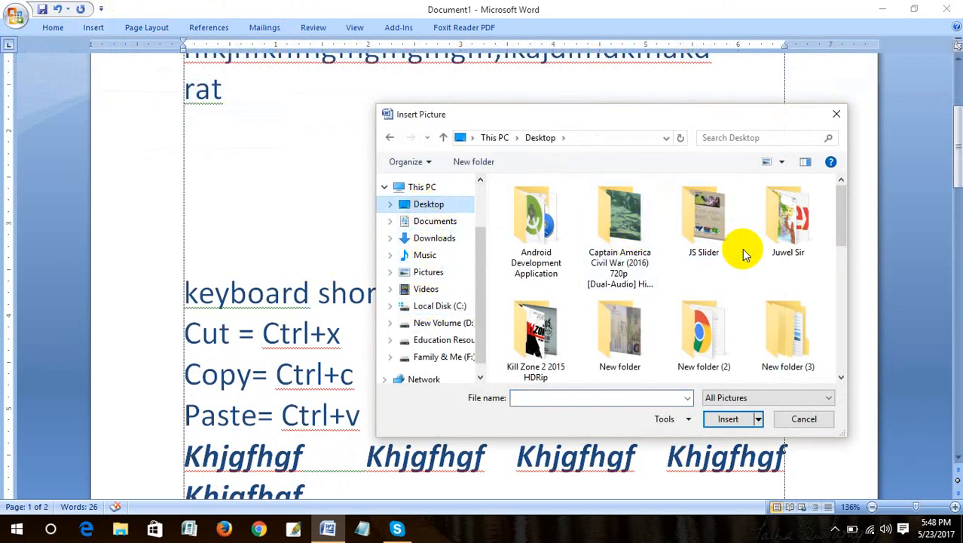
{"action": "scroll", "coordinate": [688, 234], "scroll_direction": "down", "scroll_amount": 3}
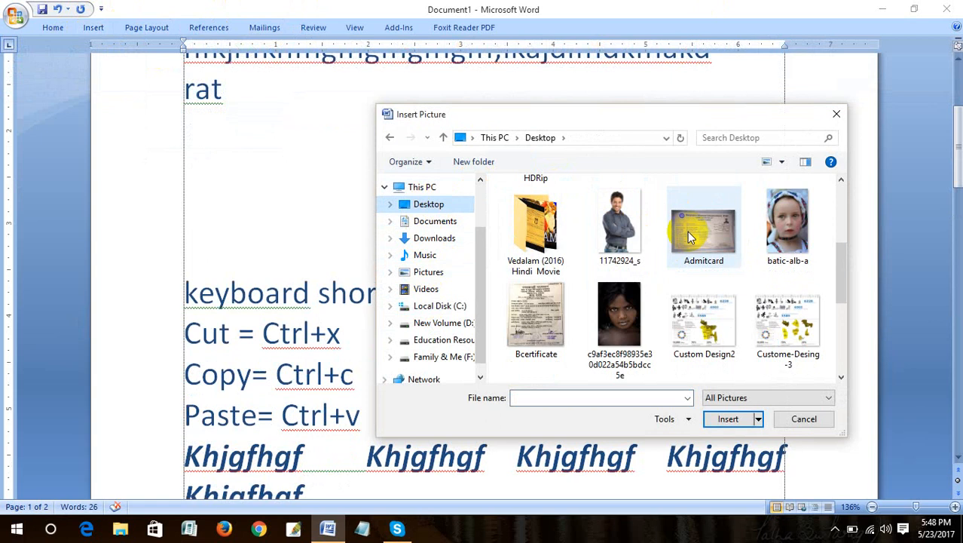
{"action": "scroll", "coordinate": [689, 233], "scroll_direction": "down", "scroll_amount": 2}
{"action": "left_click", "coordinate": [636, 254]}
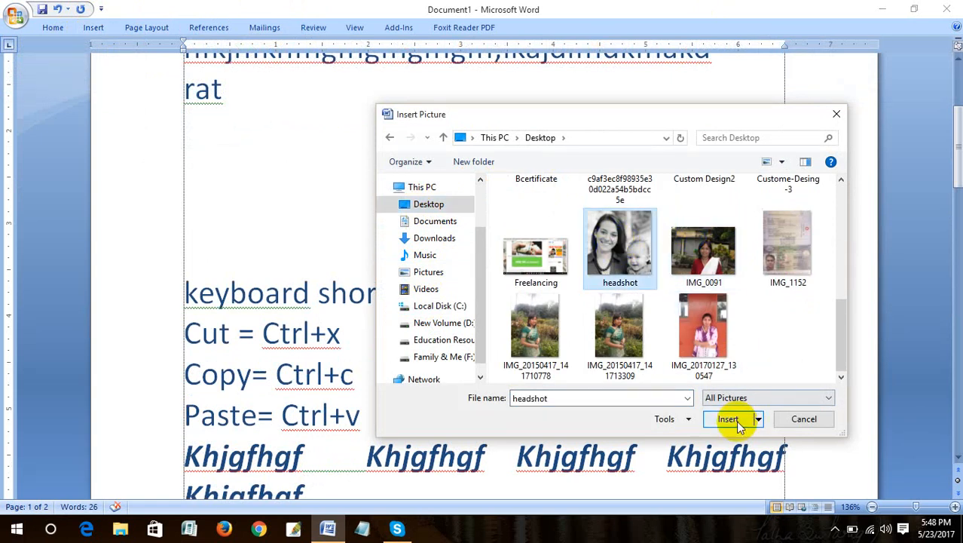
{"action": "left_click", "coordinate": [704, 256]}
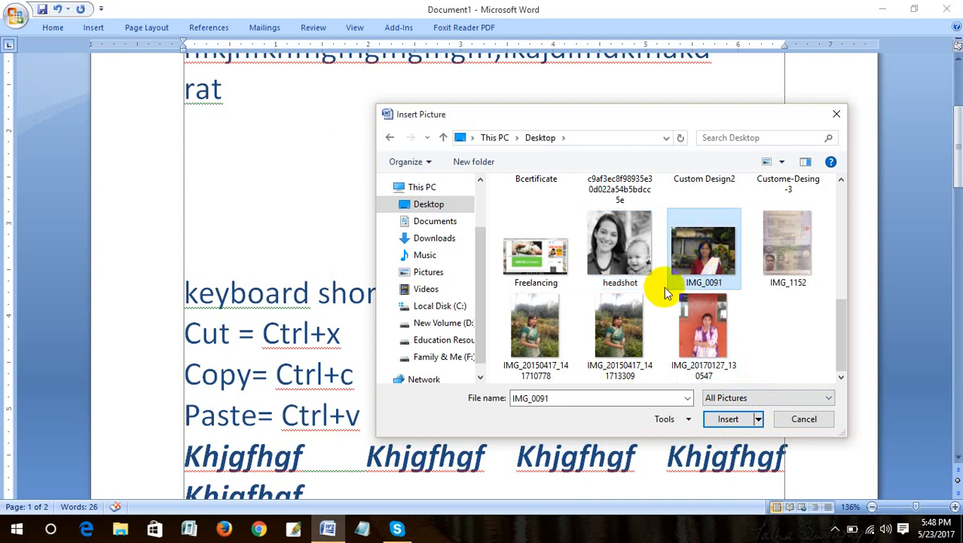
{"action": "left_click", "coordinate": [623, 334]}
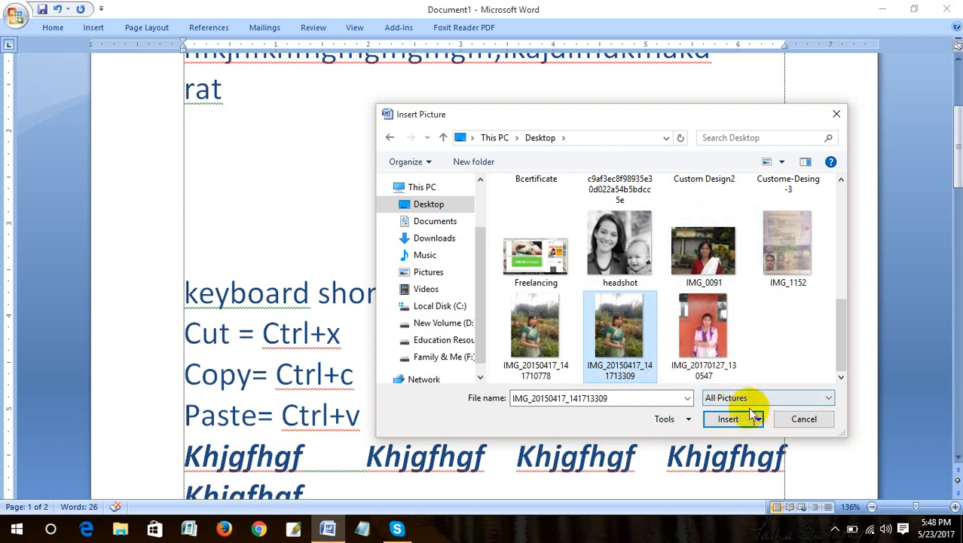
{"action": "left_click", "coordinate": [726, 418]}
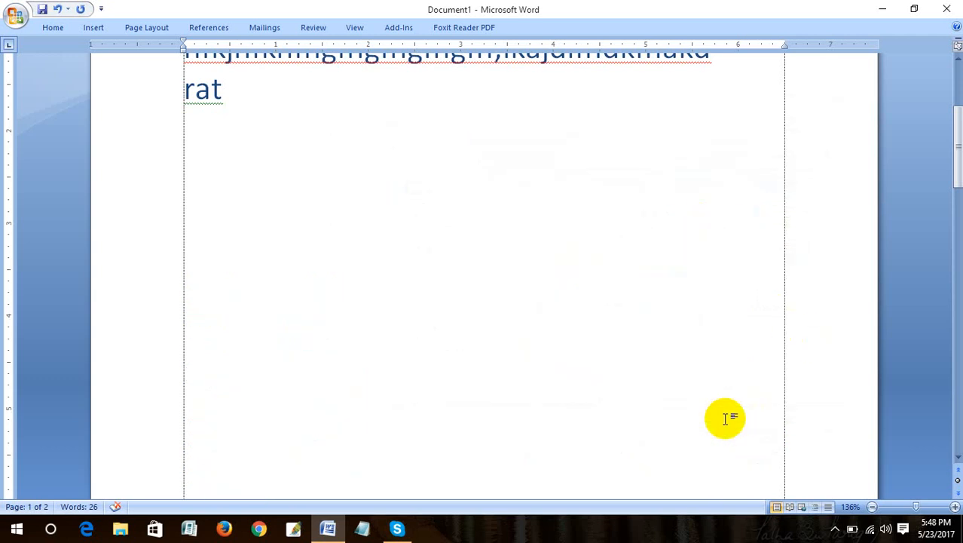
Look over the whole inserted picture and try to move it to another place on its page
{"action": "scroll", "coordinate": [692, 288], "scroll_direction": "down", "scroll_amount": 8}
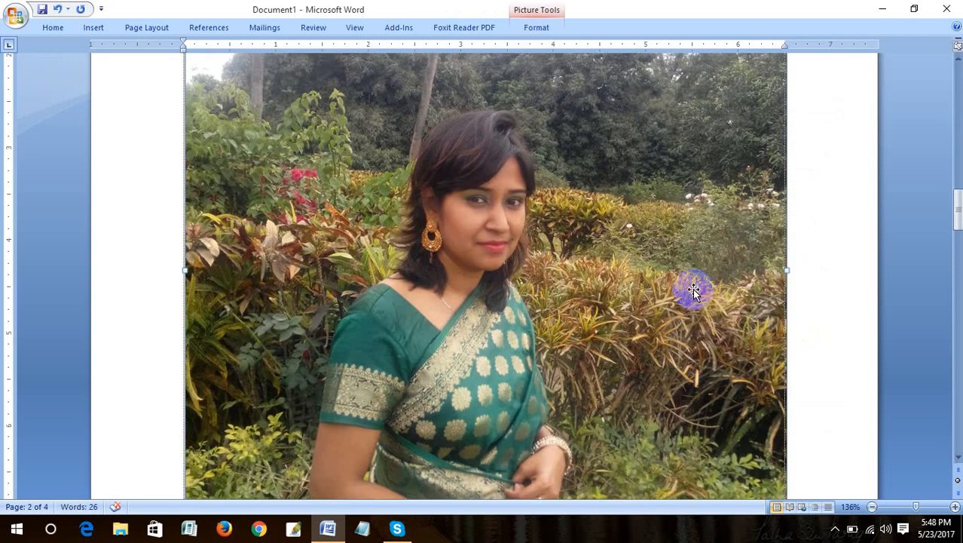
{"action": "scroll", "coordinate": [693, 288], "scroll_direction": "down", "scroll_amount": 3}
{"action": "scroll", "coordinate": [693, 288], "scroll_direction": "up", "scroll_amount": 10}
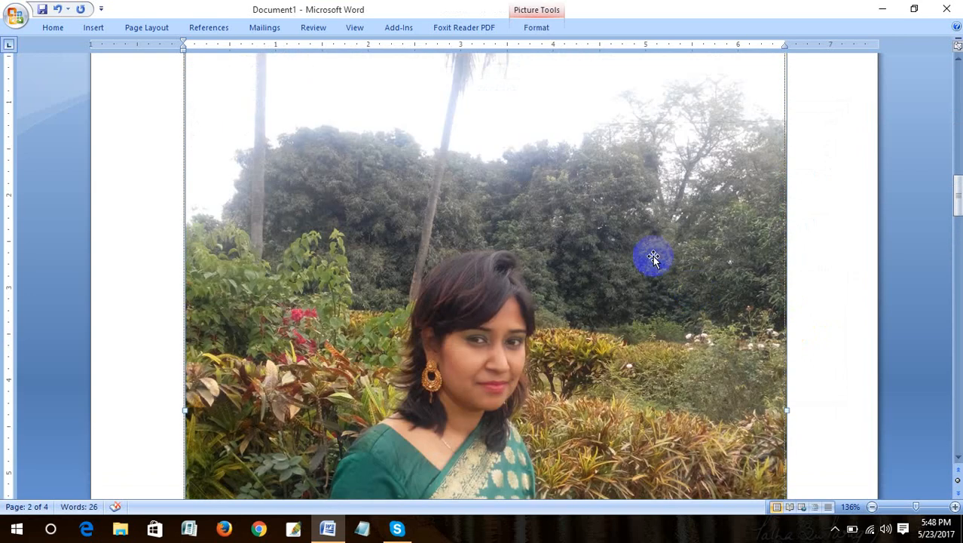
{"action": "scroll", "coordinate": [332, 152], "scroll_direction": "up", "scroll_amount": 3}
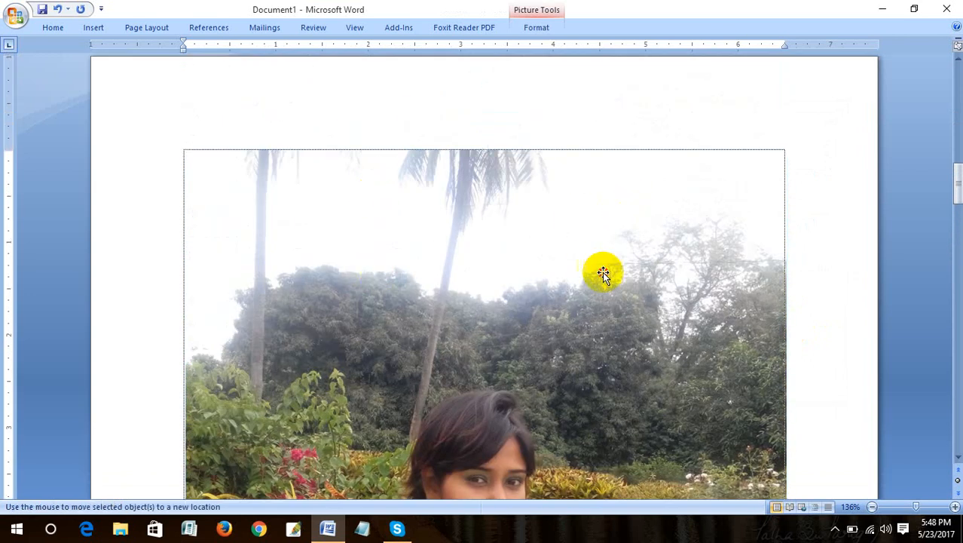
{"action": "left_click_drag", "start_coordinate": [359, 347], "coordinate": [735, 243]}
{"action": "left_click", "coordinate": [474, 258]}
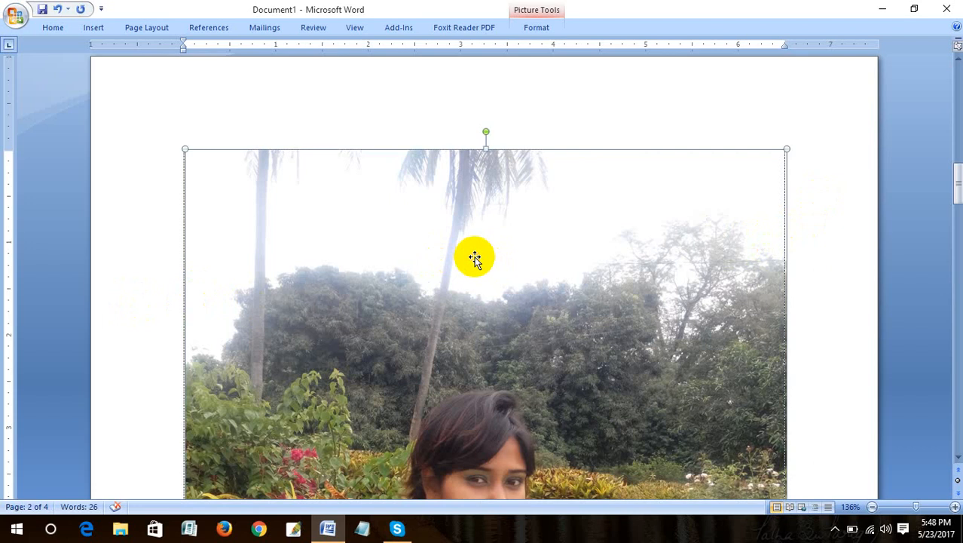
Turn off the minimized ribbon so its commands stay displayed
{"action": "left_click", "coordinate": [101, 9]}
{"action": "left_click", "coordinate": [125, 229]}
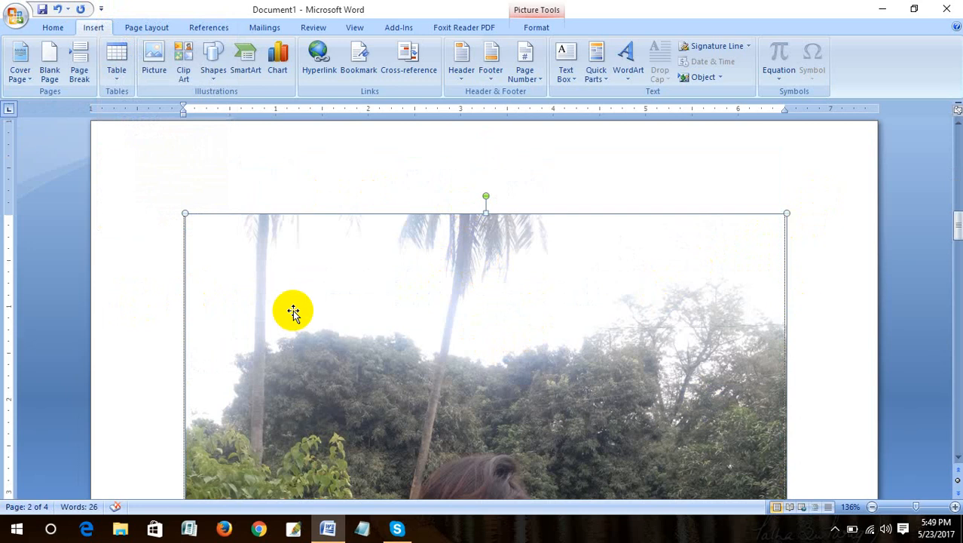
Try again to shift the in-line picture and to select it from the page margin, and clear the selection
{"action": "left_click_drag", "start_coordinate": [666, 252], "coordinate": [701, 250]}
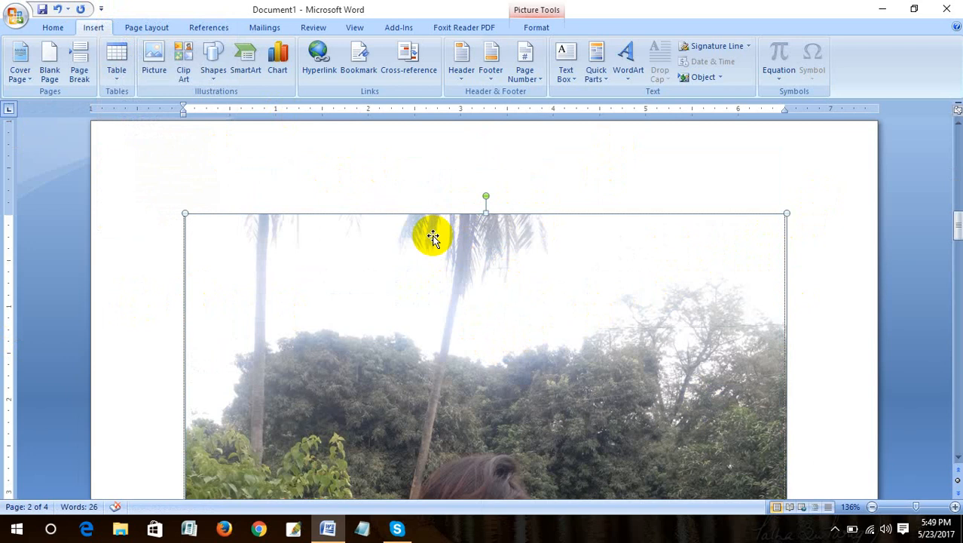
{"action": "double_click", "coordinate": [512, 315]}
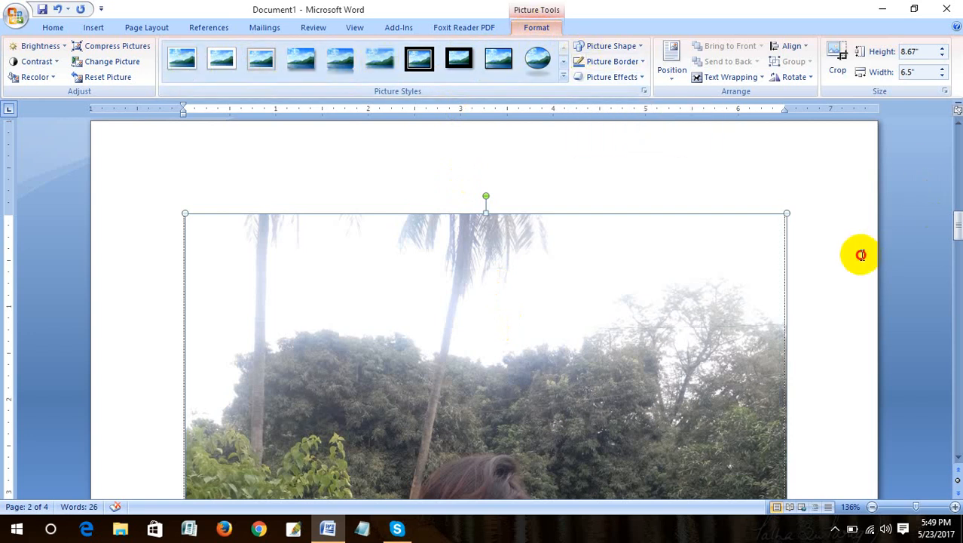
{"action": "left_click_drag", "start_coordinate": [862, 255], "coordinate": [821, 243]}
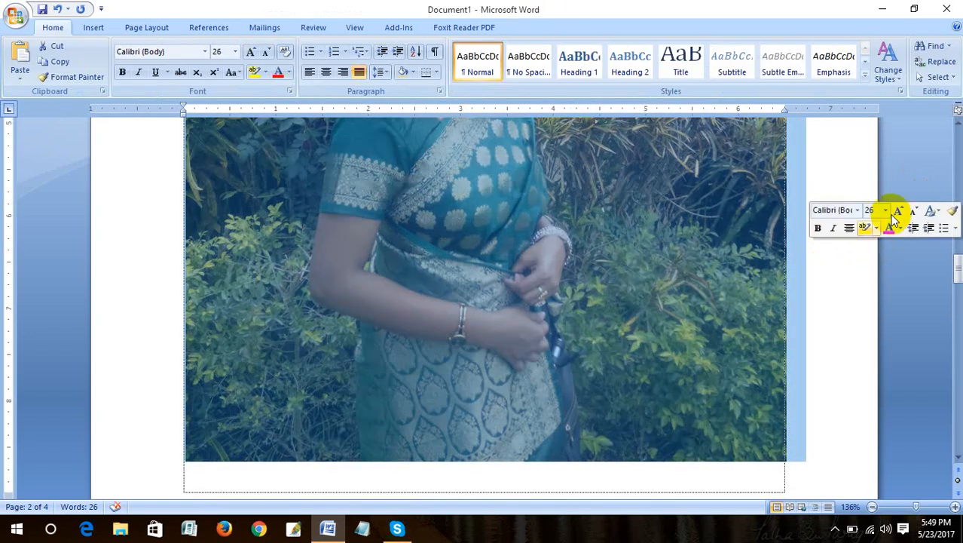
{"action": "left_click", "coordinate": [897, 306]}
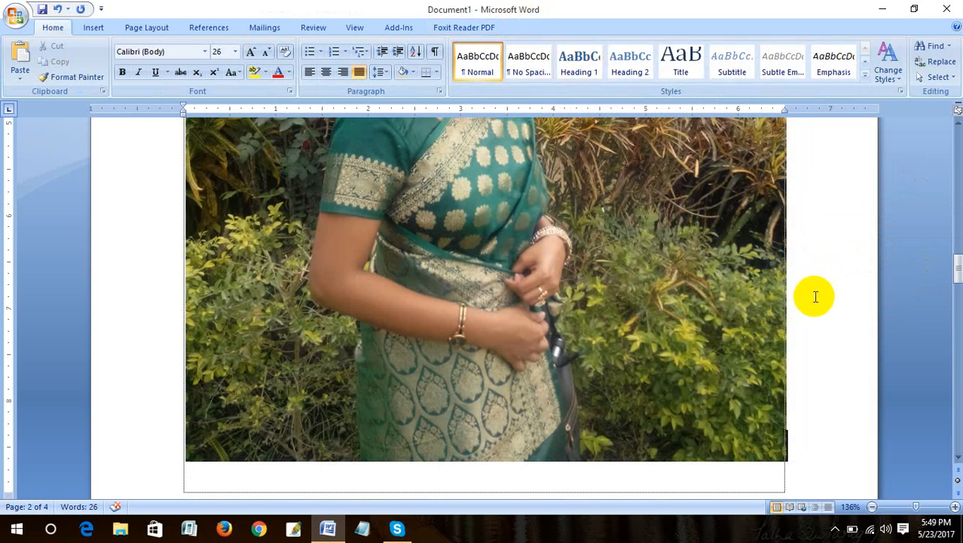
Set the picture's text wrapping to In Front of Text
{"action": "scroll", "coordinate": [816, 294], "scroll_direction": "up", "scroll_amount": 10}
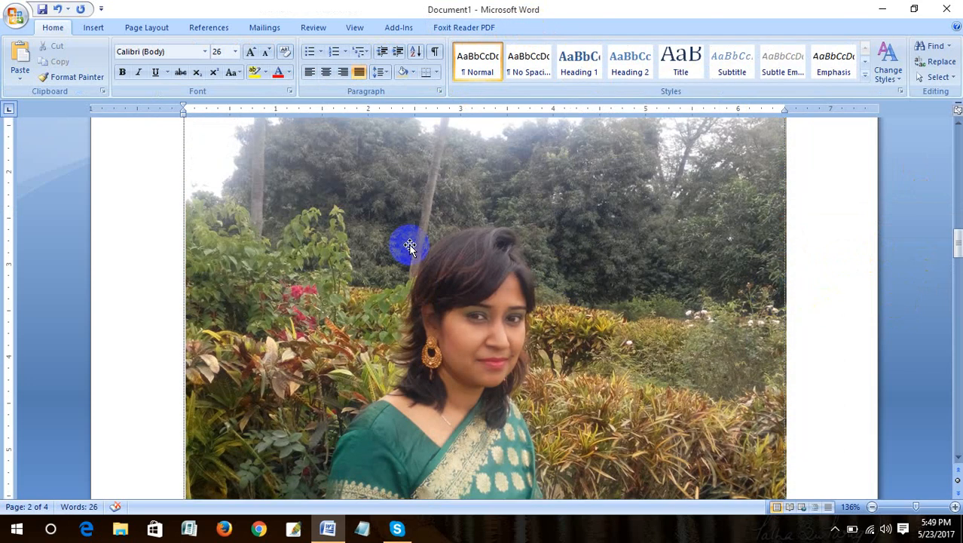
{"action": "double_click", "coordinate": [410, 245]}
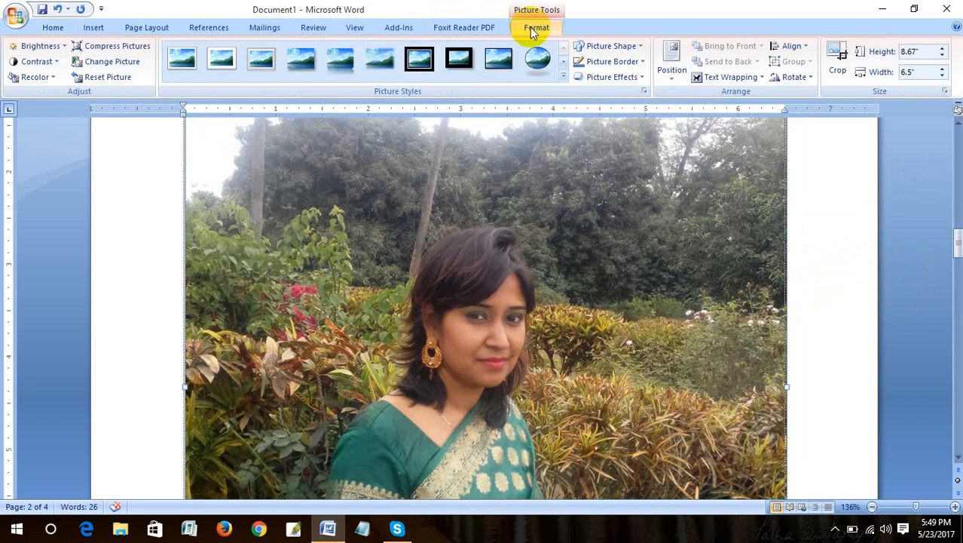
{"action": "left_click", "coordinate": [731, 83]}
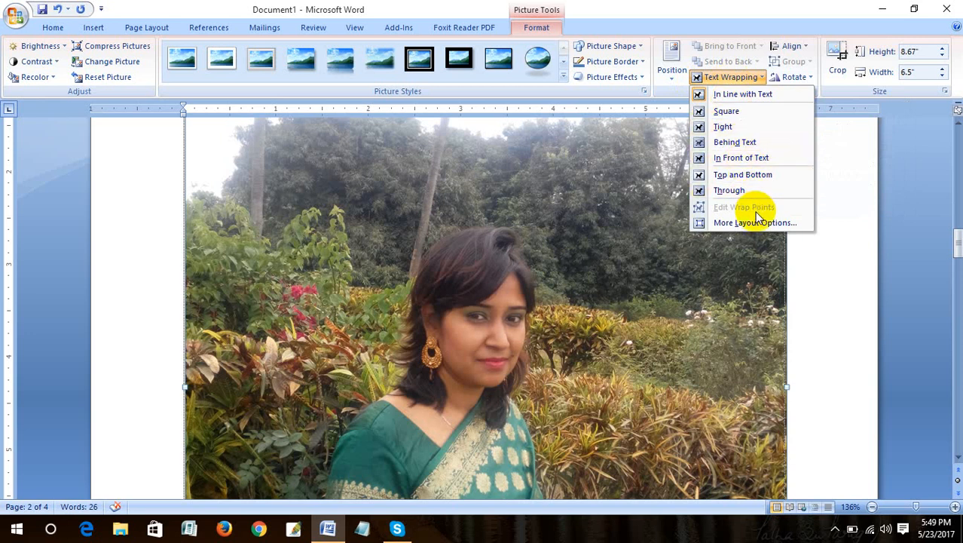
{"action": "left_click", "coordinate": [764, 160]}
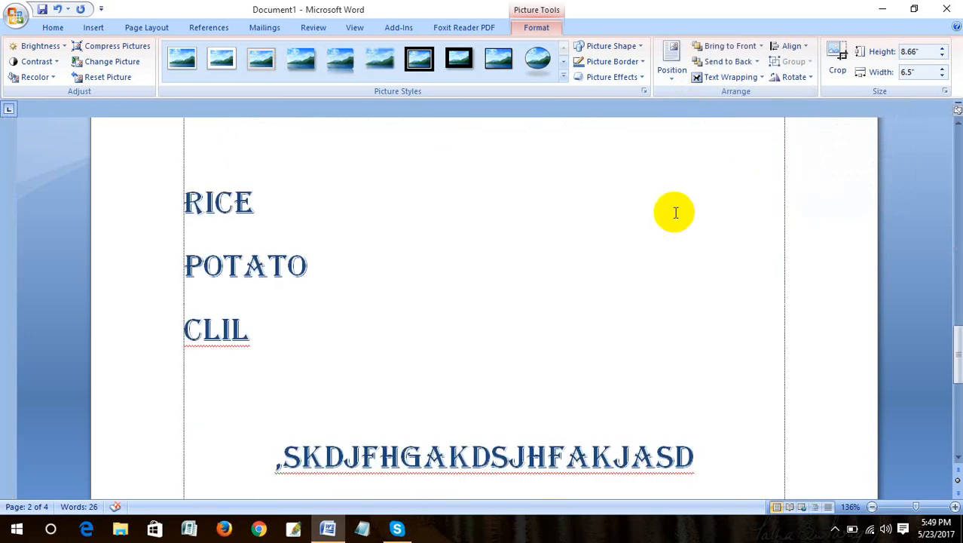
Move the picture from the first page onto the second page, over the "RICE", "POTATO" and "CLIL" lines
{"action": "scroll", "coordinate": [677, 212], "scroll_direction": "up", "scroll_amount": 10}
{"action": "left_click", "coordinate": [673, 211]}
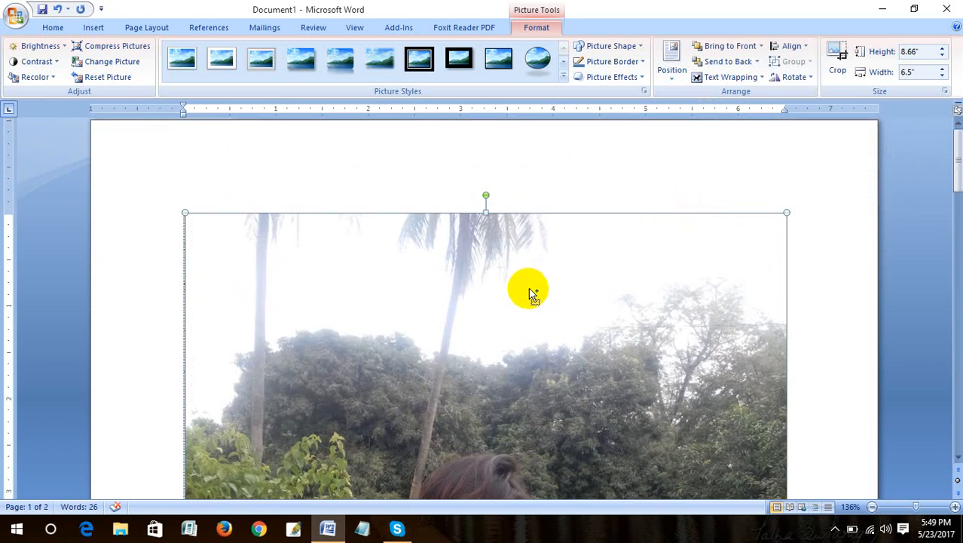
{"action": "scroll", "coordinate": [527, 290], "scroll_direction": "down", "scroll_amount": 6}
{"action": "scroll", "coordinate": [525, 294], "scroll_direction": "down", "scroll_amount": 3}
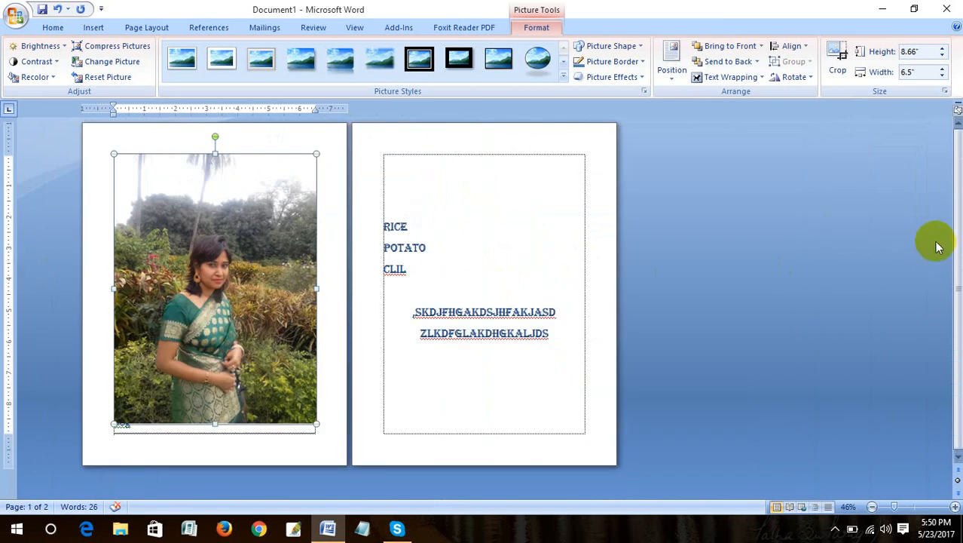
{"action": "left_click", "coordinate": [215, 242]}
{"action": "left_click_drag", "start_coordinate": [215, 243], "coordinate": [486, 251]}
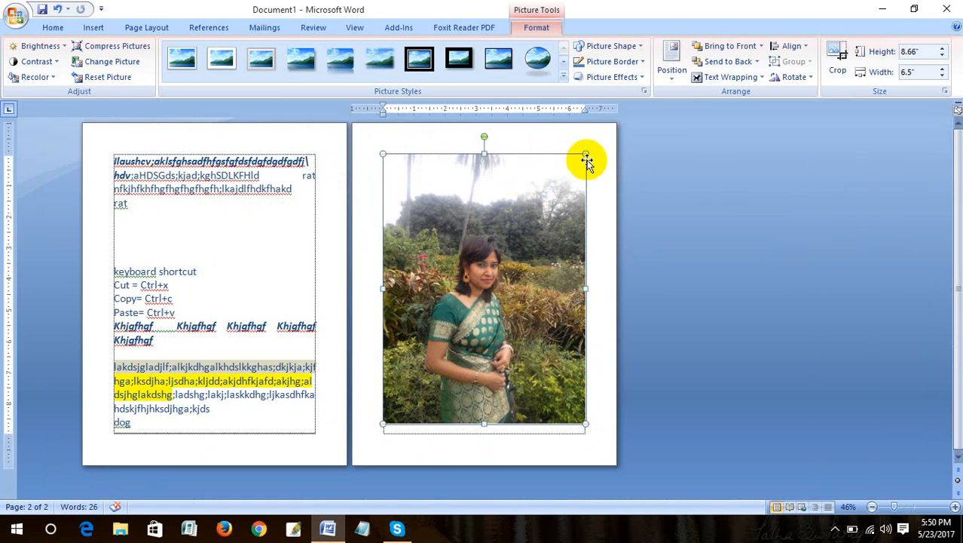
Resize the picture by its handles to about 6.41" high and widen it to about 6"
{"action": "left_click_drag", "start_coordinate": [579, 165], "coordinate": [489, 280]}
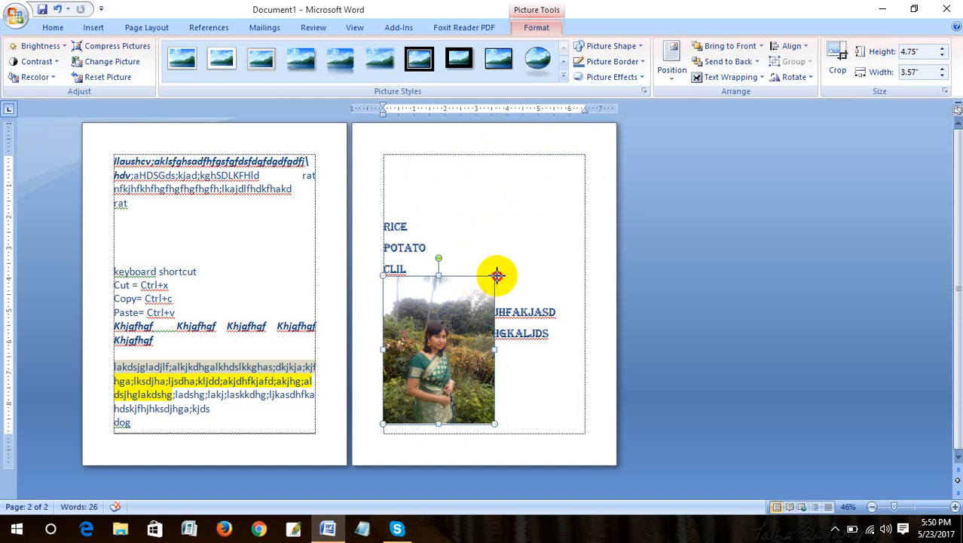
{"action": "left_click_drag", "start_coordinate": [502, 276], "coordinate": [533, 223]}
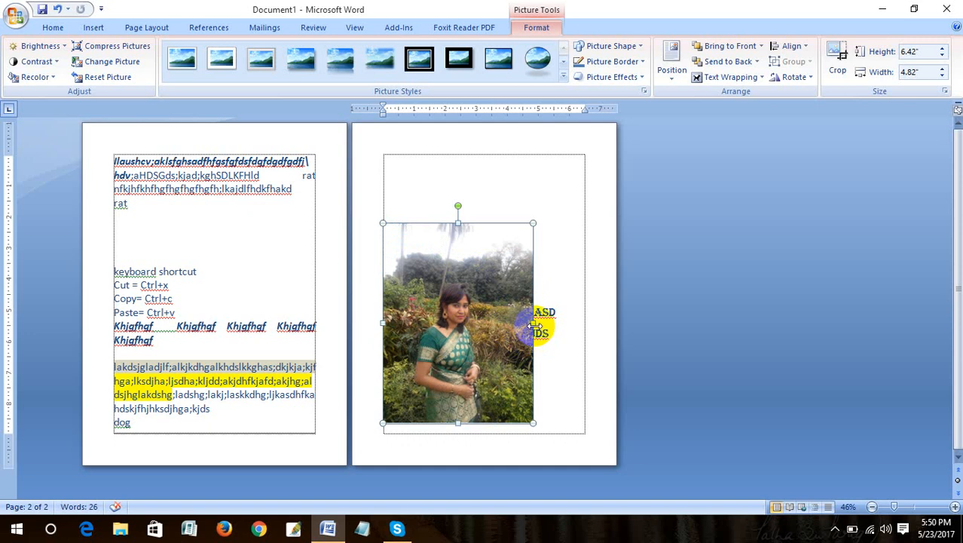
{"action": "left_click_drag", "start_coordinate": [534, 323], "coordinate": [571, 322]}
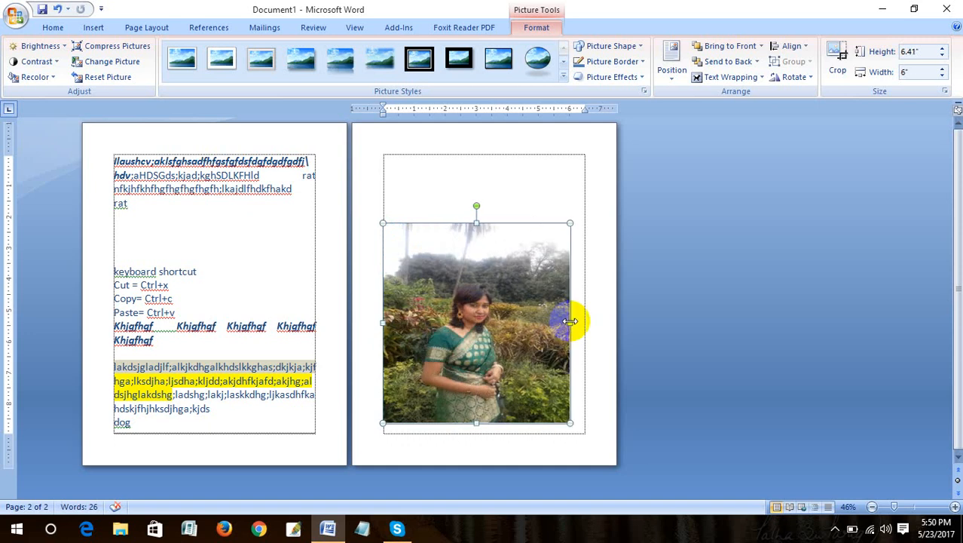
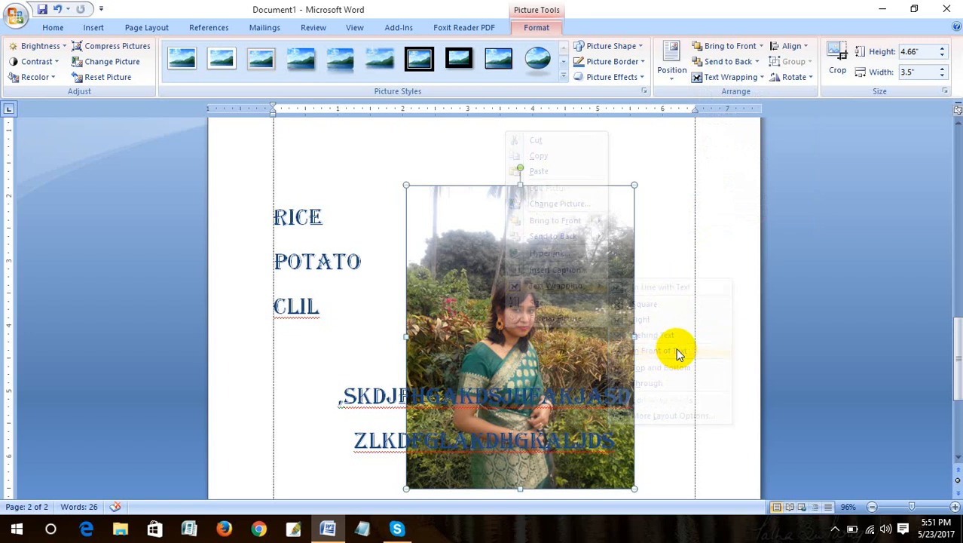
Reselect the picture in front of the text and try the black oval and thick black frame picture styles on it
{"action": "left_click", "coordinate": [355, 468]}
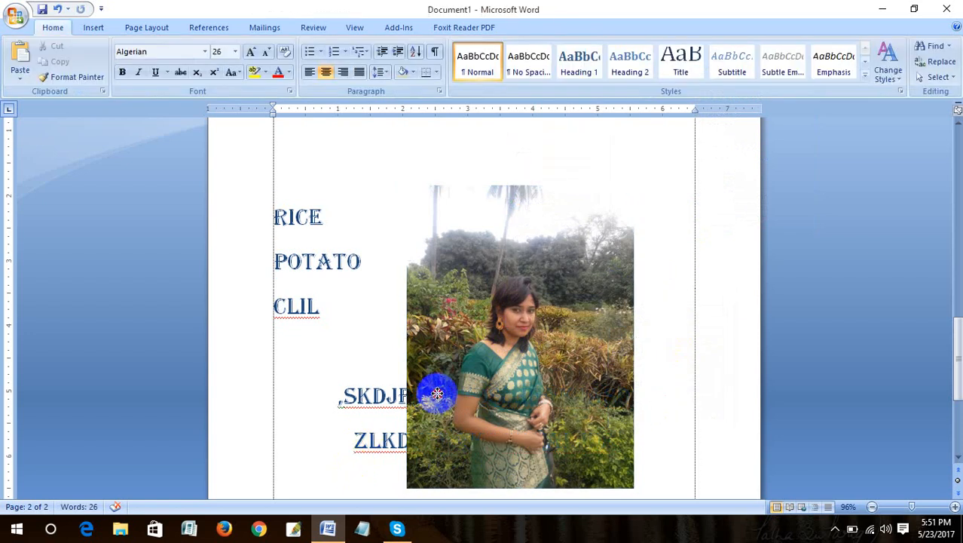
{"action": "left_click", "coordinate": [438, 419]}
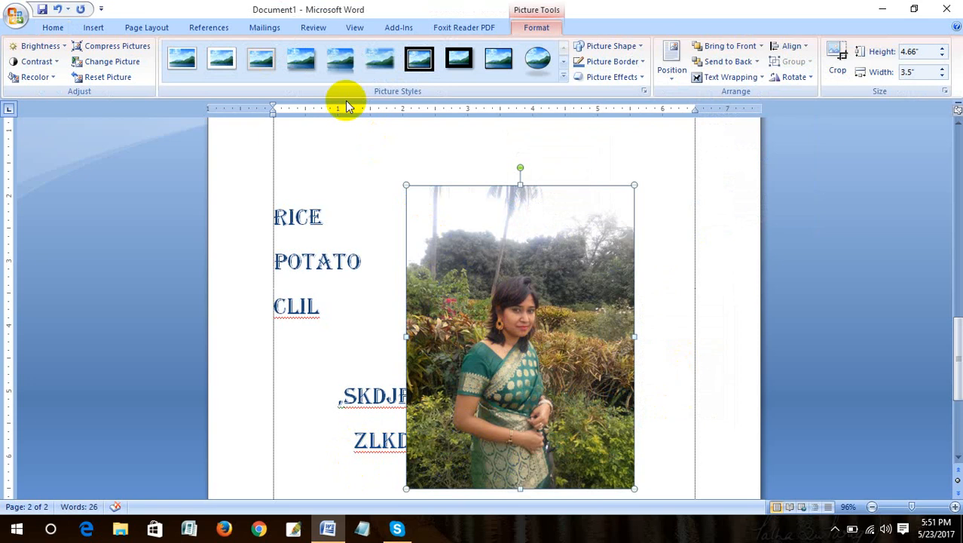
{"action": "left_click", "coordinate": [523, 336]}
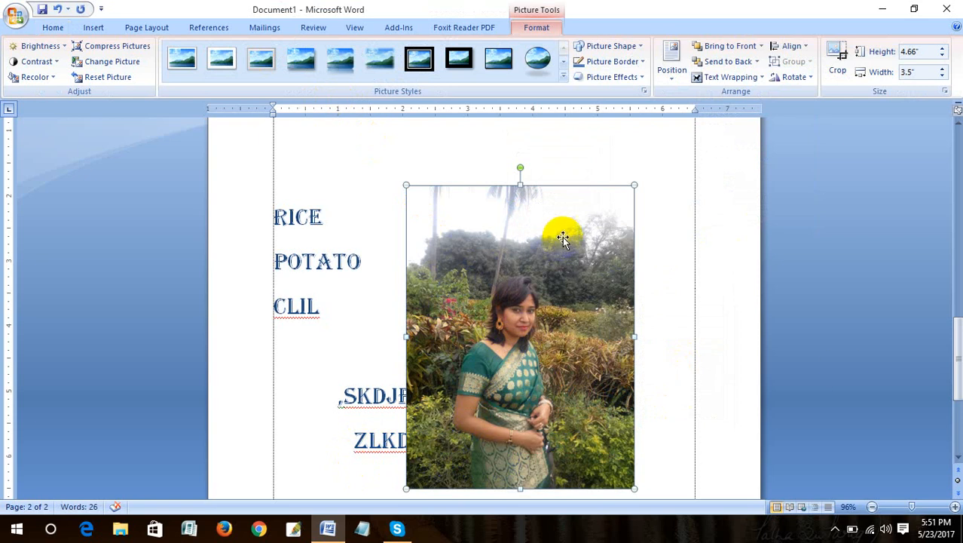
{"action": "left_click", "coordinate": [537, 60]}
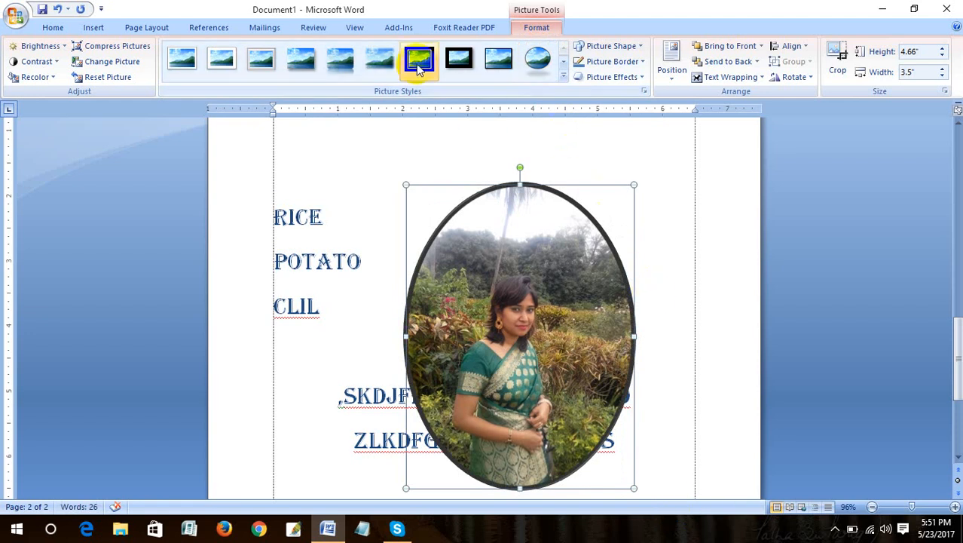
{"action": "left_click", "coordinate": [459, 60]}
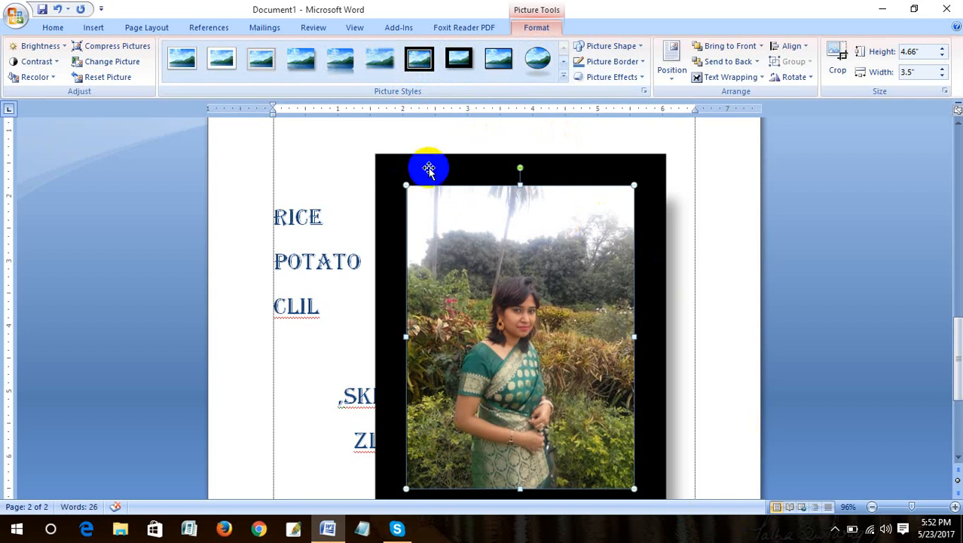
Apply the white matte frame picture style to the picture, and deselect and reselect it to check the look
{"action": "left_click", "coordinate": [217, 60]}
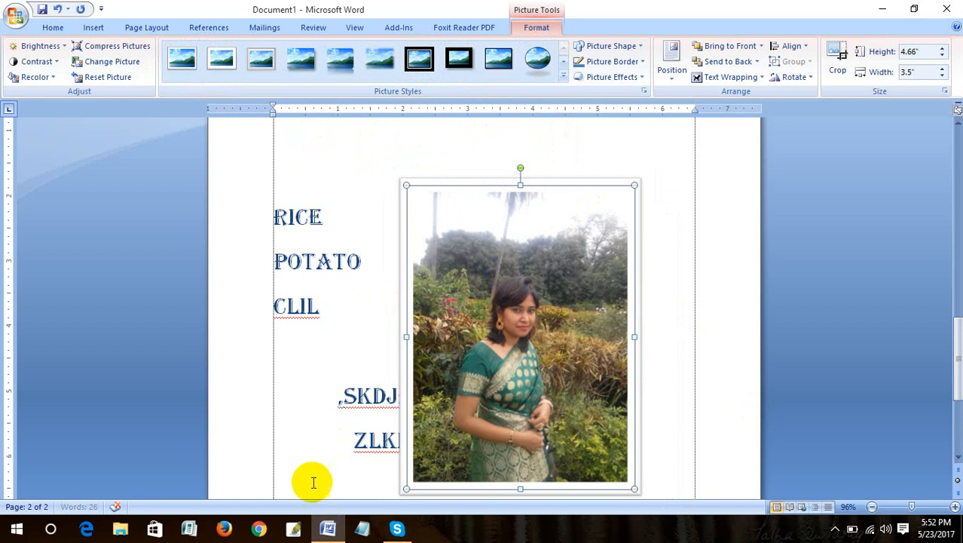
{"action": "left_click", "coordinate": [317, 457]}
{"action": "double_click", "coordinate": [439, 279]}
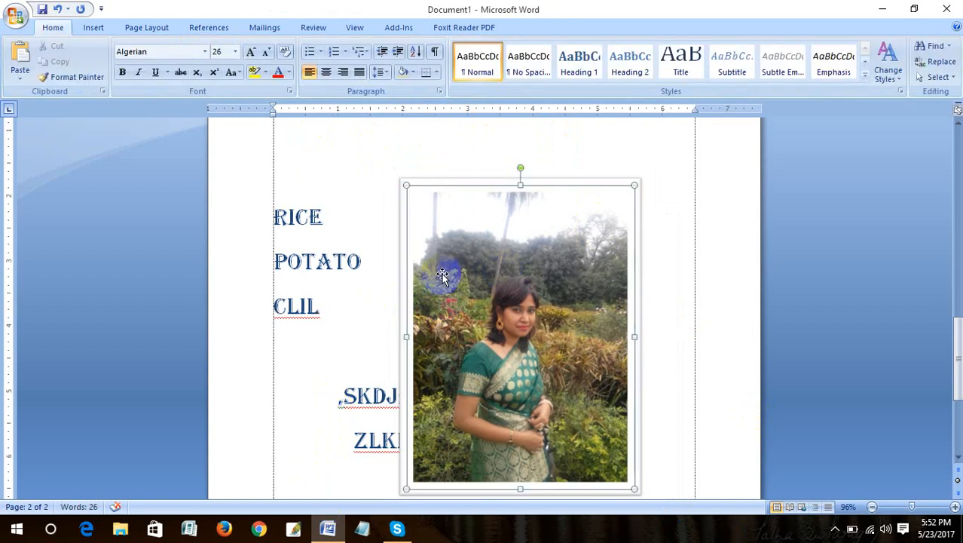
Apply the tilted white perspective frame picture style to the picture and deselect it to check the look
{"action": "left_click", "coordinate": [564, 78]}
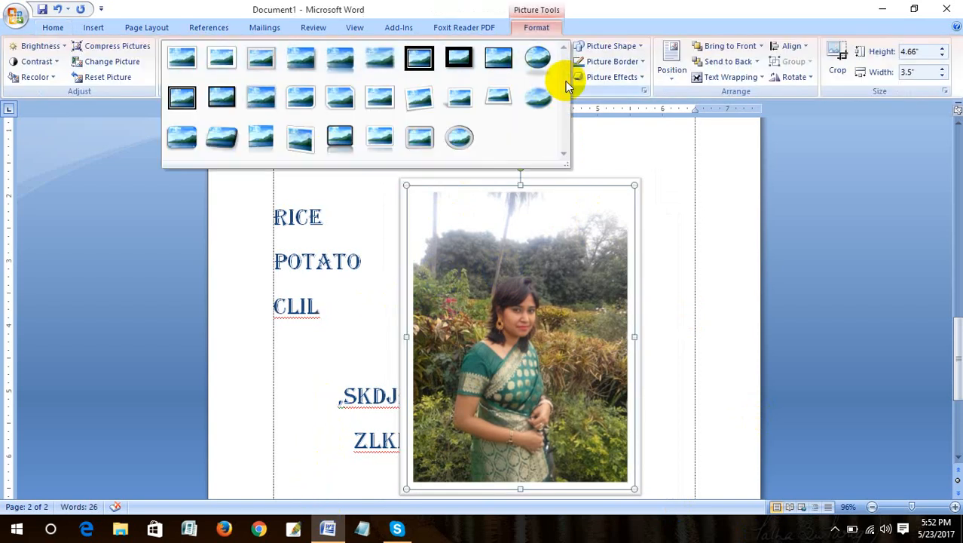
{"action": "left_click", "coordinate": [299, 141]}
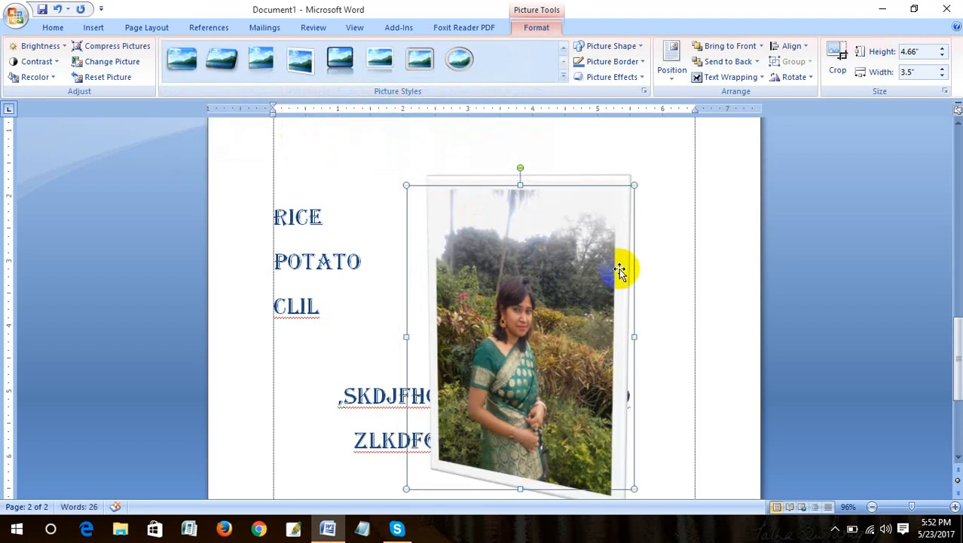
{"action": "left_click", "coordinate": [785, 429]}
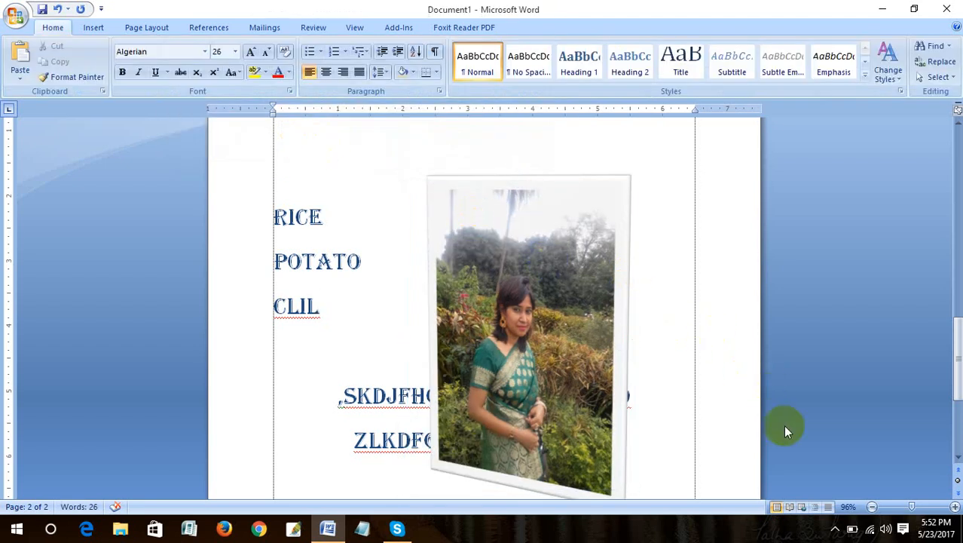
Set the picture's brightness to 18% and contrast to -17% in the picture corrections options
{"action": "left_click", "coordinate": [588, 351]}
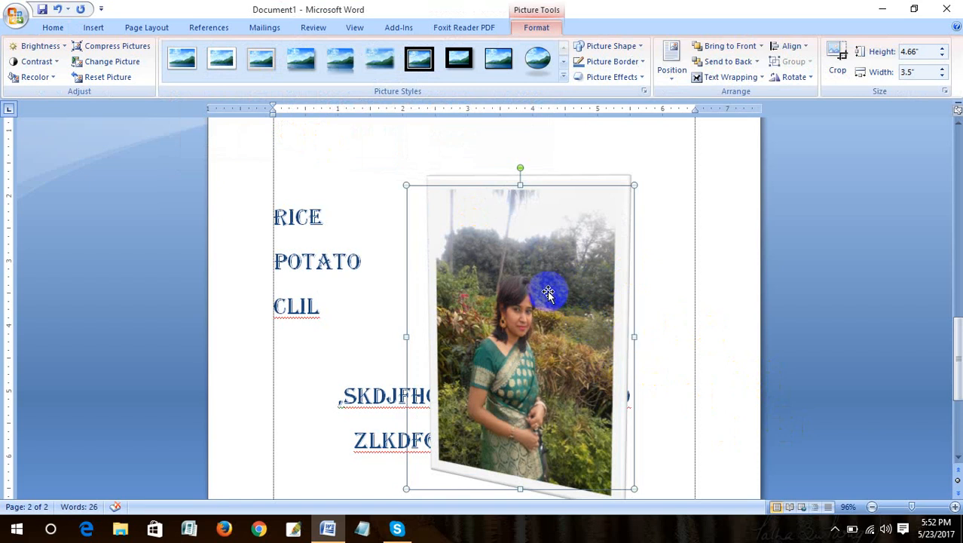
{"action": "left_click", "coordinate": [57, 63]}
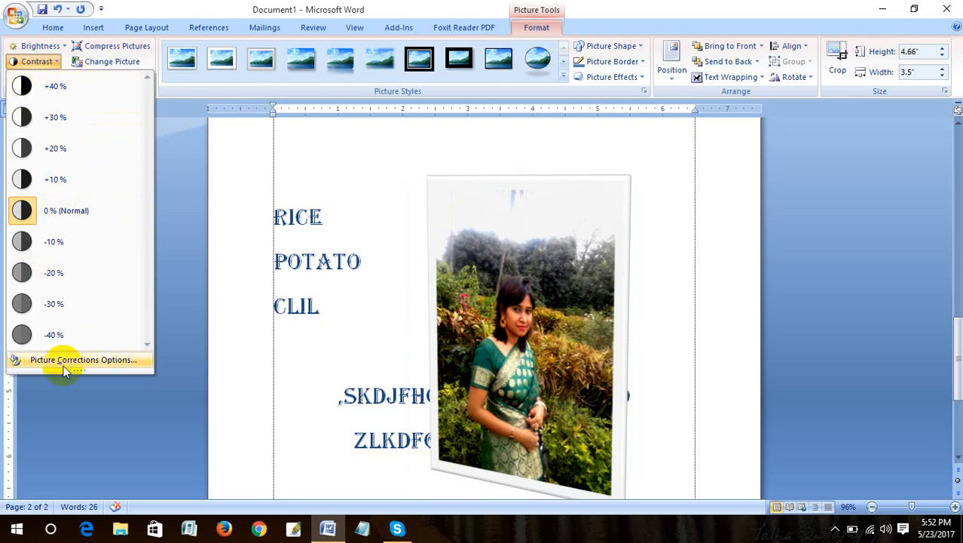
{"action": "left_click", "coordinate": [132, 361]}
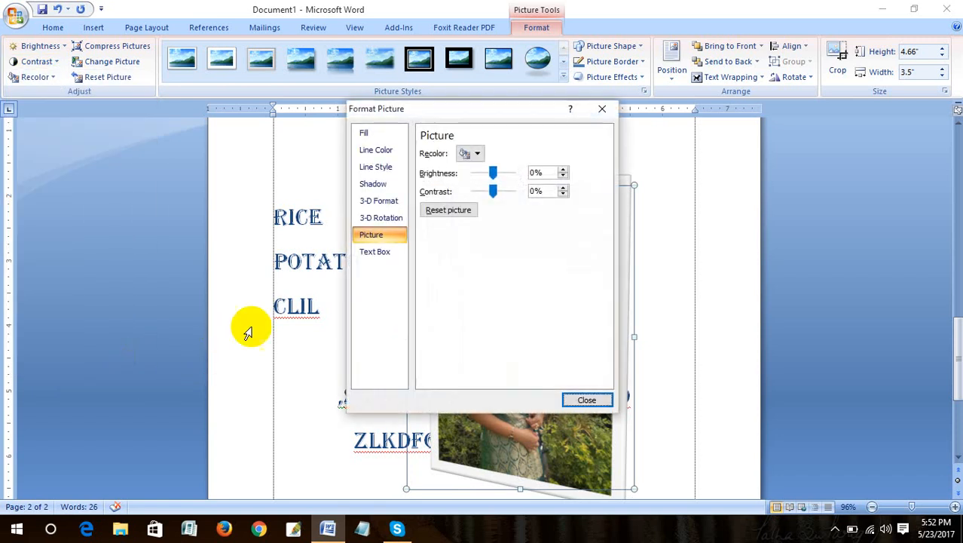
{"action": "left_click_drag", "start_coordinate": [451, 108], "coordinate": [774, 113]}
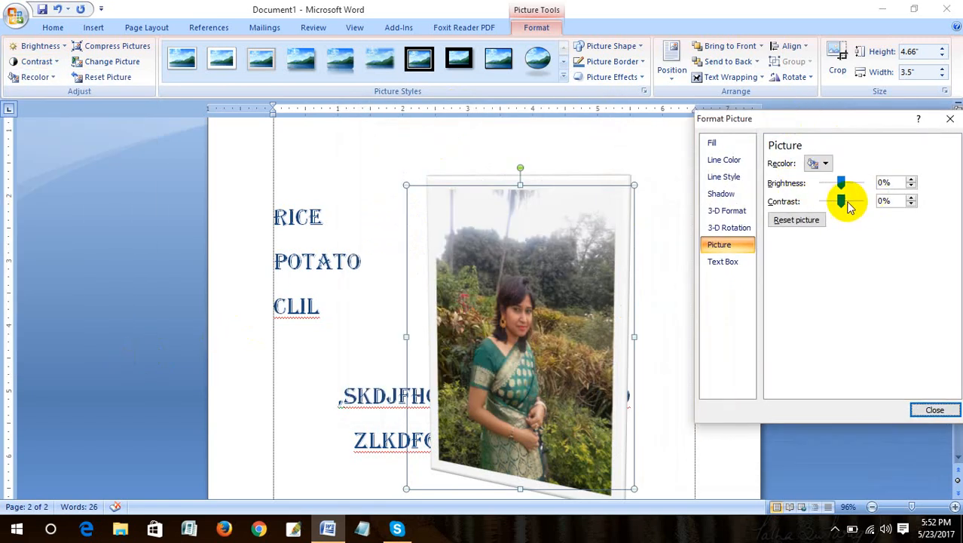
{"action": "left_click", "coordinate": [848, 184]}
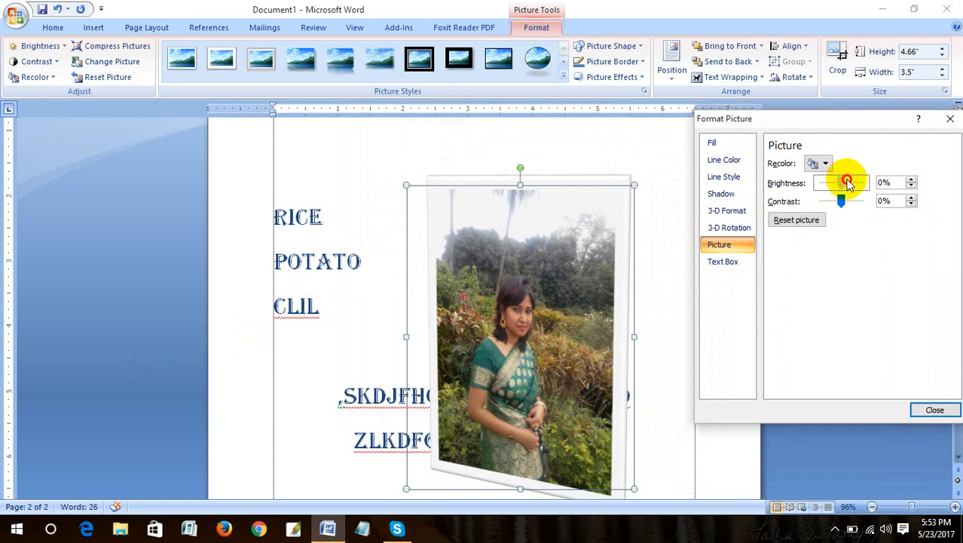
{"action": "left_click", "coordinate": [855, 185]}
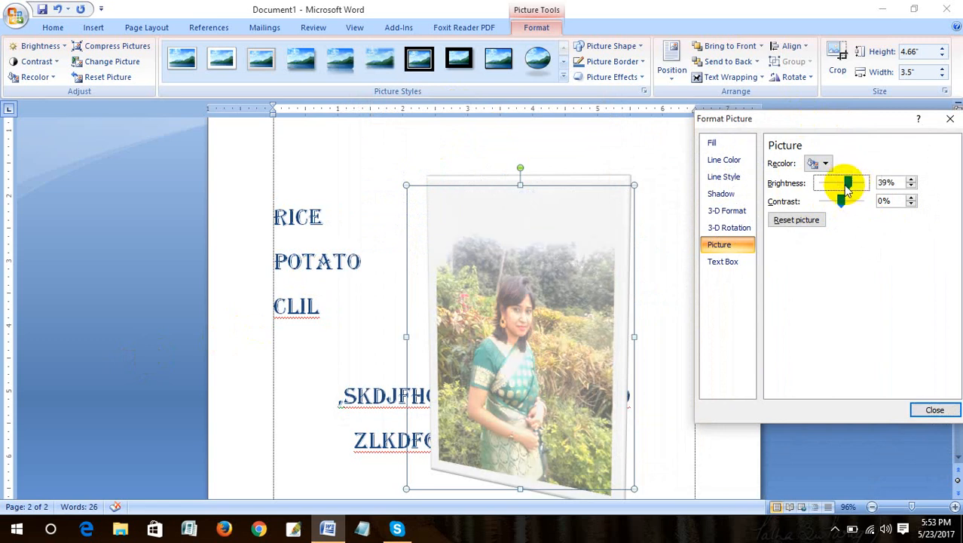
{"action": "left_click", "coordinate": [843, 185]}
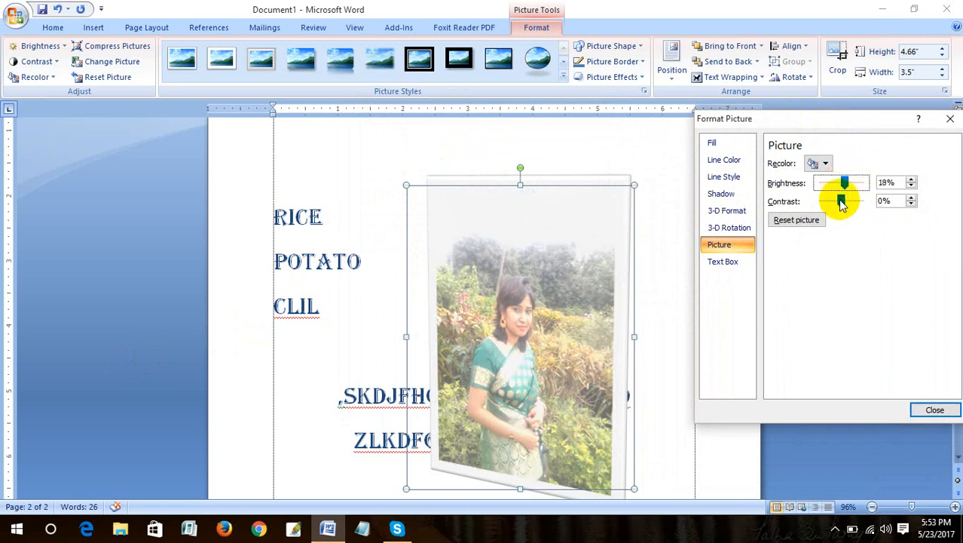
{"action": "left_click", "coordinate": [842, 202]}
{"action": "left_click_drag", "start_coordinate": [841, 202], "coordinate": [838, 201]}
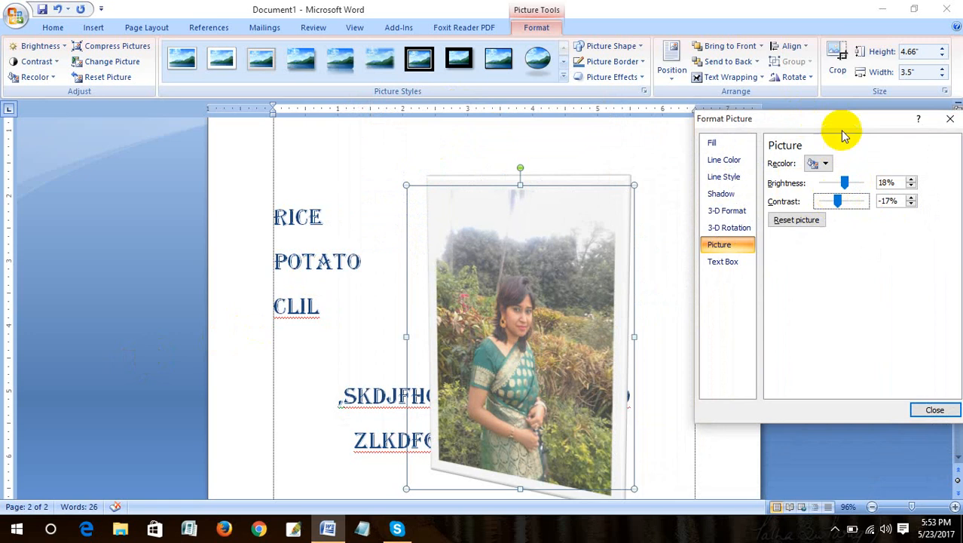
{"action": "left_click", "coordinate": [949, 119]}
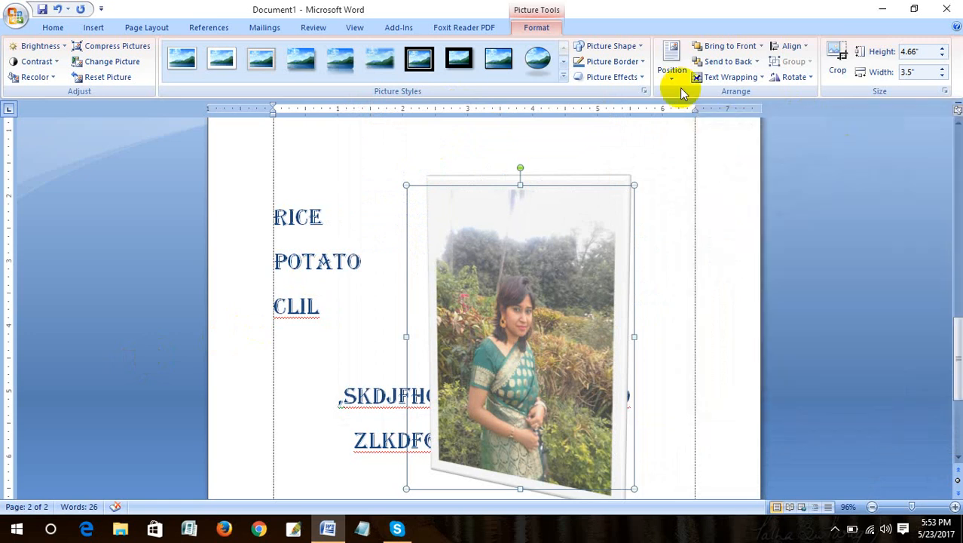
Set the picture's contrast and brightness back to the 0% (Normal) presets
{"action": "left_click", "coordinate": [56, 63]}
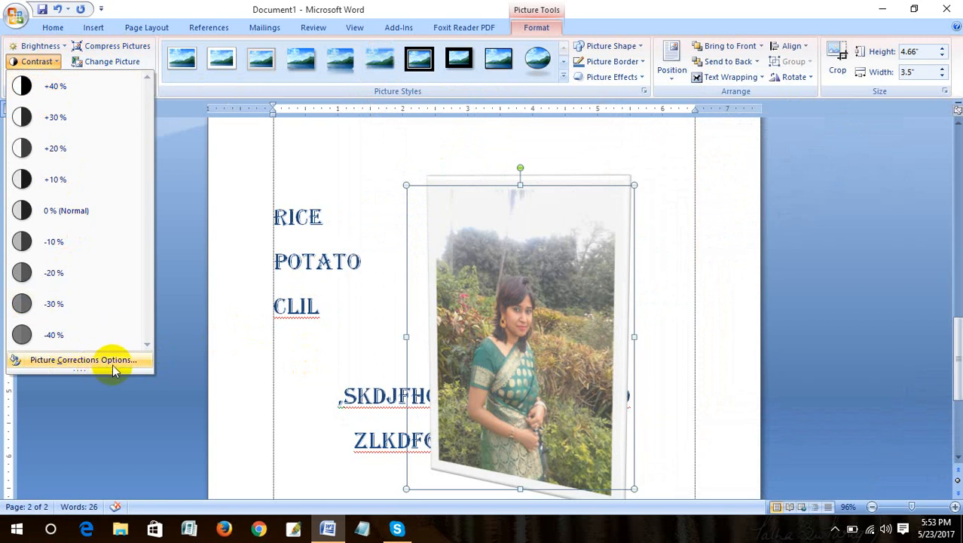
{"action": "left_click", "coordinate": [66, 209]}
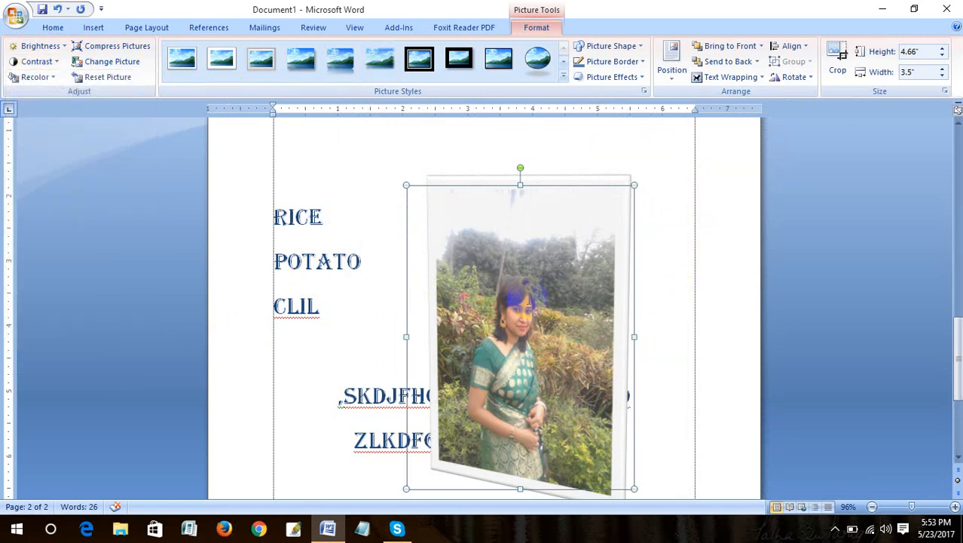
{"action": "left_click", "coordinate": [345, 301]}
{"action": "double_click", "coordinate": [468, 305]}
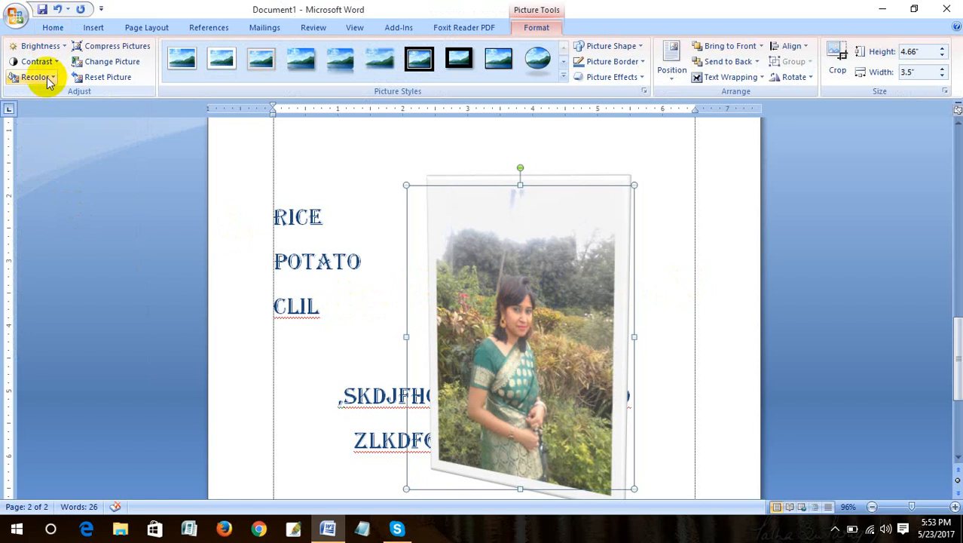
{"action": "left_click", "coordinate": [36, 62]}
{"action": "left_click", "coordinate": [69, 209]}
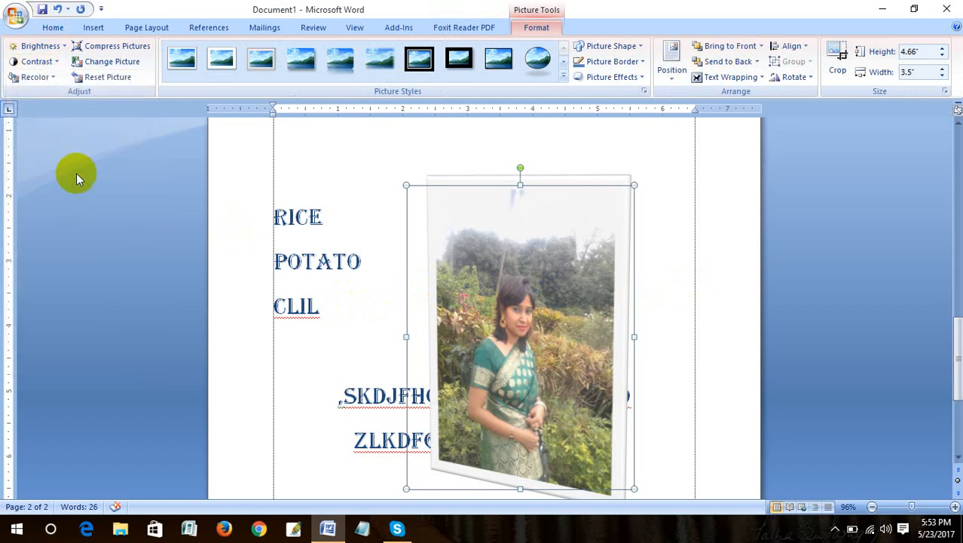
{"action": "left_click", "coordinate": [39, 46]}
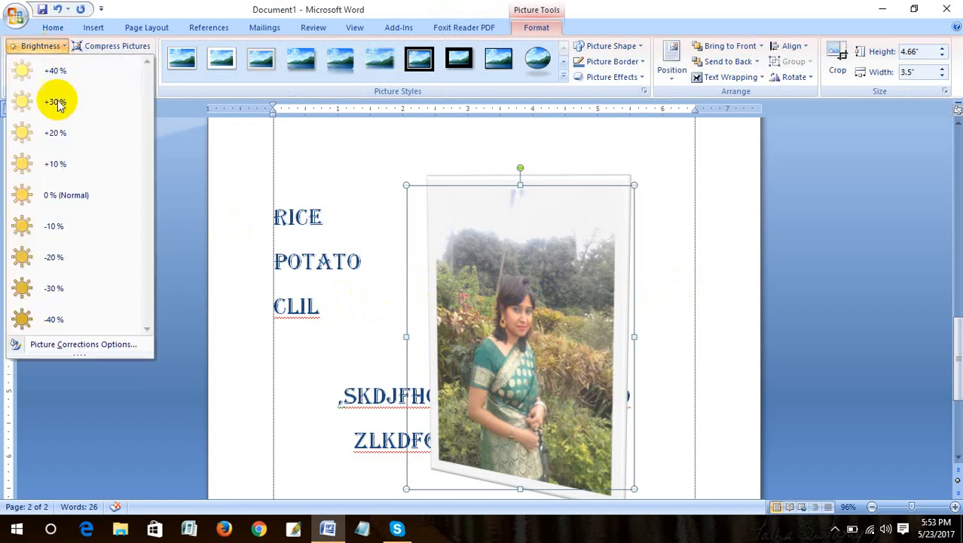
{"action": "left_click", "coordinate": [48, 199]}
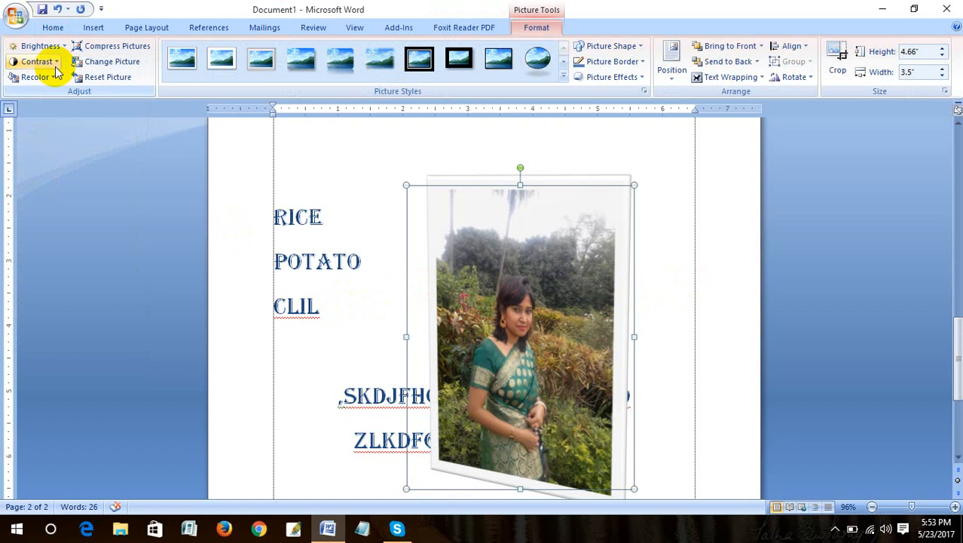
Open the picture corrections options and try the blue dark variation and the sepia color mode on the picture
{"action": "left_click", "coordinate": [56, 63]}
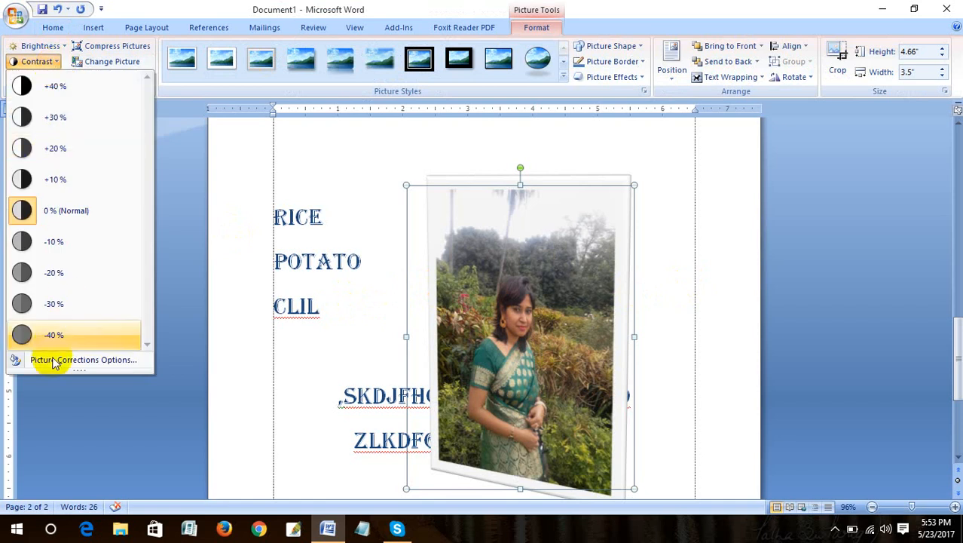
{"action": "left_click", "coordinate": [81, 361]}
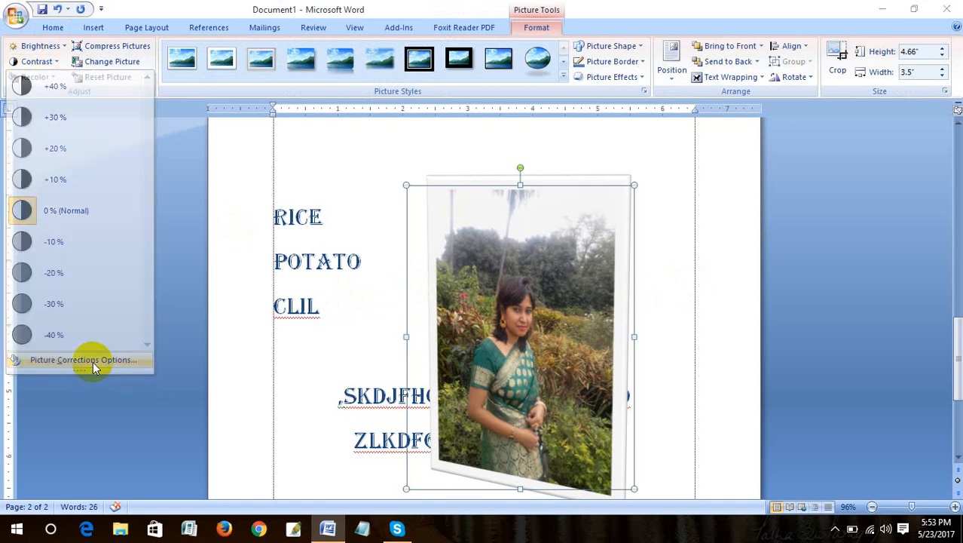
{"action": "left_click_drag", "start_coordinate": [854, 130], "coordinate": [771, 132]}
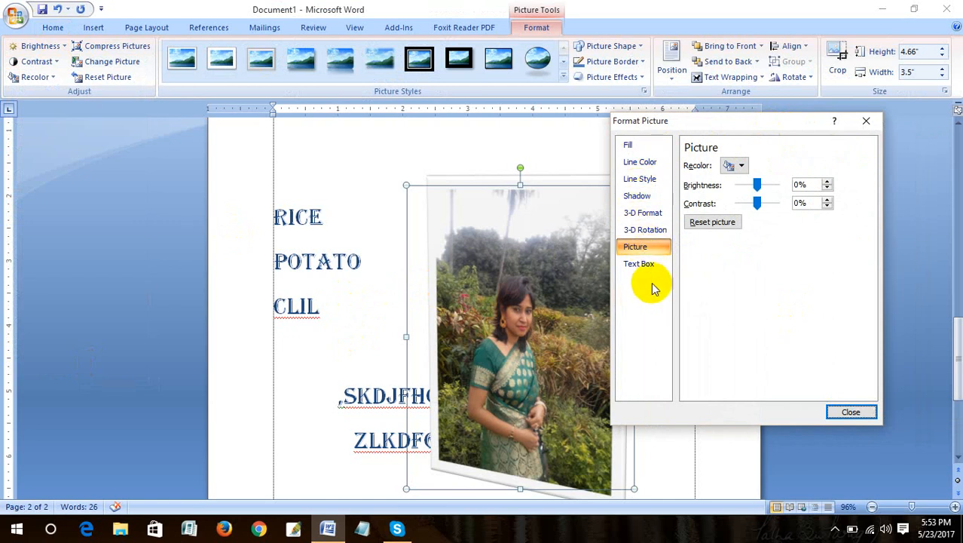
{"action": "left_click", "coordinate": [742, 167]}
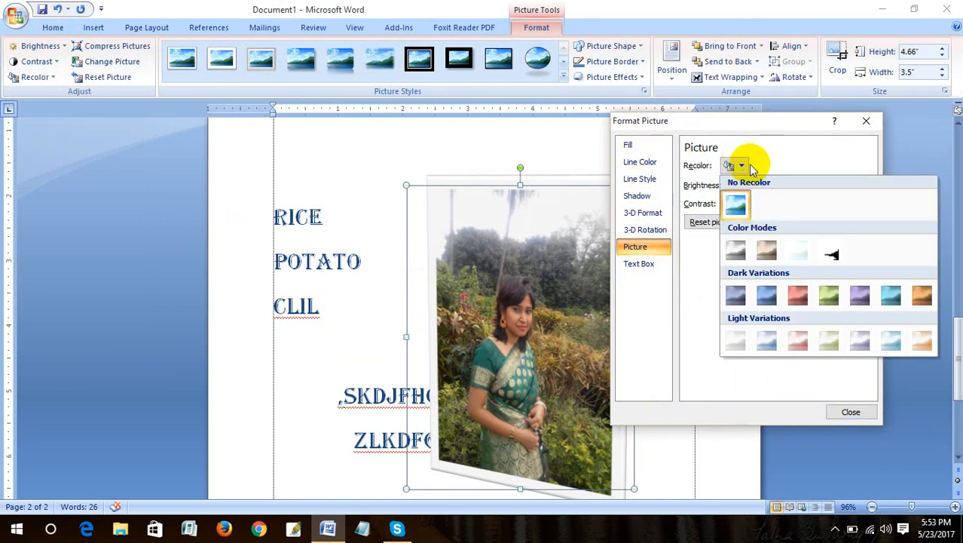
{"action": "left_click", "coordinate": [767, 297]}
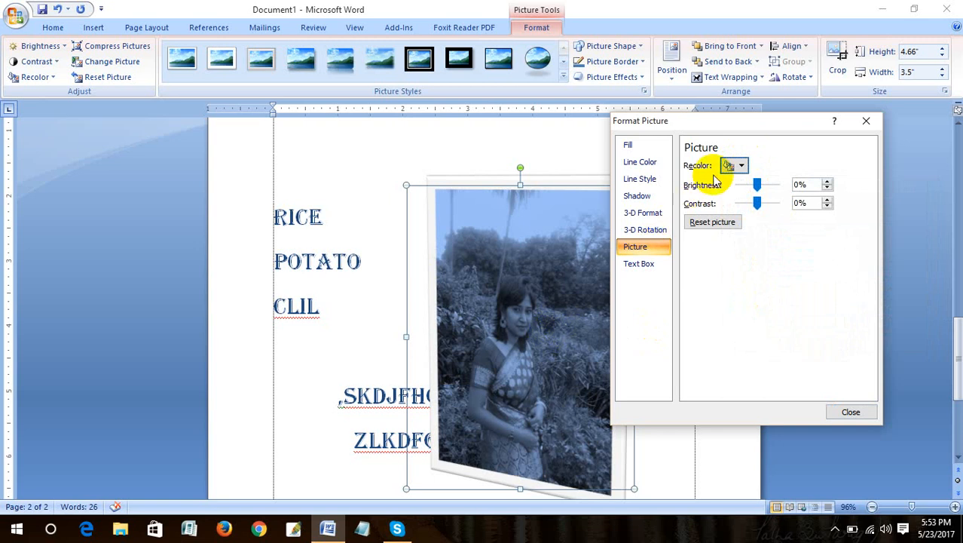
{"action": "left_click", "coordinate": [741, 166]}
{"action": "left_click", "coordinate": [766, 252]}
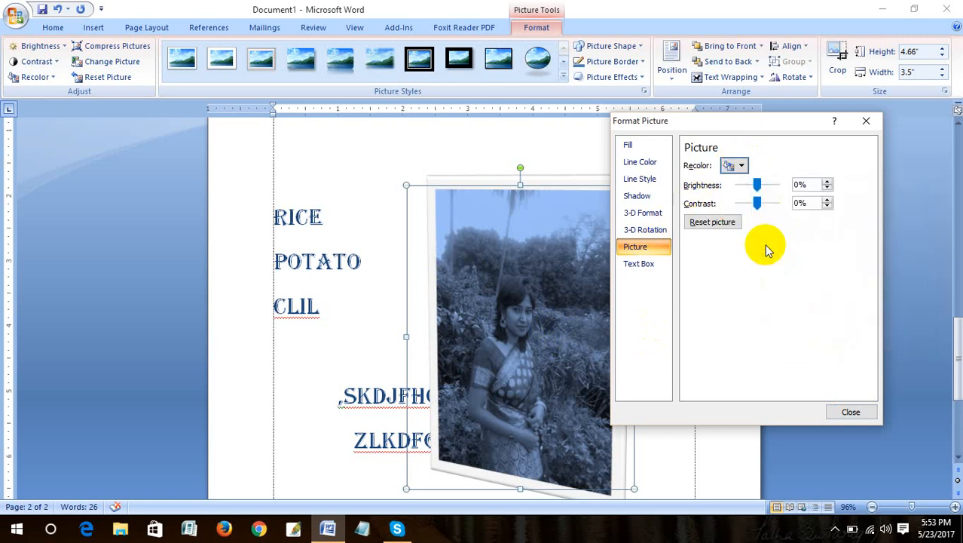
Try the red light variation and the orange dark variation as the picture's recolor, and close the formatting options
{"action": "left_click", "coordinate": [738, 166]}
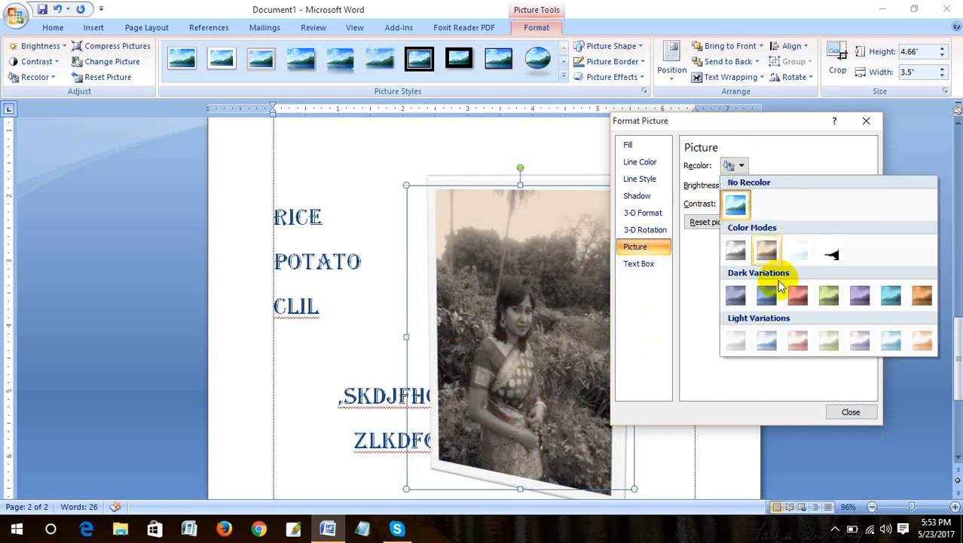
{"action": "left_click", "coordinate": [786, 341]}
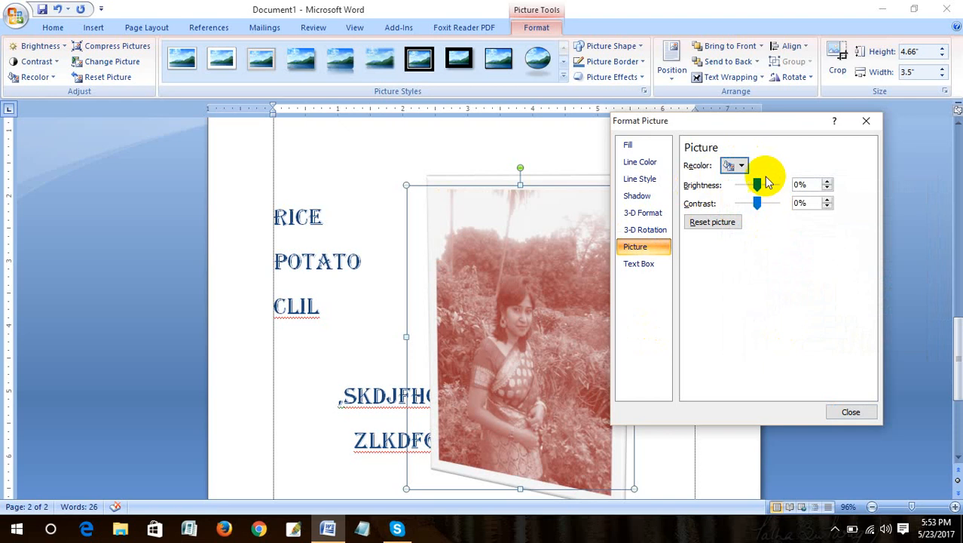
{"action": "left_click", "coordinate": [741, 167]}
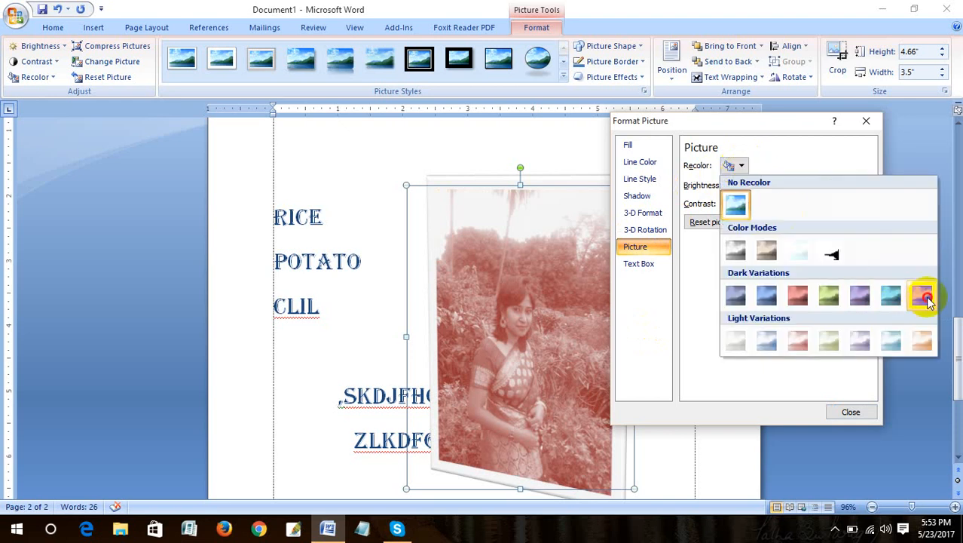
{"action": "left_click", "coordinate": [922, 295]}
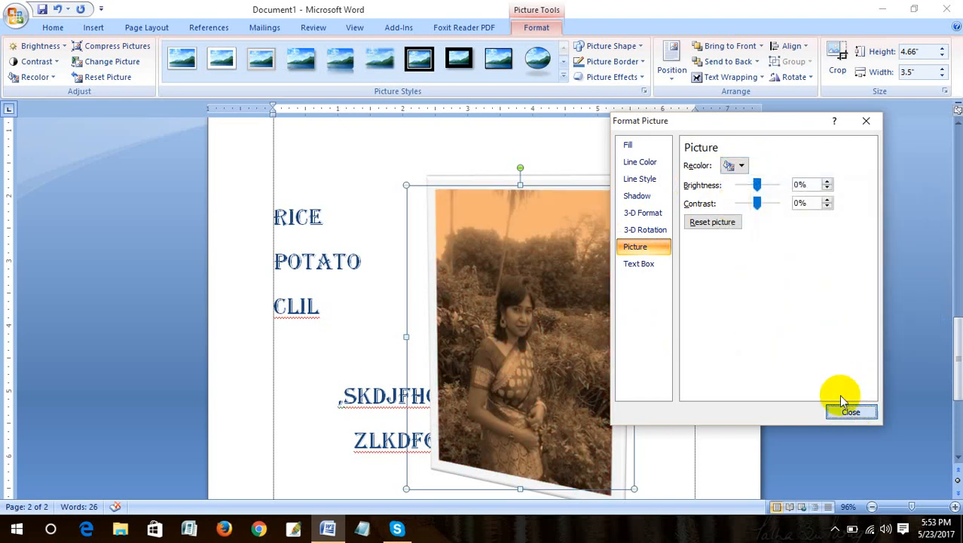
{"action": "left_click", "coordinate": [850, 412]}
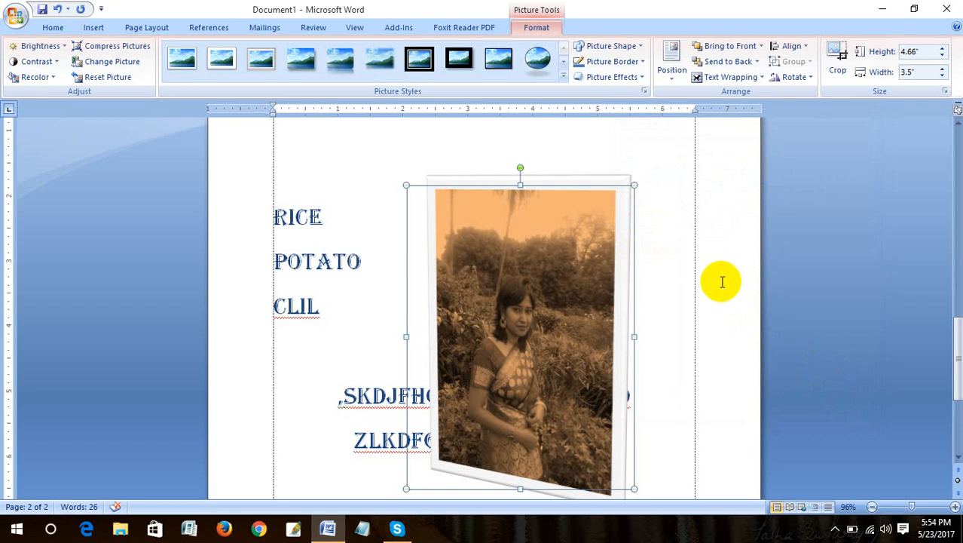
Undo the four recolor changes on the picture one after another
{"action": "key", "text": "ctrl+z"}
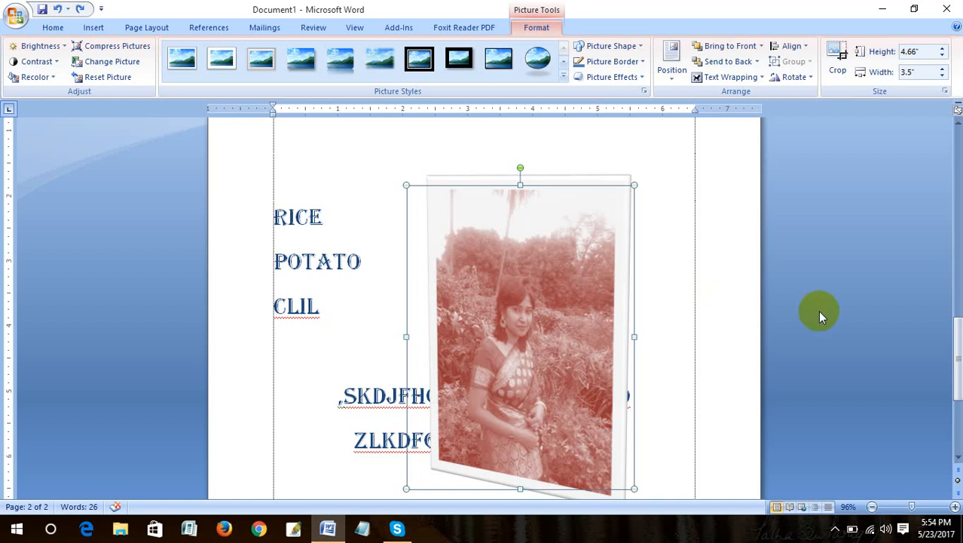
{"action": "key", "text": "ctrl+z"}
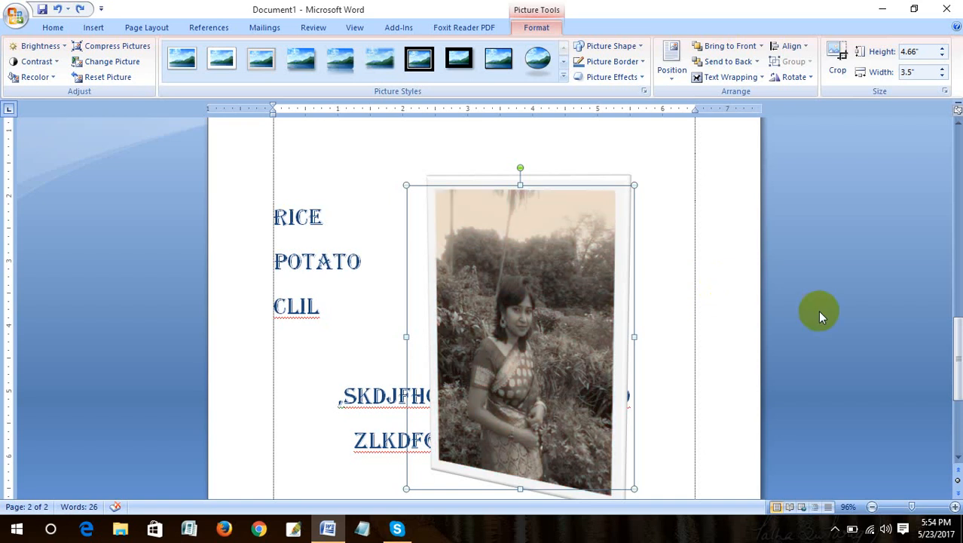
{"action": "key", "text": "ctrl+z"}
{"action": "key", "text": "ctrl+z"}
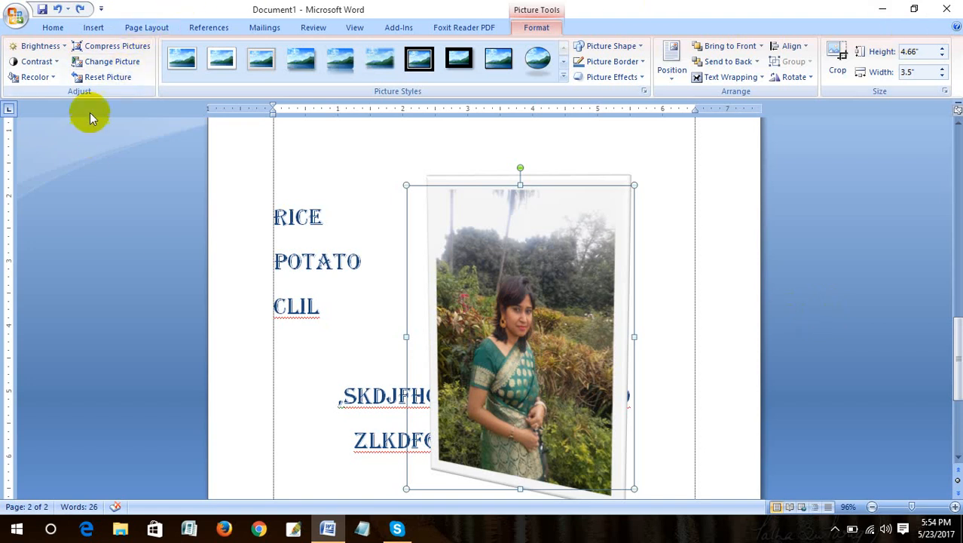
Reset the picture's formatting and size, and shift the enlarged picture across the second page to inspect it
{"action": "left_click", "coordinate": [92, 81]}
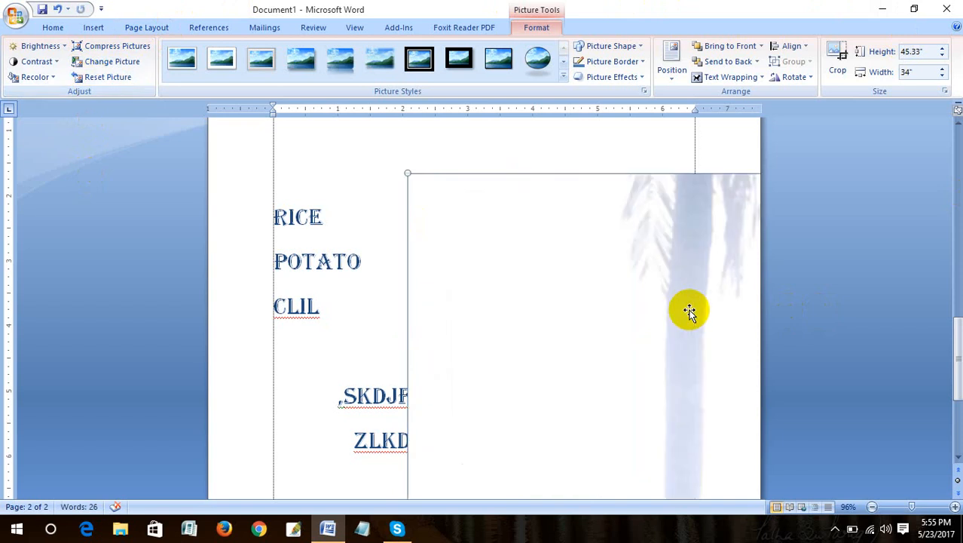
{"action": "left_click_drag", "start_coordinate": [689, 311], "coordinate": [248, 263]}
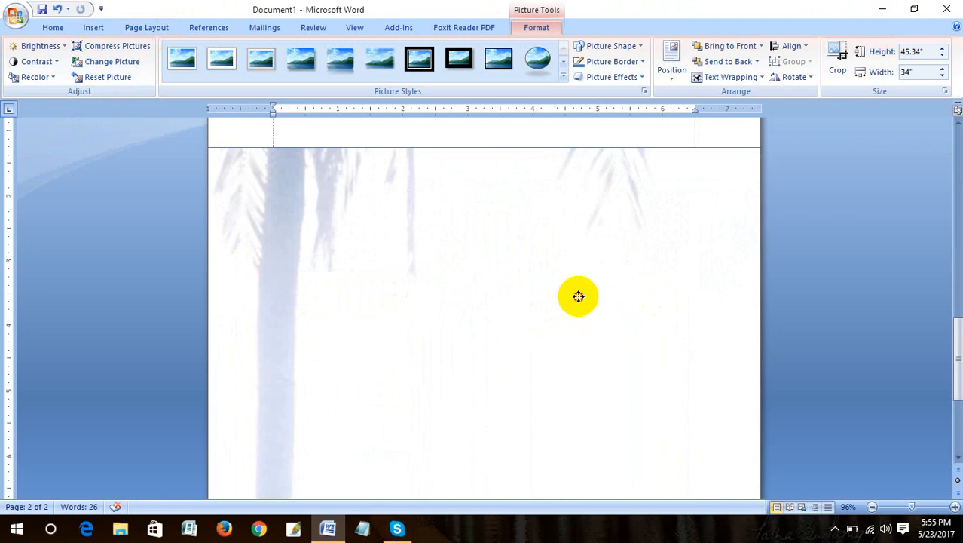
{"action": "left_click_drag", "start_coordinate": [574, 296], "coordinate": [473, 287]}
{"action": "scroll", "coordinate": [501, 288], "scroll_direction": "down", "scroll_amount": 9, "text": "ctrl"}
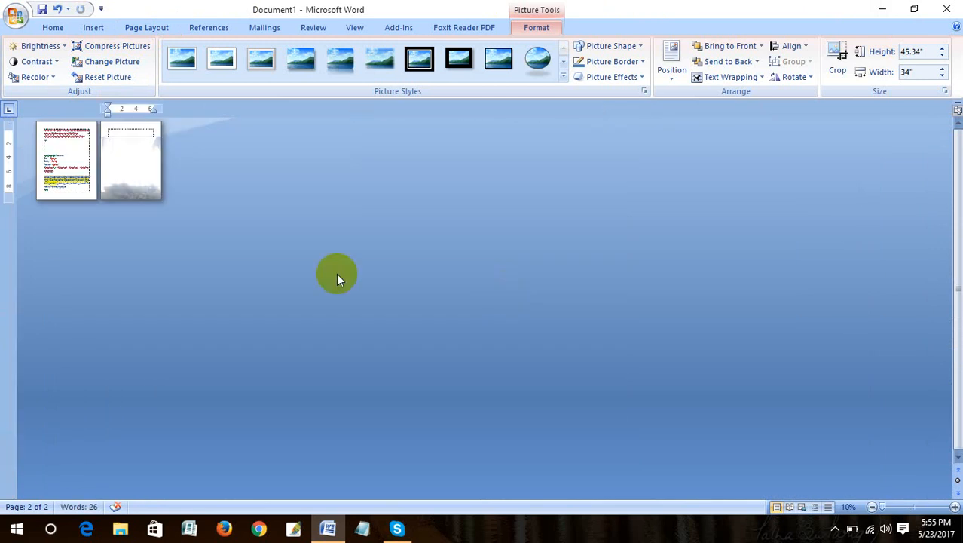
Move the oversized picture around the second page, and undo its moves and the formatting reset
{"action": "left_click_drag", "start_coordinate": [147, 169], "coordinate": [178, 143]}
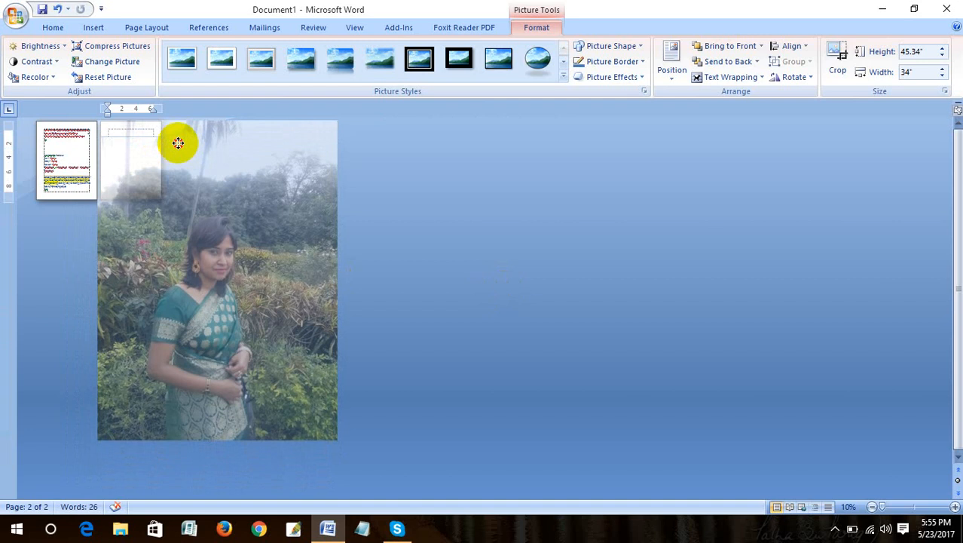
{"action": "left_click_drag", "start_coordinate": [178, 143], "coordinate": [139, 99]}
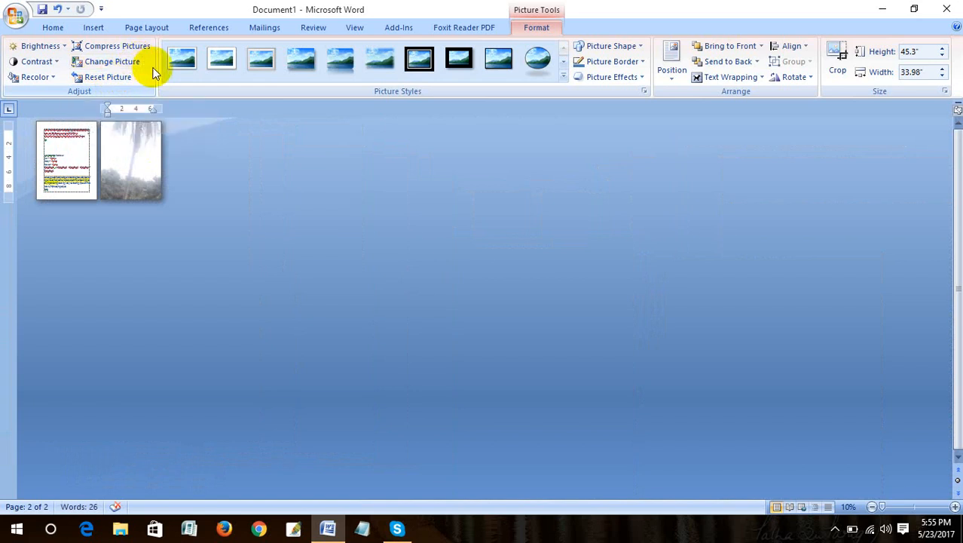
{"action": "key", "text": "ctrl+z"}
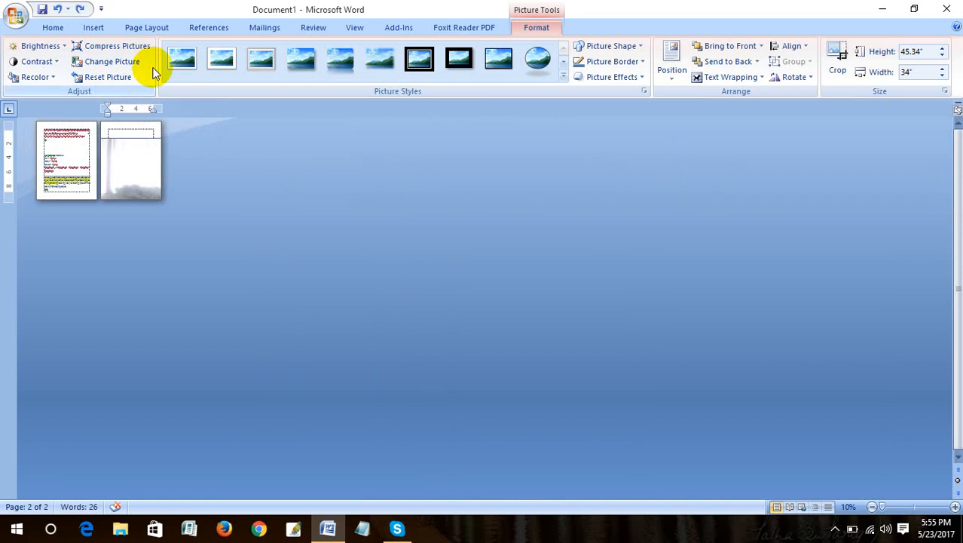
{"action": "key", "text": "ctrl+z"}
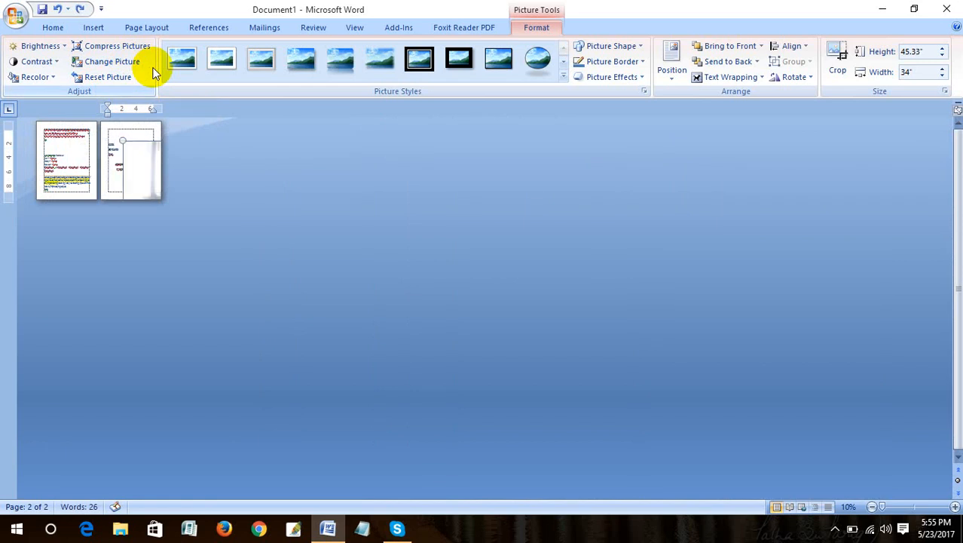
{"action": "key", "text": "ctrl+z"}
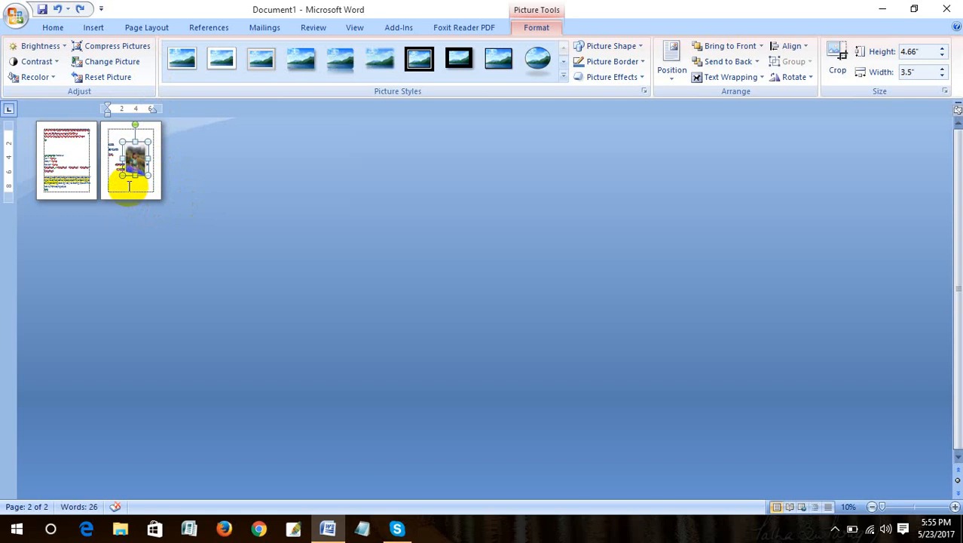
Apply the white matte frame picture style to the picture on the second page
{"action": "left_click", "coordinate": [129, 184]}
{"action": "scroll", "coordinate": [130, 185], "scroll_direction": "up", "scroll_amount": 5, "text": "ctrl"}
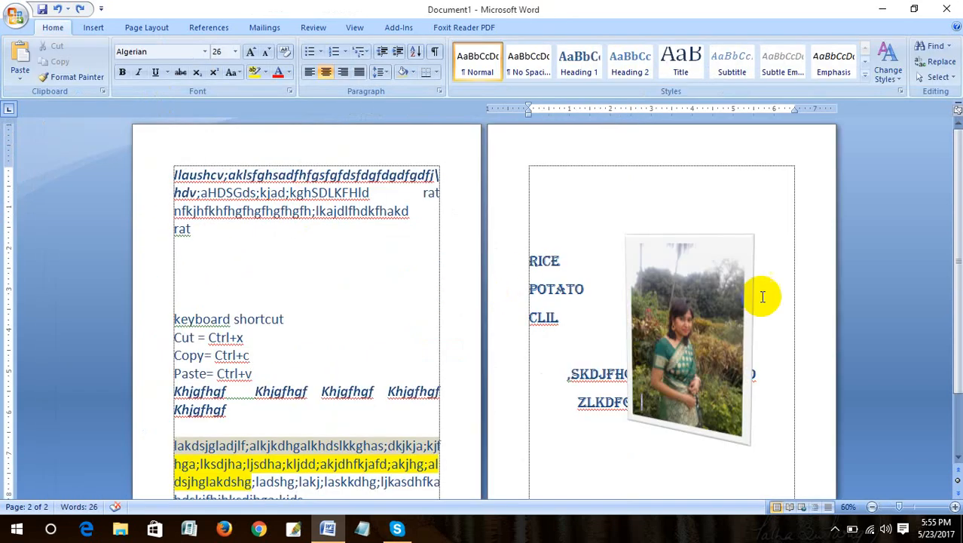
{"action": "left_click", "coordinate": [701, 273]}
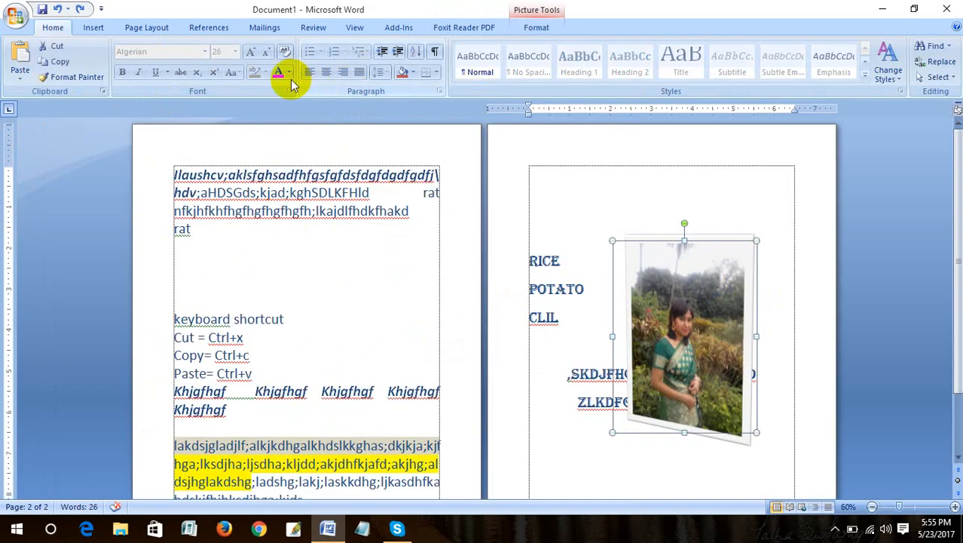
{"action": "double_click", "coordinate": [704, 276]}
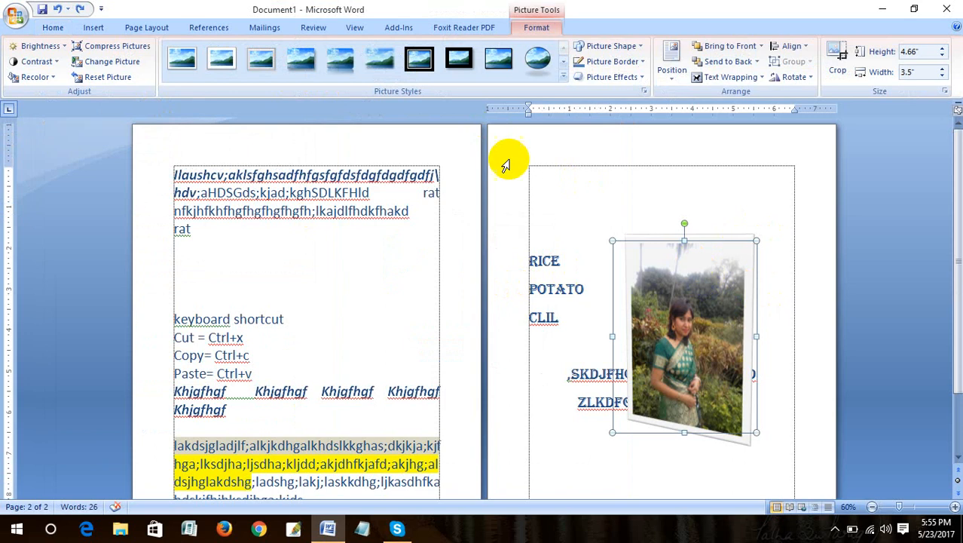
{"action": "left_click", "coordinate": [221, 64]}
{"action": "left_click", "coordinate": [576, 320]}
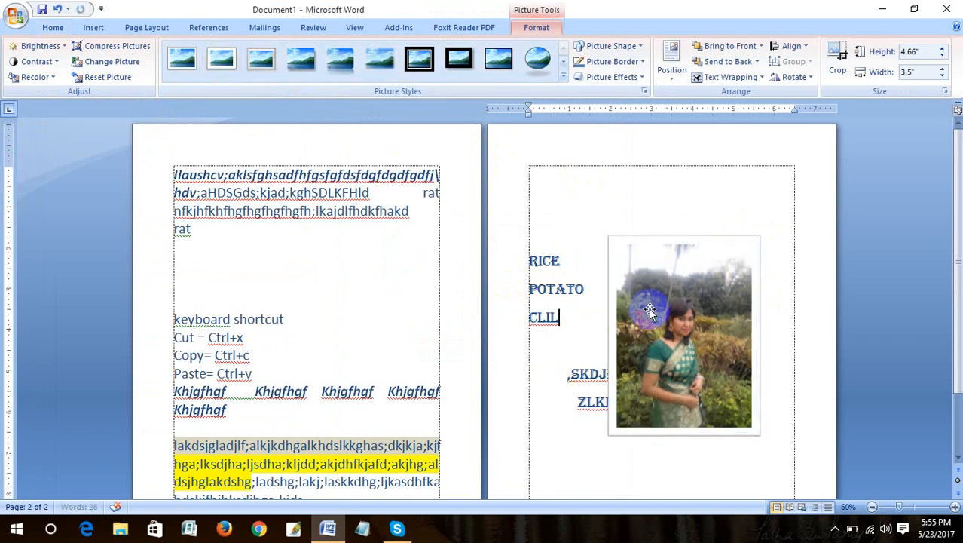
Move the picture up to the top-right corner of the second page's text area
{"action": "left_click", "coordinate": [572, 261]}
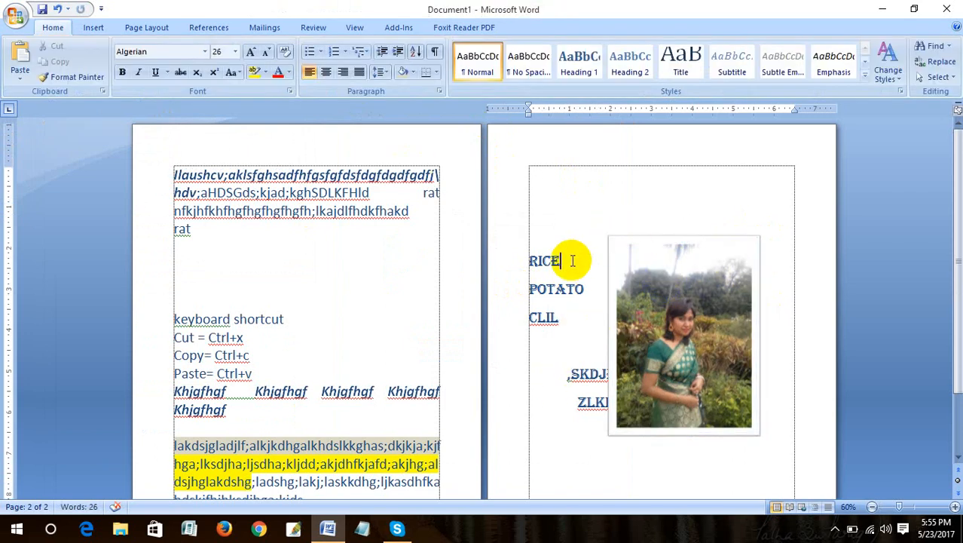
{"action": "left_click", "coordinate": [715, 323]}
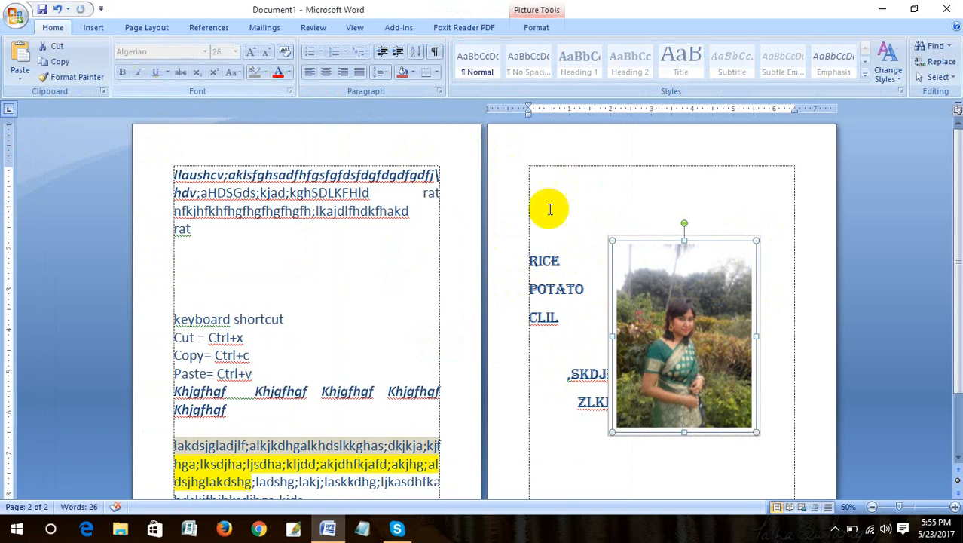
{"action": "left_click", "coordinate": [645, 297]}
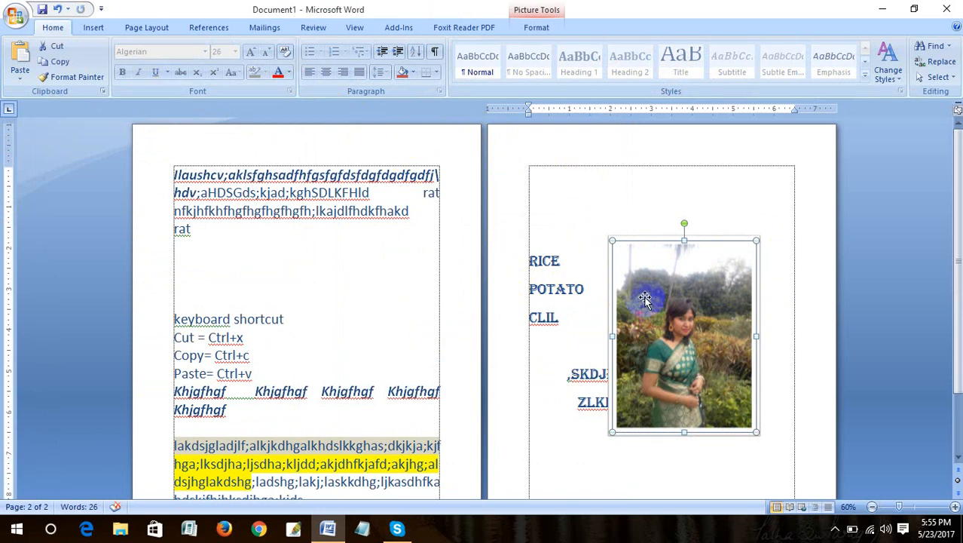
{"action": "left_click", "coordinate": [94, 27]}
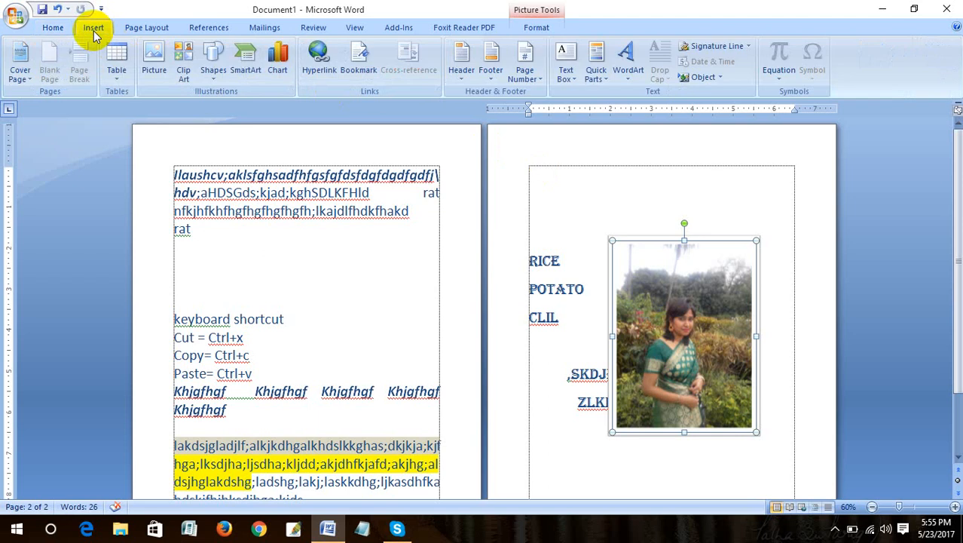
{"action": "left_click", "coordinate": [678, 324]}
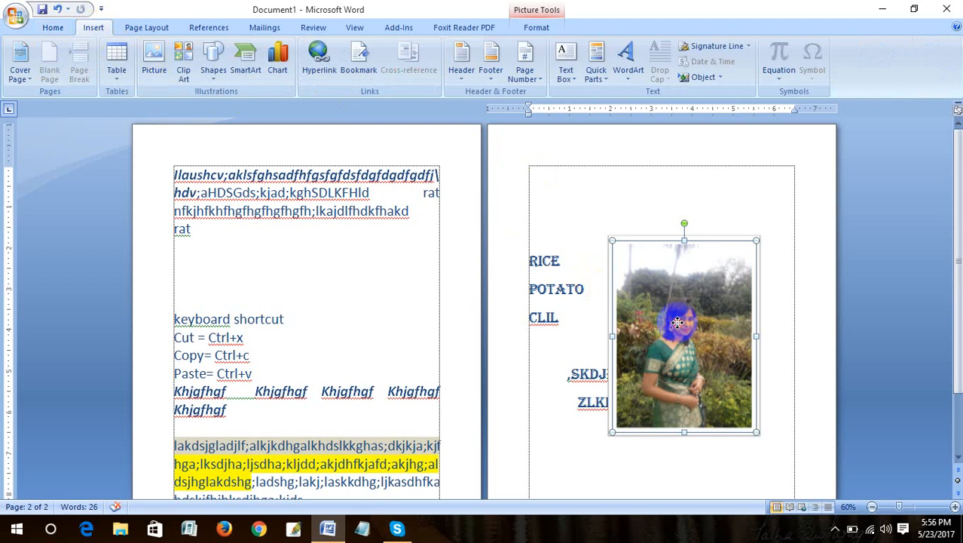
{"action": "left_click_drag", "start_coordinate": [678, 322], "coordinate": [719, 250]}
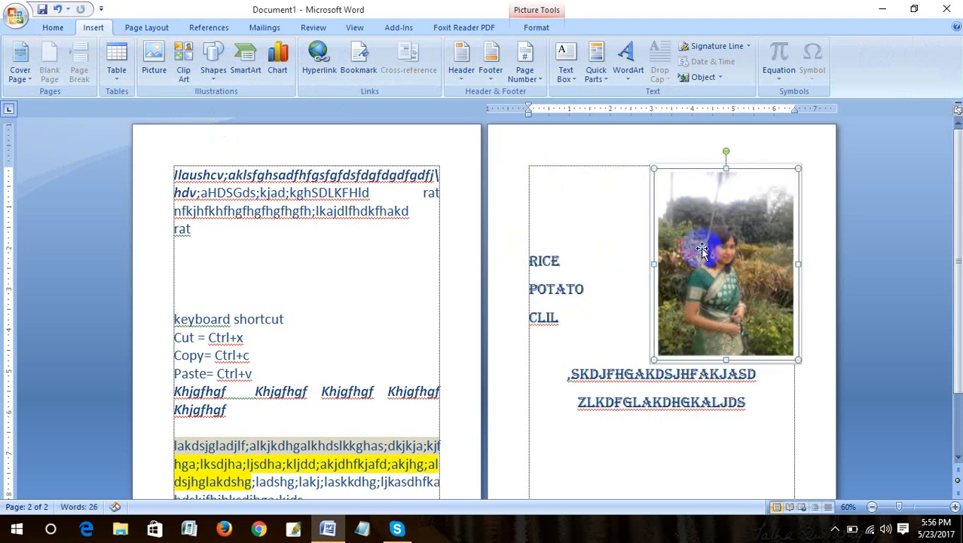
{"action": "left_click", "coordinate": [584, 219]}
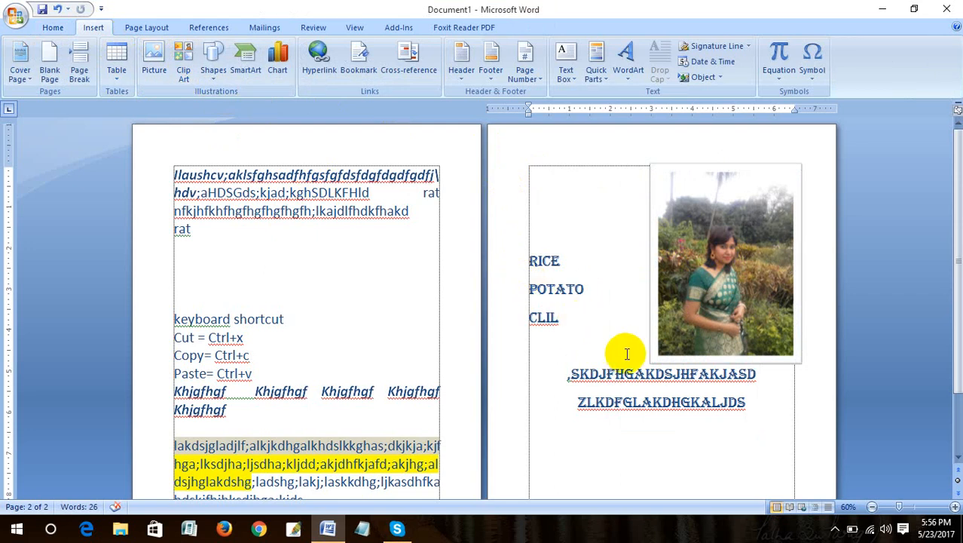
Move the picture back toward the RICE, POTATO, CLIL lines and slightly down, and open its formatting tools
{"action": "left_click_drag", "start_coordinate": [713, 234], "coordinate": [679, 313]}
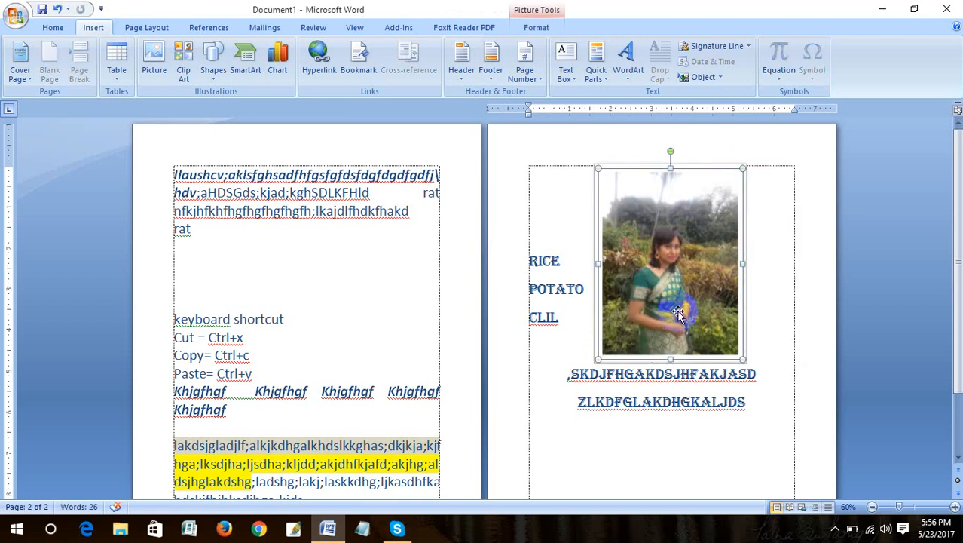
{"action": "left_click", "coordinate": [620, 404]}
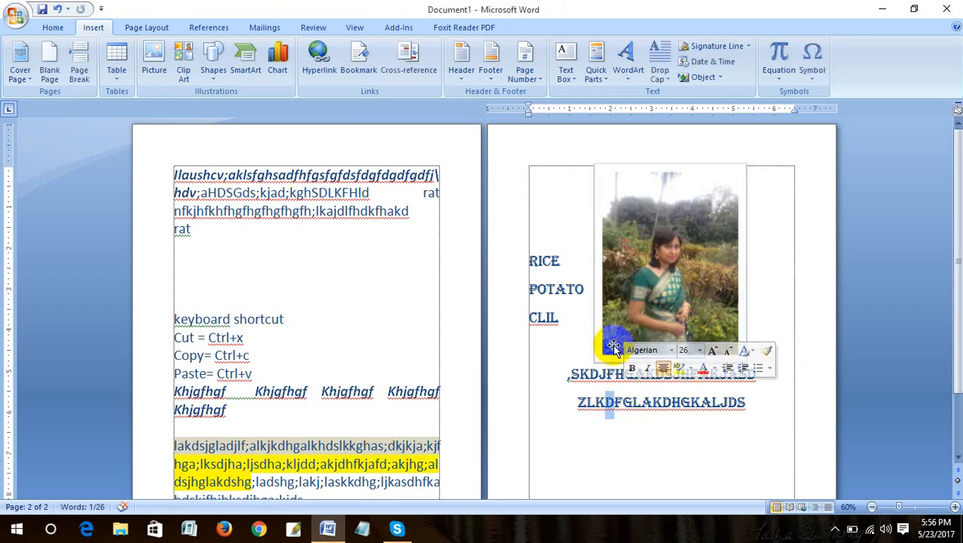
{"action": "left_click", "coordinate": [585, 288]}
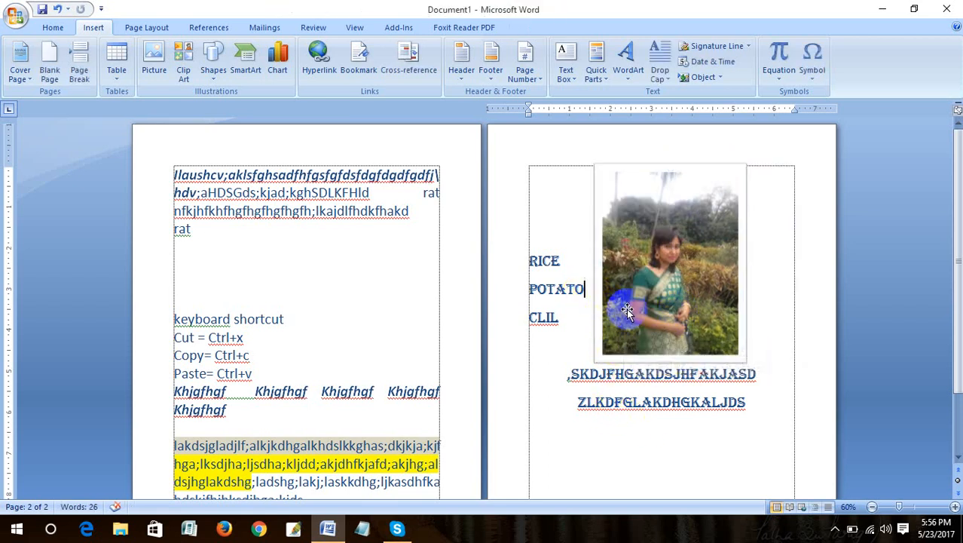
{"action": "left_click", "coordinate": [693, 256]}
{"action": "left_click_drag", "start_coordinate": [658, 241], "coordinate": [675, 250]}
{"action": "double_click", "coordinate": [675, 250]}
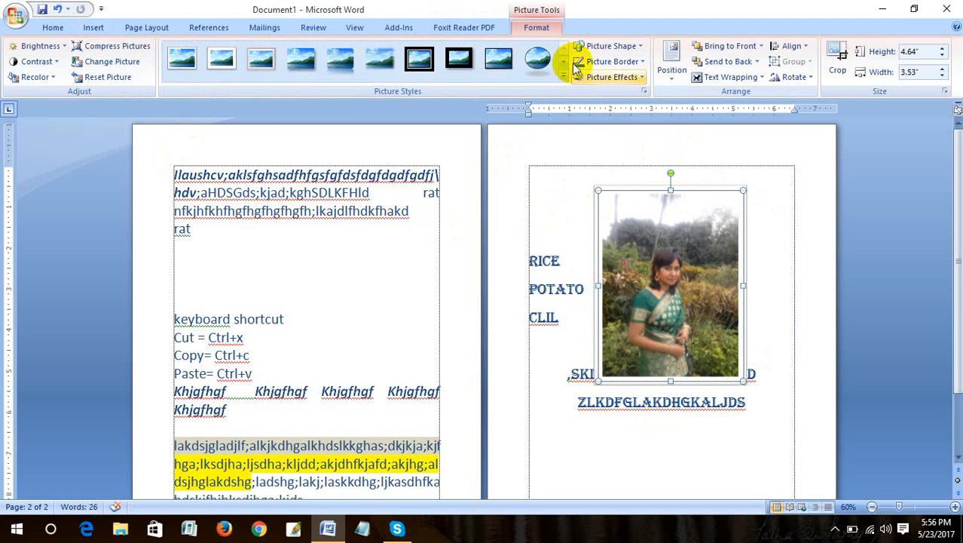
Try the trapezoid as the picture's shape, and undo the shape change
{"action": "left_click", "coordinate": [637, 47]}
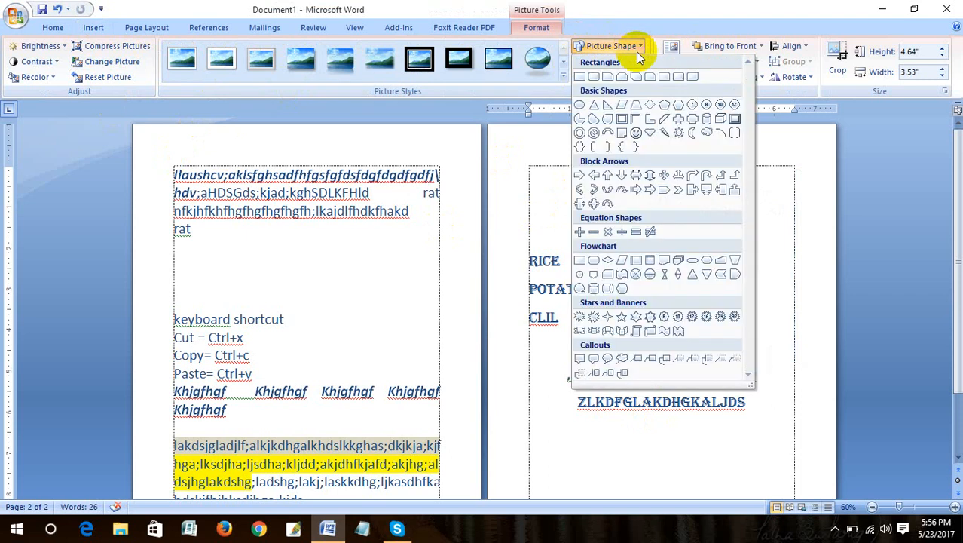
{"action": "left_click", "coordinate": [531, 315]}
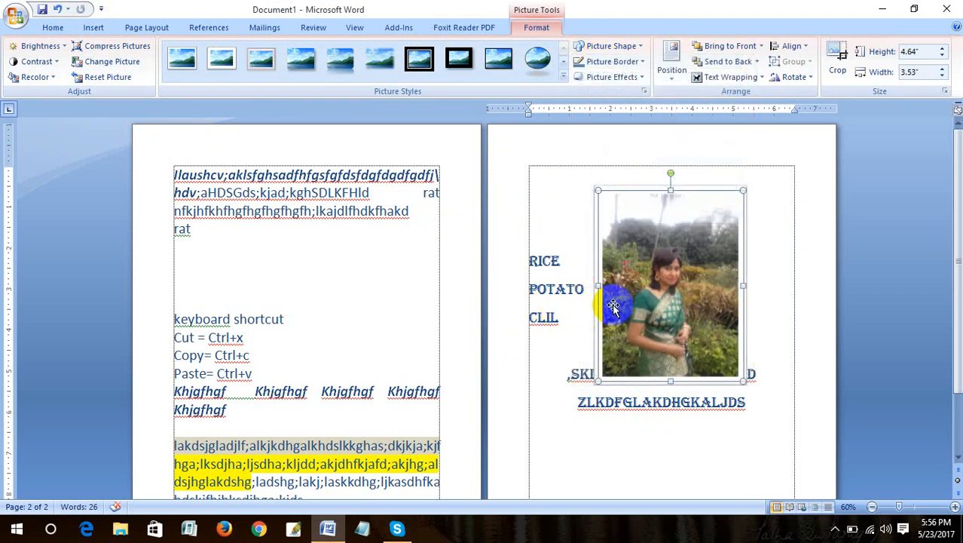
{"action": "left_click", "coordinate": [637, 46]}
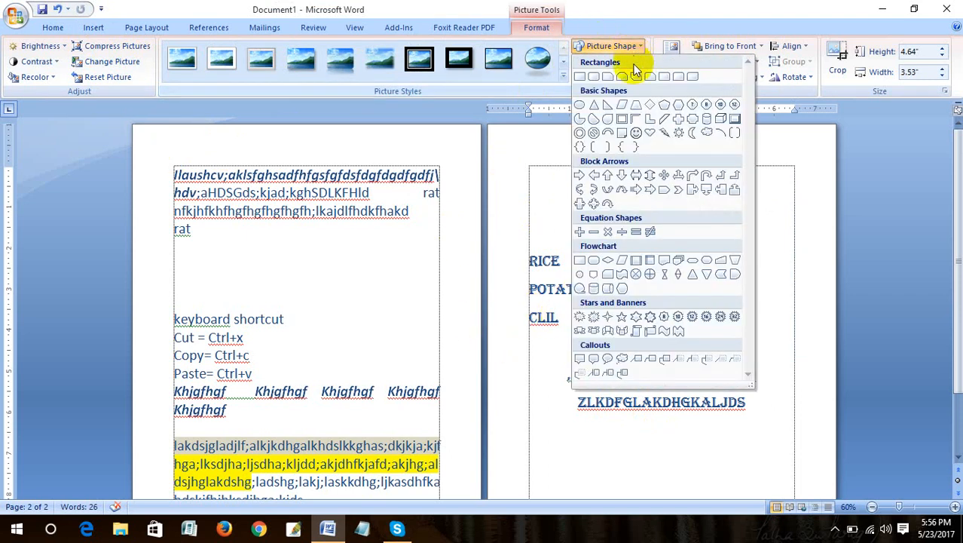
{"action": "left_click", "coordinate": [637, 106]}
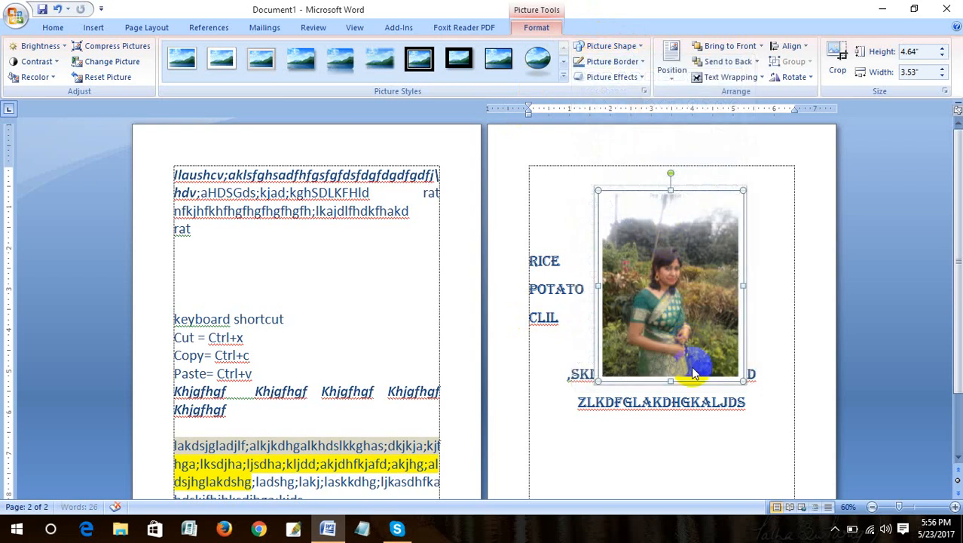
{"action": "left_click", "coordinate": [657, 453]}
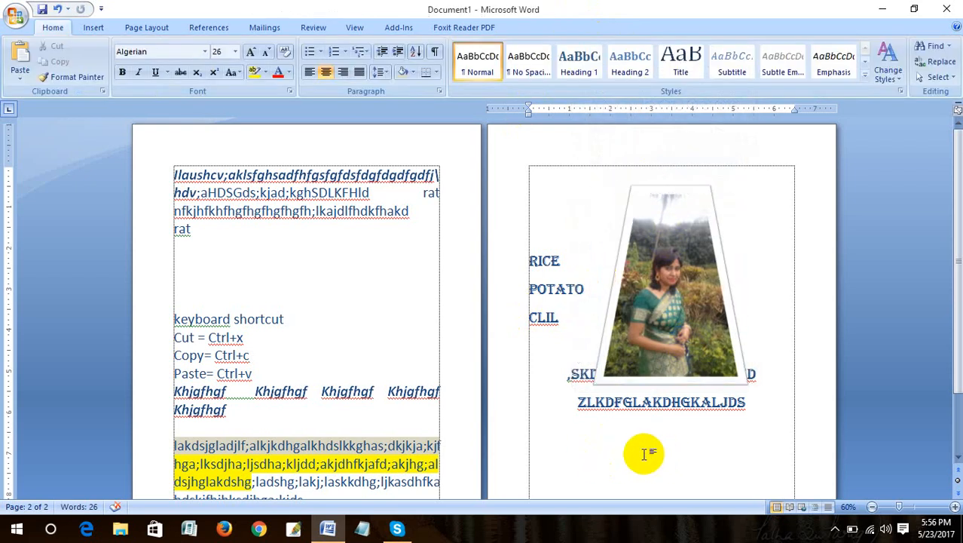
{"action": "left_click", "coordinate": [676, 273]}
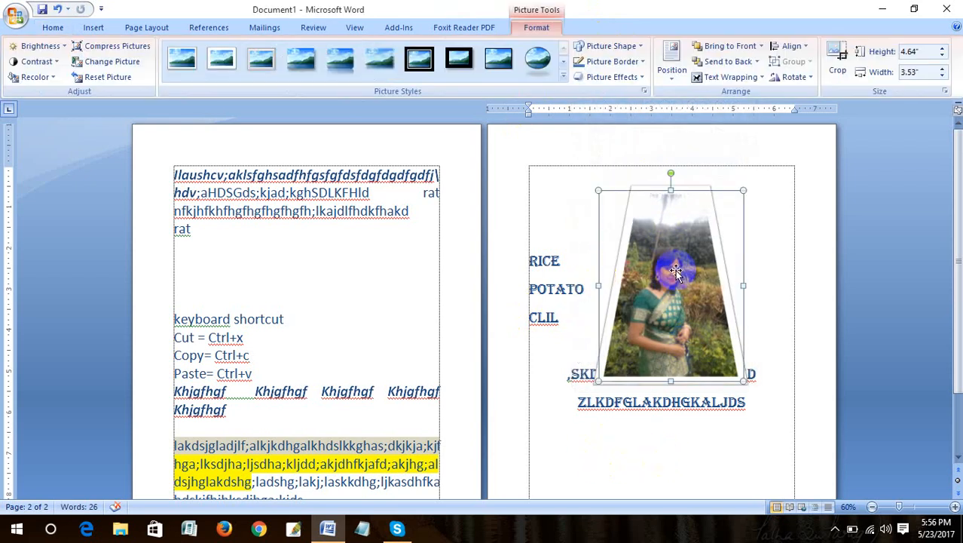
{"action": "key", "text": "ctrl+z"}
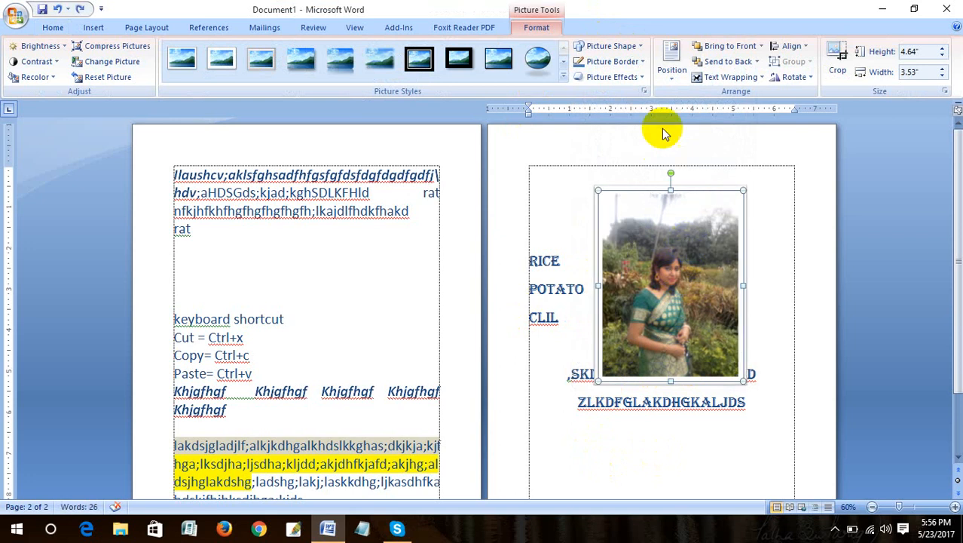
Give the picture a blue border from the theme colors
{"action": "left_click", "coordinate": [643, 62]}
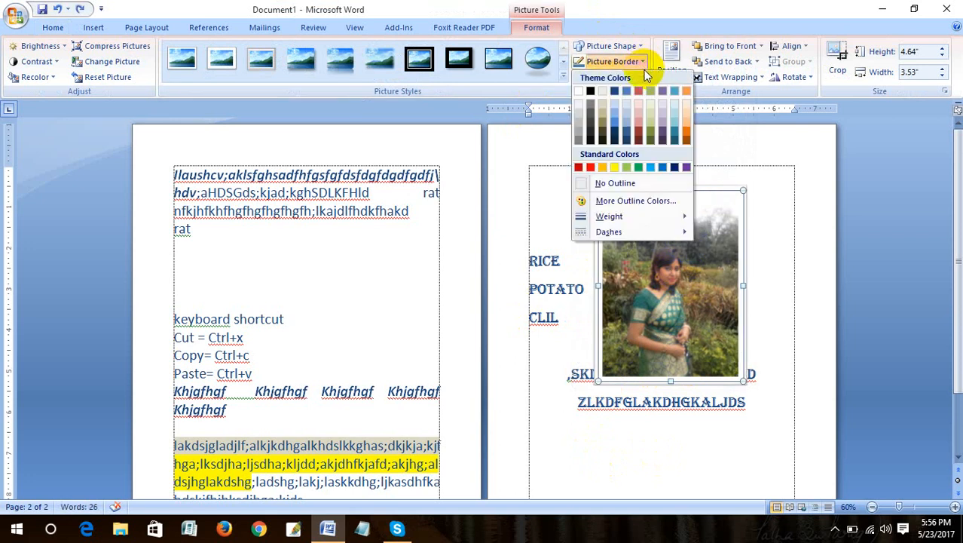
{"action": "left_click", "coordinate": [616, 126]}
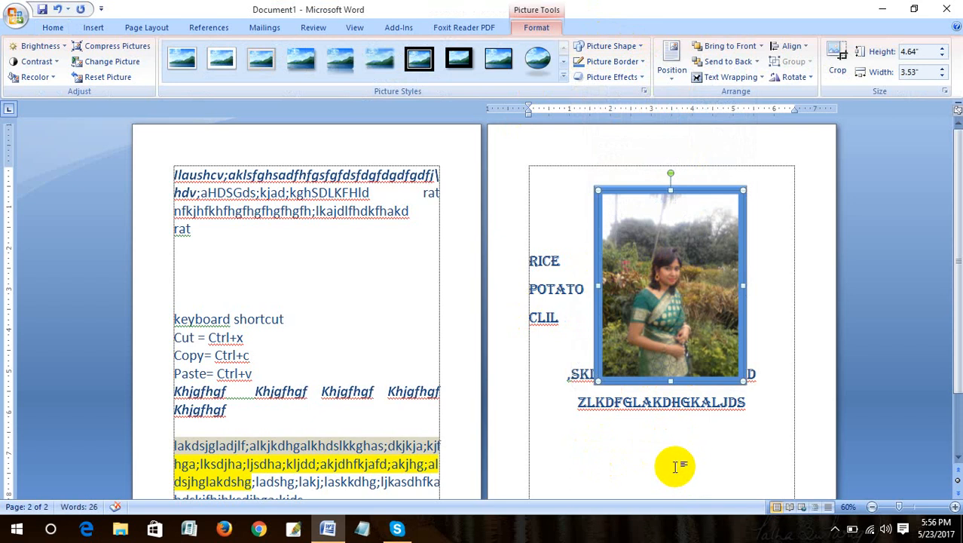
{"action": "left_click", "coordinate": [675, 466]}
Apply the second preset in the first row of the preset picture effects to the picture
{"action": "left_click", "coordinate": [662, 298]}
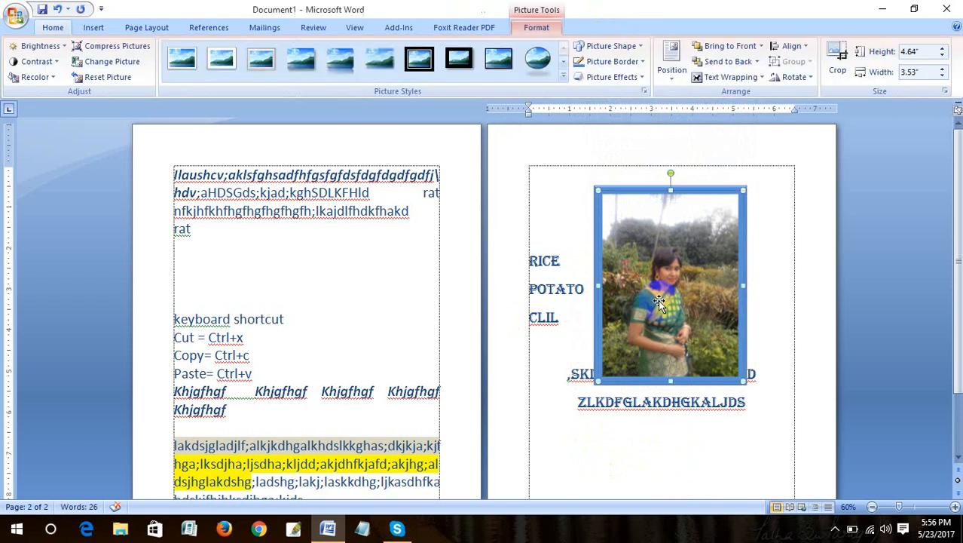
{"action": "left_click", "coordinate": [637, 79]}
{"action": "mouse_move", "coordinate": [634, 112]}
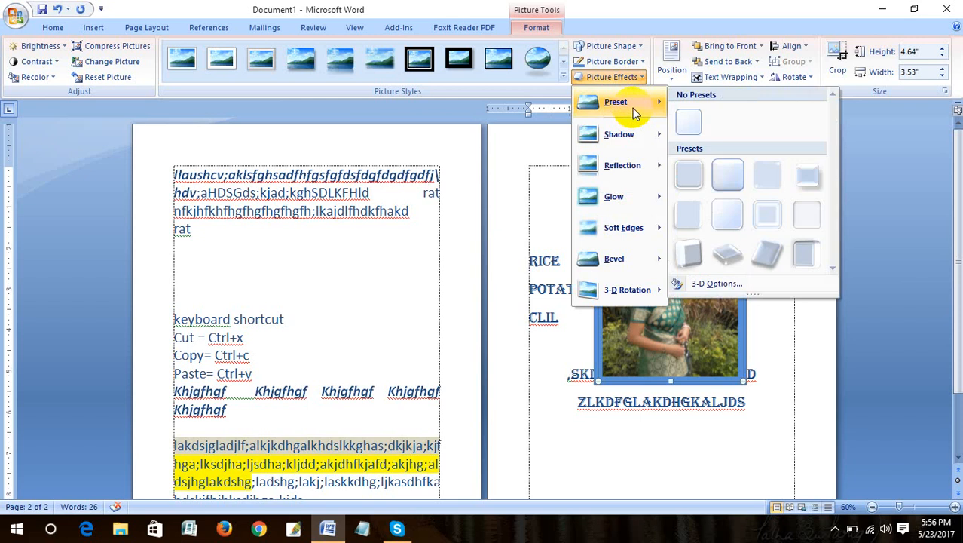
{"action": "left_click", "coordinate": [723, 178]}
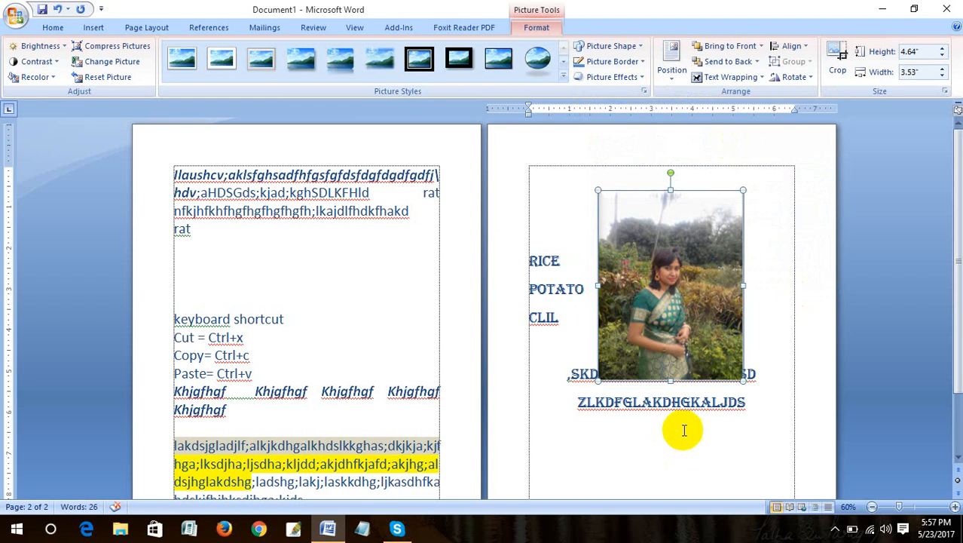
Inspect the preset effect on the picture at 130% zoom, and reselect the picture for formatting
{"action": "left_click", "coordinate": [665, 404]}
{"action": "scroll", "coordinate": [686, 366], "scroll_direction": "up", "scroll_amount": 7}
{"action": "scroll", "coordinate": [645, 324], "scroll_direction": "up", "scroll_amount": 1}
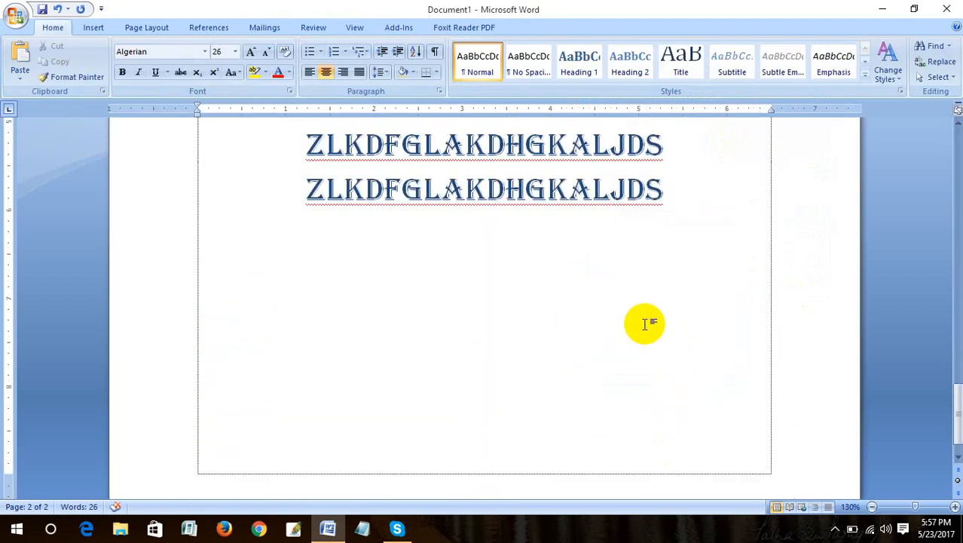
{"action": "scroll", "coordinate": [645, 324], "scroll_direction": "up", "scroll_amount": 6}
{"action": "scroll", "coordinate": [645, 324], "scroll_direction": "up", "scroll_amount": 1}
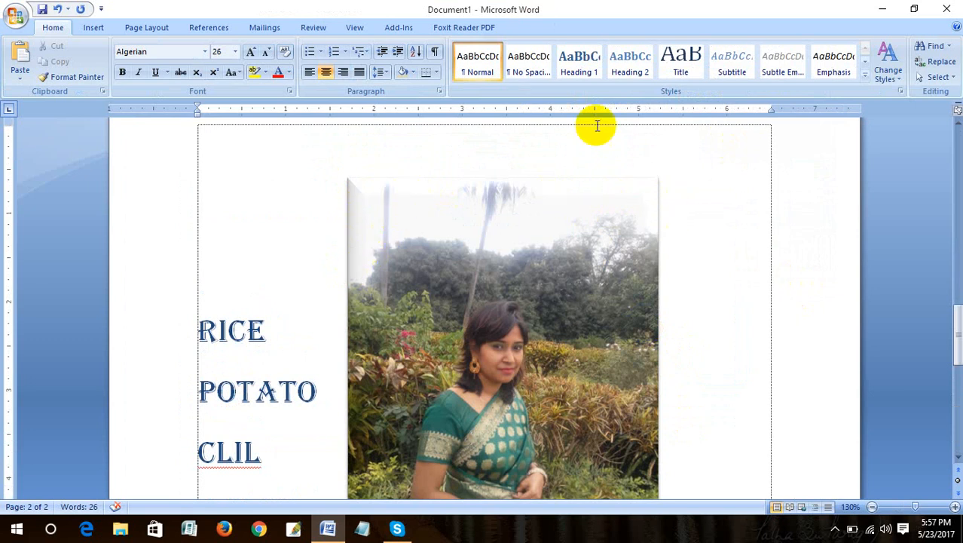
{"action": "double_click", "coordinate": [492, 258]}
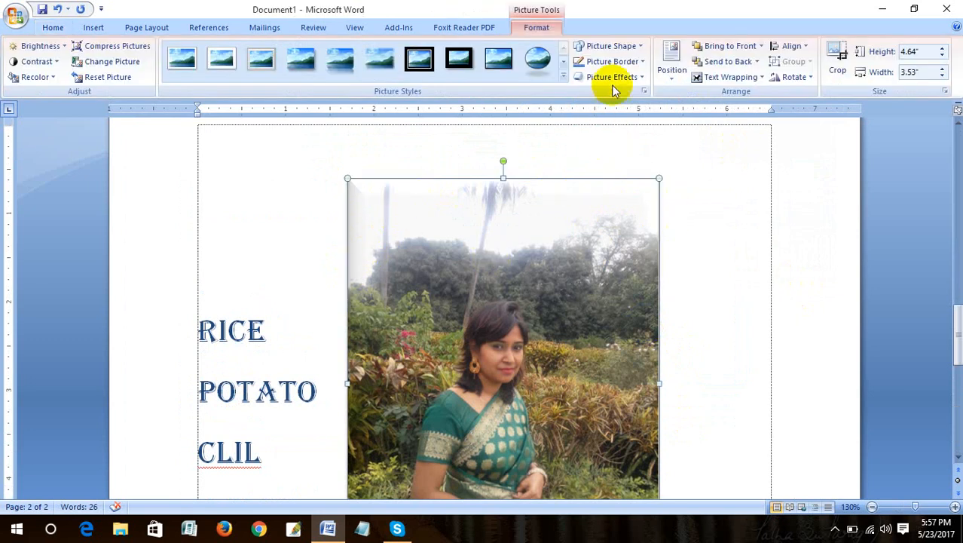
Apply the second reflection variation in the first row to the picture and check the mirrored image below it
{"action": "left_click", "coordinate": [609, 77]}
{"action": "mouse_move", "coordinate": [647, 104]}
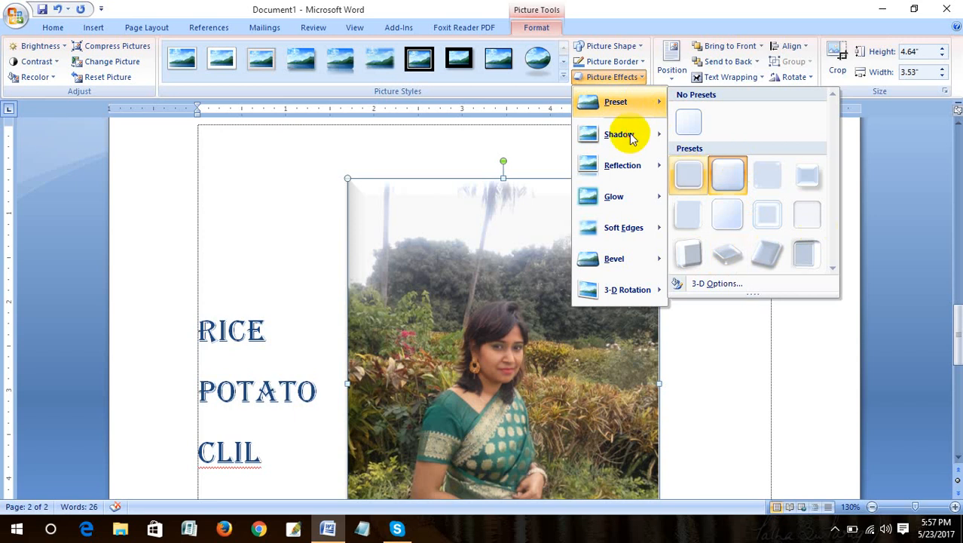
{"action": "left_click", "coordinate": [628, 172]}
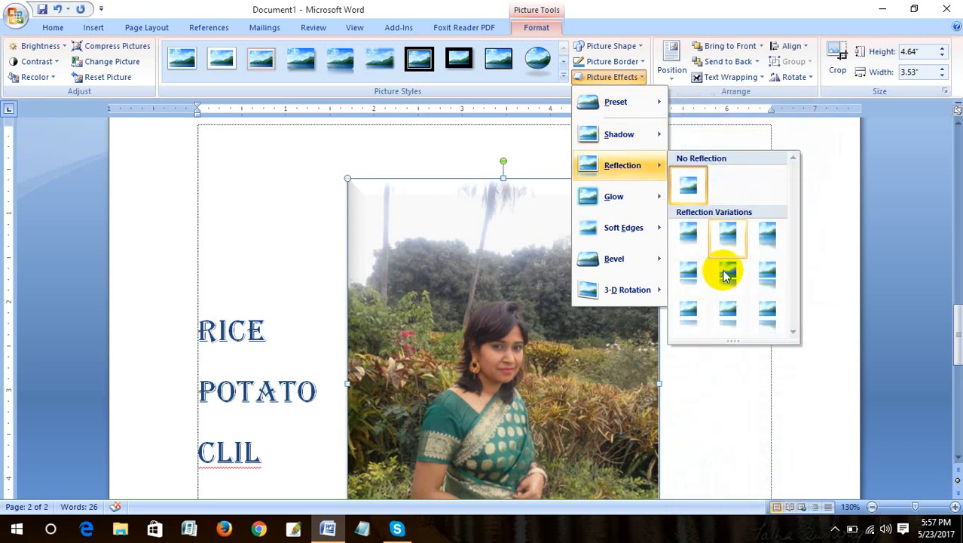
{"action": "left_click", "coordinate": [730, 237]}
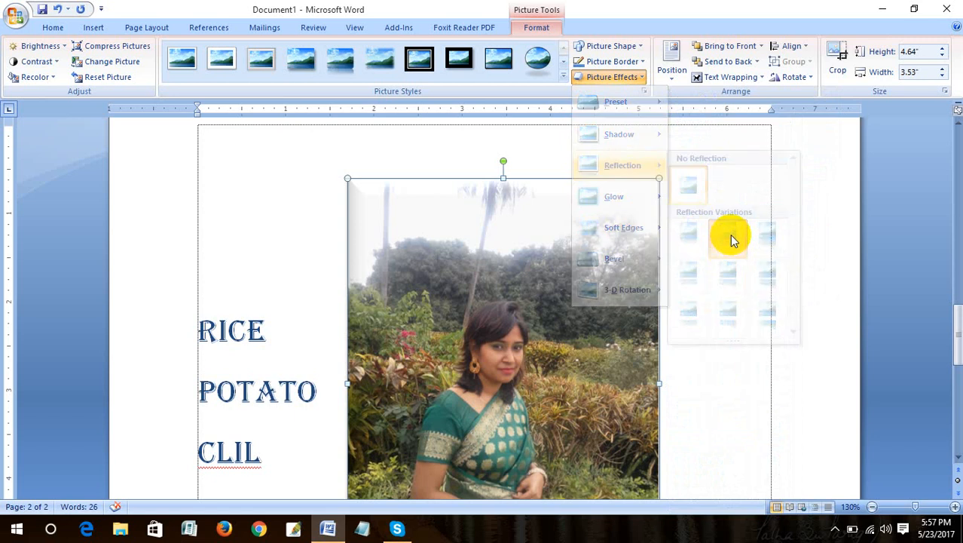
{"action": "scroll", "coordinate": [728, 344], "scroll_direction": "down", "scroll_amount": 10}
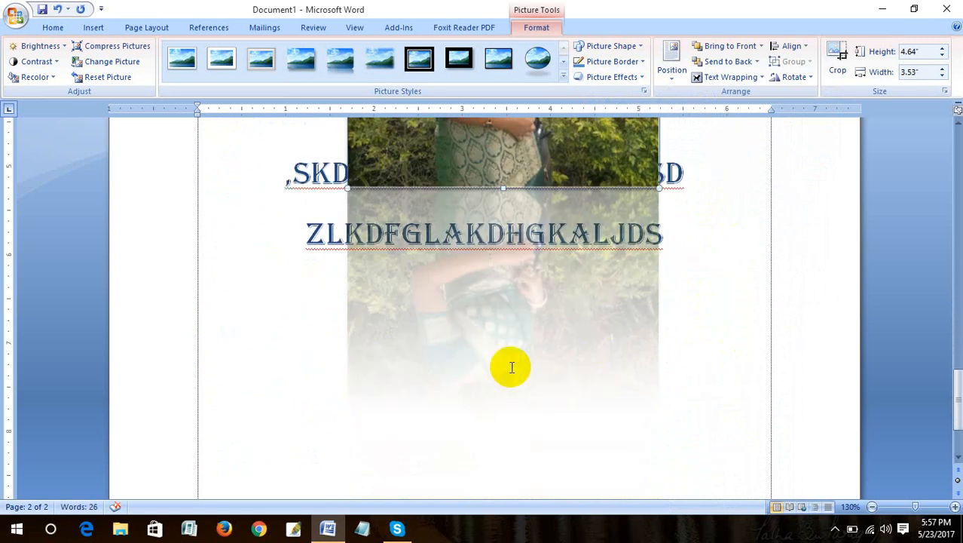
{"action": "scroll", "coordinate": [510, 363], "scroll_direction": "down", "scroll_amount": 2}
{"action": "scroll", "coordinate": [509, 363], "scroll_direction": "up", "scroll_amount": 8}
{"action": "scroll", "coordinate": [511, 369], "scroll_direction": "up", "scroll_amount": 2}
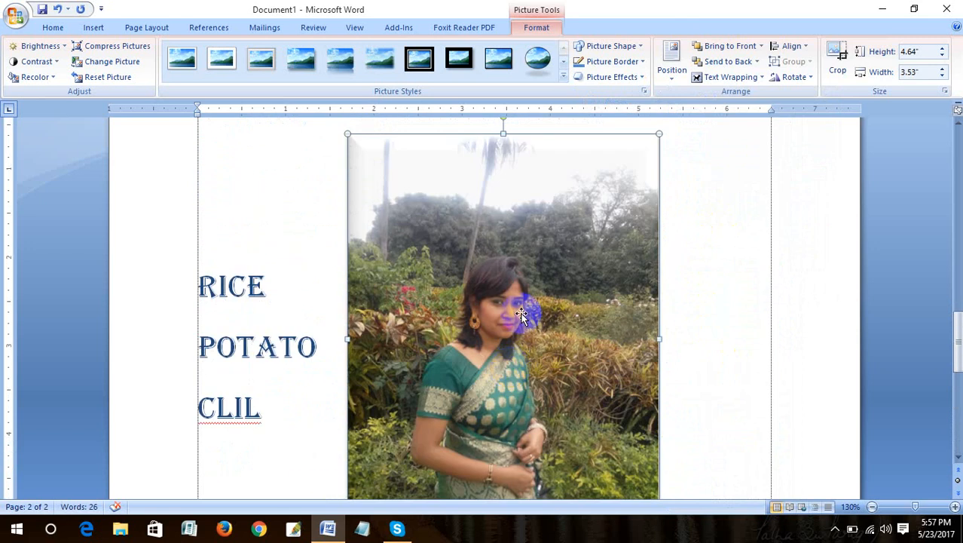
{"action": "left_click", "coordinate": [623, 81]}
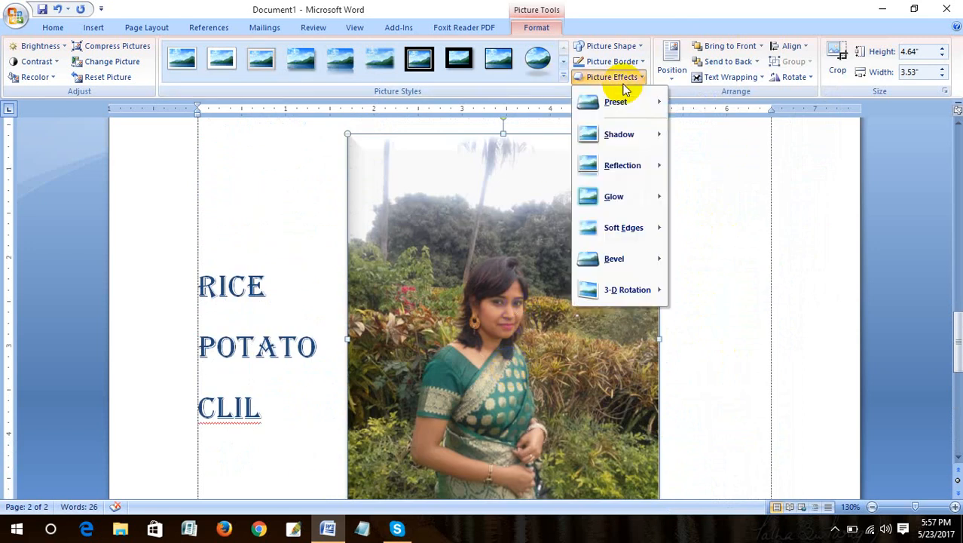
{"action": "left_click", "coordinate": [568, 143]}
{"action": "left_click", "coordinate": [509, 263]}
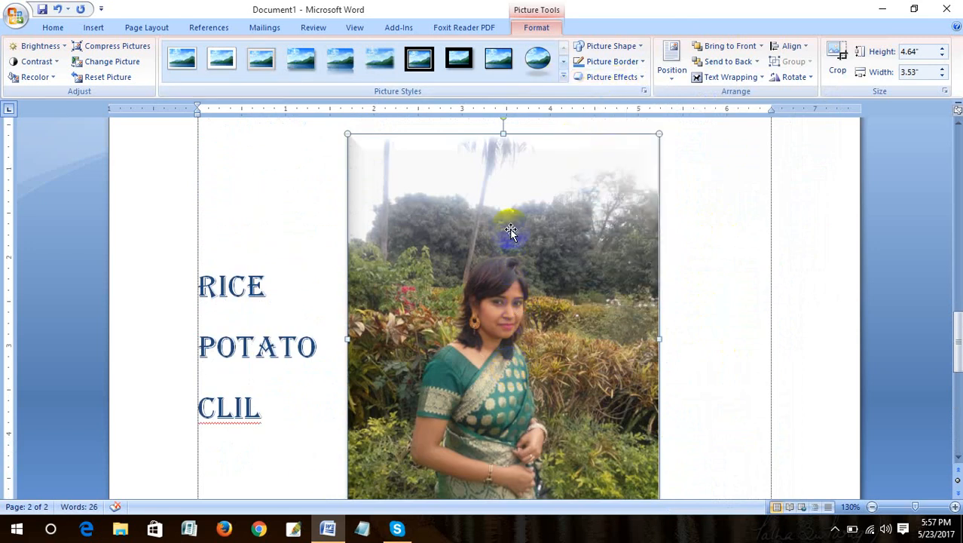
{"action": "left_click", "coordinate": [618, 317]}
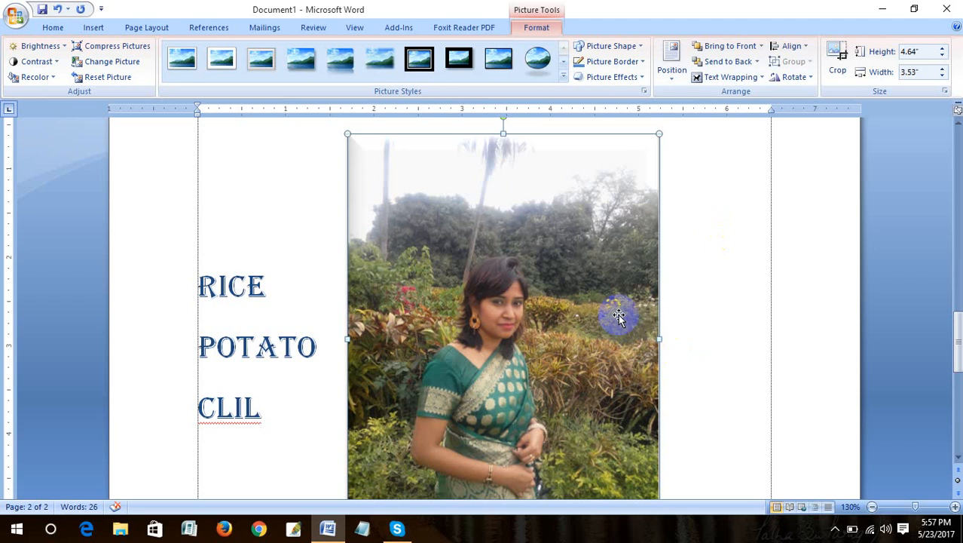